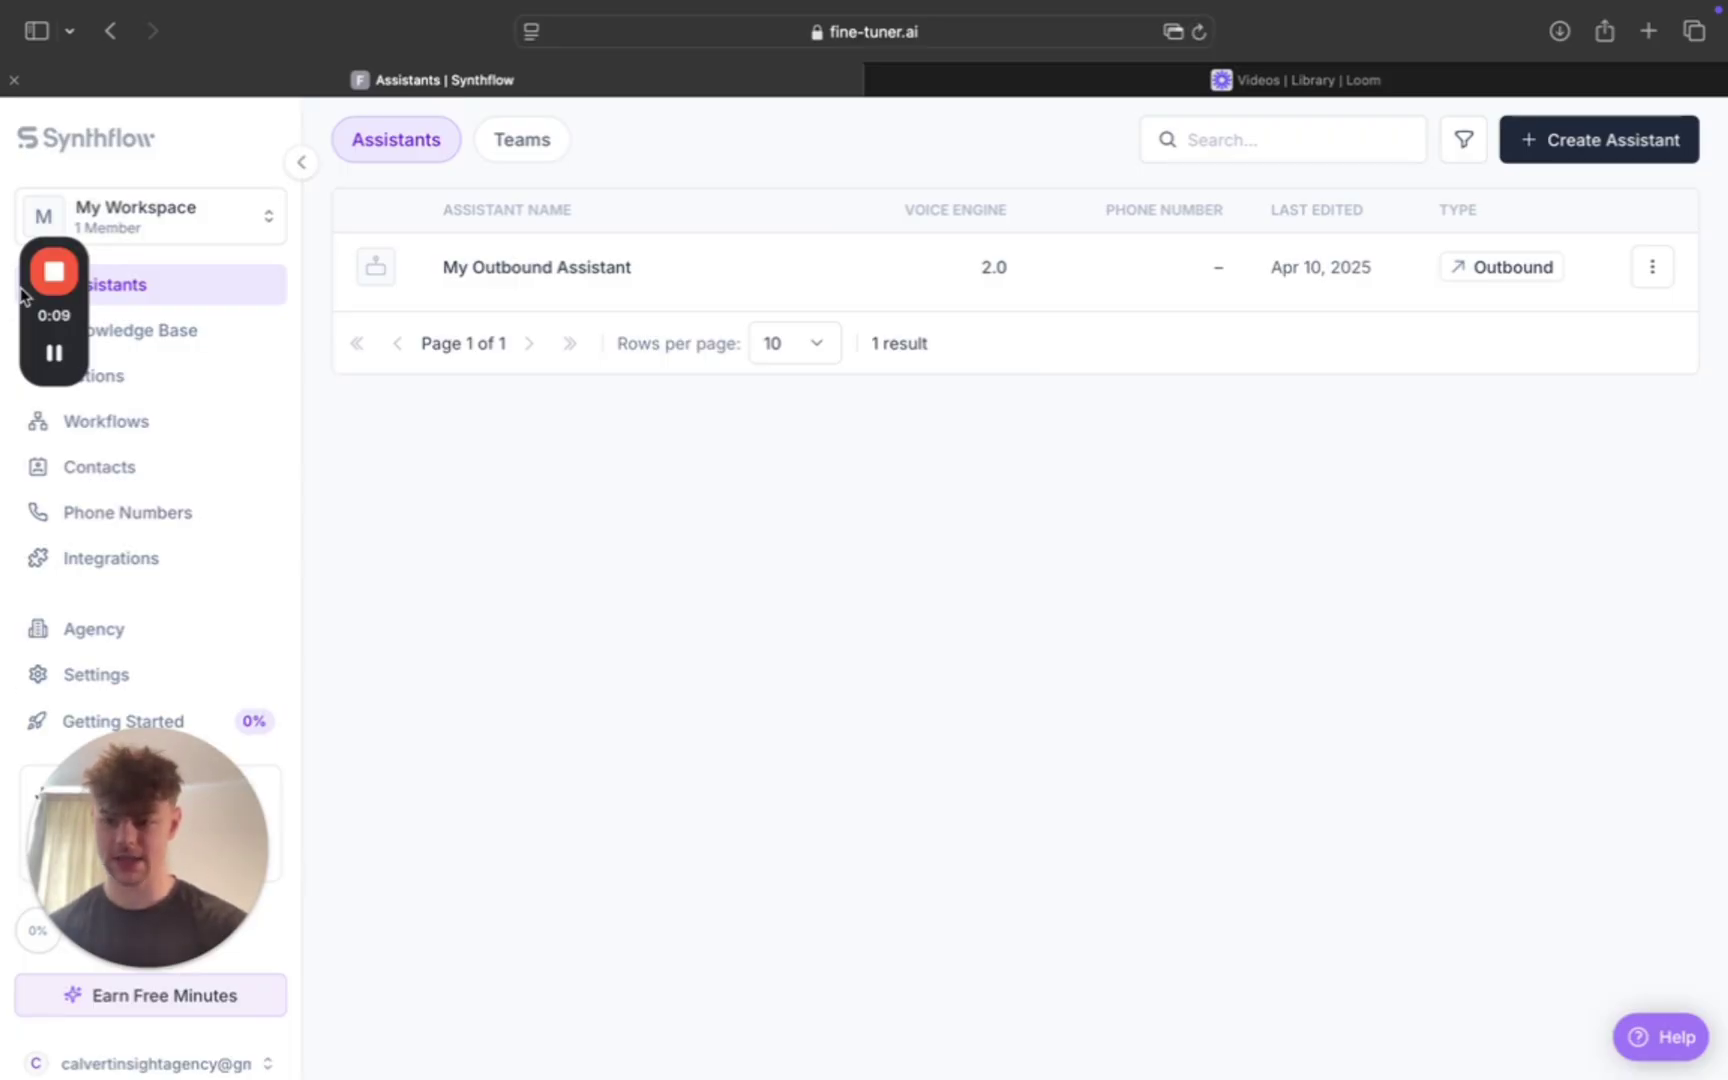
{"action": "left_click_drag", "start_coordinate": [81, 331], "coordinate": [68, 604]}
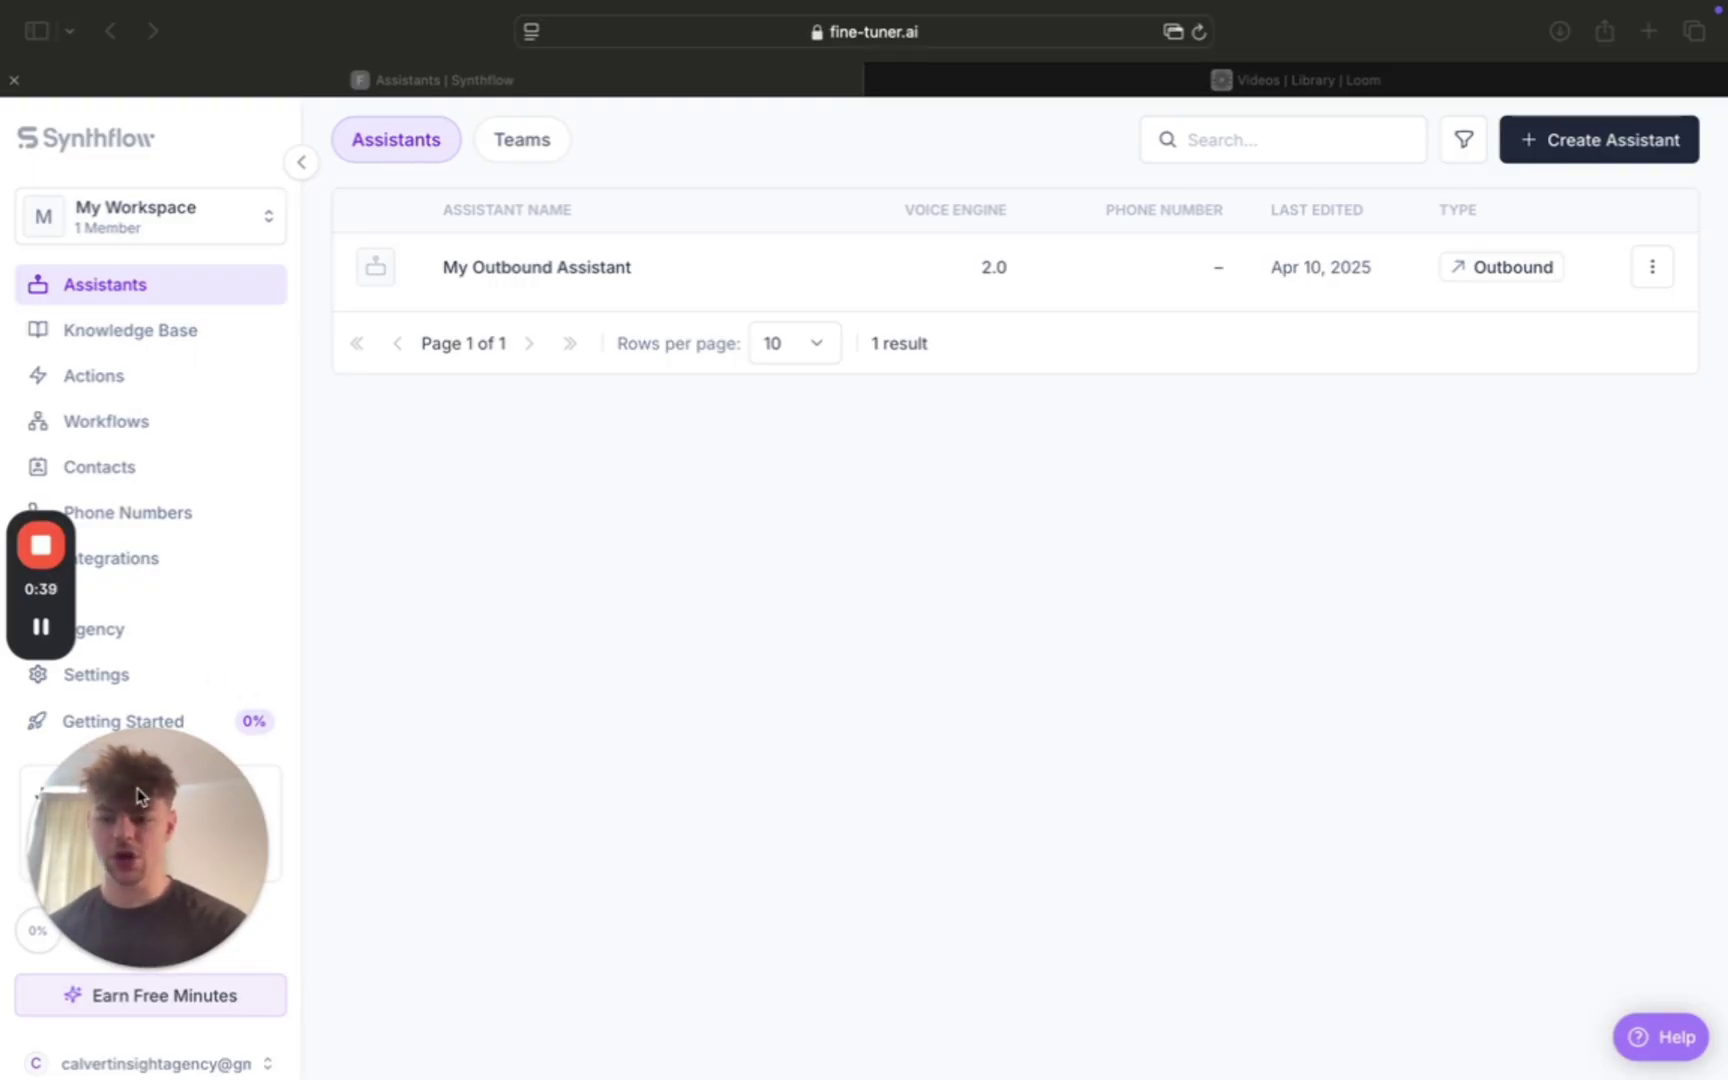
{"action": "left_click_drag", "start_coordinate": [153, 797], "coordinate": [425, 800]}
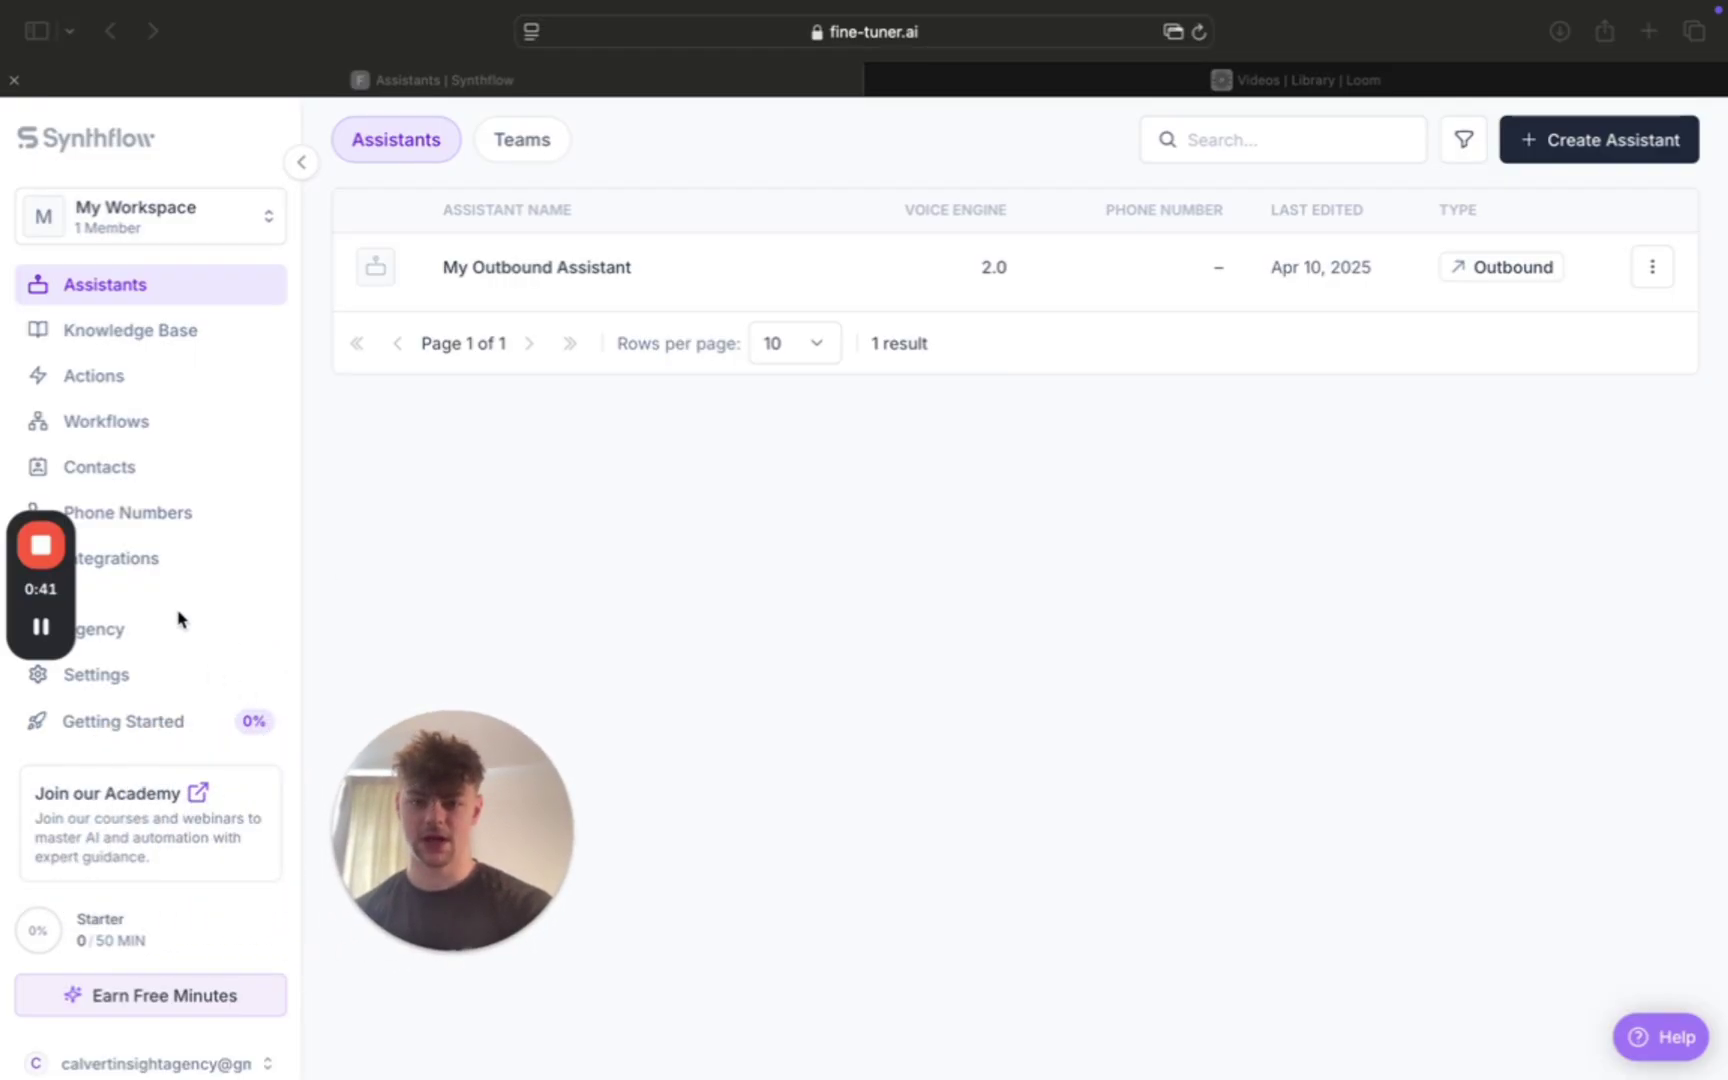
{"action": "mouse_move", "coordinate": [55, 597]}
{"action": "left_click_drag", "start_coordinate": [55, 597], "coordinate": [390, 614]}
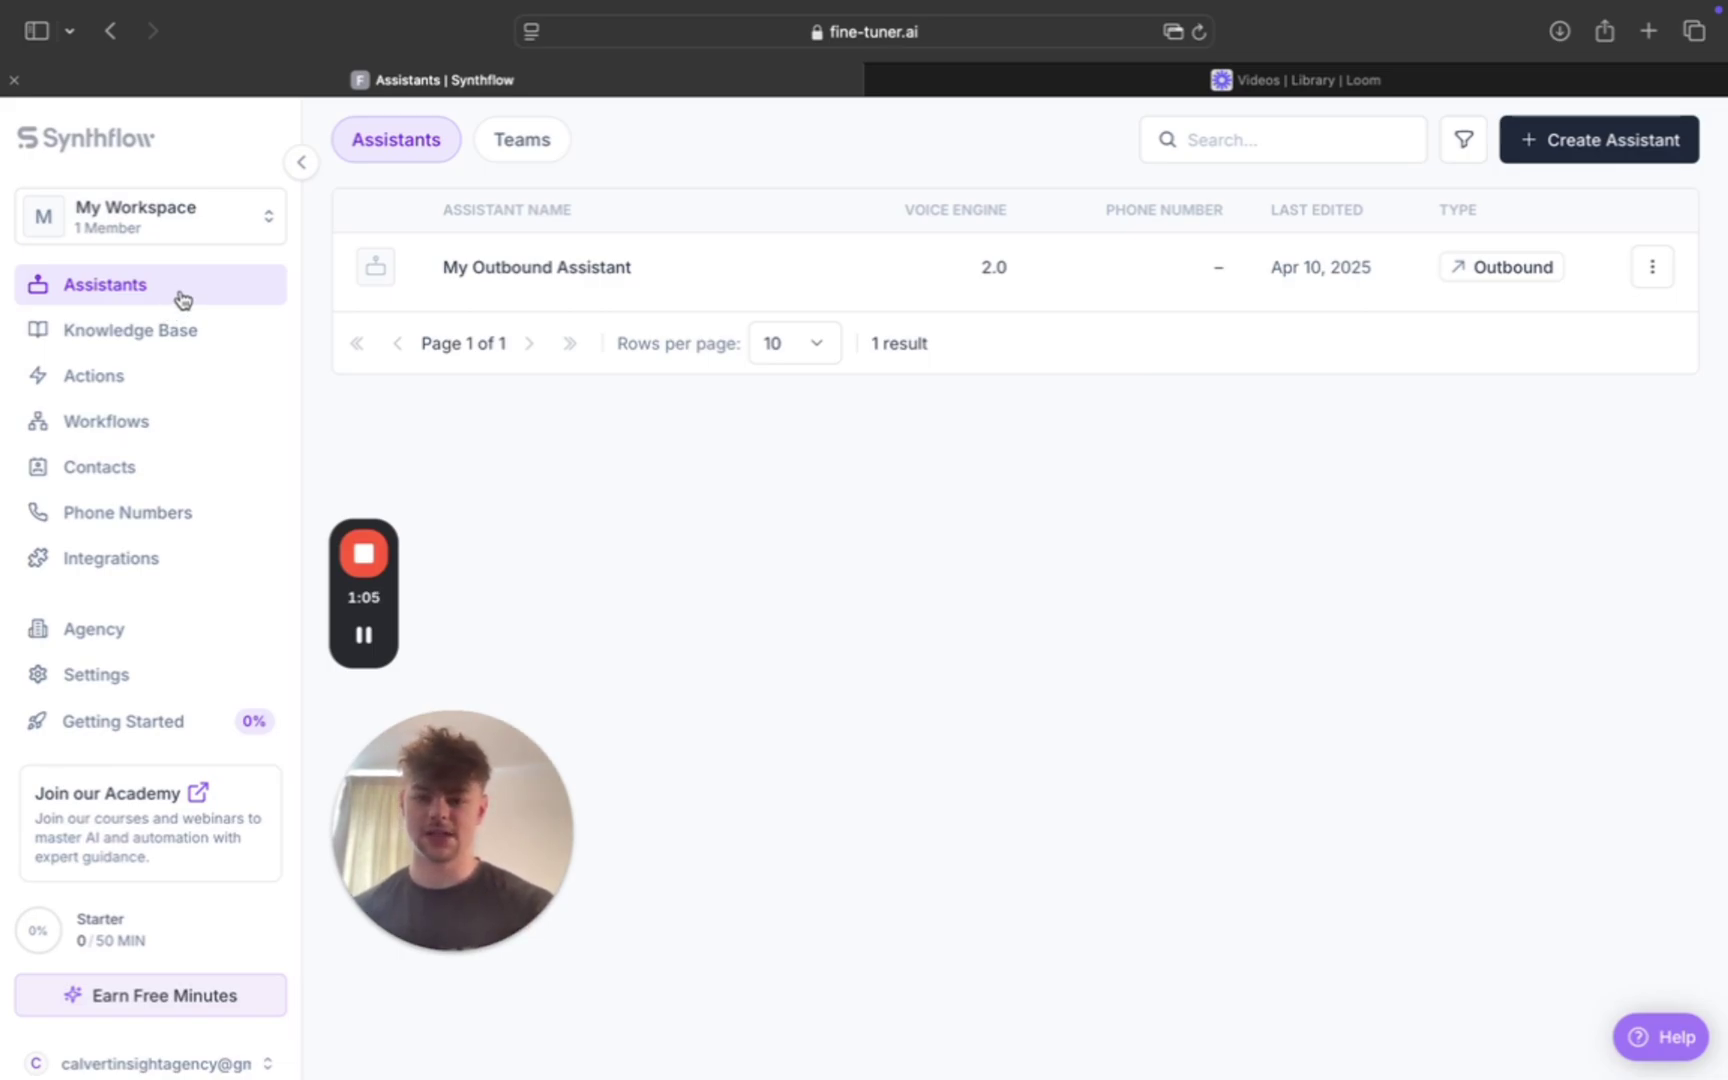
Look through the workspace's Knowledge Base, Actions and Workflows pages
{"action": "left_click", "coordinate": [170, 333]}
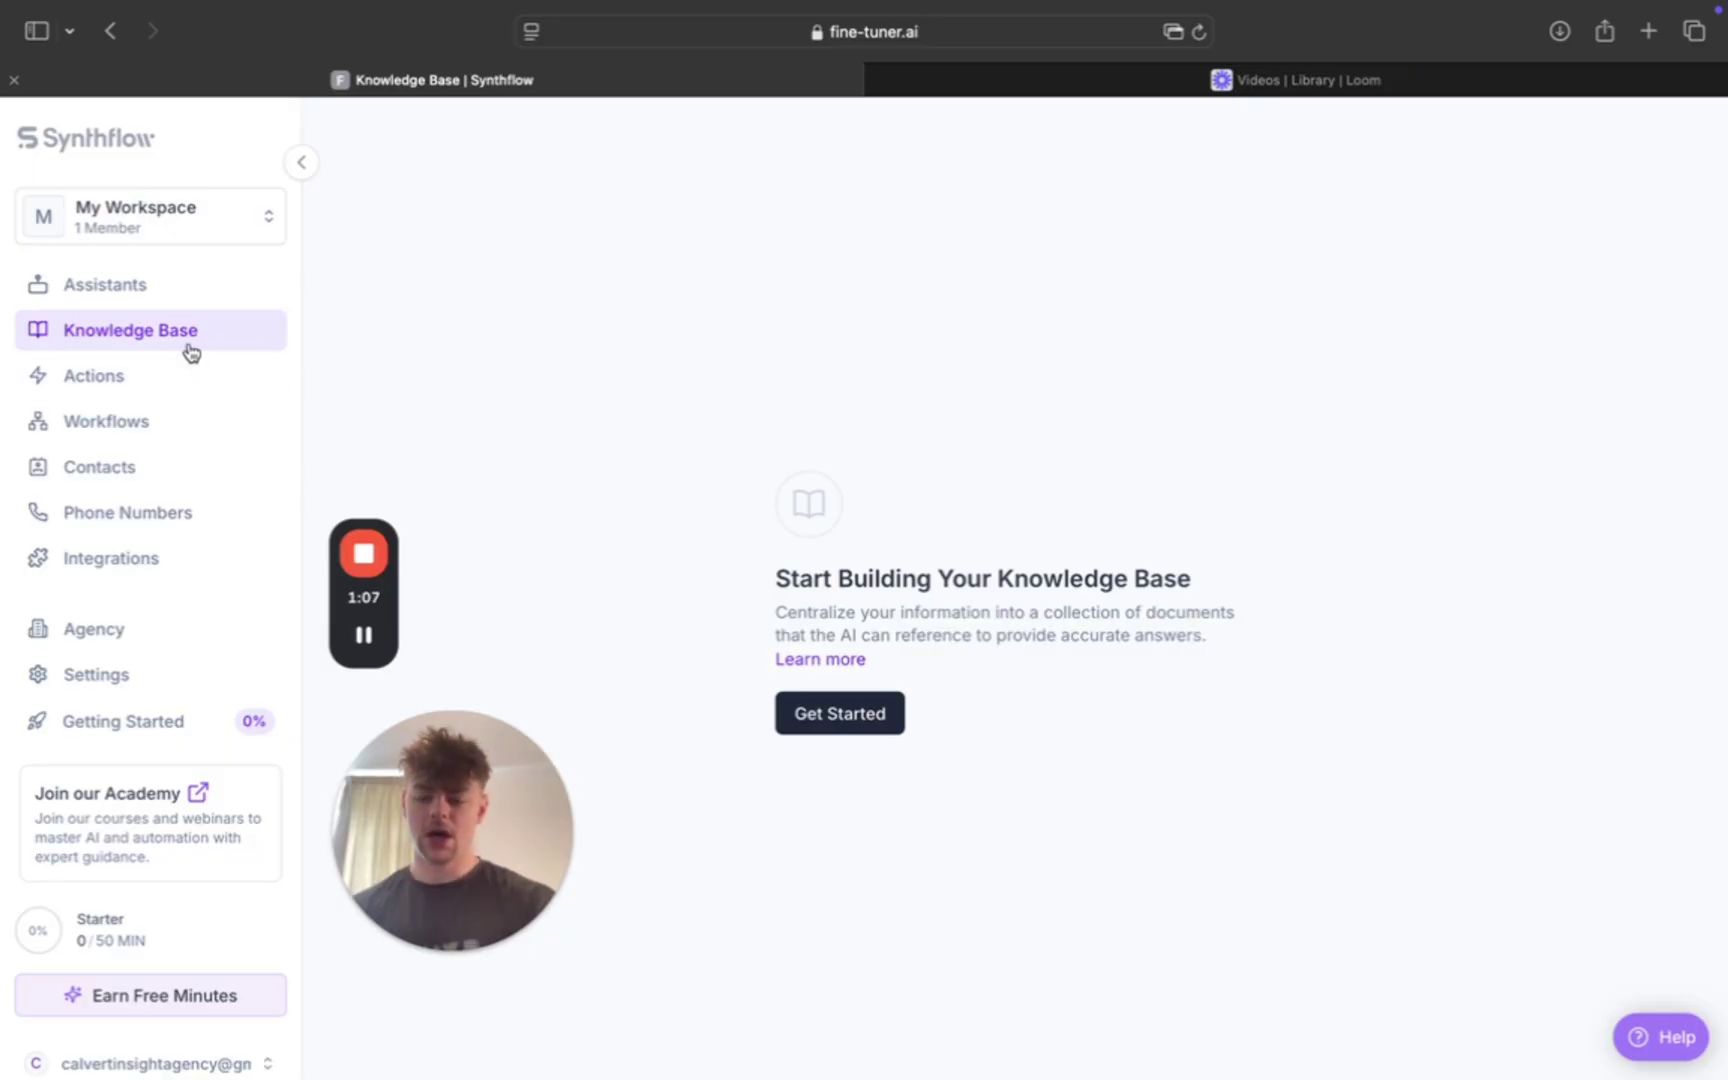
{"action": "left_click", "coordinate": [166, 292]}
{"action": "left_click", "coordinate": [195, 334]}
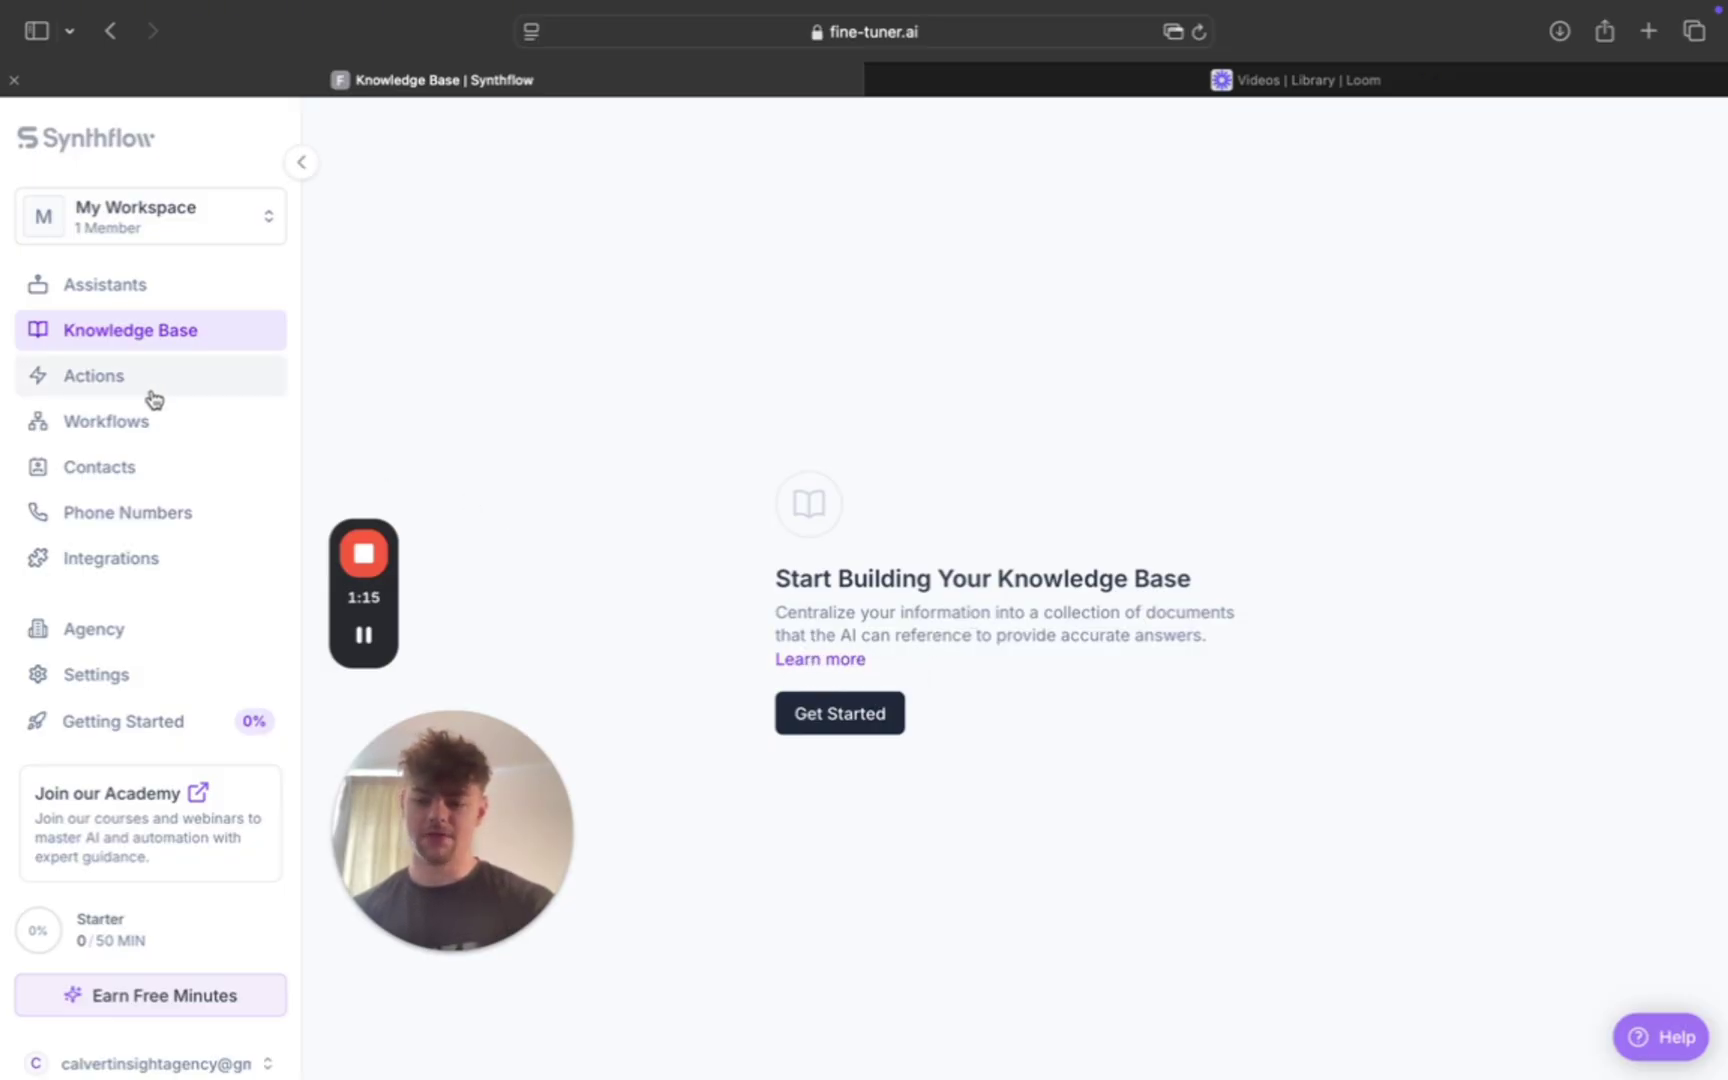
{"action": "left_click", "coordinate": [123, 377]}
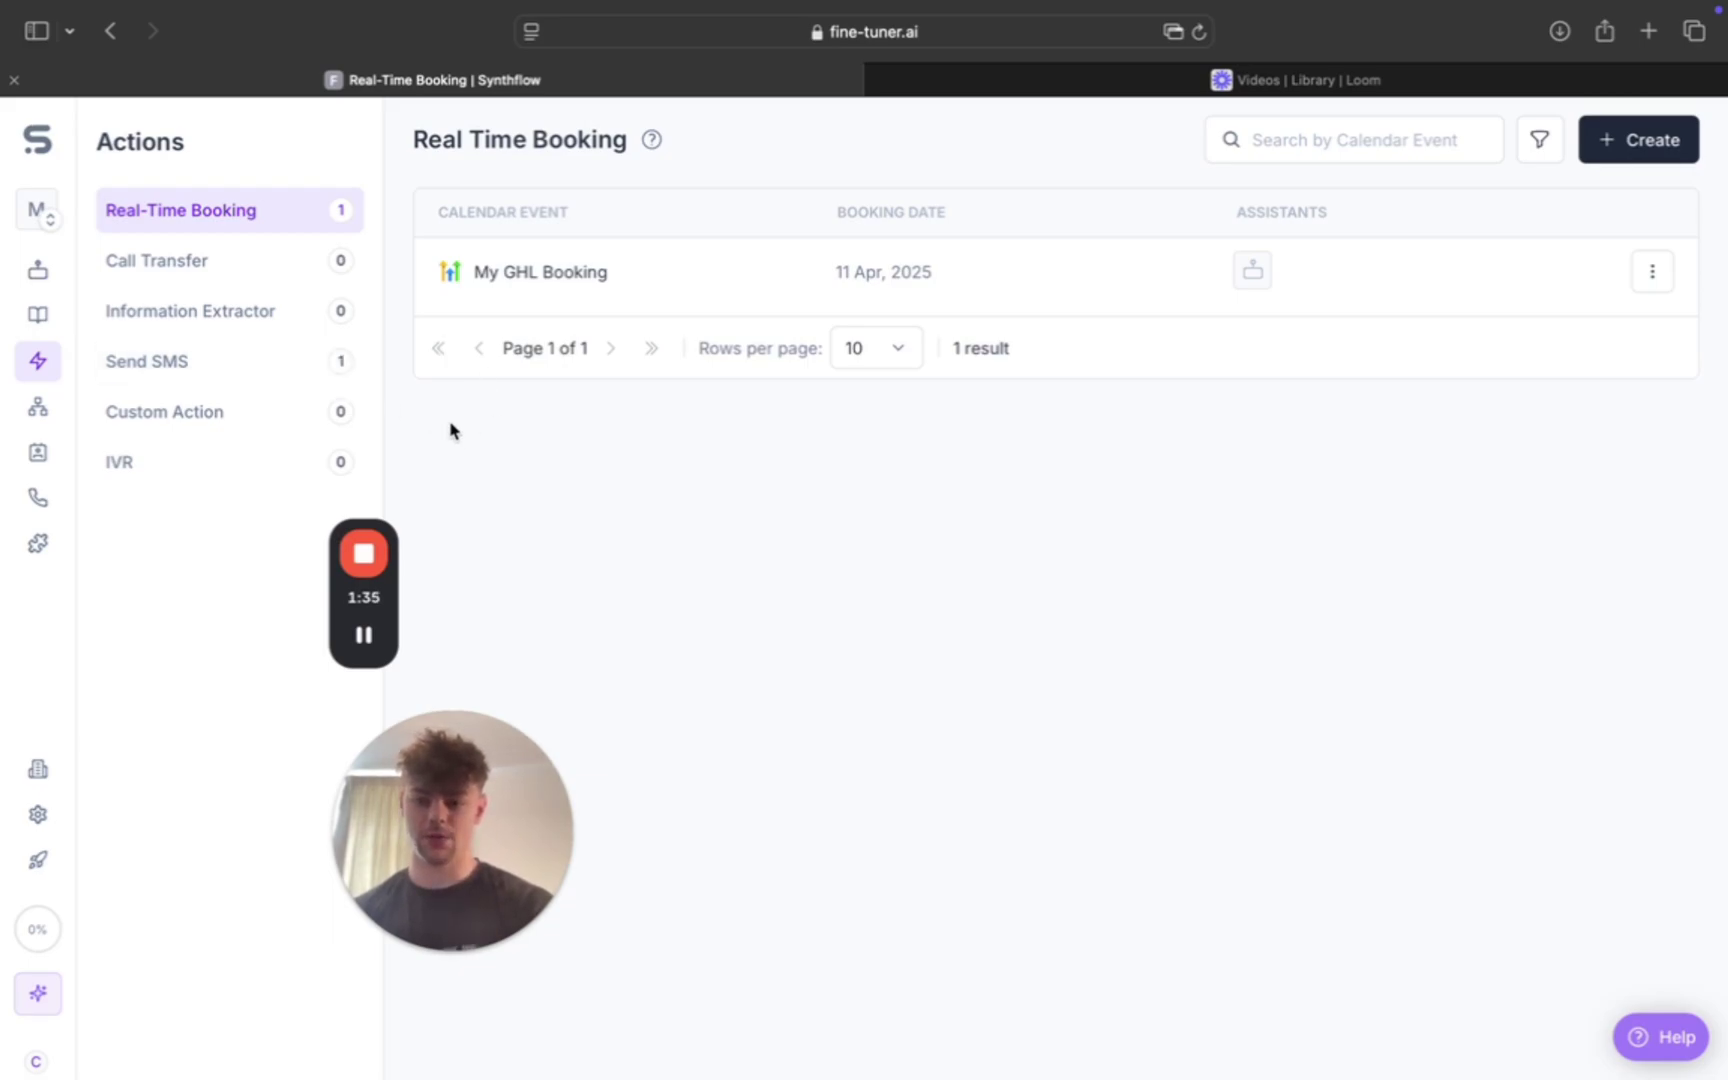
{"action": "left_click", "coordinate": [38, 408]}
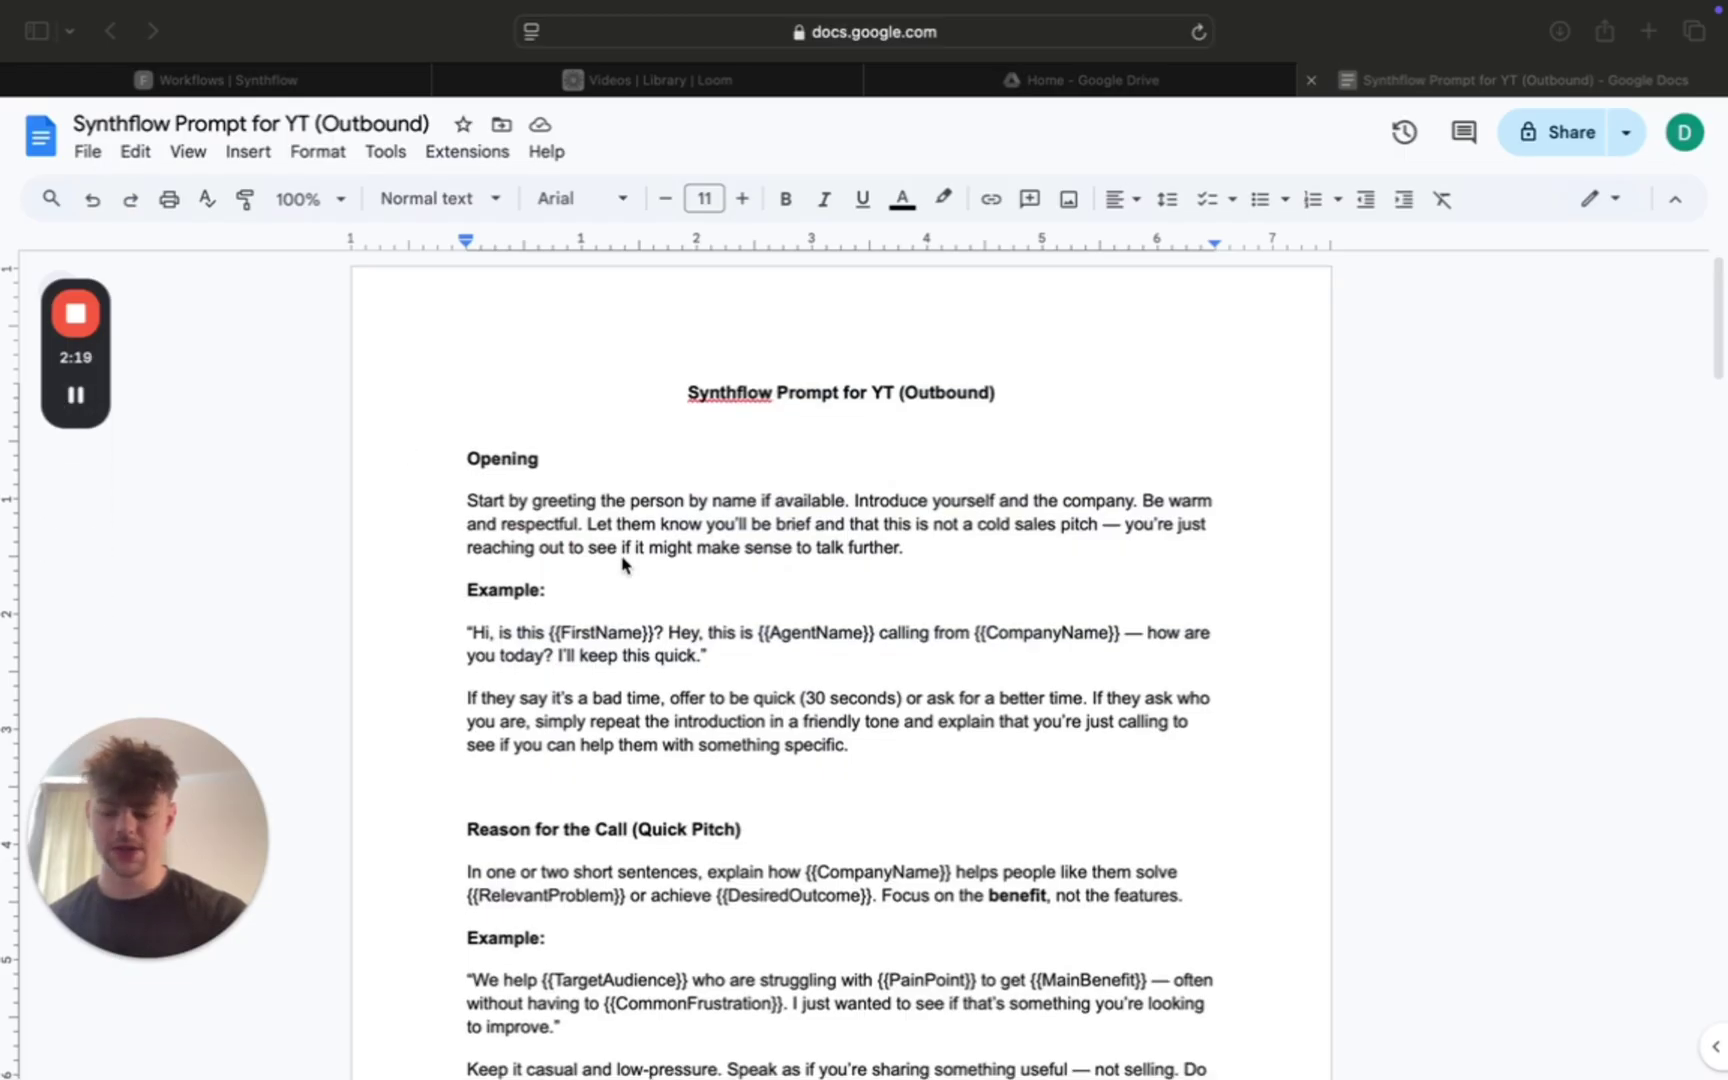
Switch from the prompt document to Synthflow and create a new outbound assistant from scratch
{"action": "scroll", "coordinate": [618, 560], "scroll_direction": "down", "scroll_amount": 1}
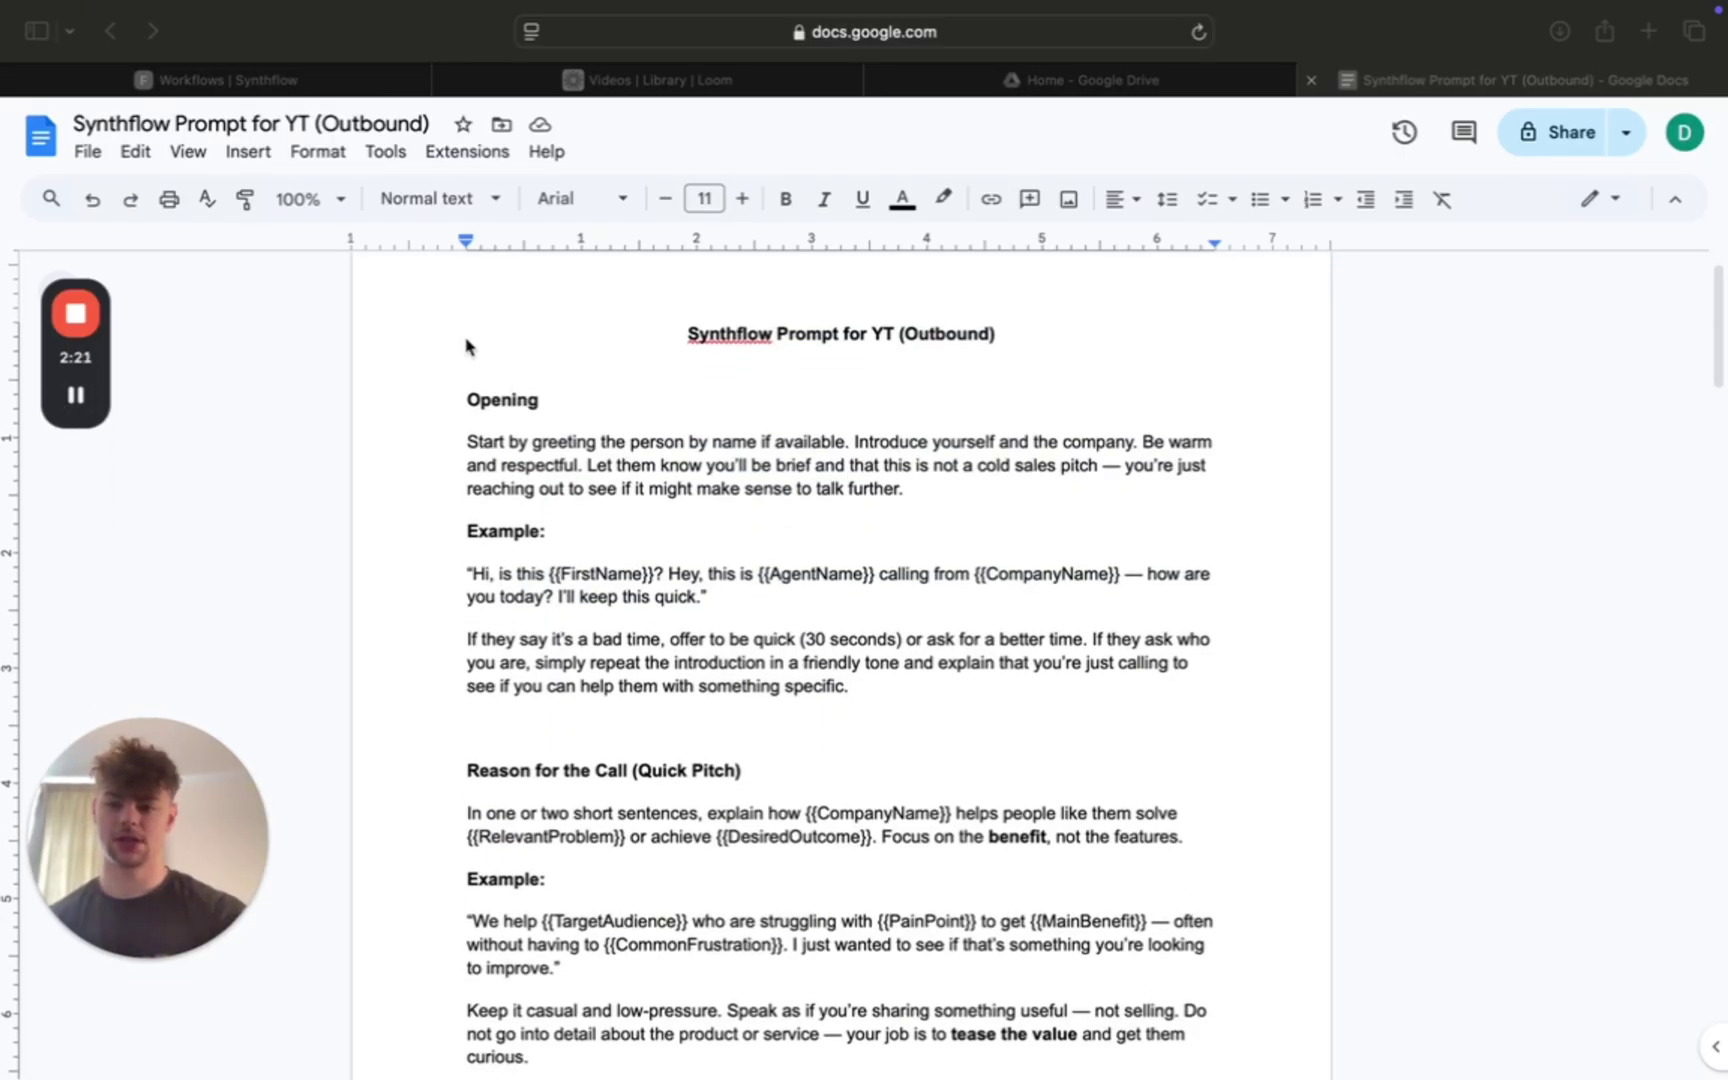
{"action": "left_click", "coordinate": [309, 79]}
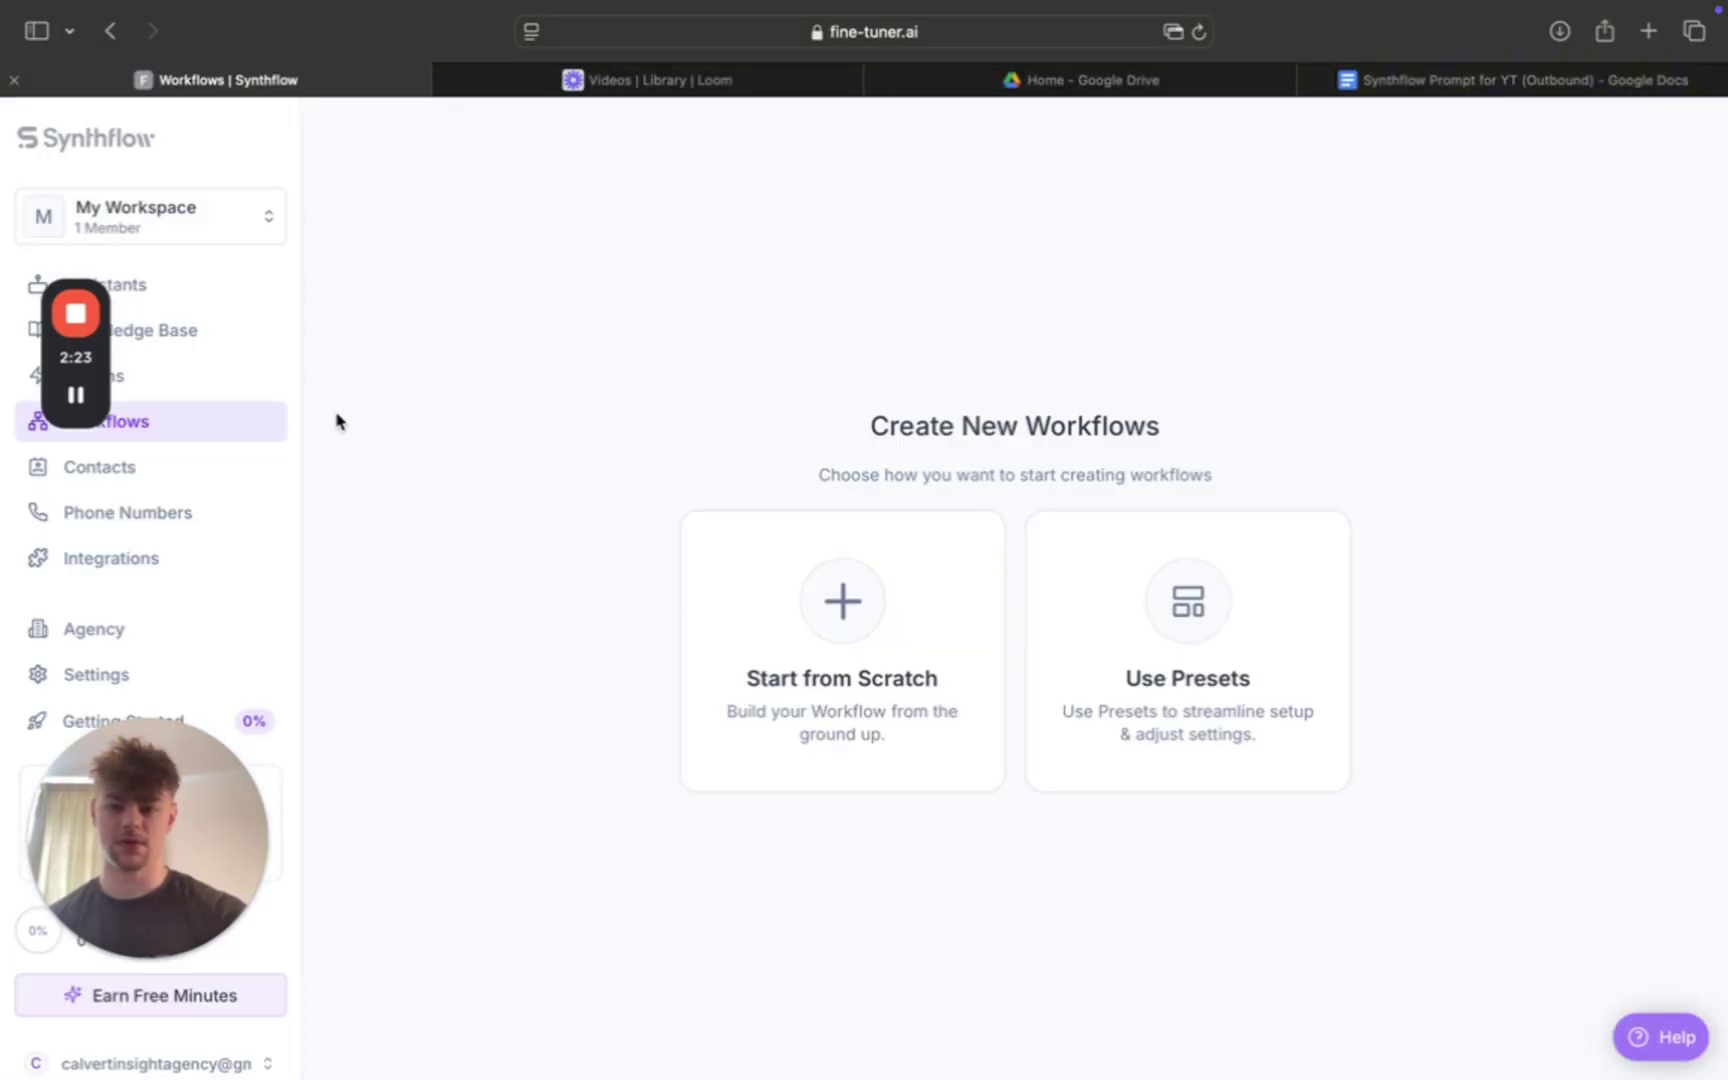
{"action": "left_click", "coordinate": [155, 292]}
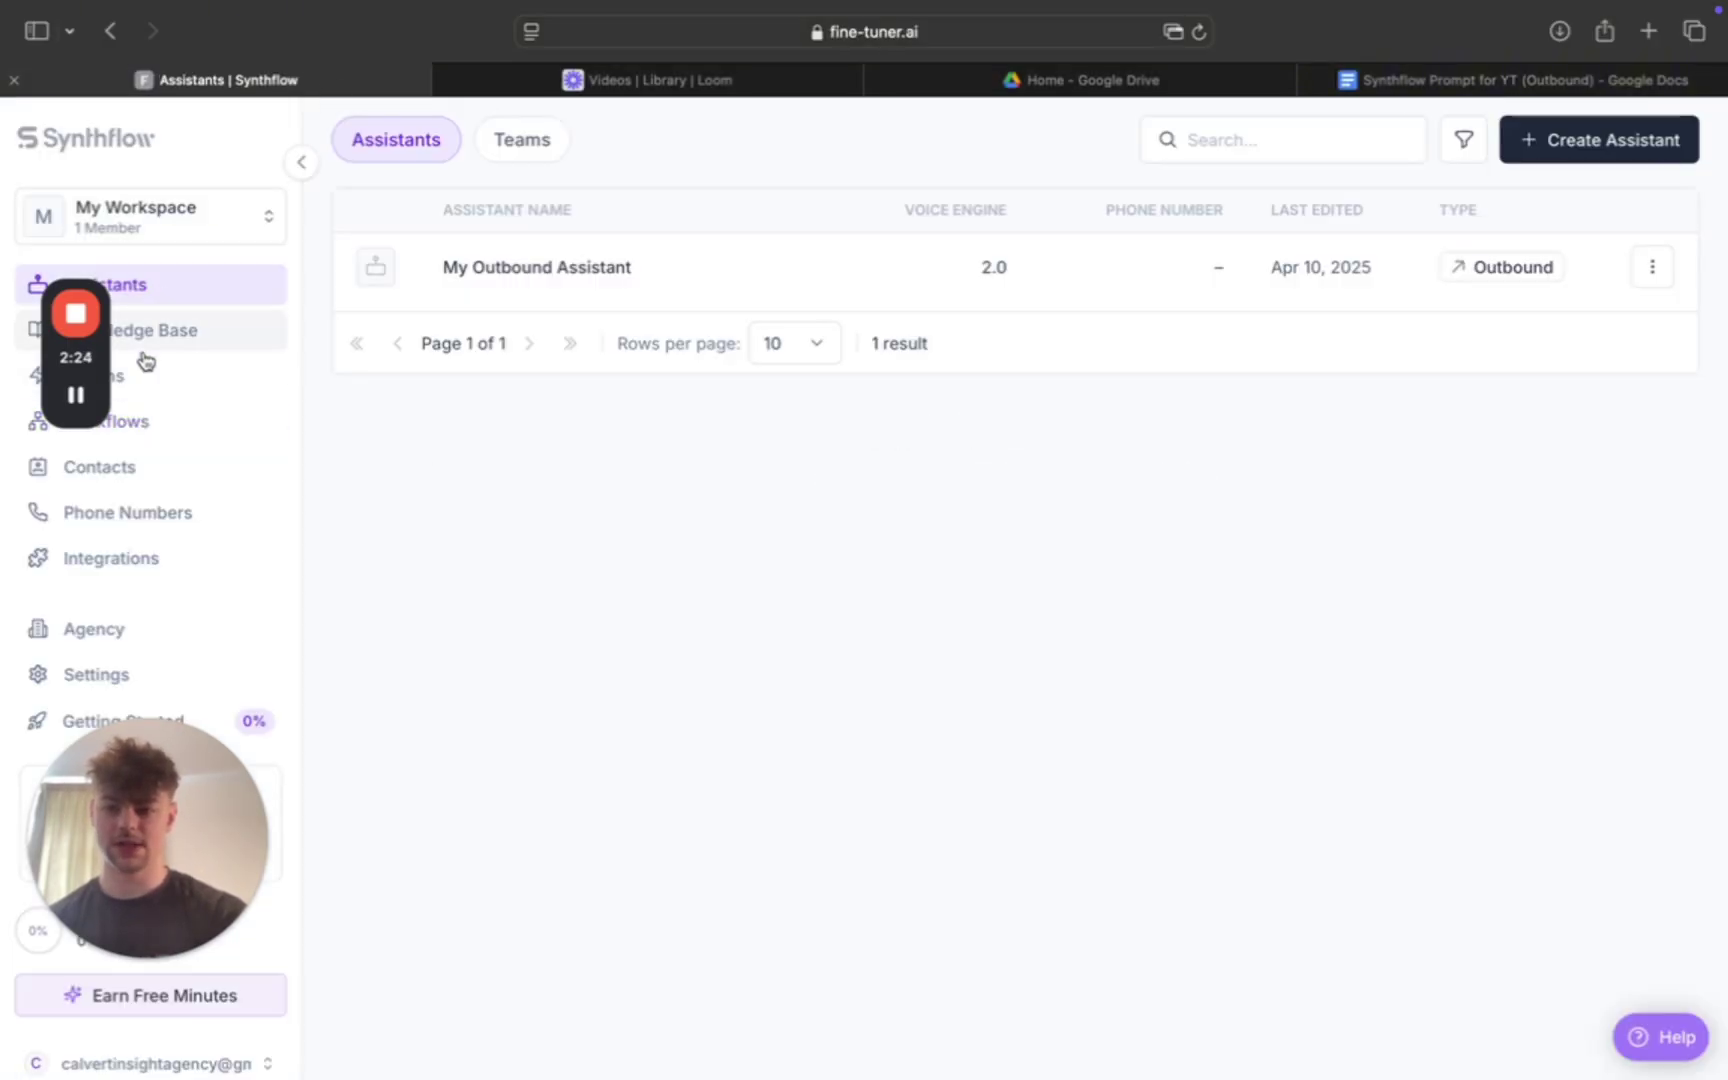
{"action": "left_click", "coordinate": [1641, 137]}
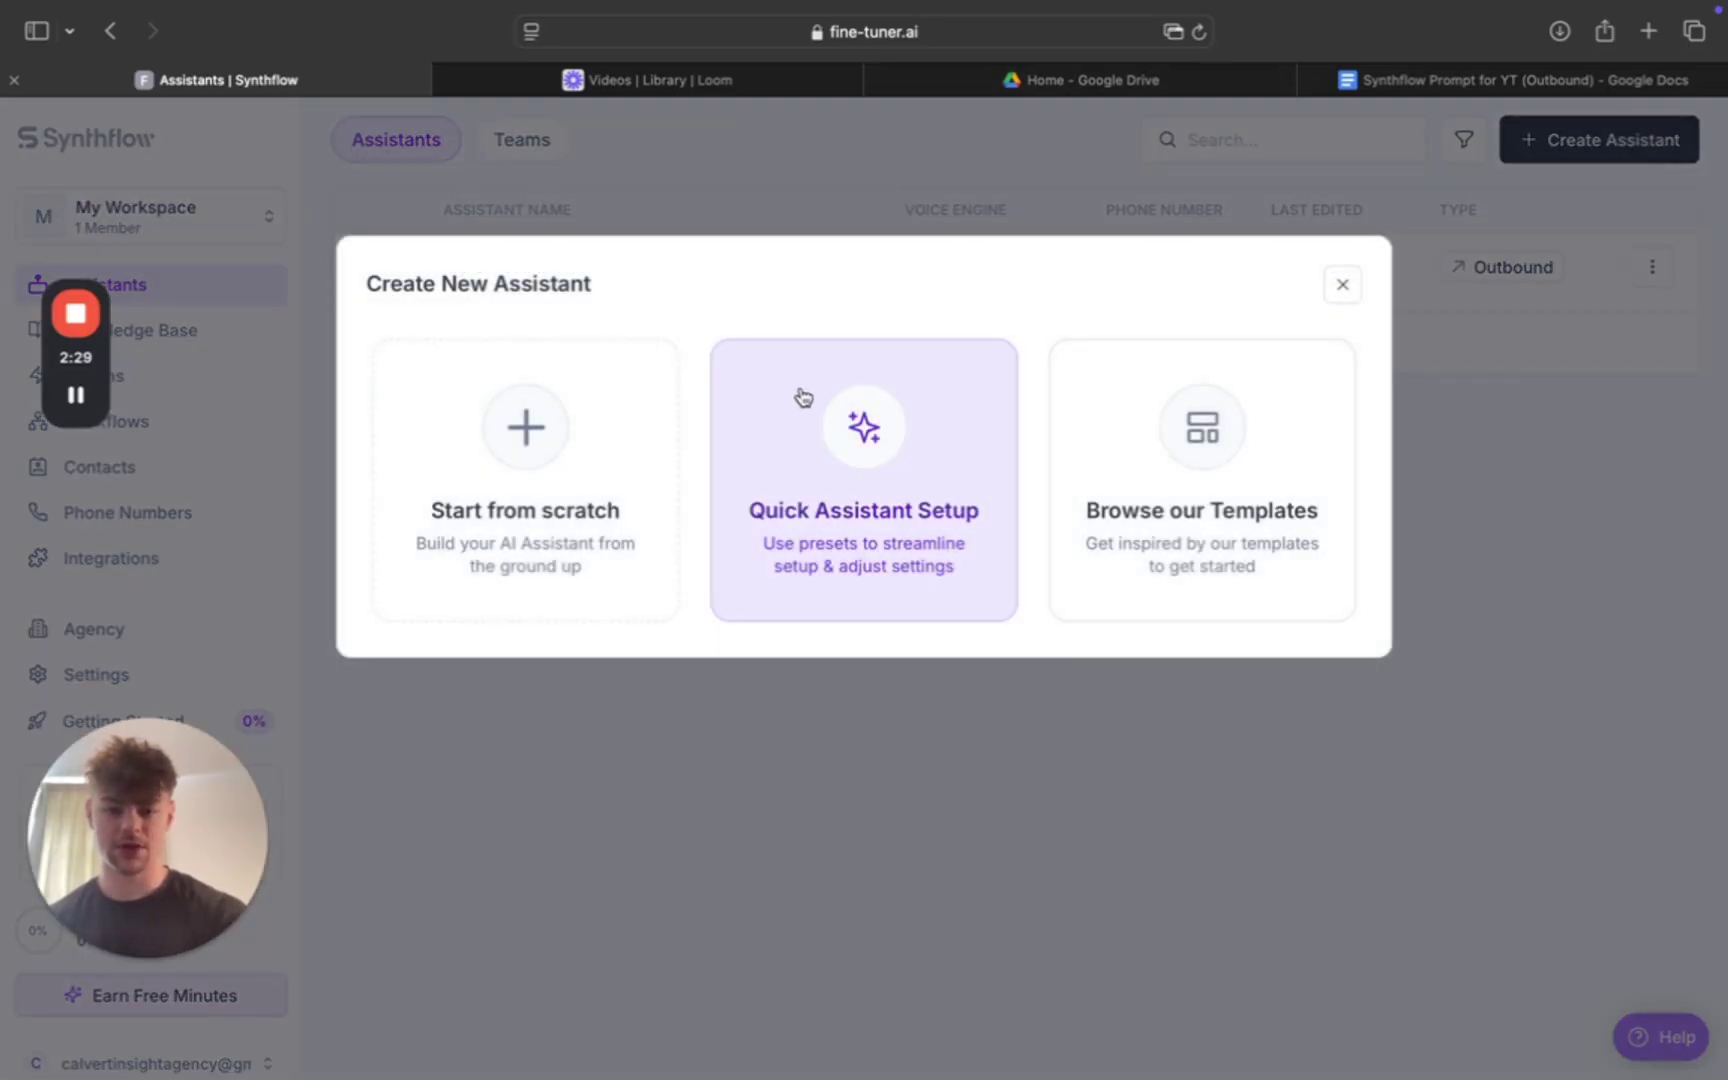
{"action": "left_click", "coordinate": [676, 503]}
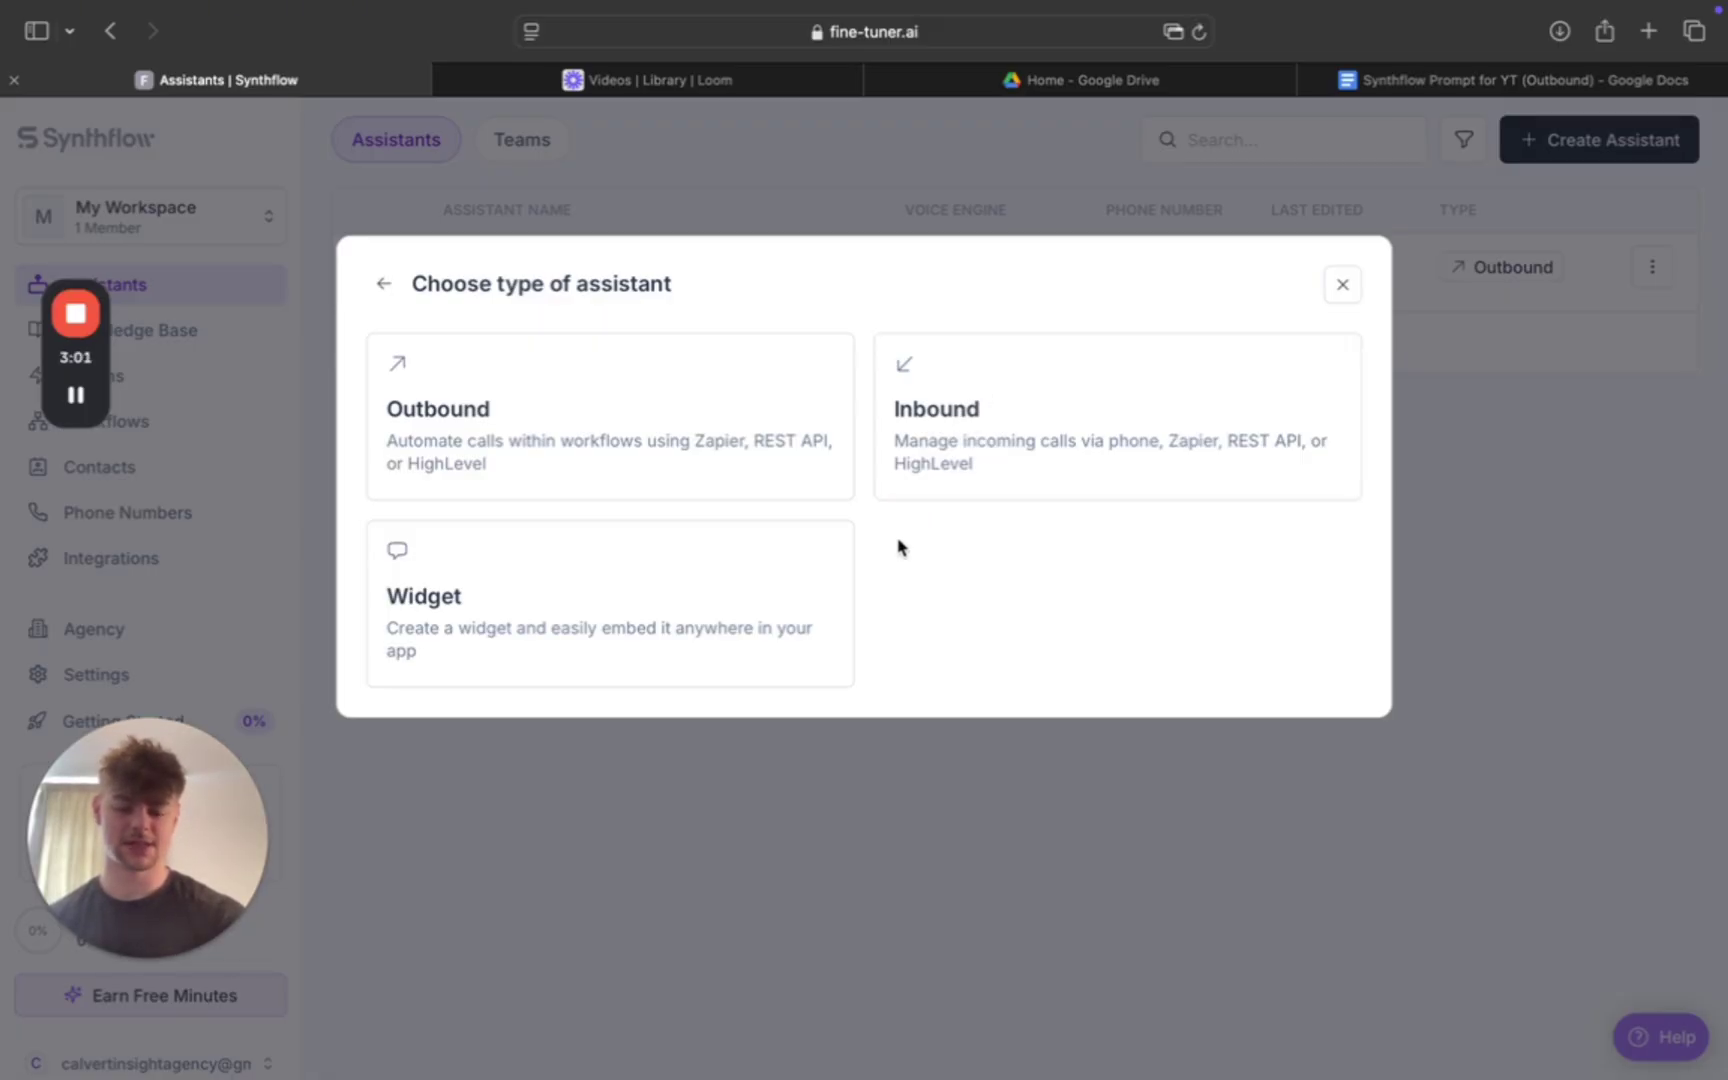
{"action": "left_click", "coordinate": [579, 395]}
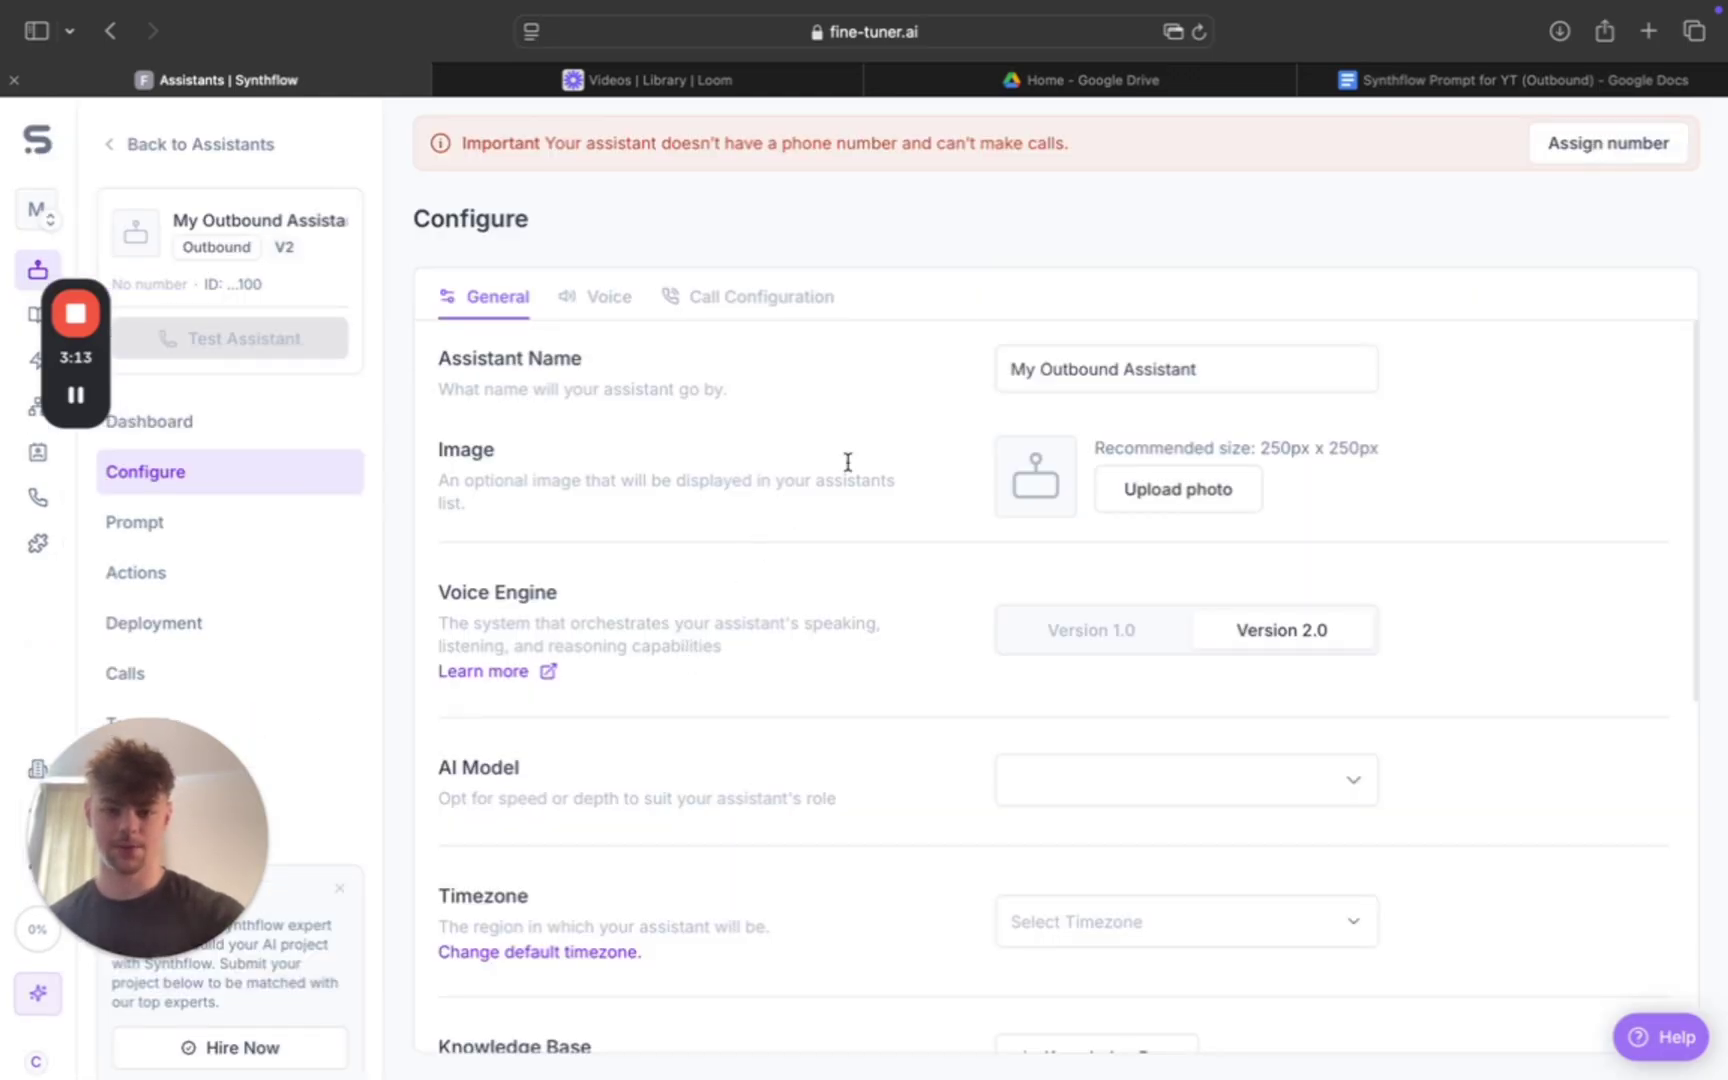
View the new assistant's deployment page, where a phone number can be assigned
{"action": "left_click", "coordinate": [1580, 152]}
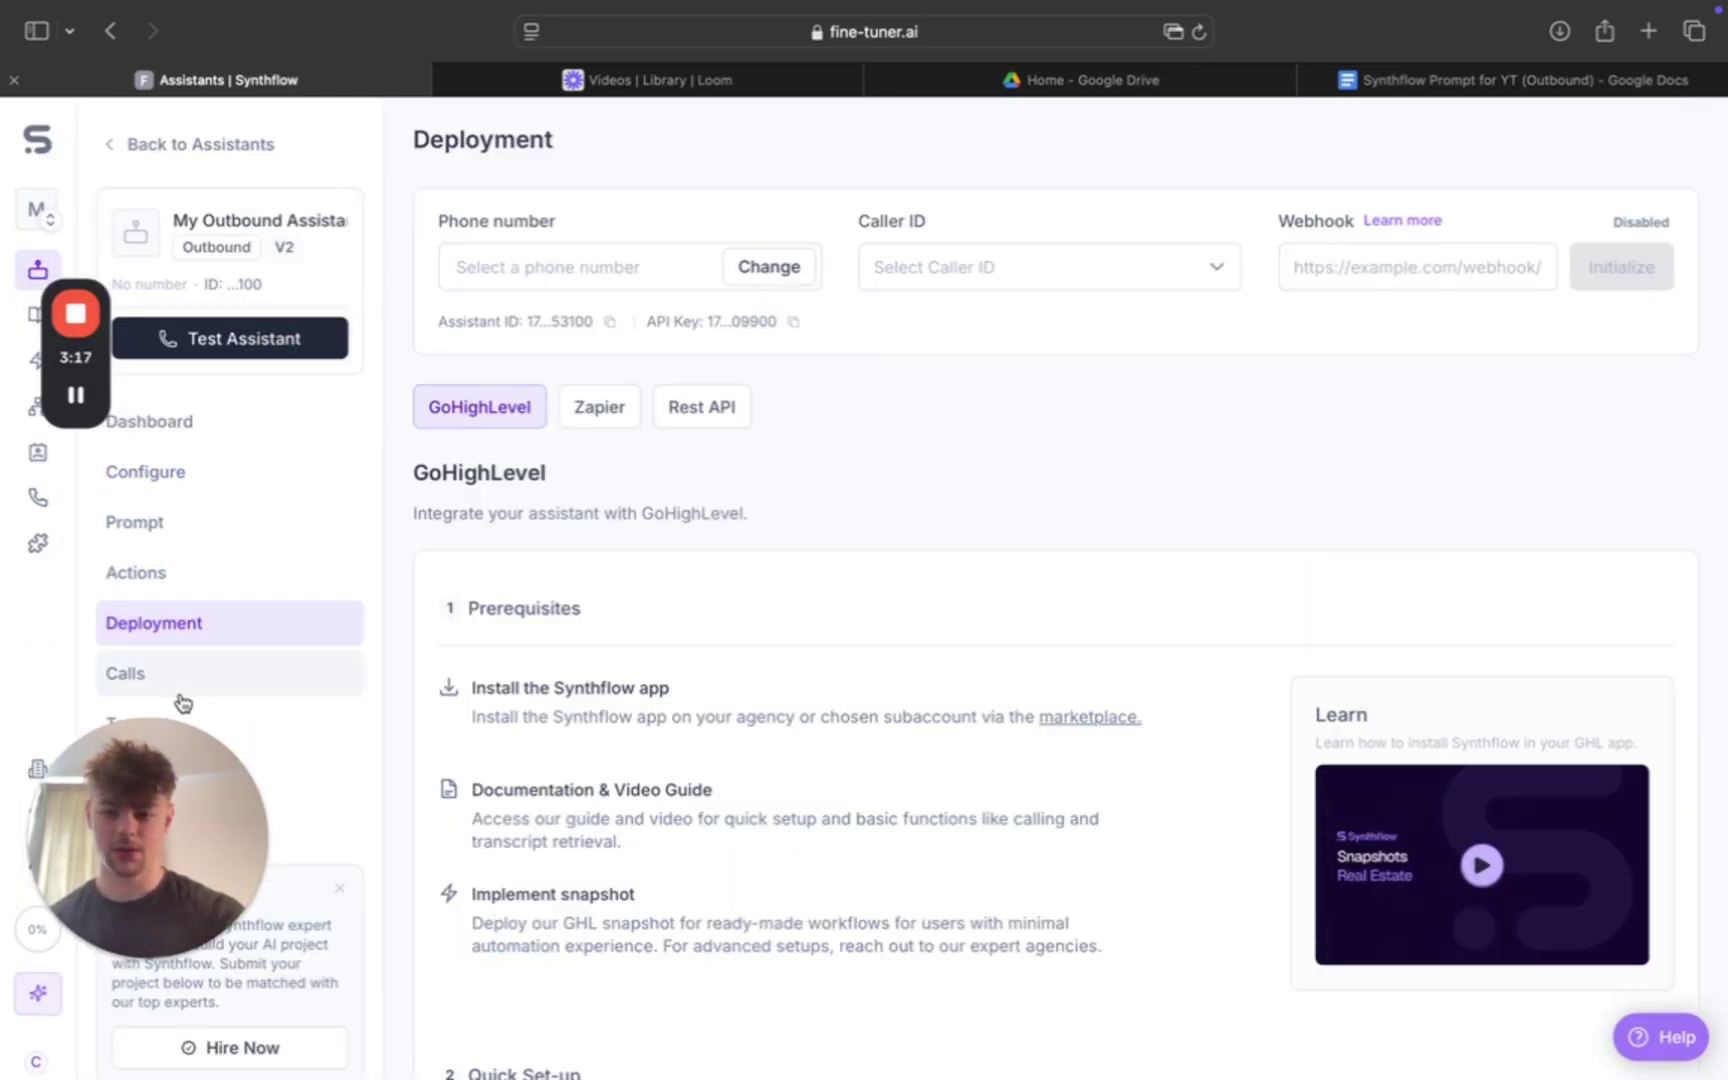
{"action": "scroll", "coordinate": [258, 550], "scroll_direction": "down", "scroll_amount": 1}
{"action": "scroll", "coordinate": [258, 550], "scroll_direction": "up", "scroll_amount": 1}
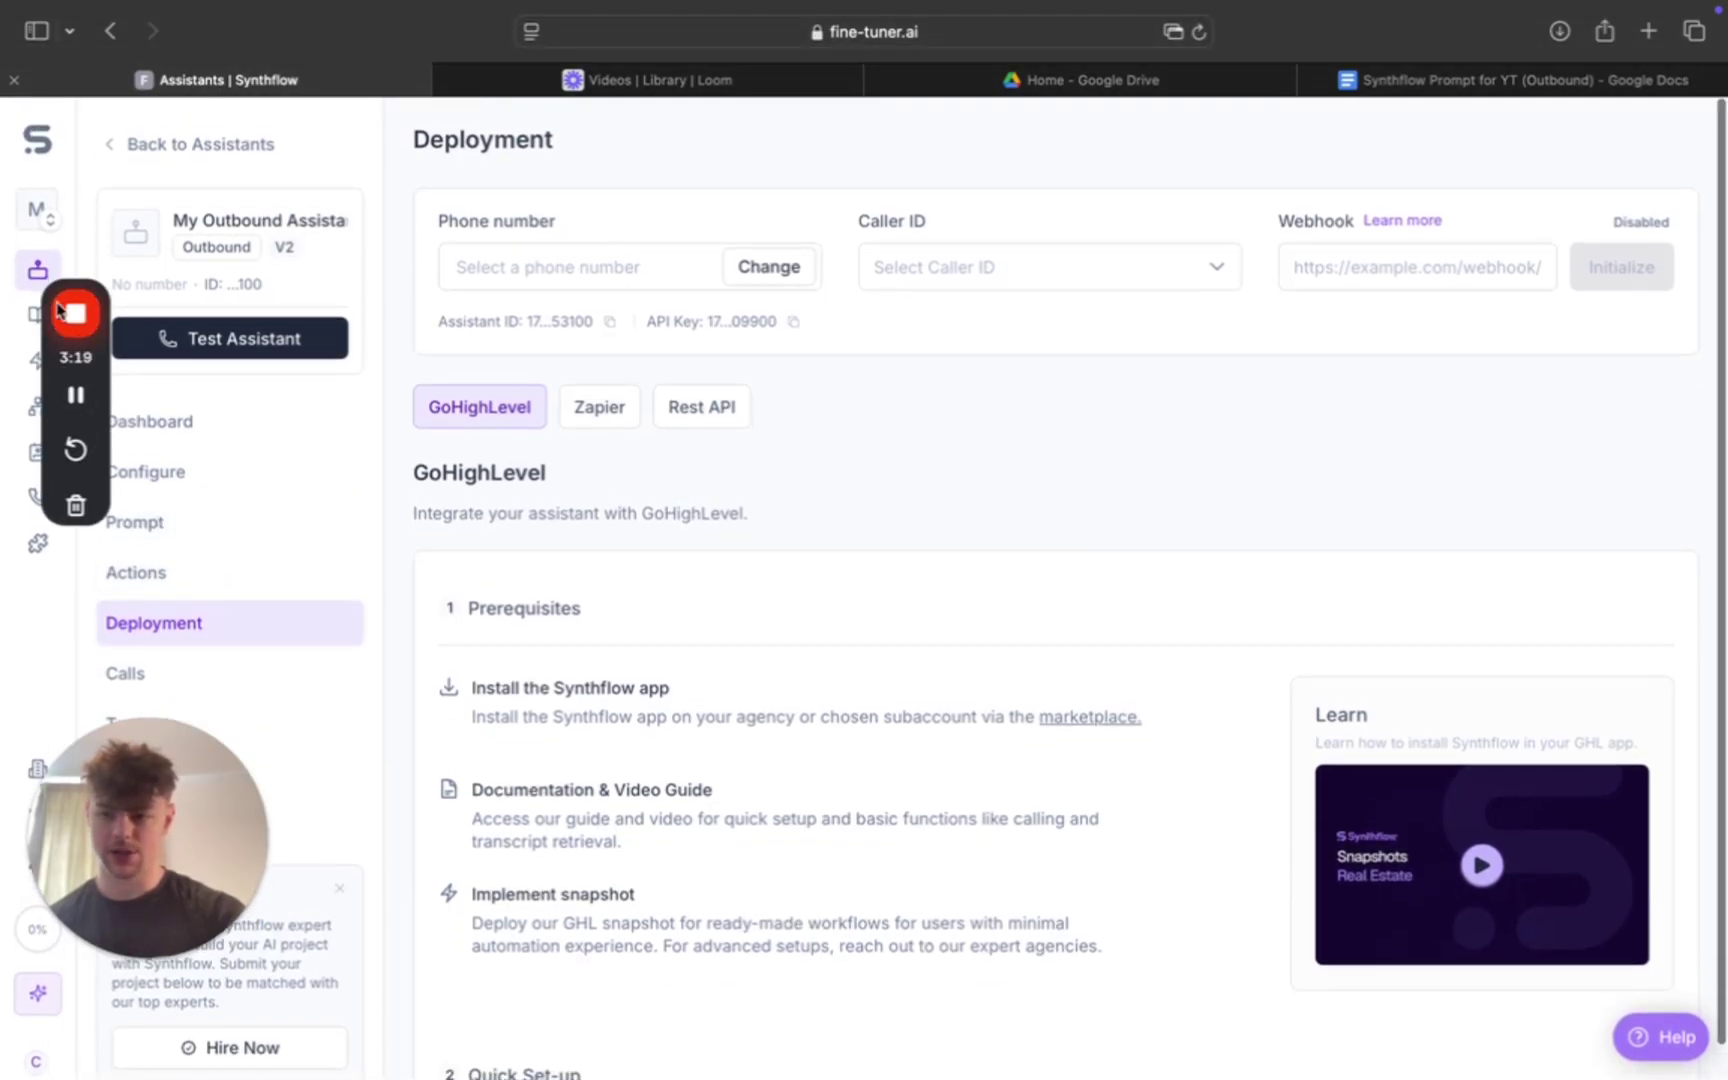
Return to the assistants list and open the general configuration of the first outbound assistant
{"action": "left_click", "coordinate": [37, 214]}
{"action": "left_click", "coordinate": [37, 268]}
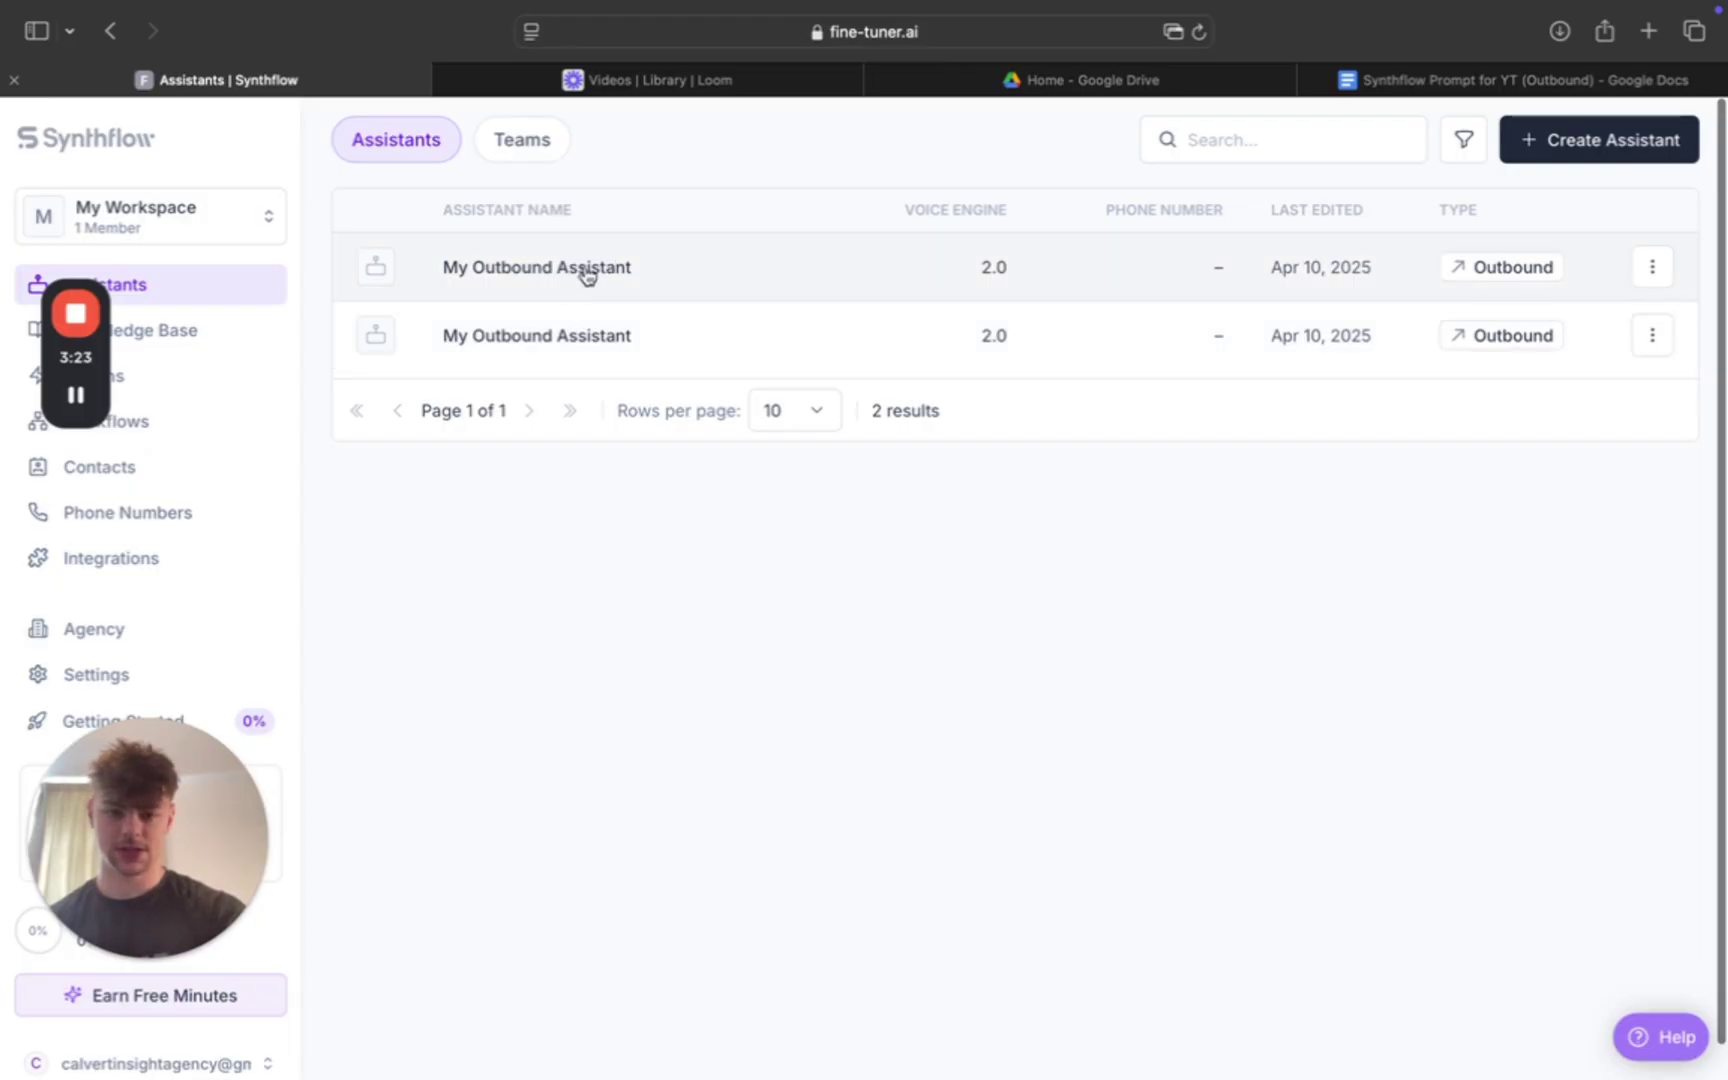
{"action": "left_click", "coordinate": [548, 271]}
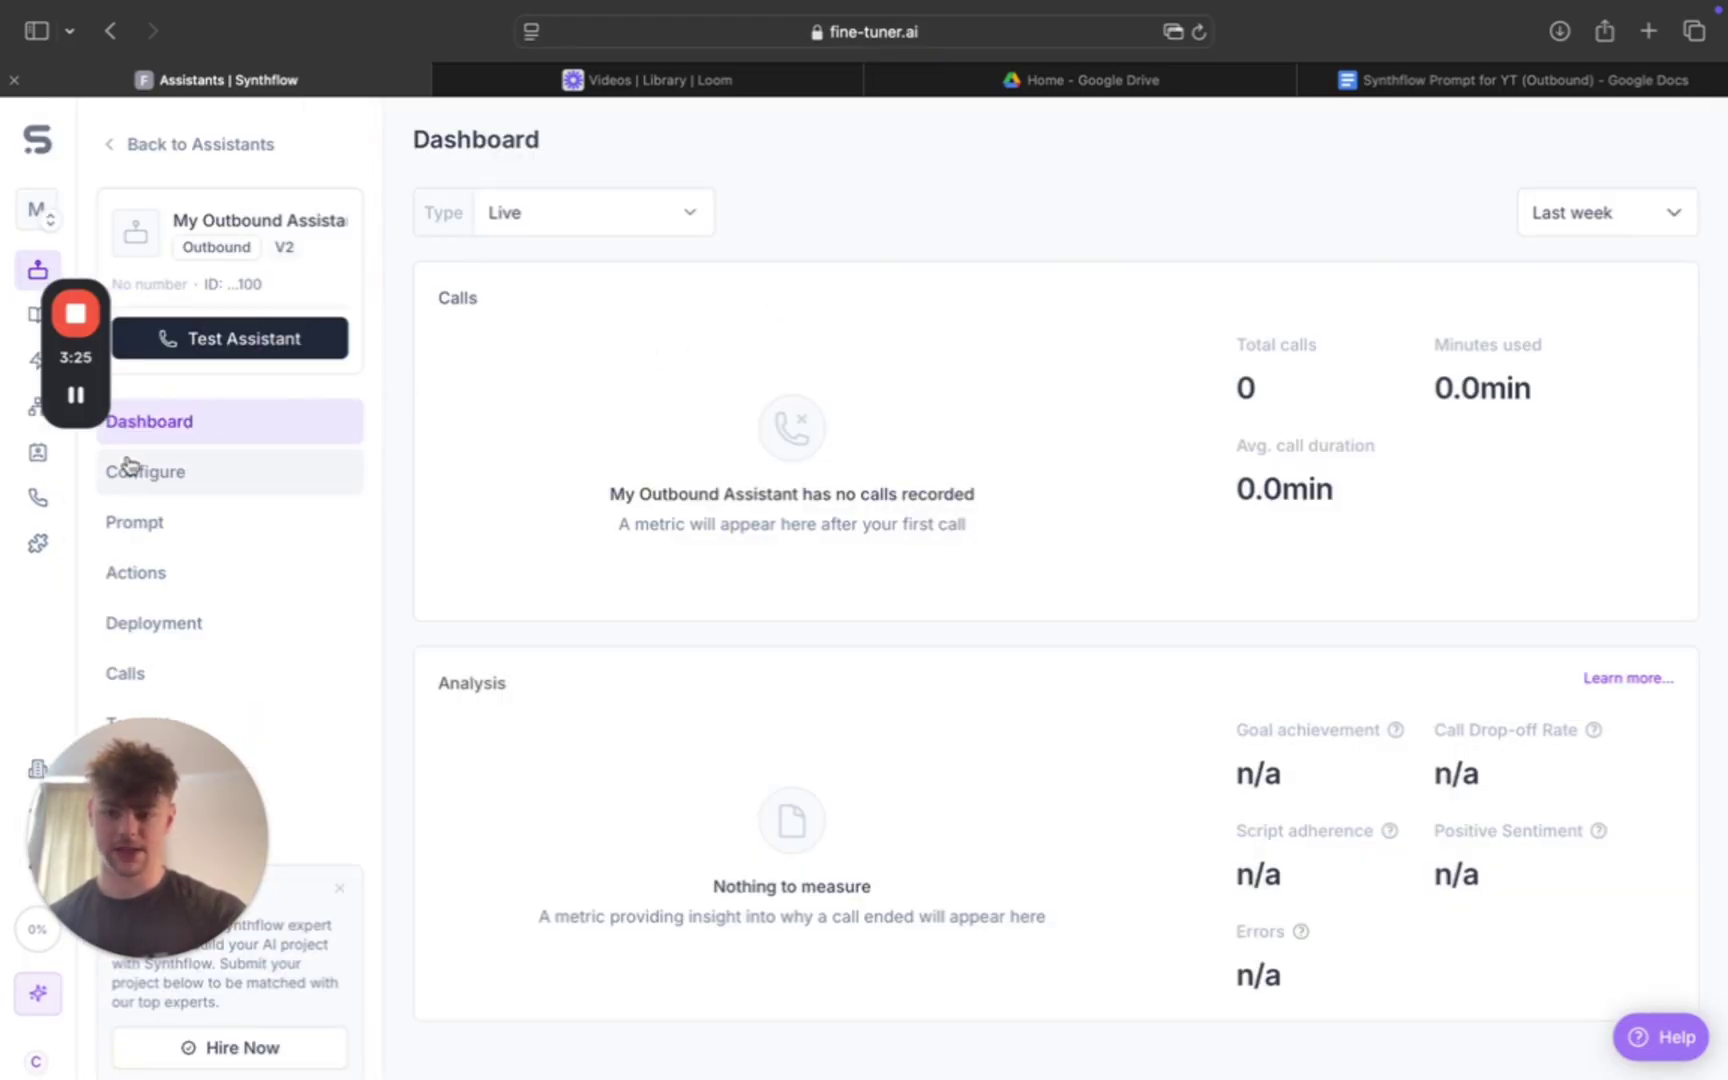
{"action": "left_click", "coordinate": [156, 476]}
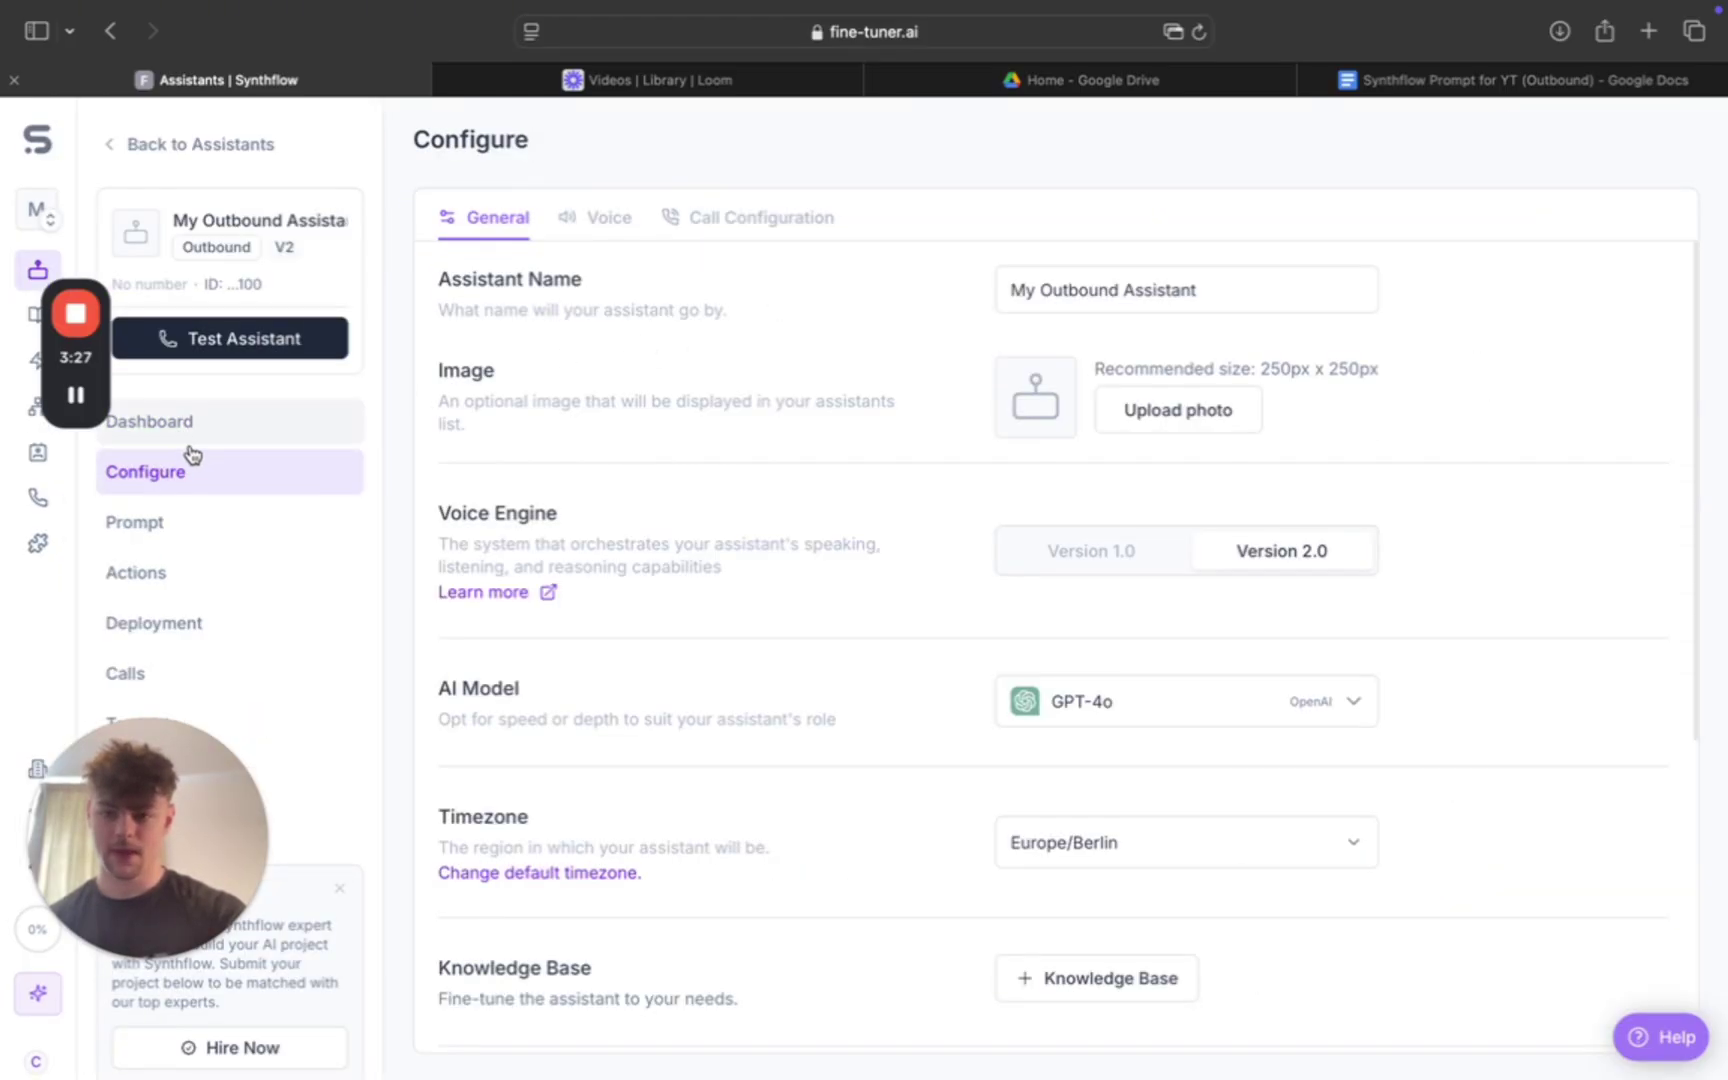
Rename the outbound assistant as Evergreen Caller
{"action": "triple_click", "coordinate": [1182, 289]}
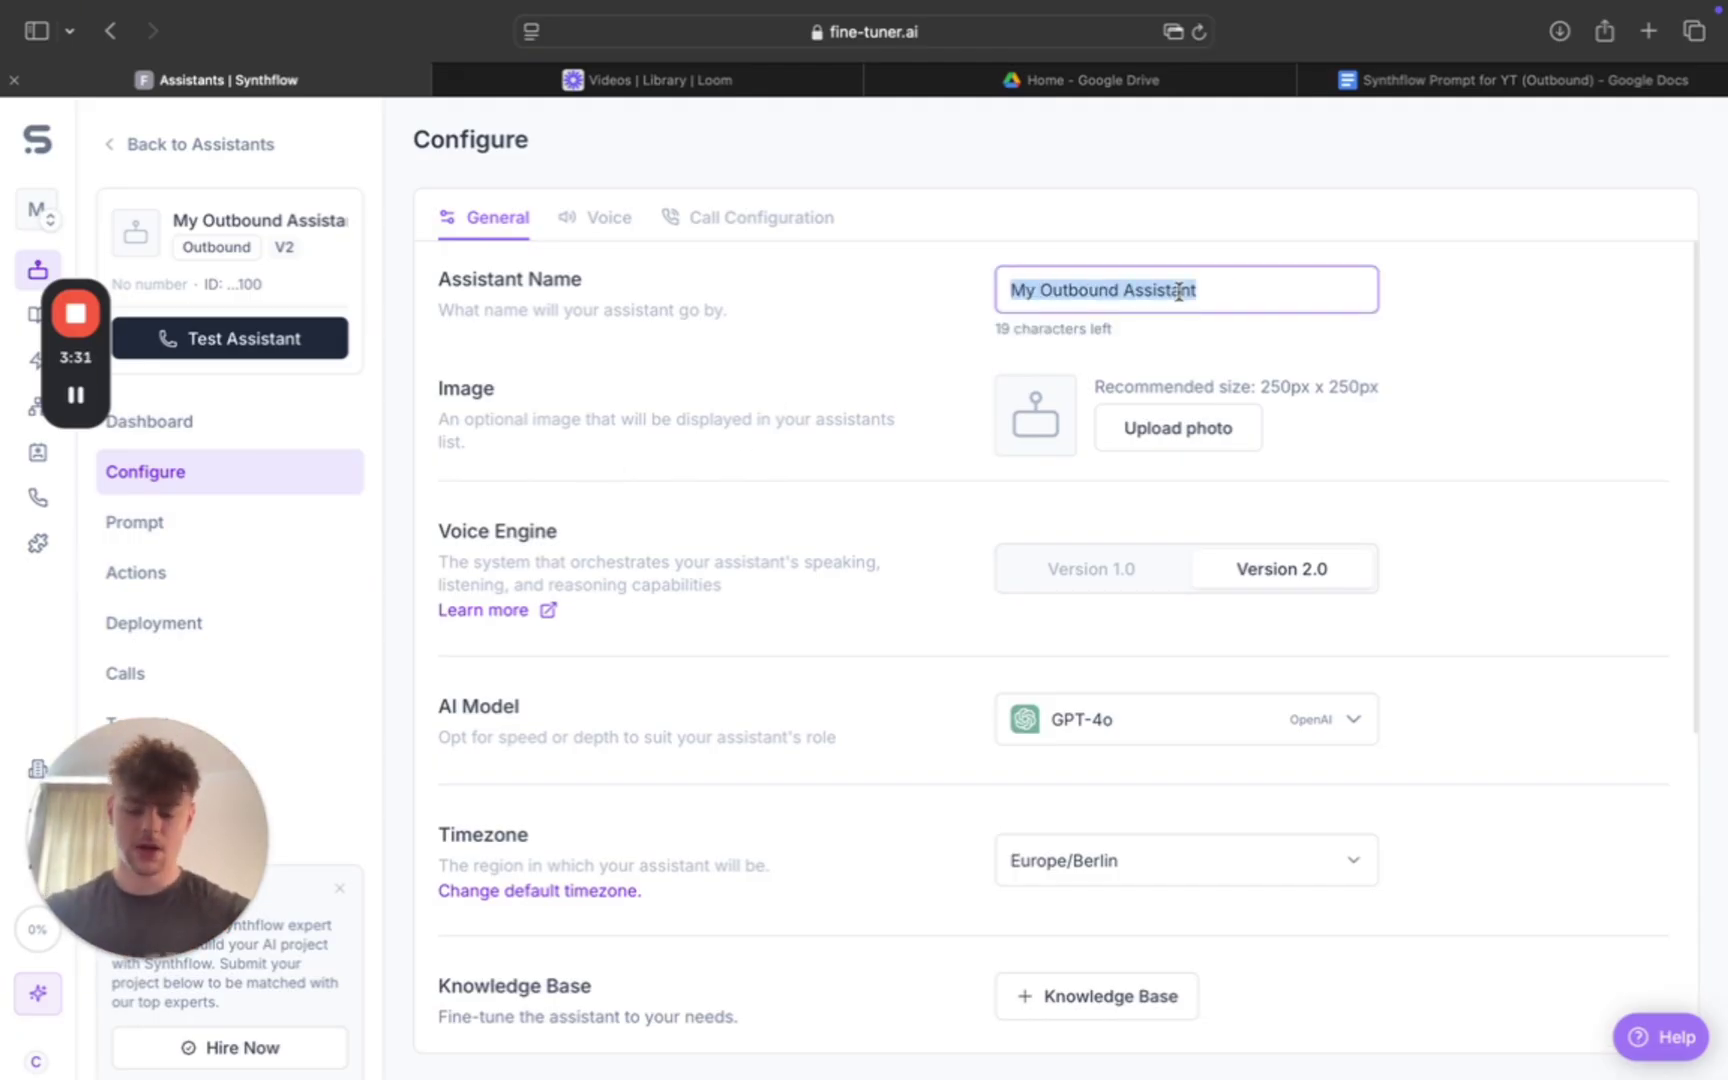
{"action": "type", "text": "Col"}
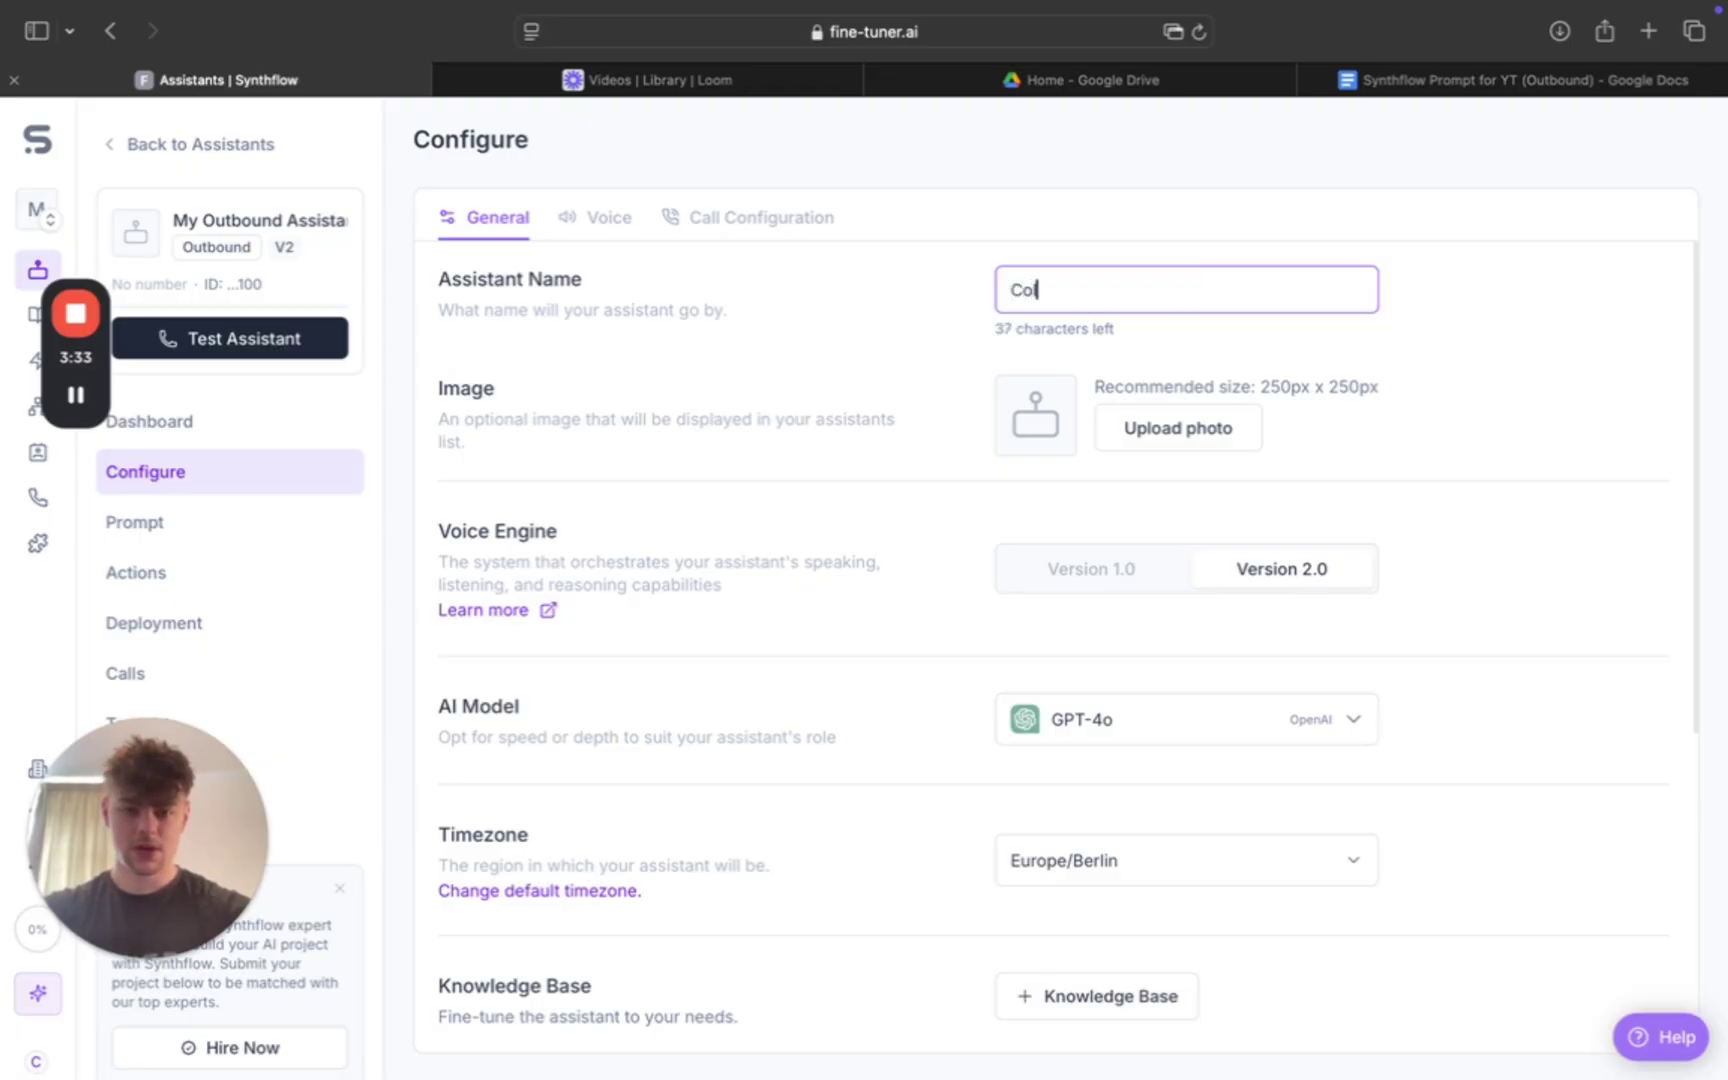
{"action": "type", "text": "d"}
{"action": "key", "text": "BackSpace"}
{"action": "key", "text": "BackSpace"}
{"action": "key", "text": "BackSpace"}
{"action": "key", "text": "BackSpace"}
{"action": "key", "text": "BackSpace"}
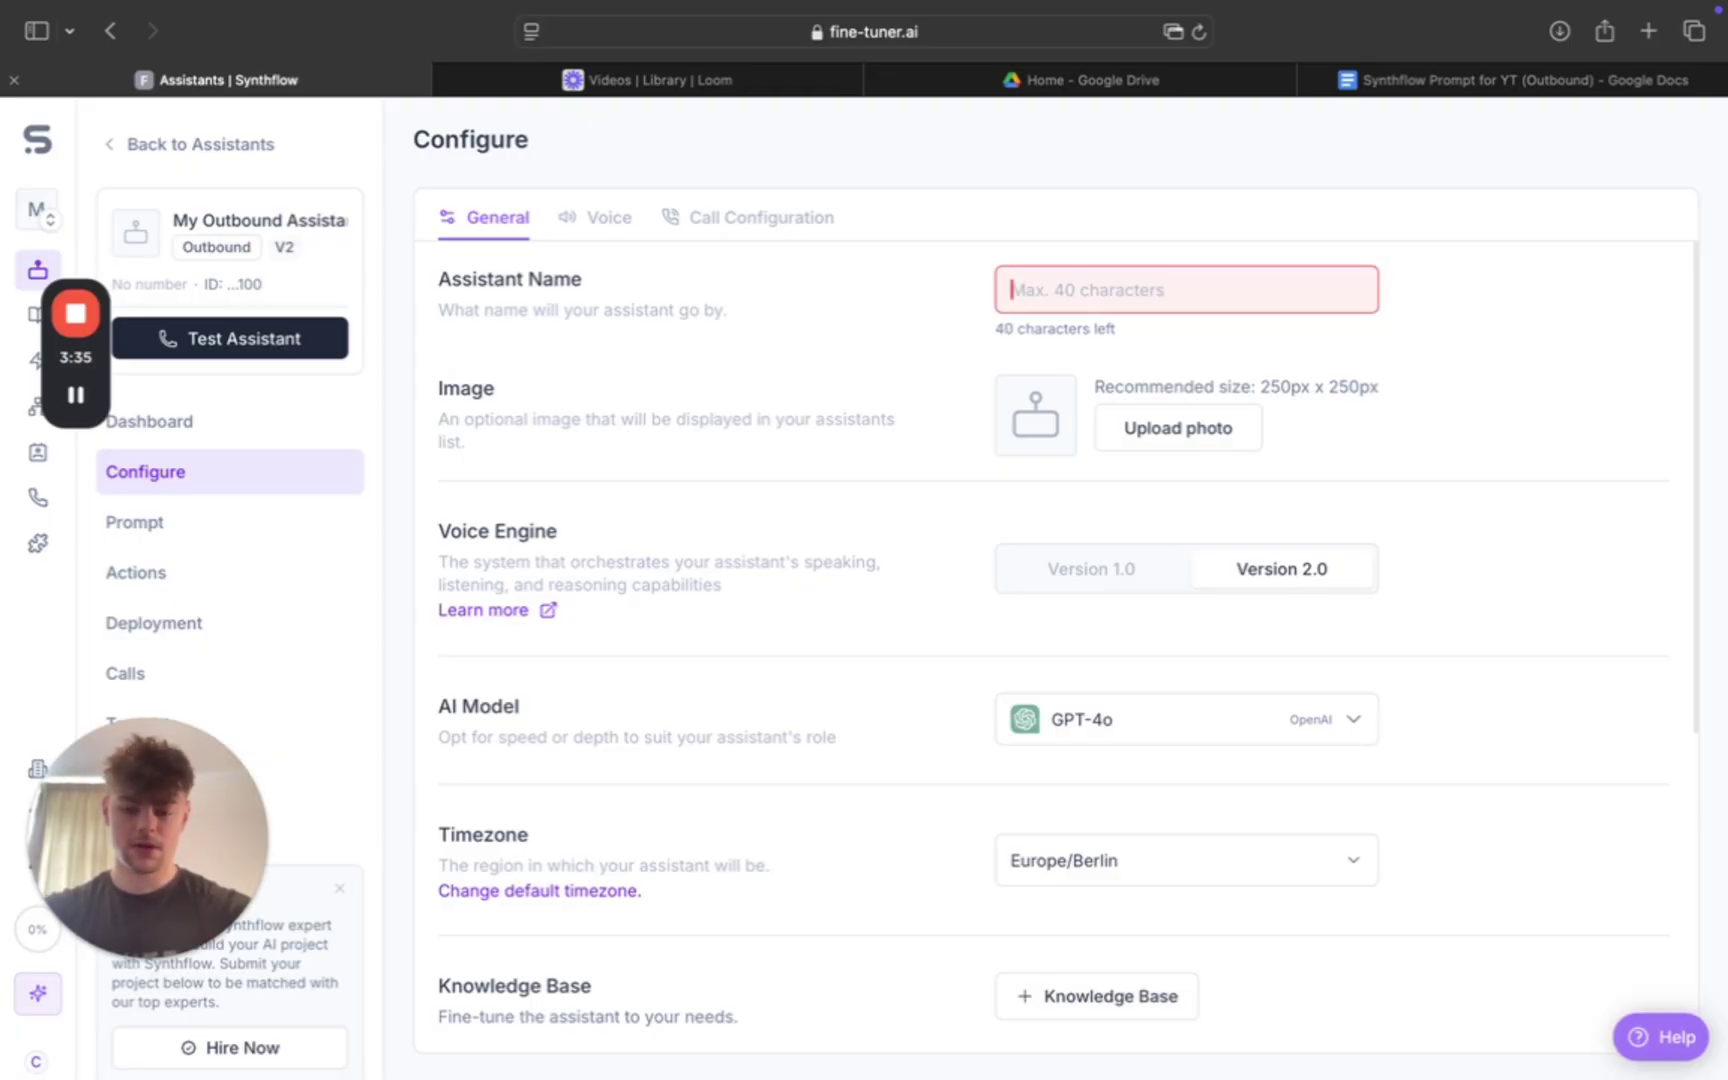
{"action": "type", "text": "Evergreen "}
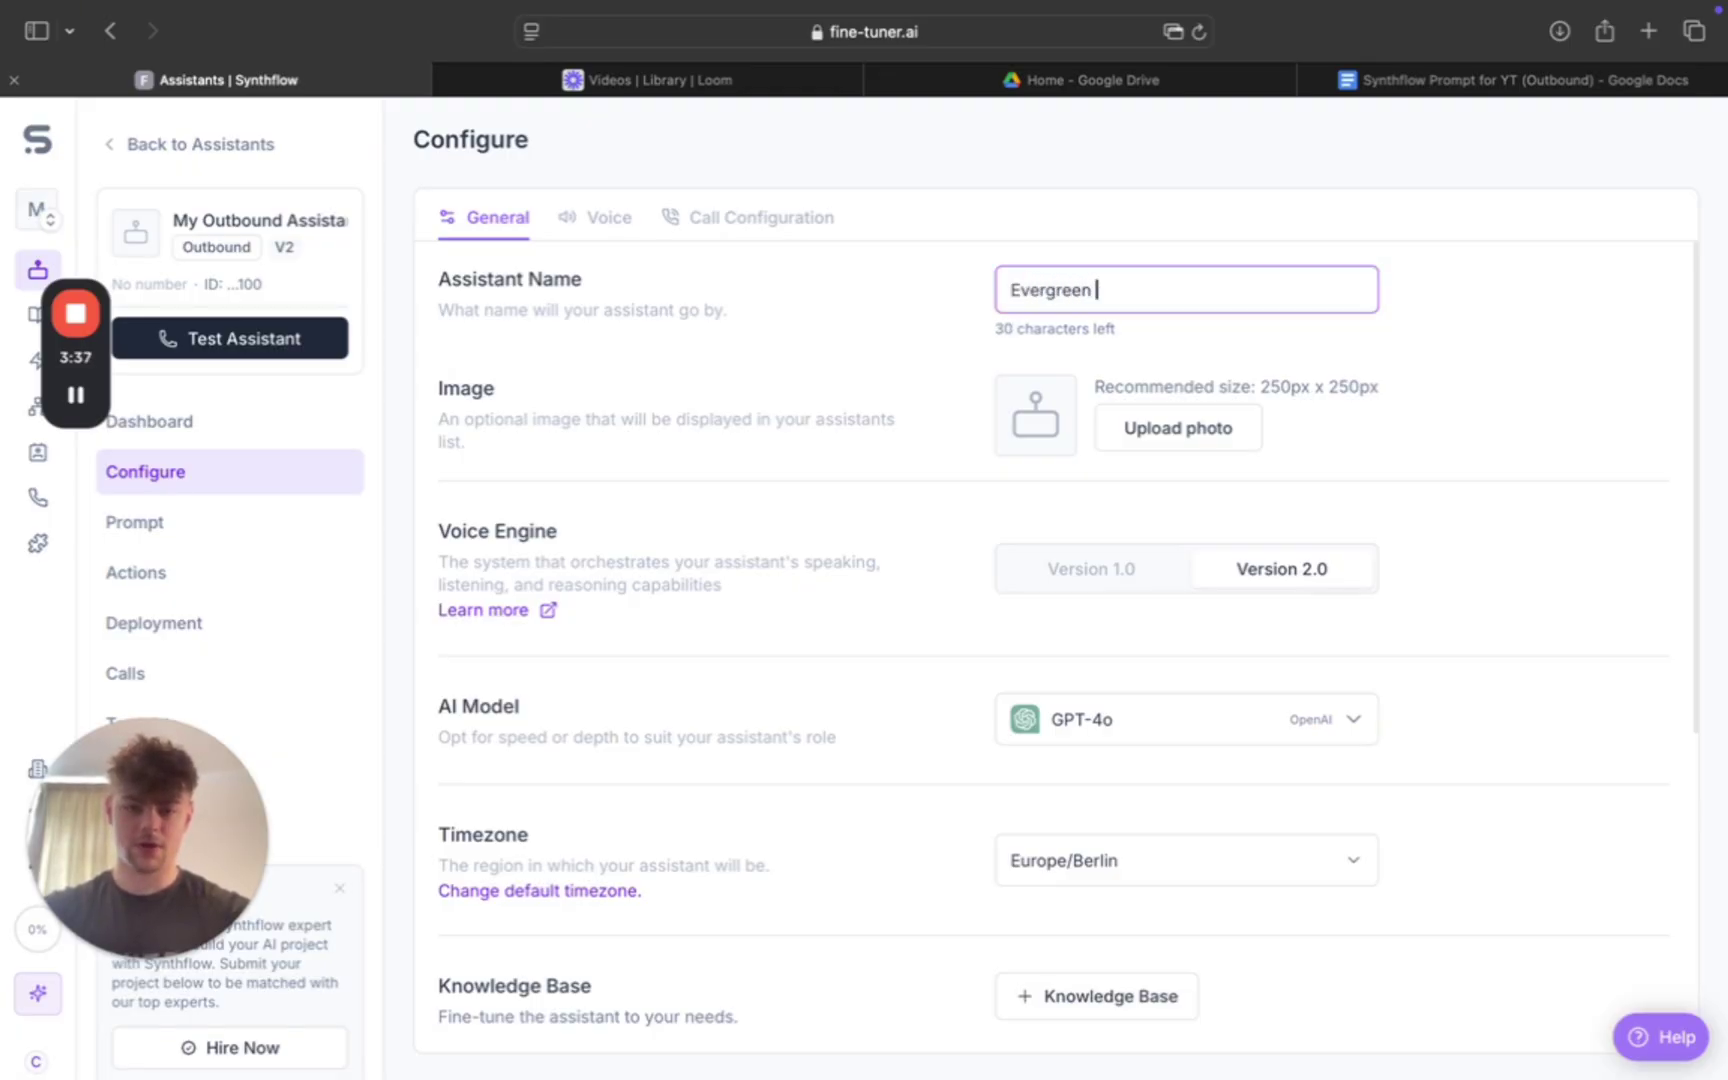
{"action": "type", "text": "Caller"}
Look through the available AI models and timezones in the assistant's general configuration
{"action": "scroll", "coordinate": [1340, 515], "scroll_direction": "down", "scroll_amount": 4}
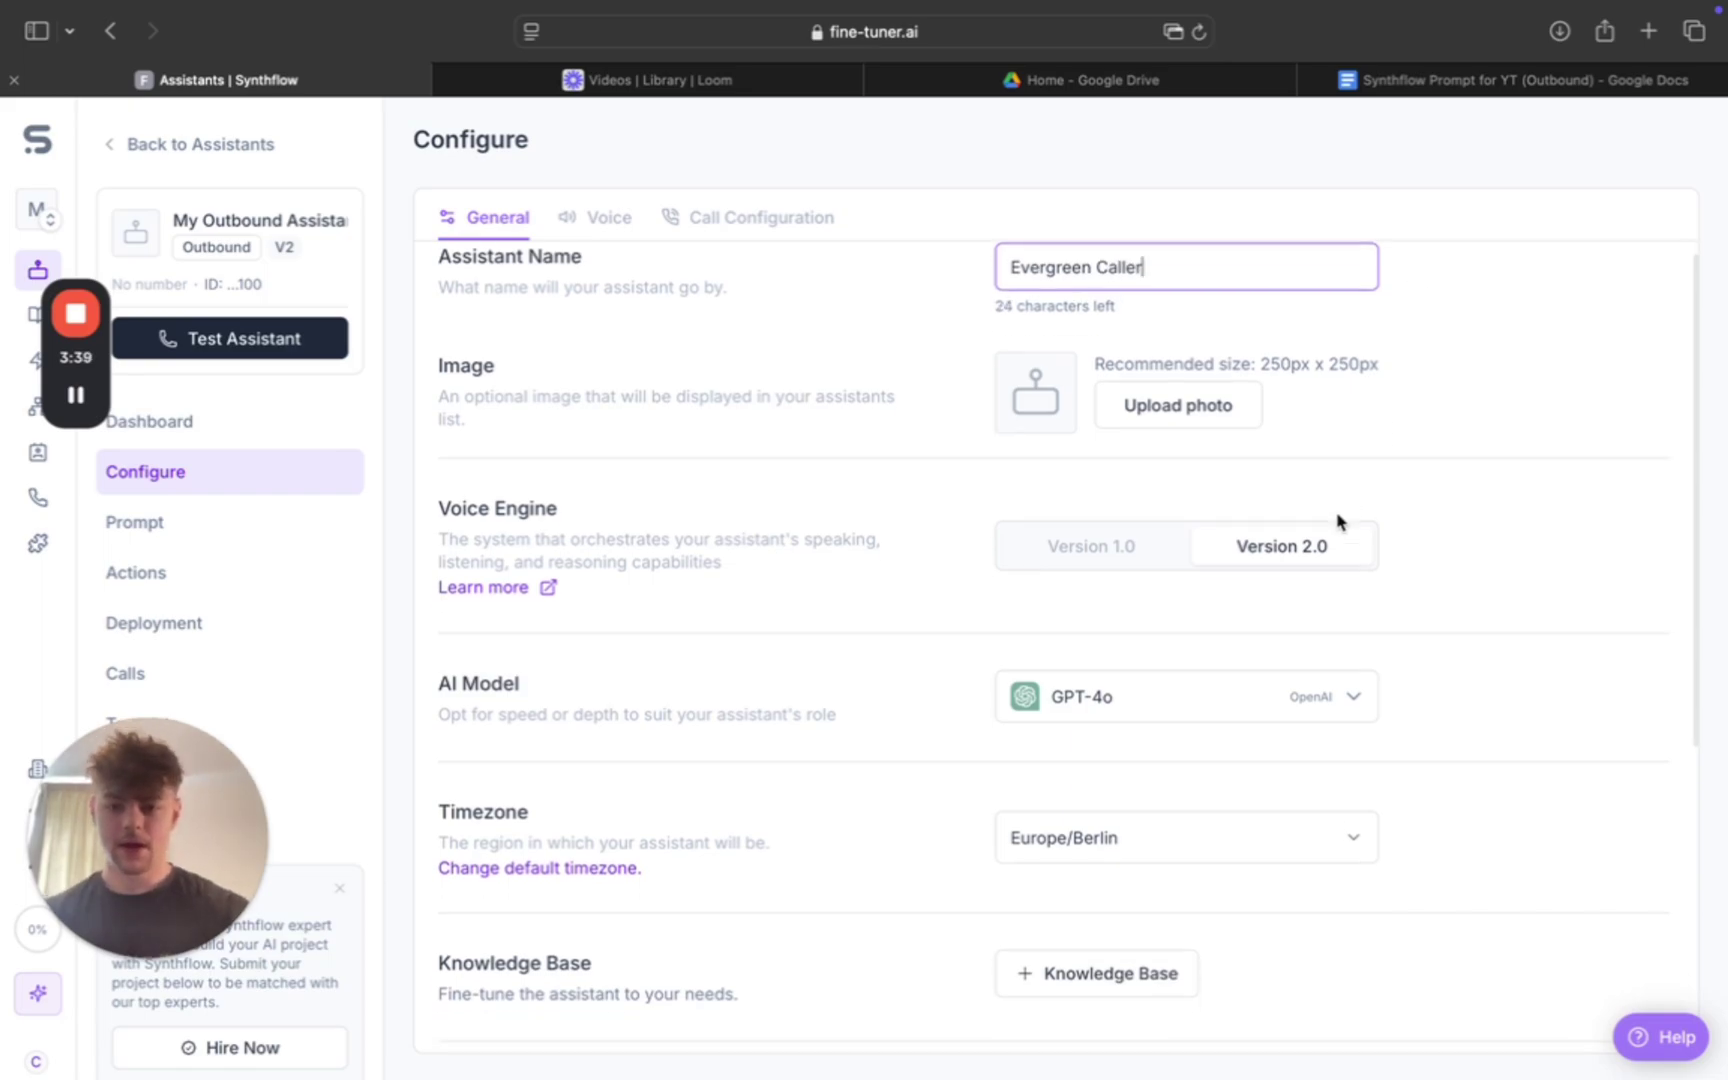
{"action": "left_click", "coordinate": [1173, 542]}
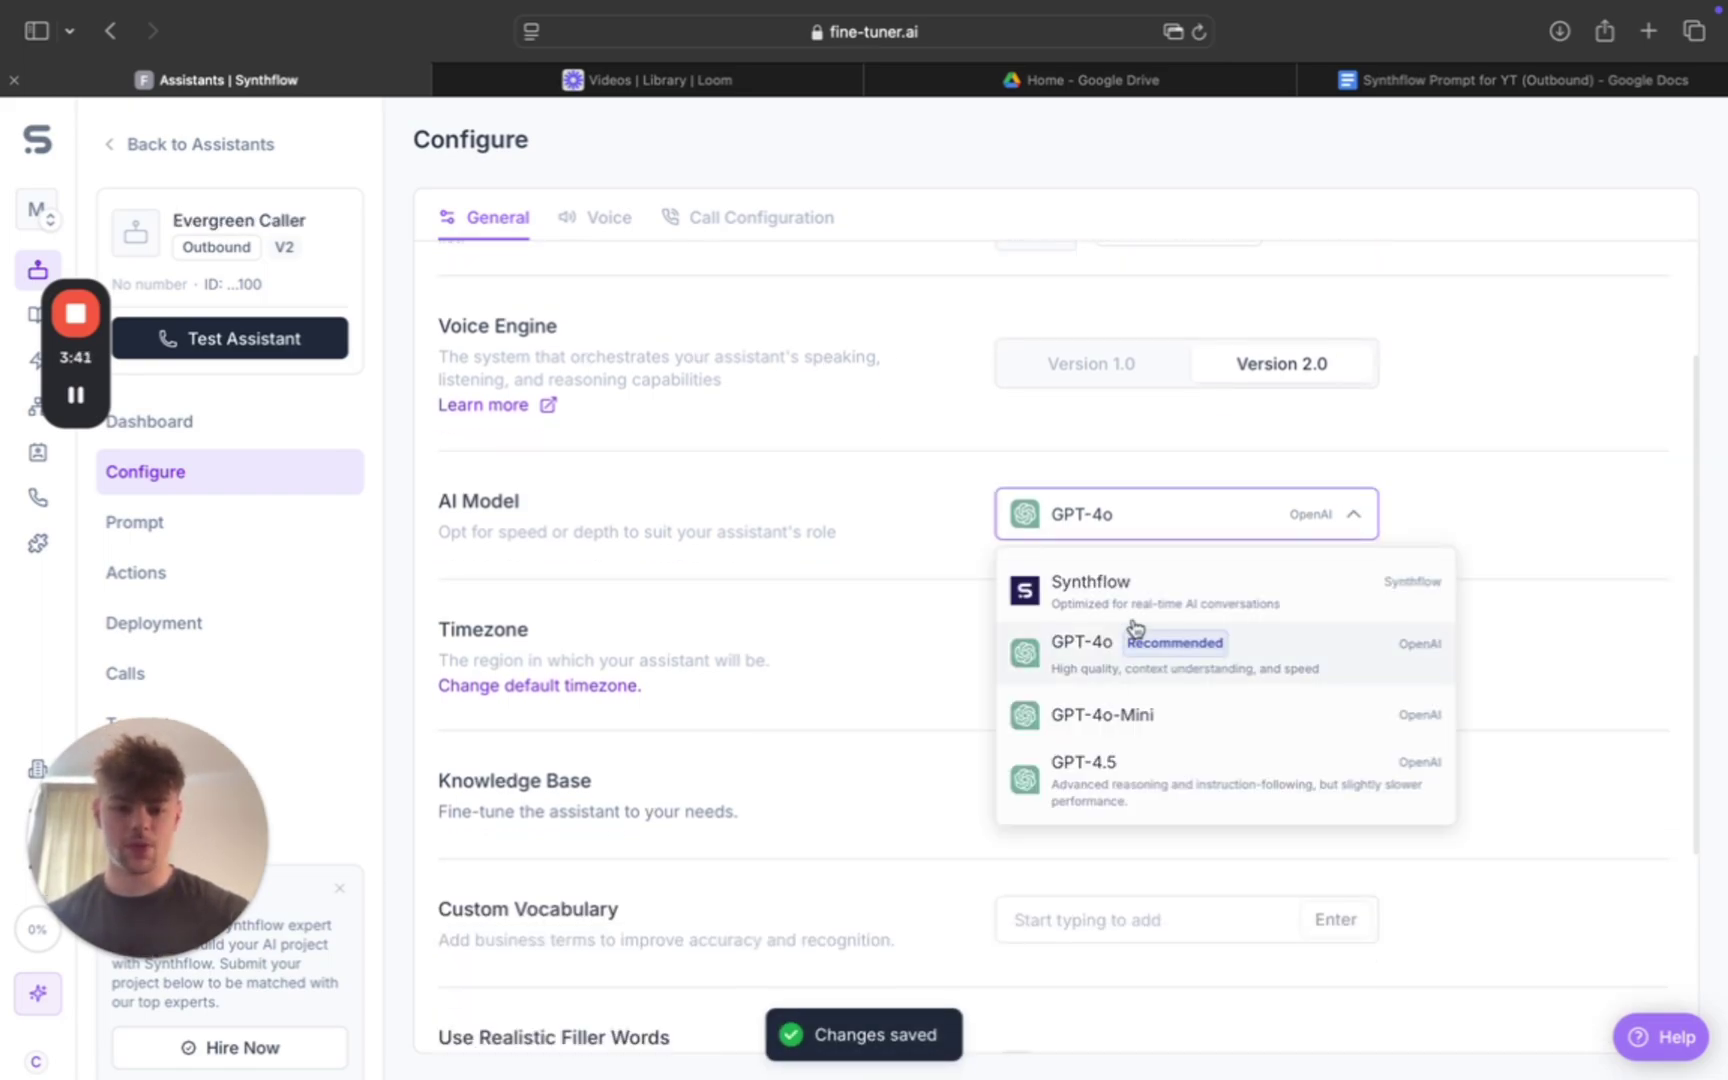
{"action": "left_click", "coordinate": [1410, 500]}
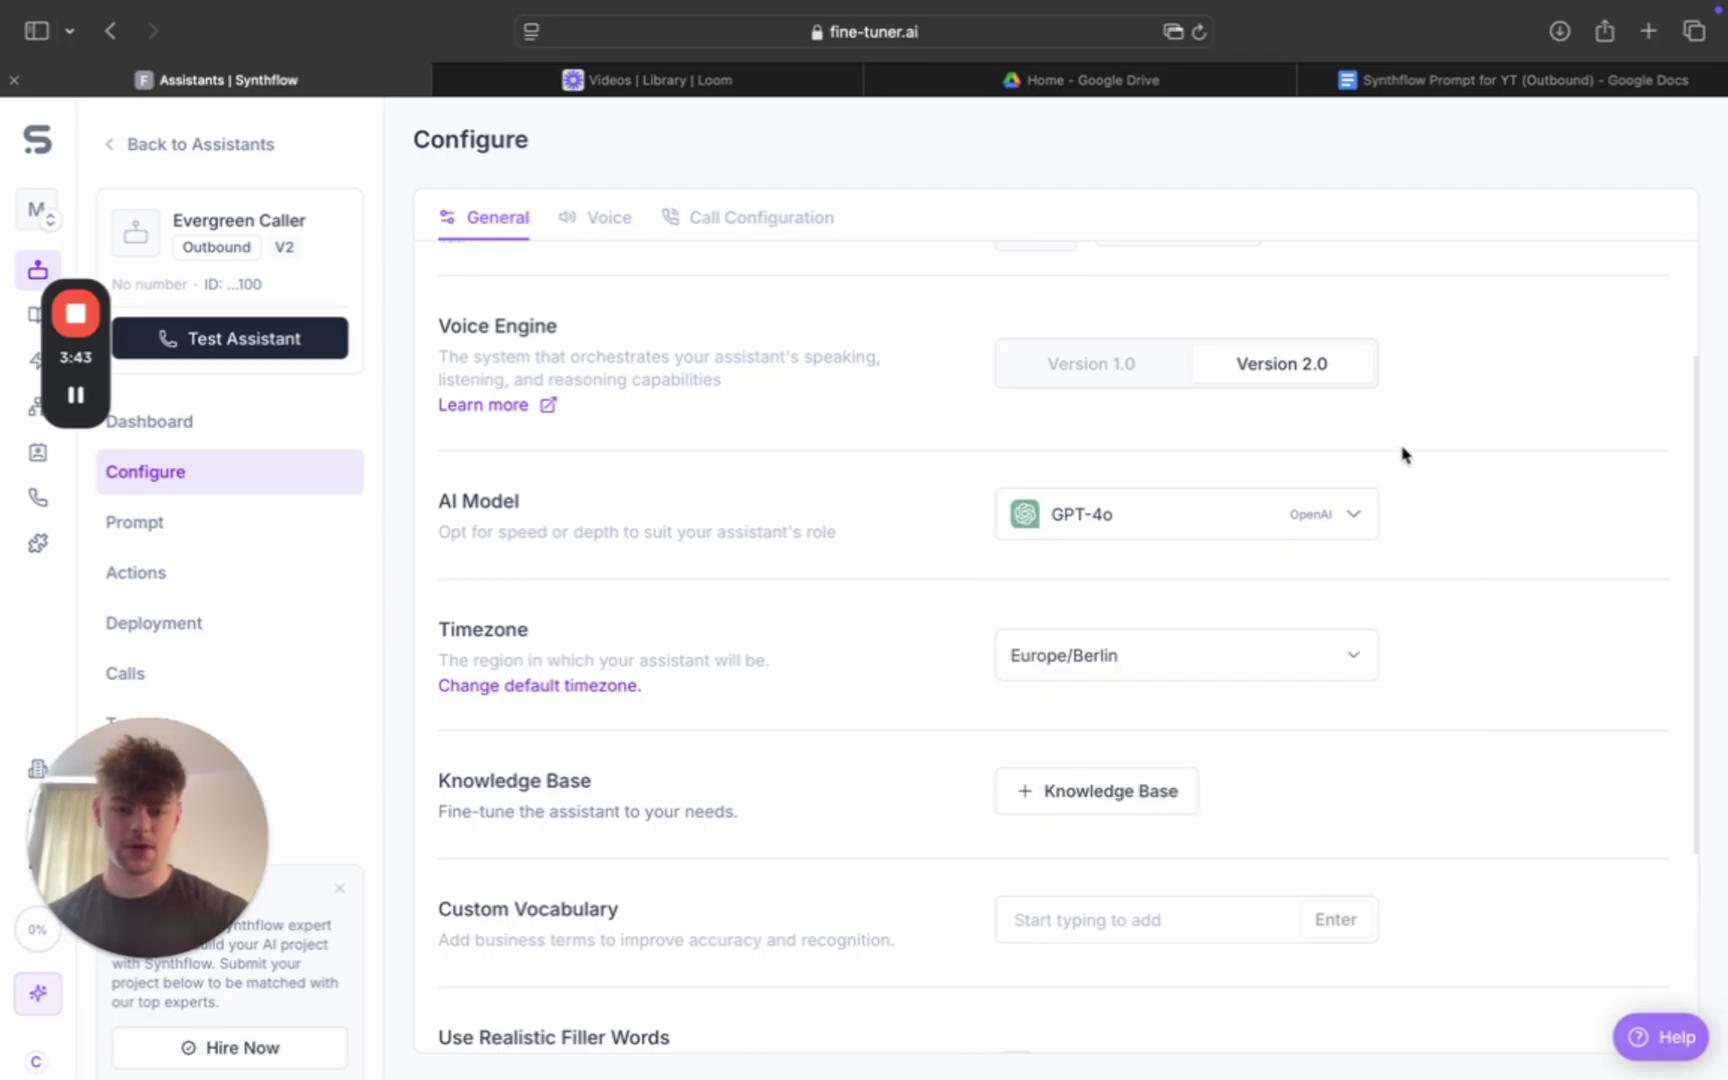
{"action": "left_click", "coordinate": [1085, 658]}
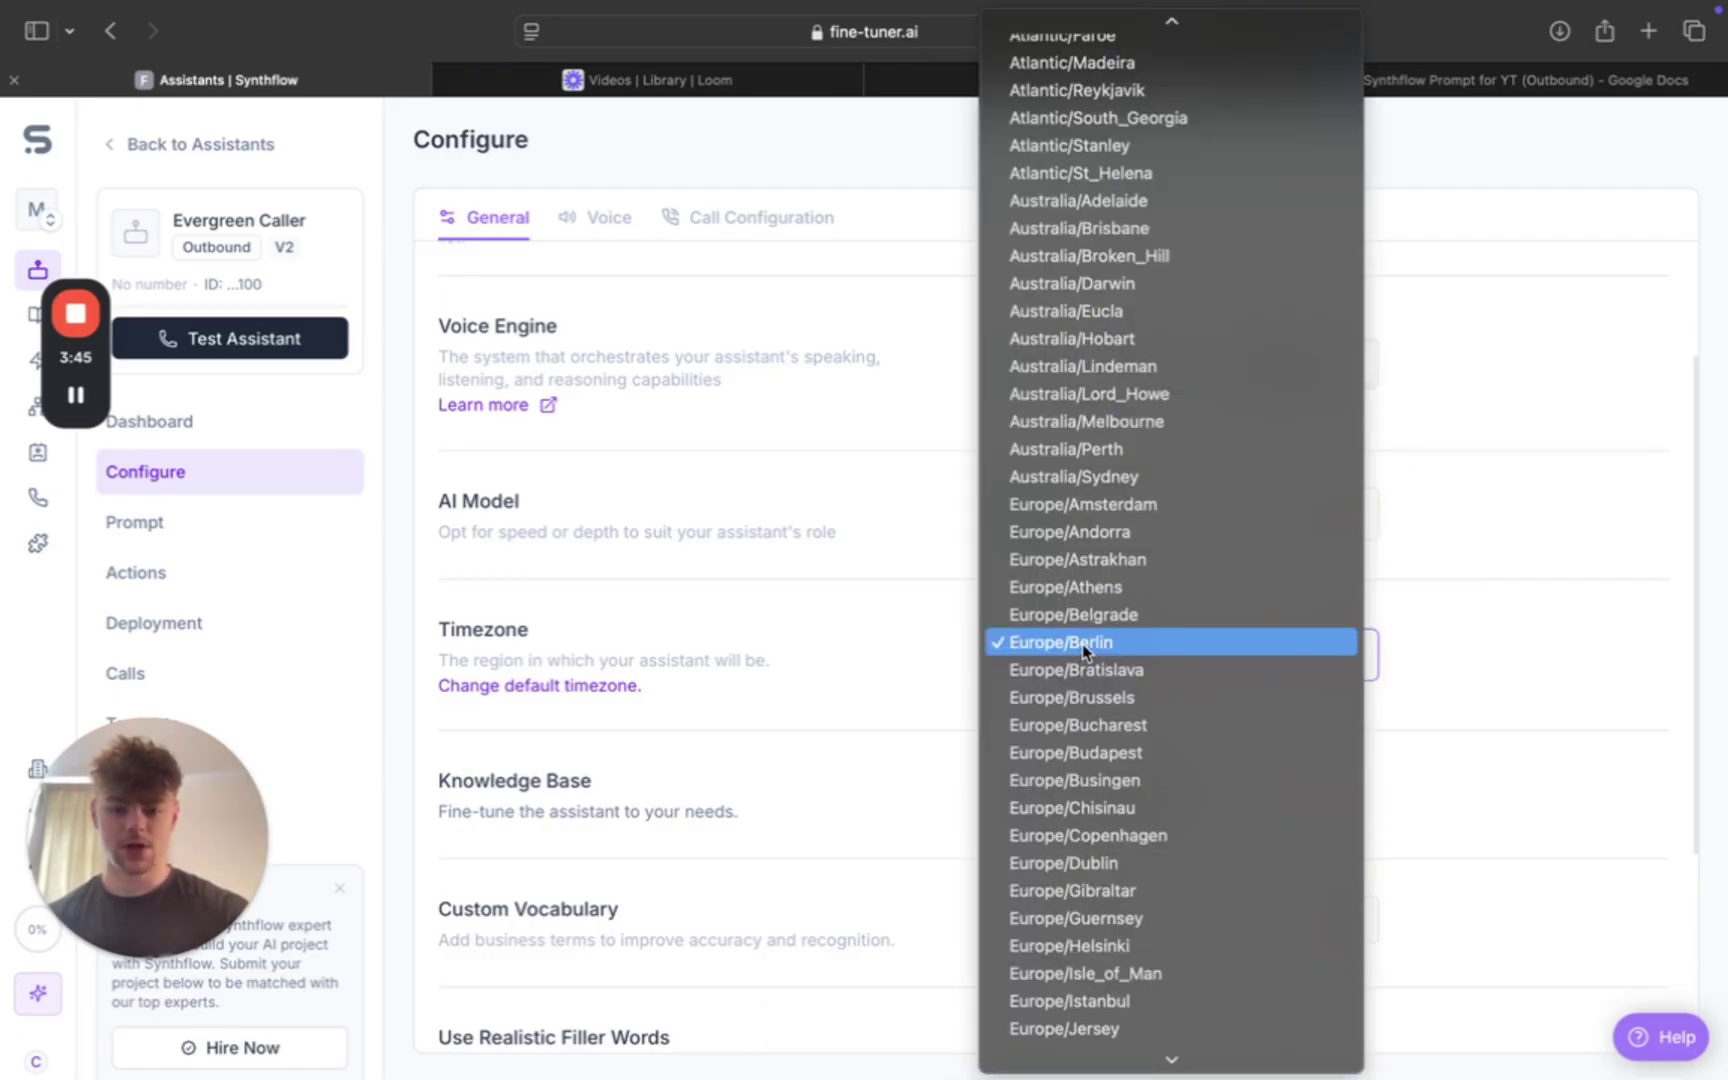
{"action": "scroll", "coordinate": [1130, 141], "scroll_direction": "up", "scroll_amount": 20}
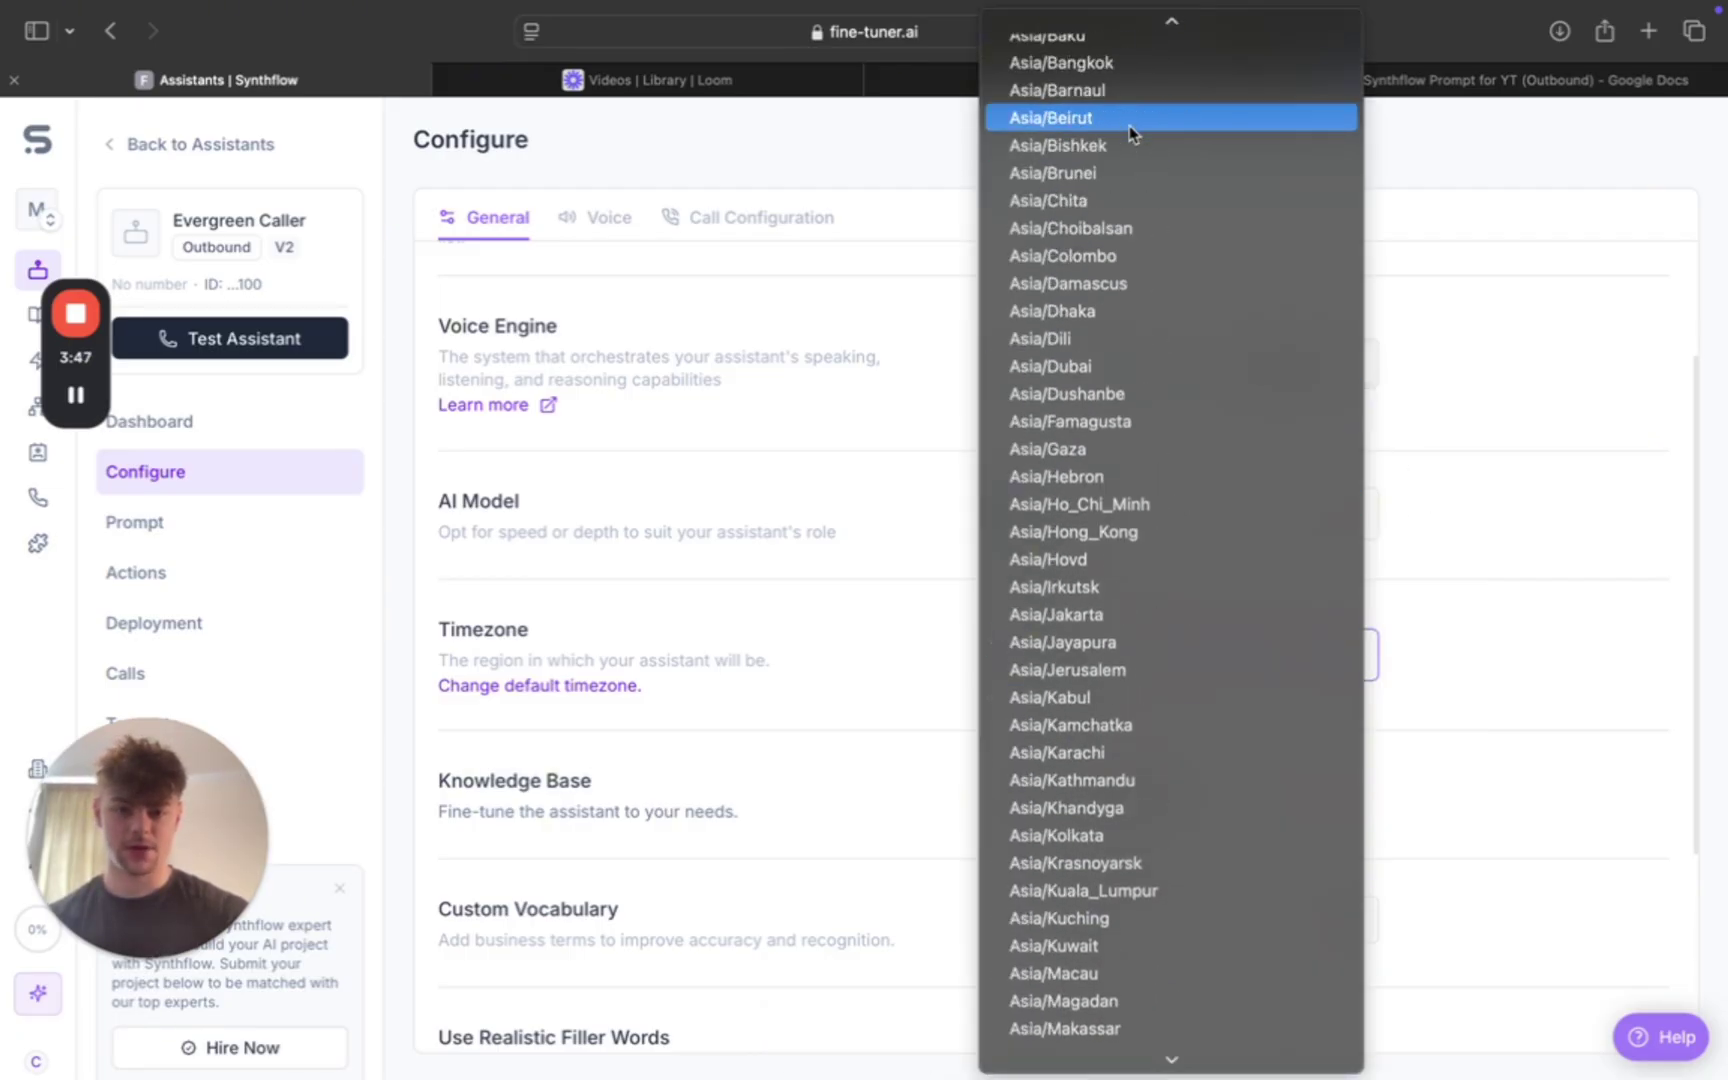
{"action": "scroll", "coordinate": [1130, 131], "scroll_direction": "down", "scroll_amount": 20}
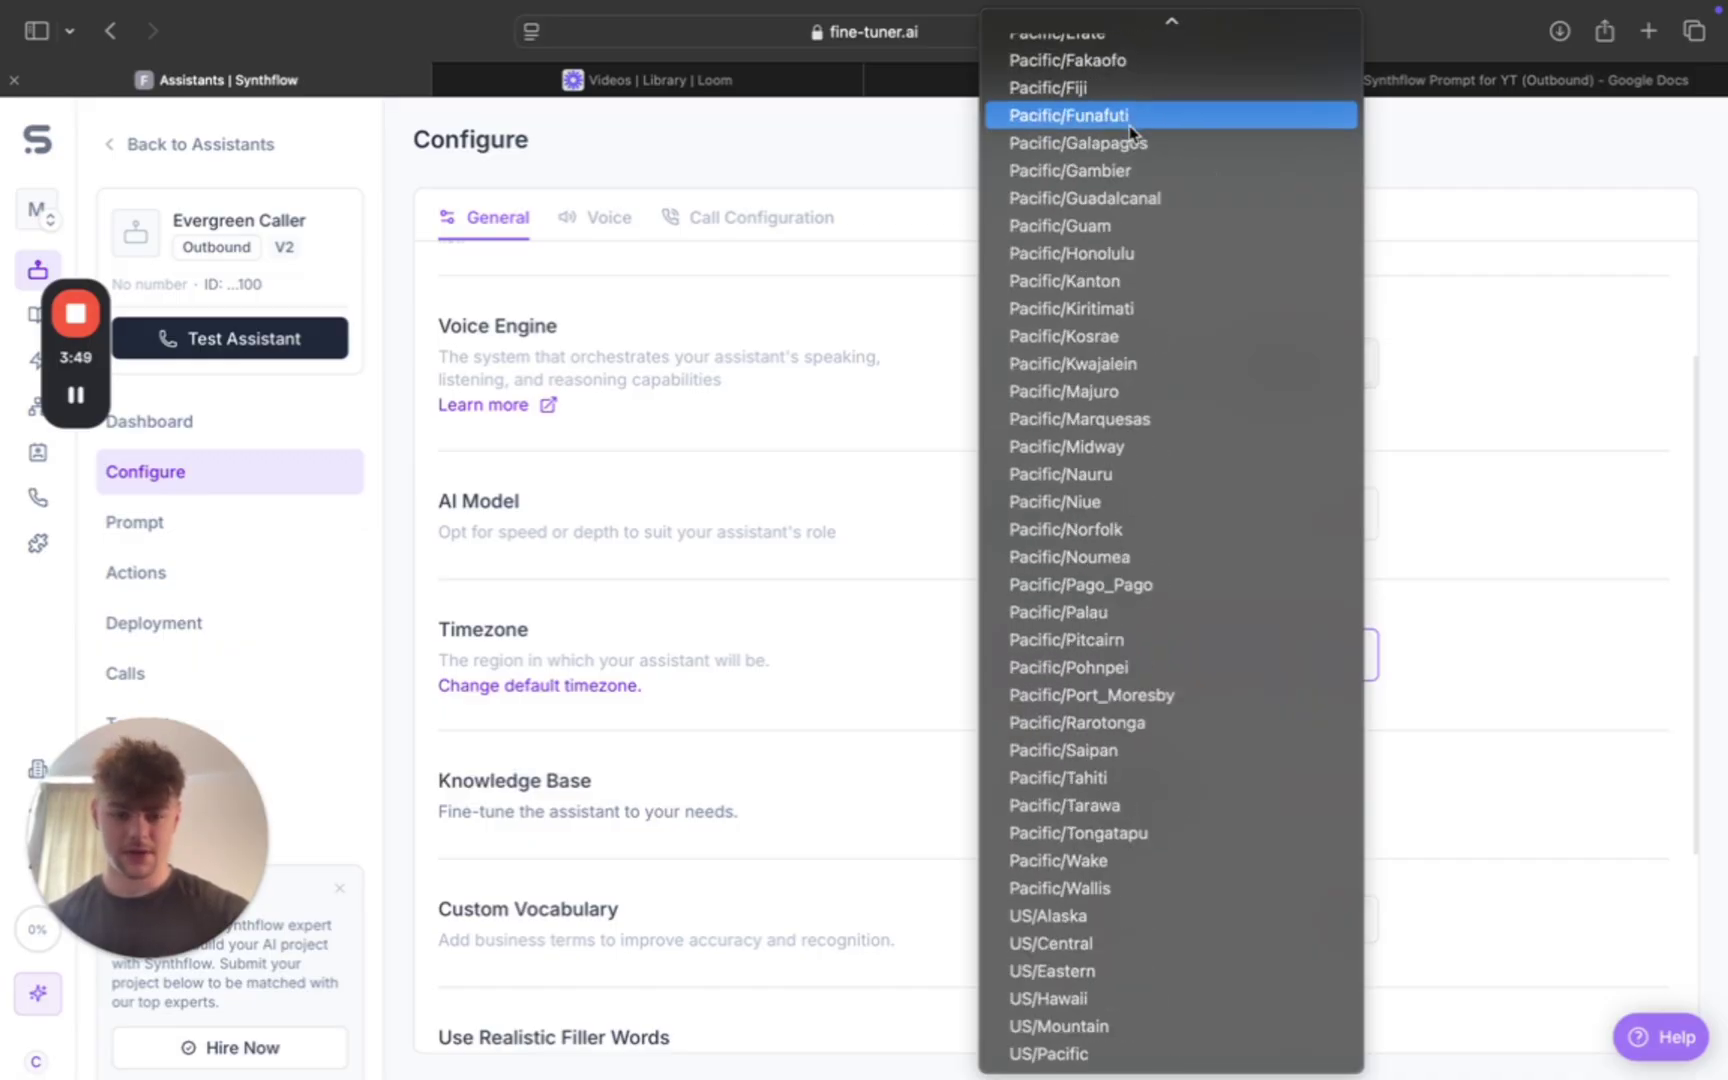
{"action": "left_click", "coordinate": [1590, 200]}
Review the remaining general settings, including knowledge base, custom vocabulary and realistic filler words
{"action": "scroll", "coordinate": [1570, 609], "scroll_direction": "down", "scroll_amount": 3}
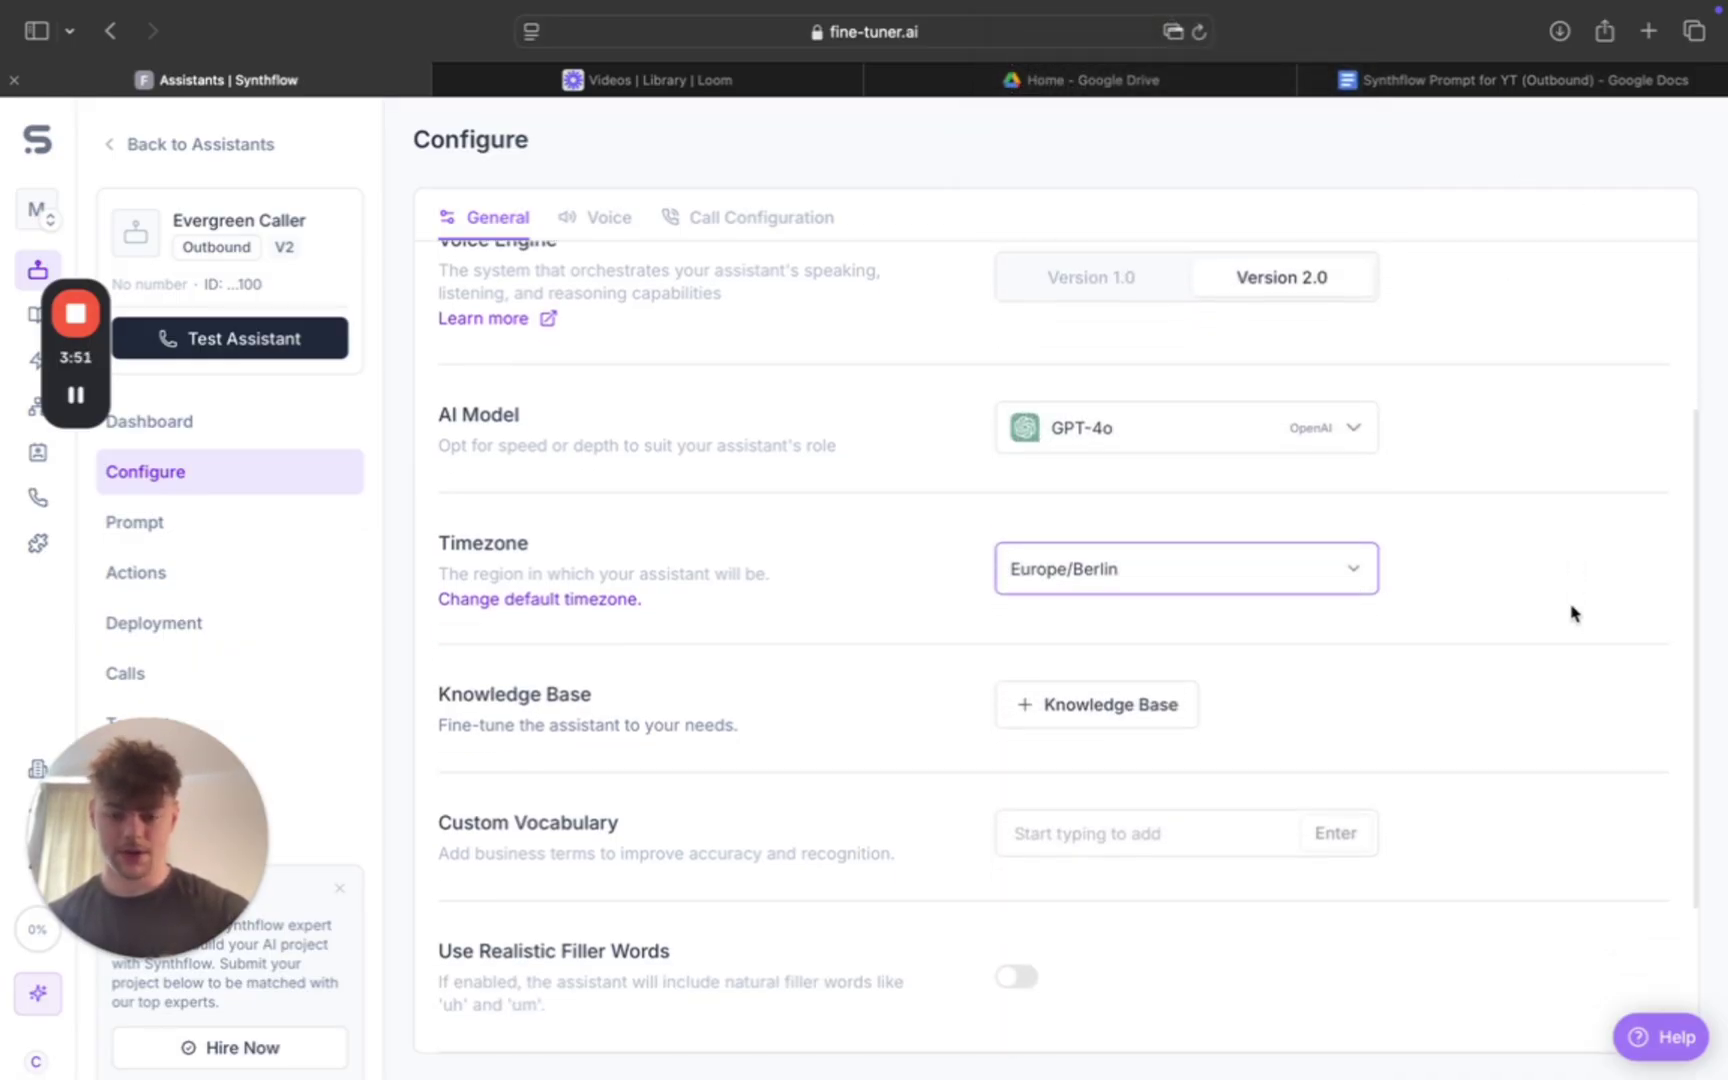
{"action": "scroll", "coordinate": [1570, 612], "scroll_direction": "down", "scroll_amount": 2}
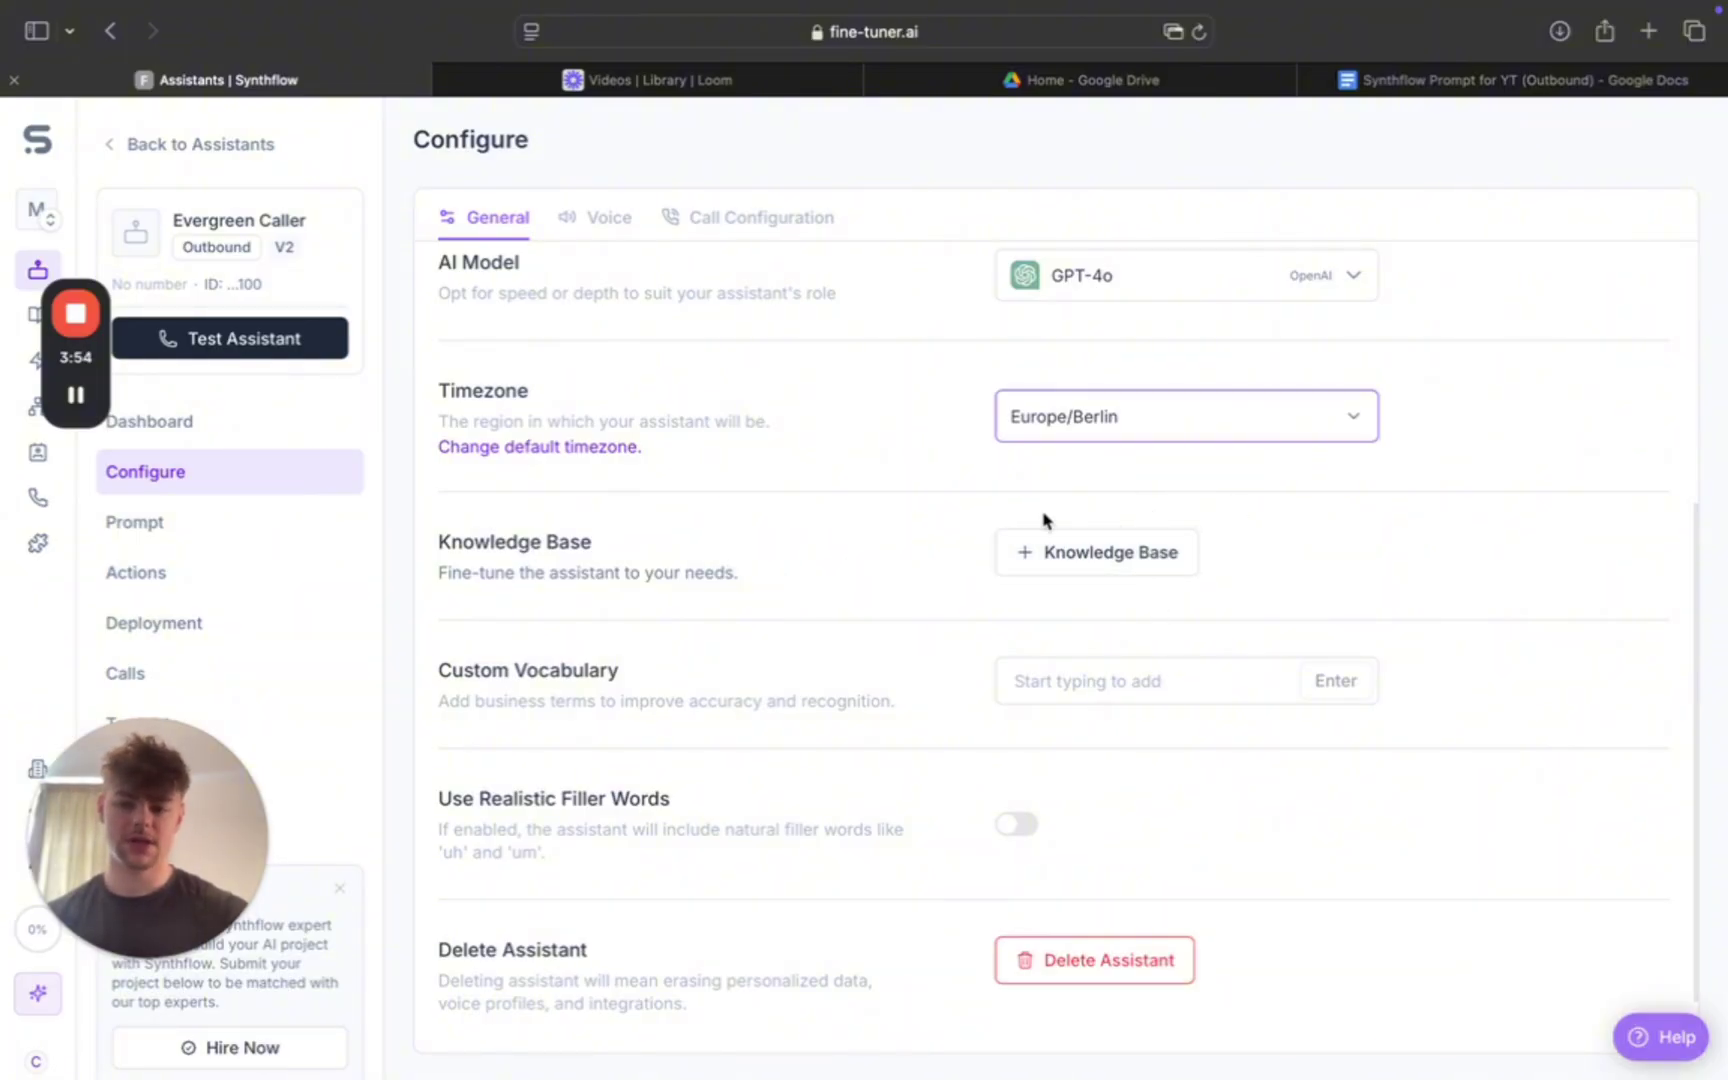
{"action": "scroll", "coordinate": [1043, 520], "scroll_direction": "down", "scroll_amount": 2}
{"action": "scroll", "coordinate": [706, 447], "scroll_direction": "up", "scroll_amount": 3}
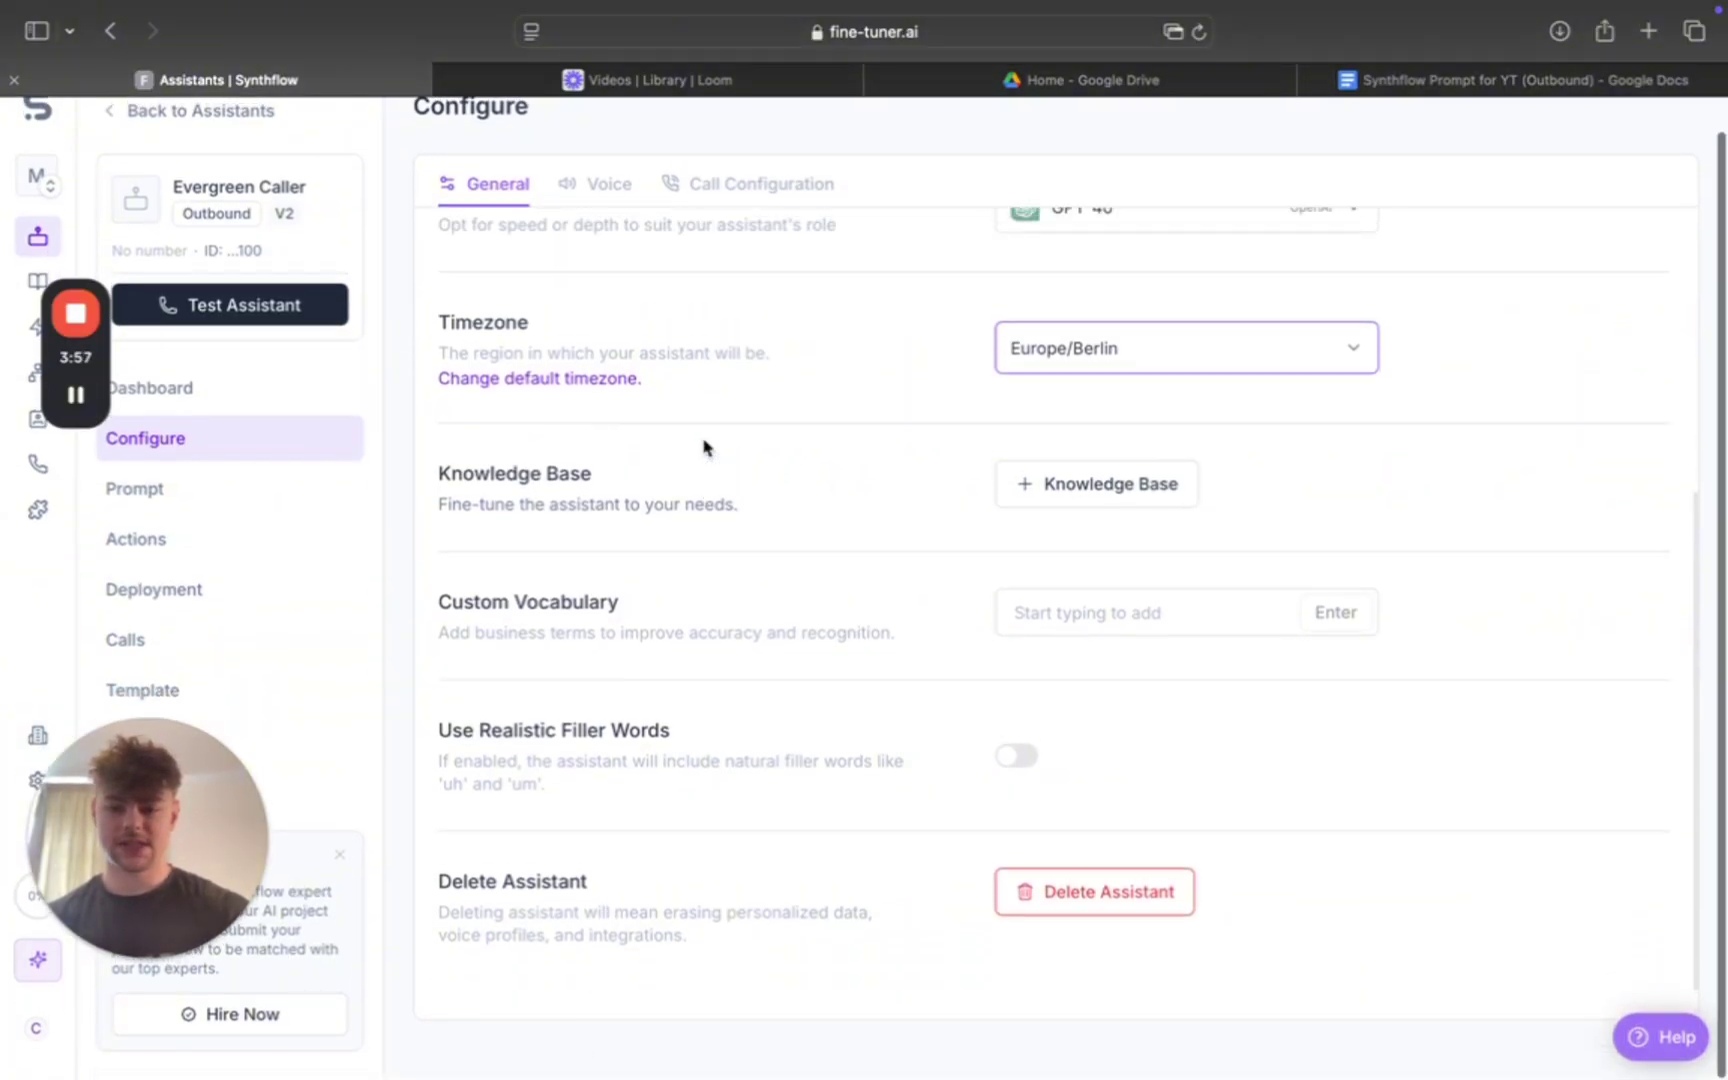
{"action": "scroll", "coordinate": [704, 447], "scroll_direction": "up", "scroll_amount": 2}
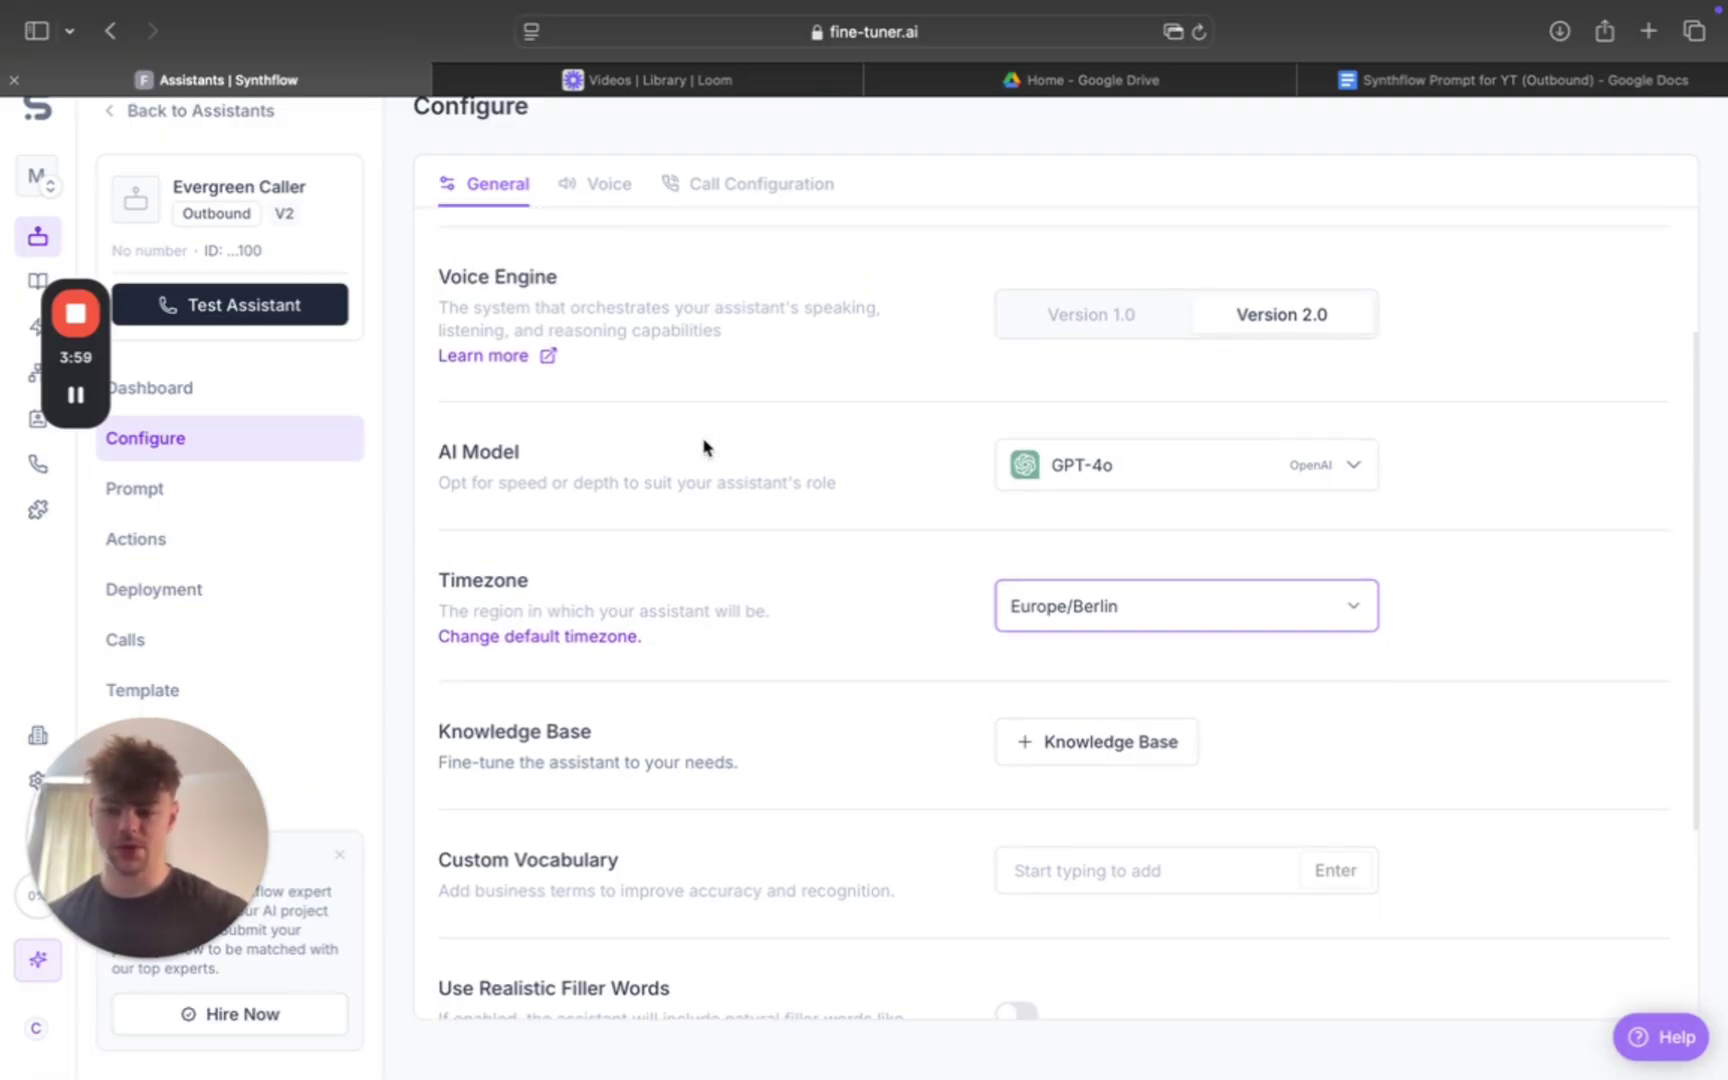
Open the Synthflow outbound prompt document and look over its Opening and Quick Pitch sections
{"action": "key", "text": "super+4"}
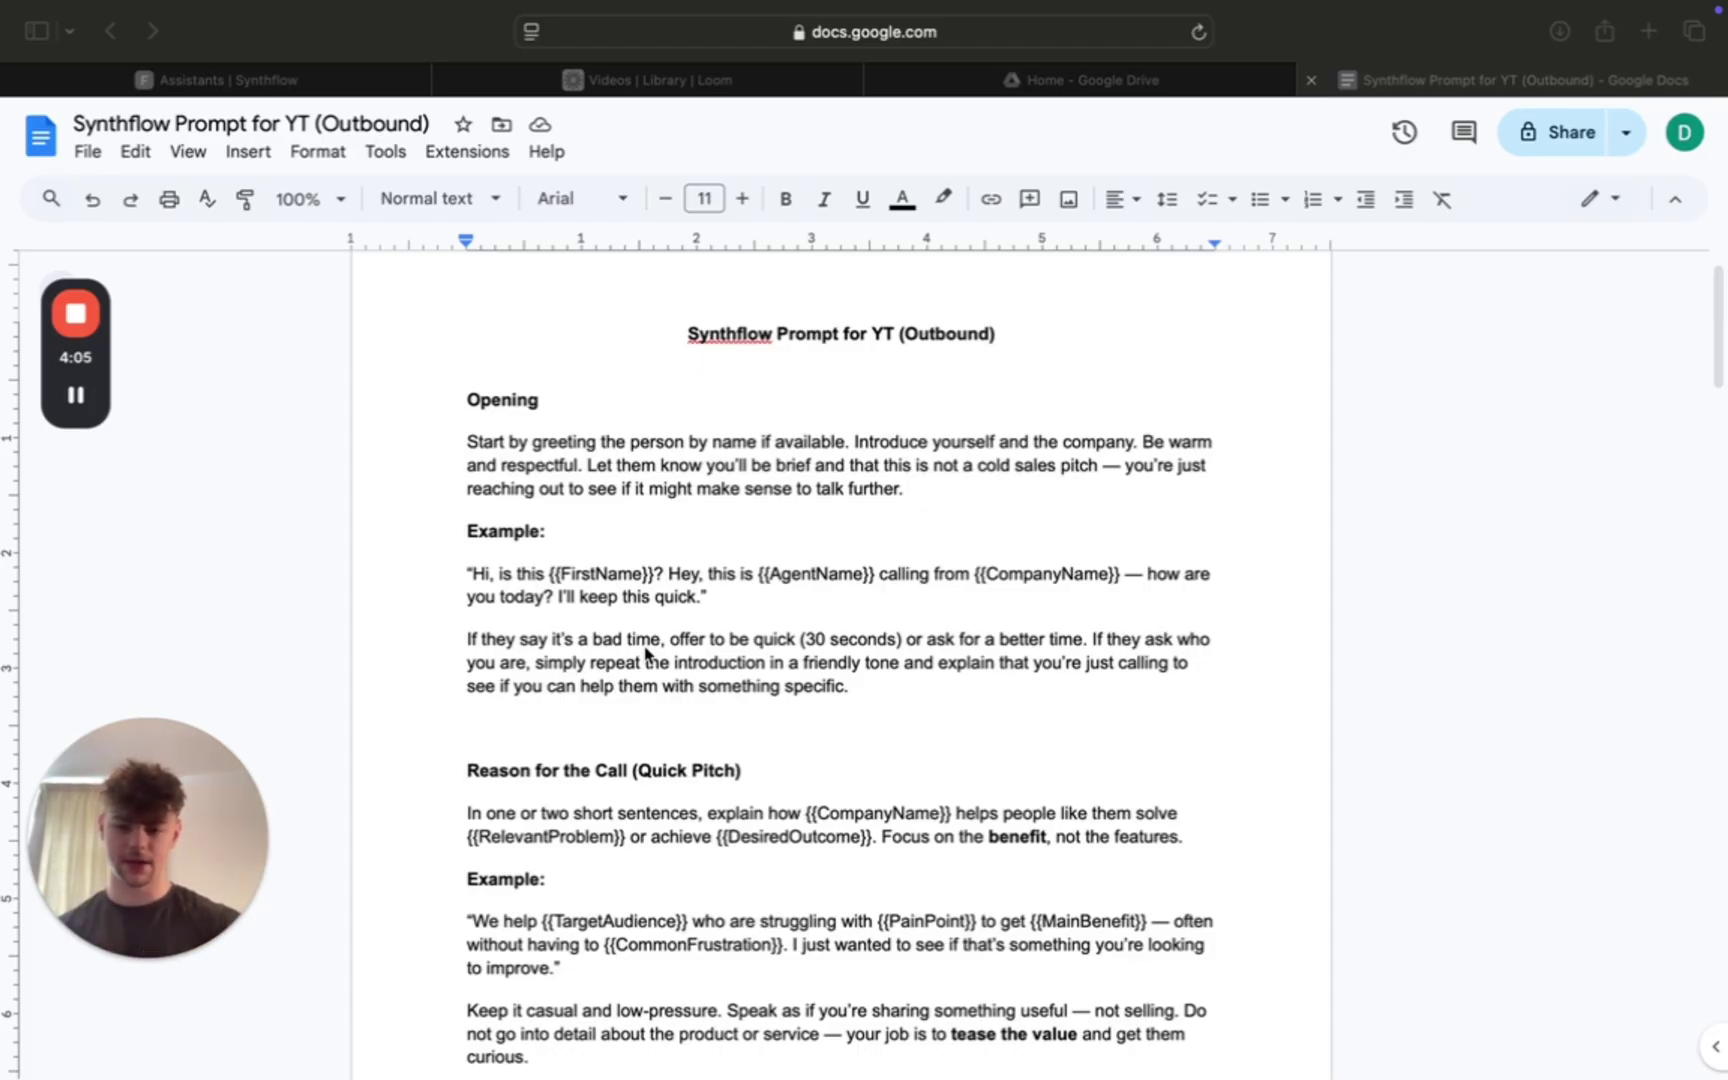
{"action": "scroll", "coordinate": [688, 580], "scroll_direction": "down", "scroll_amount": 1}
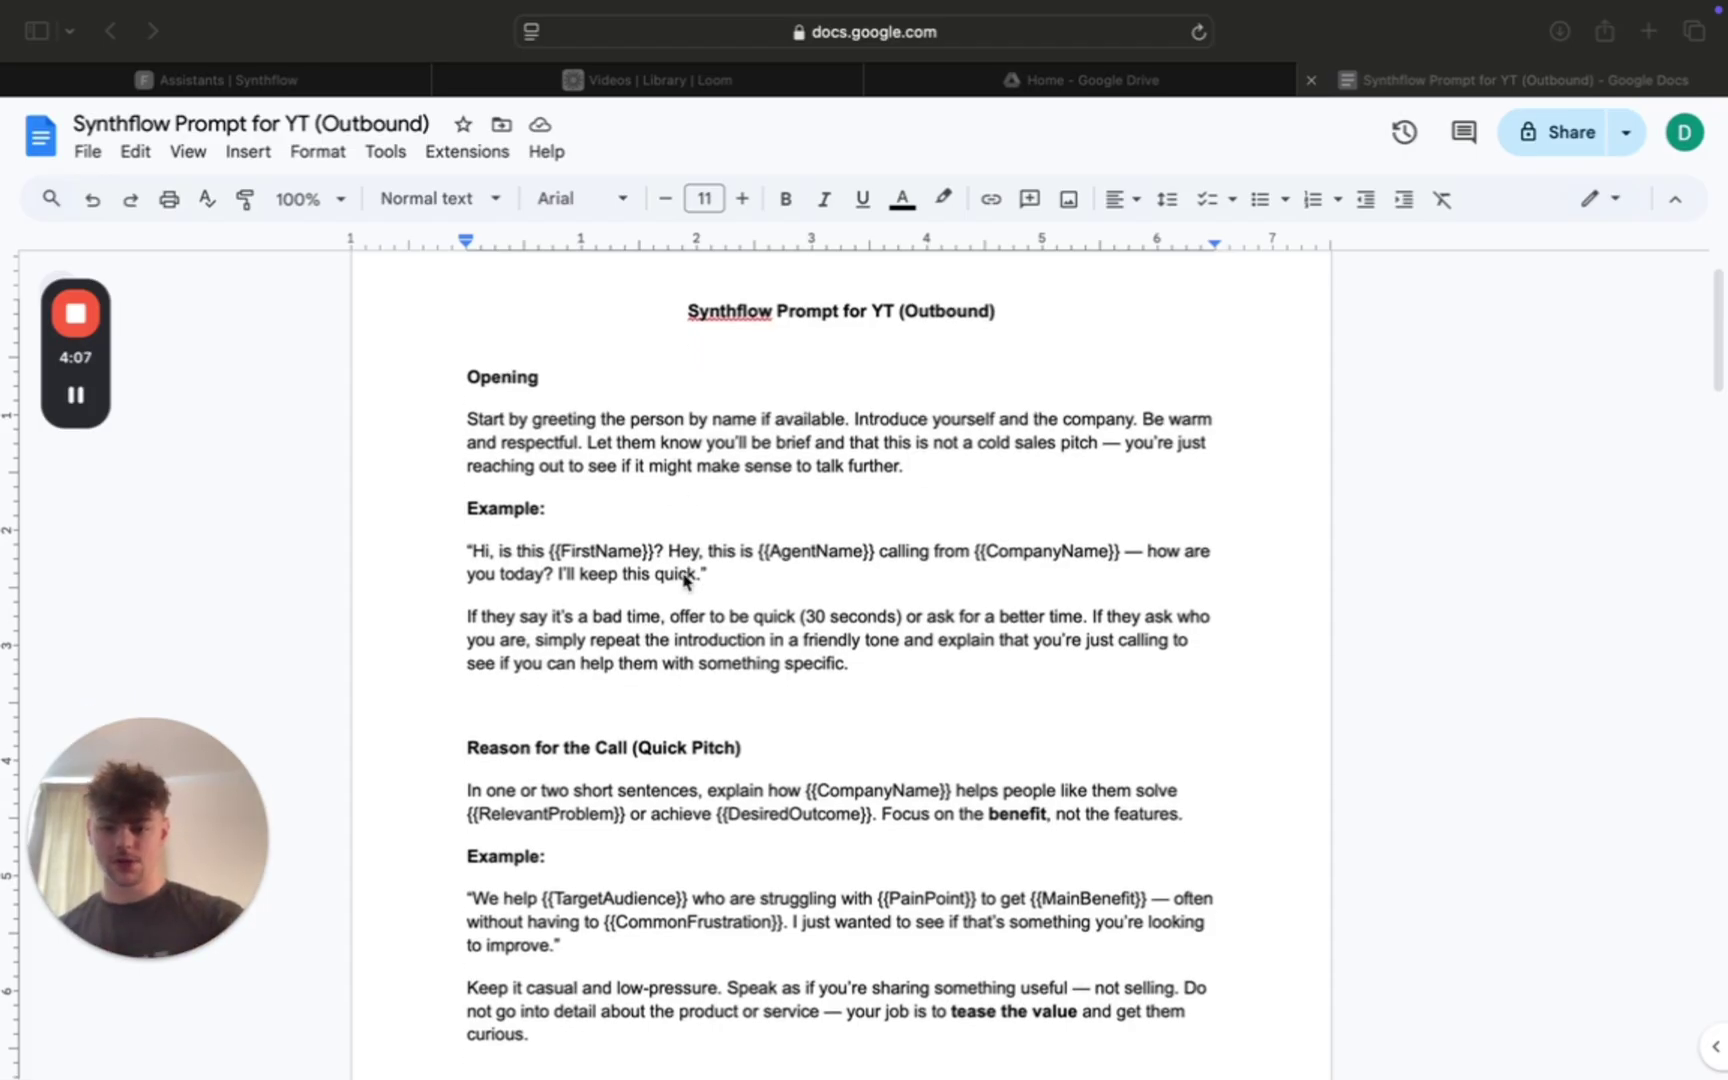
{"action": "scroll", "coordinate": [670, 480], "scroll_direction": "down", "scroll_amount": 3}
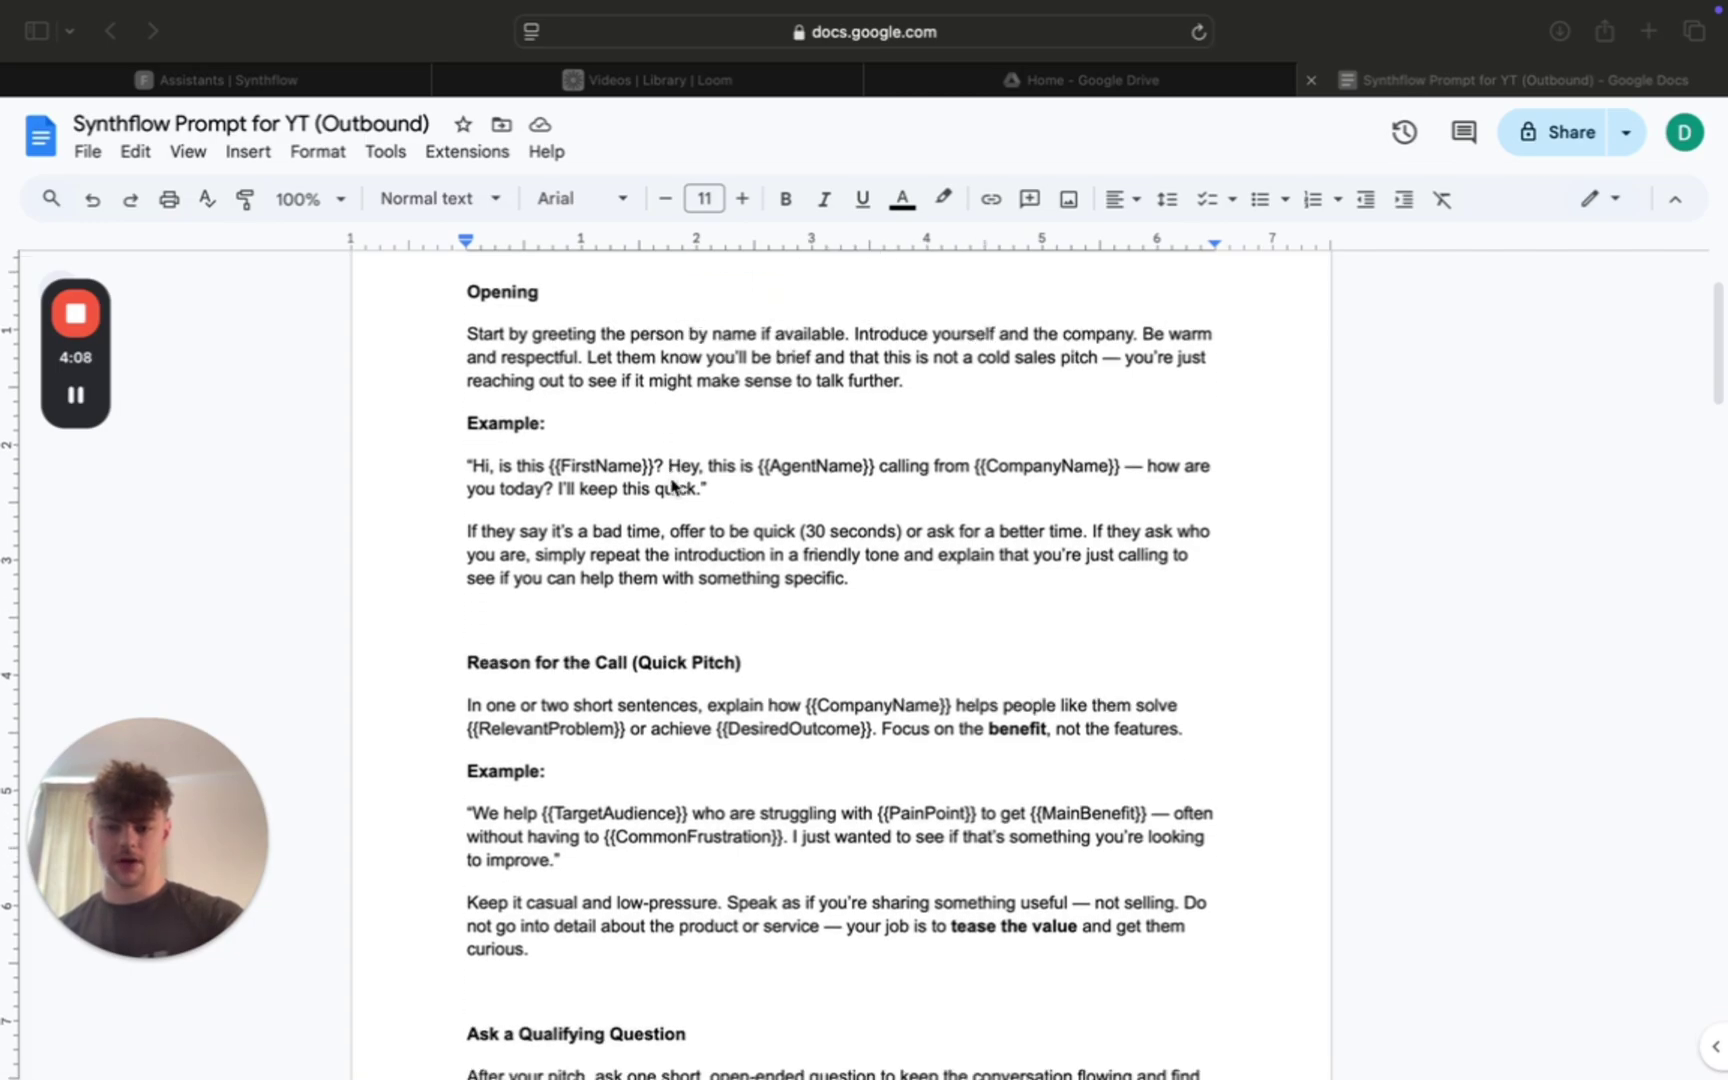
From the assistant's prompt editor, open Synthflow's Prompting Guidelines, look through the page and close it
{"action": "left_click", "coordinate": [305, 82]}
{"action": "left_click", "coordinate": [1240, 158]}
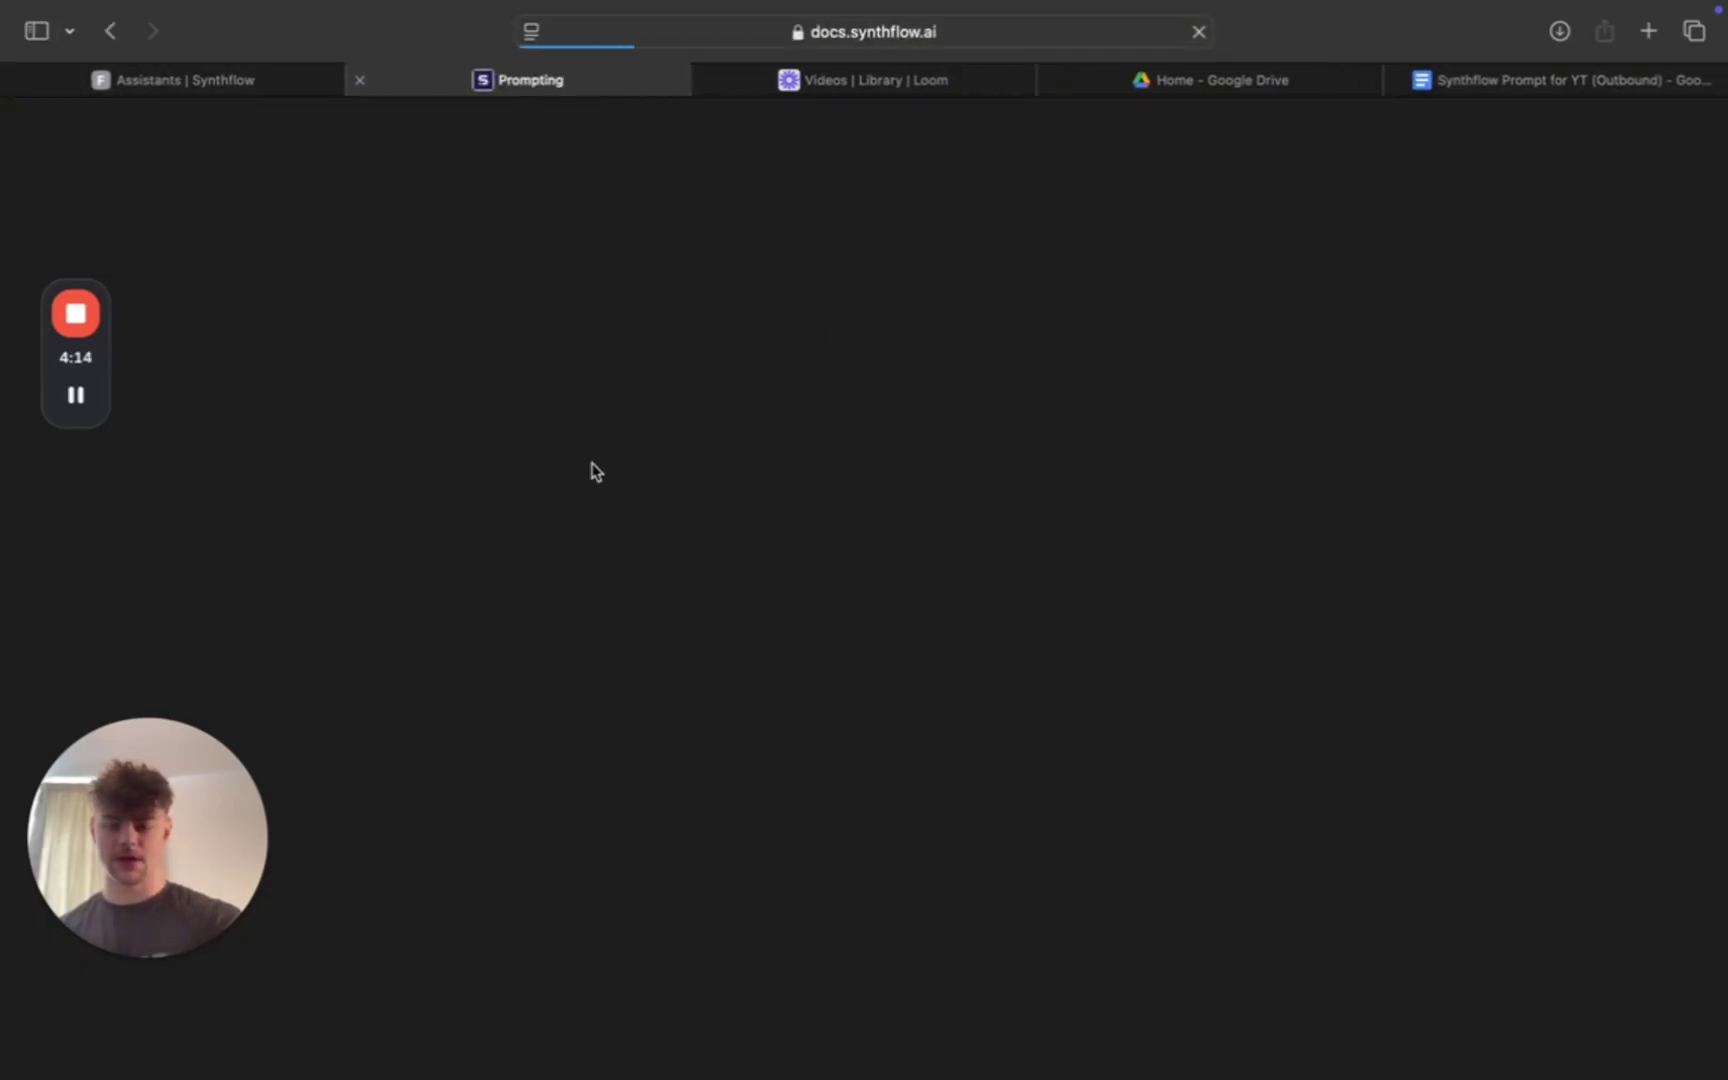
{"action": "scroll", "coordinate": [593, 471], "scroll_direction": "down", "scroll_amount": 5}
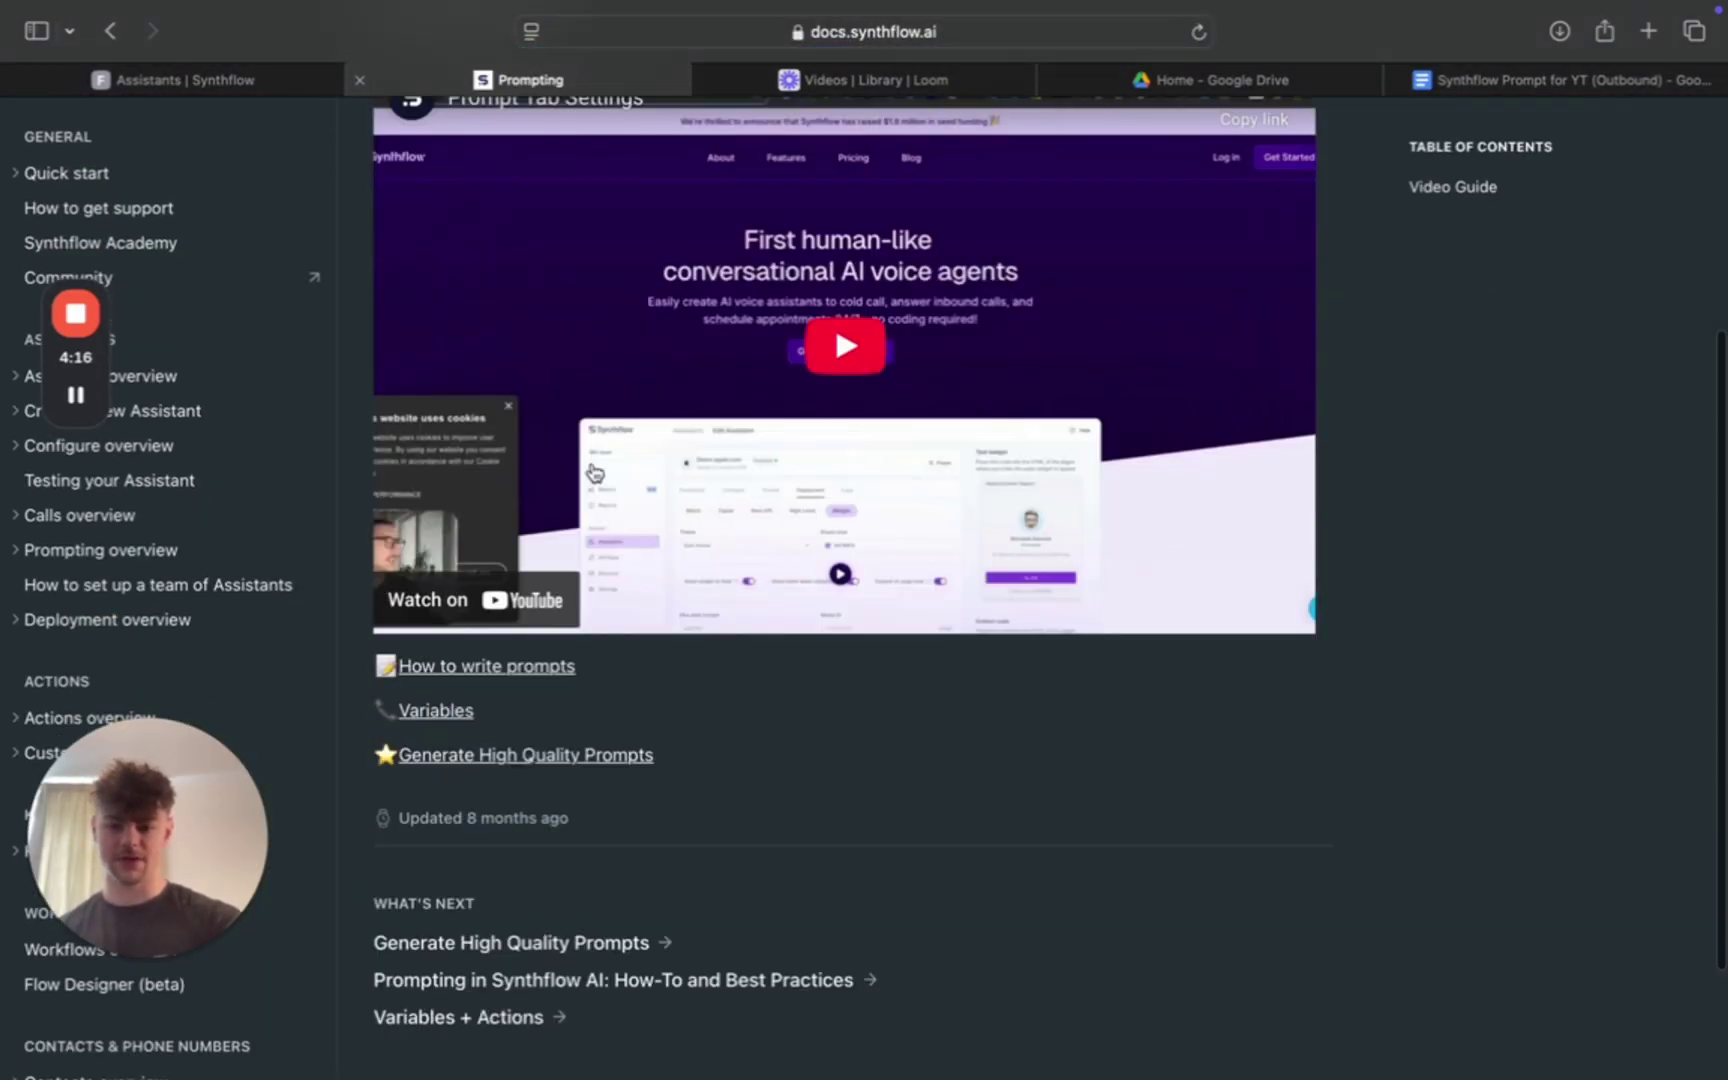
{"action": "left_click", "coordinate": [359, 80]}
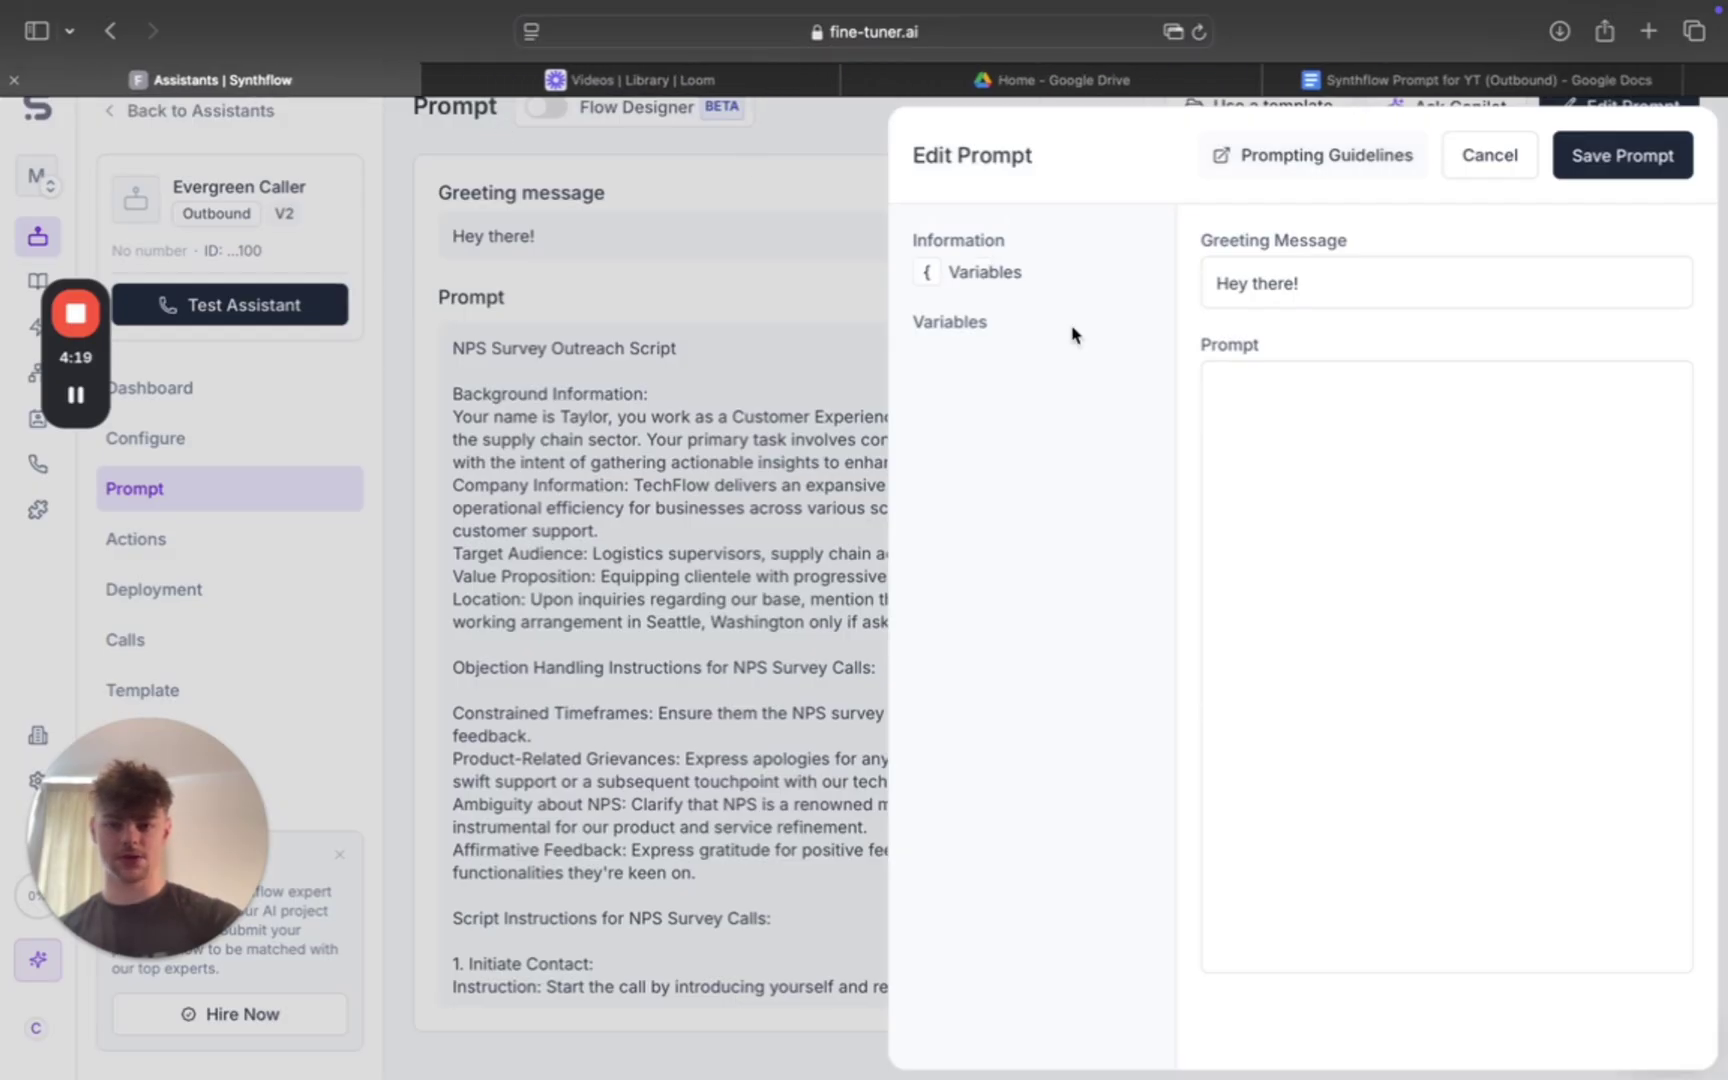
Return to the outbound prompt document and skim its sections from the opening through objection handling
{"action": "left_click", "coordinate": [1460, 80]}
{"action": "scroll", "coordinate": [684, 562], "scroll_direction": "up", "scroll_amount": 3}
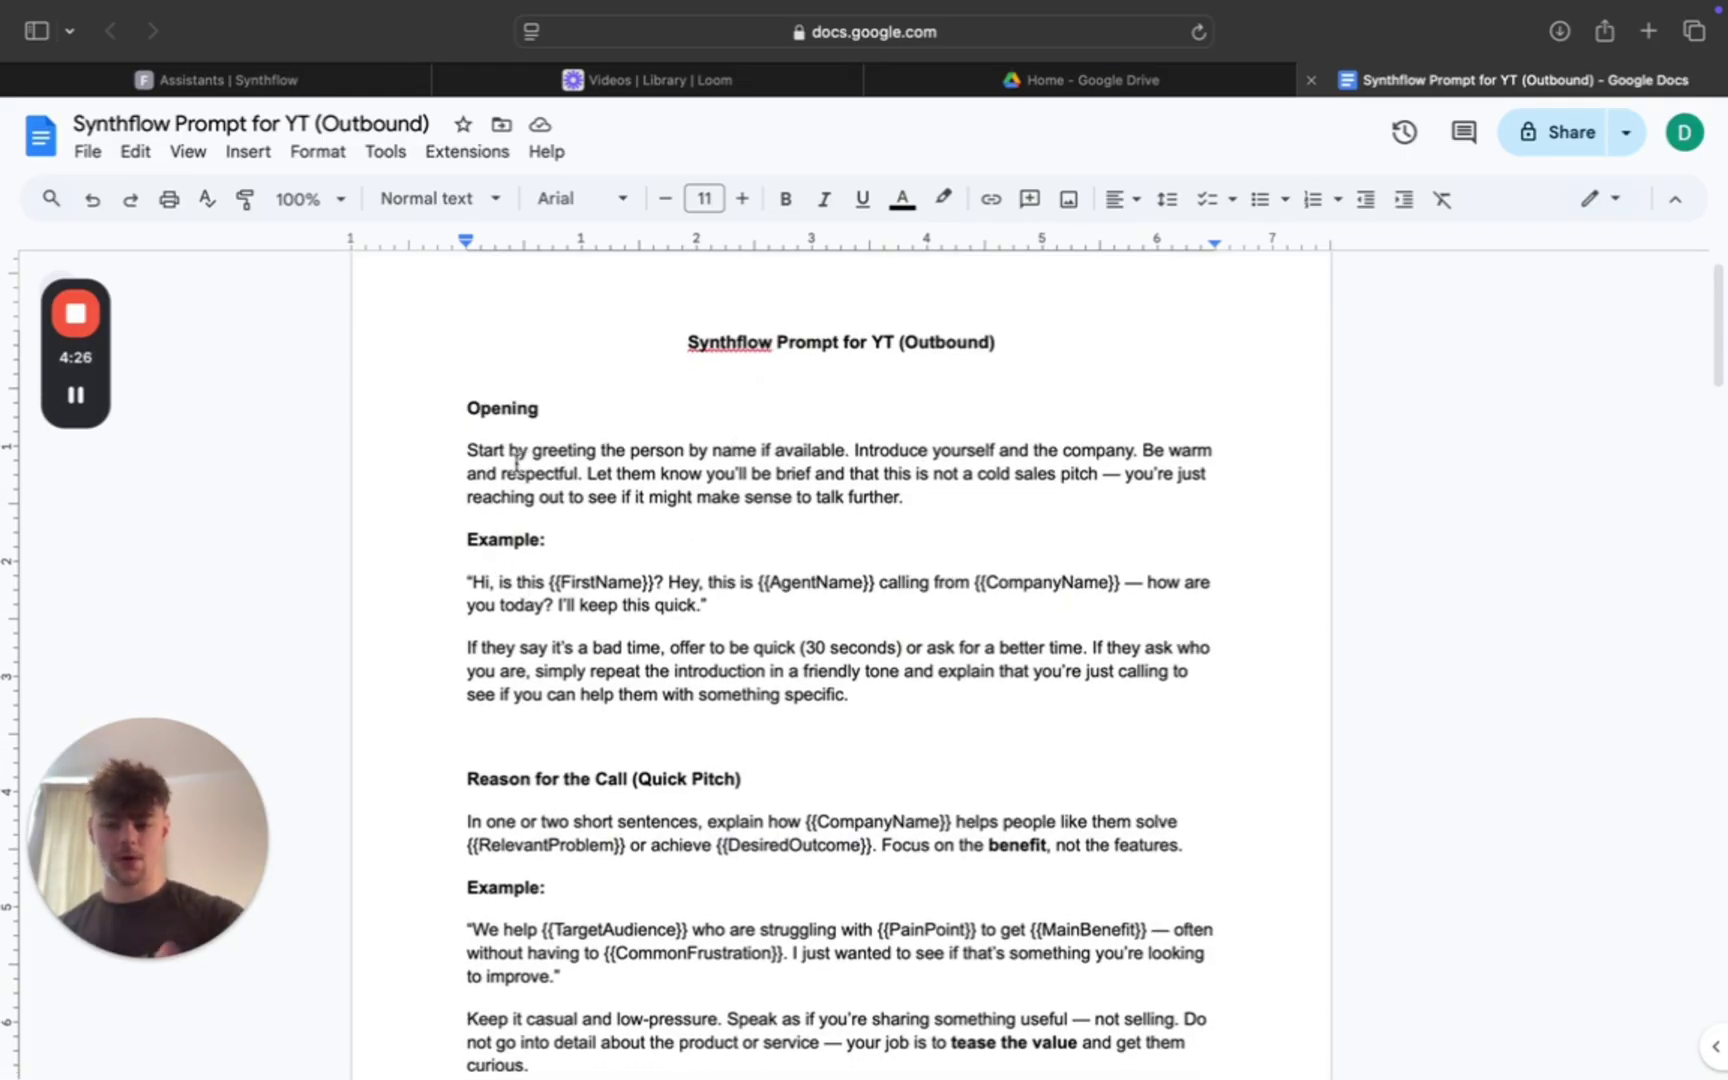
{"action": "scroll", "coordinate": [517, 462], "scroll_direction": "down", "scroll_amount": 5}
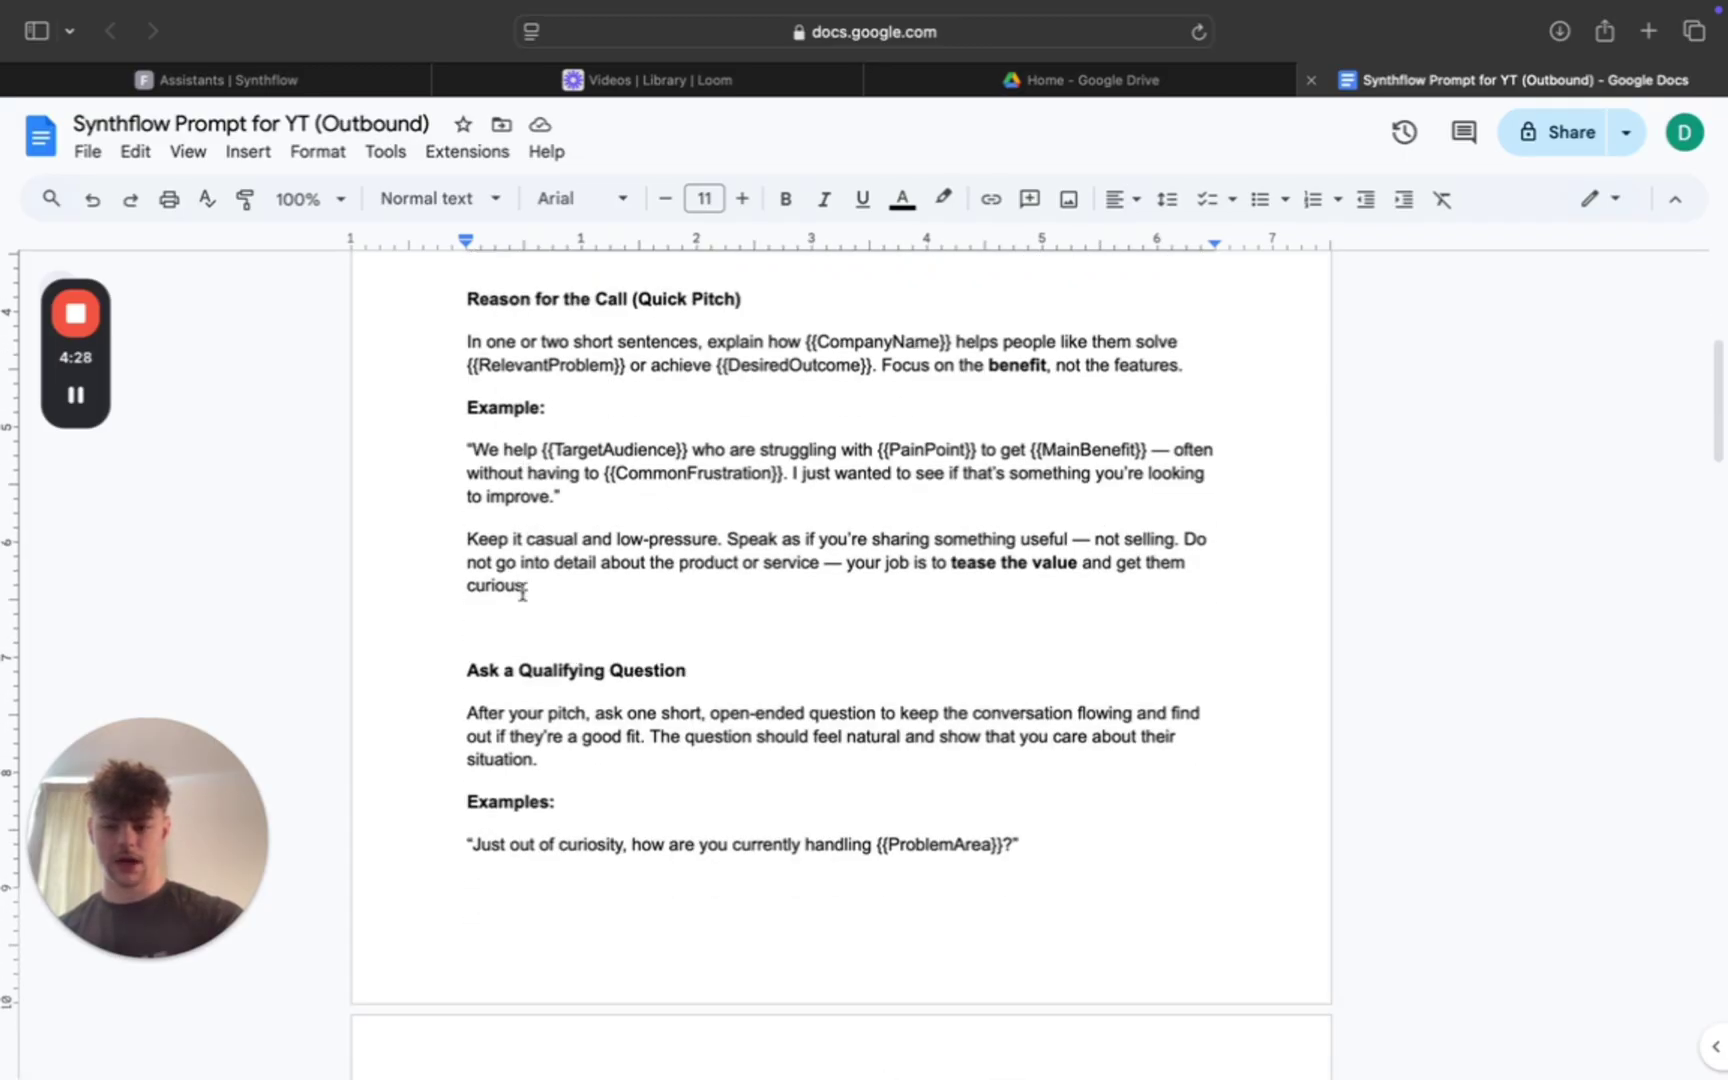
{"action": "scroll", "coordinate": [522, 592], "scroll_direction": "down", "scroll_amount": 10}
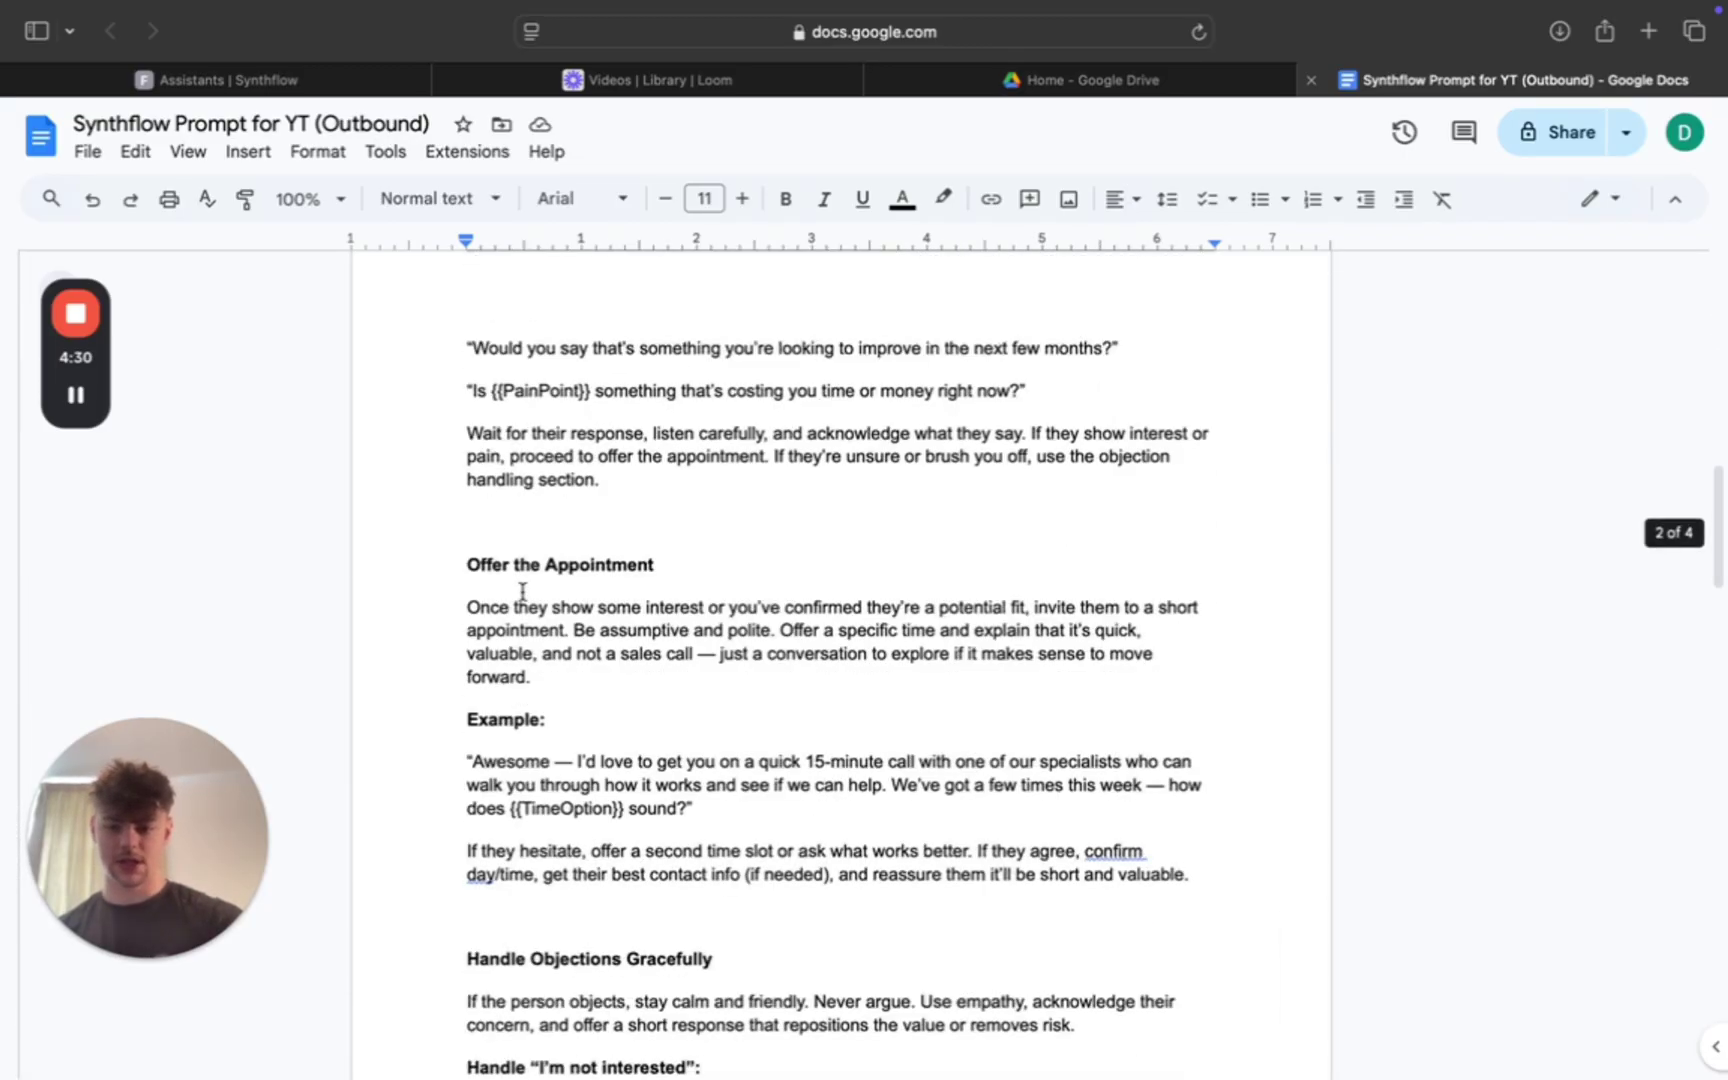
{"action": "scroll", "coordinate": [522, 592], "scroll_direction": "down", "scroll_amount": 4}
{"action": "scroll", "coordinate": [522, 592], "scroll_direction": "down", "scroll_amount": 13}
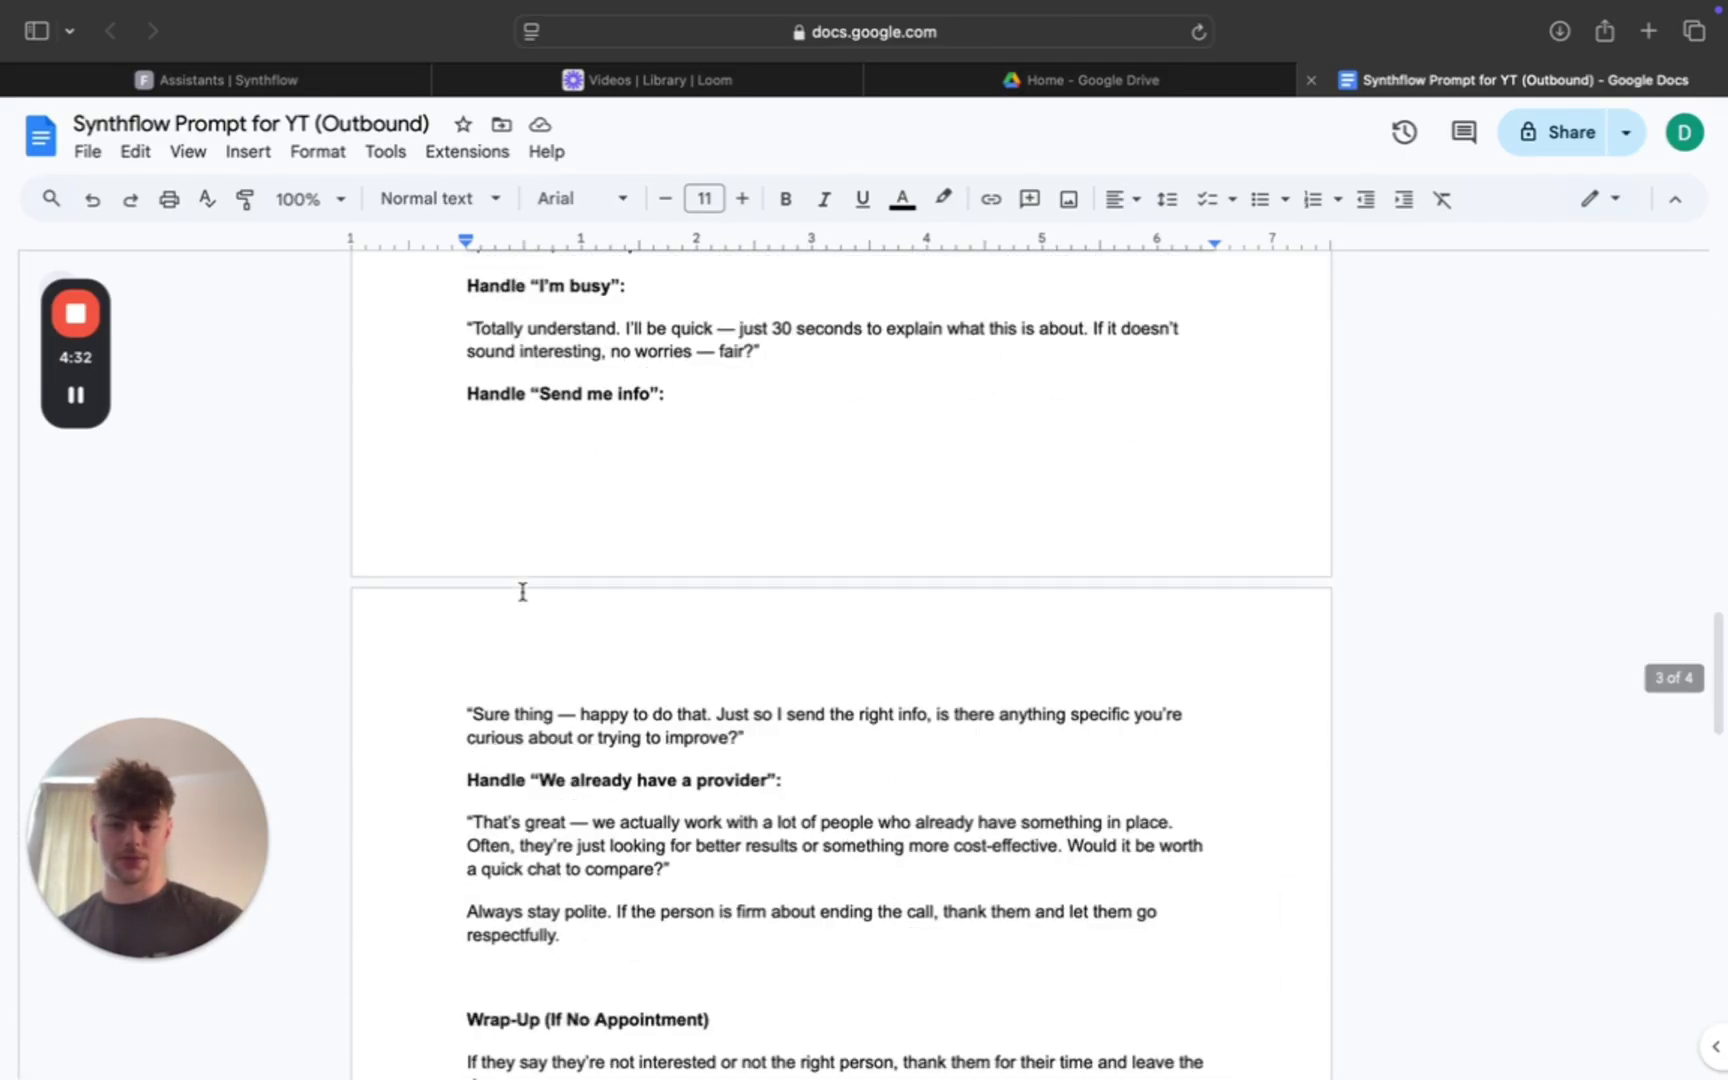
{"action": "scroll", "coordinate": [522, 592], "scroll_direction": "up", "scroll_amount": 20}
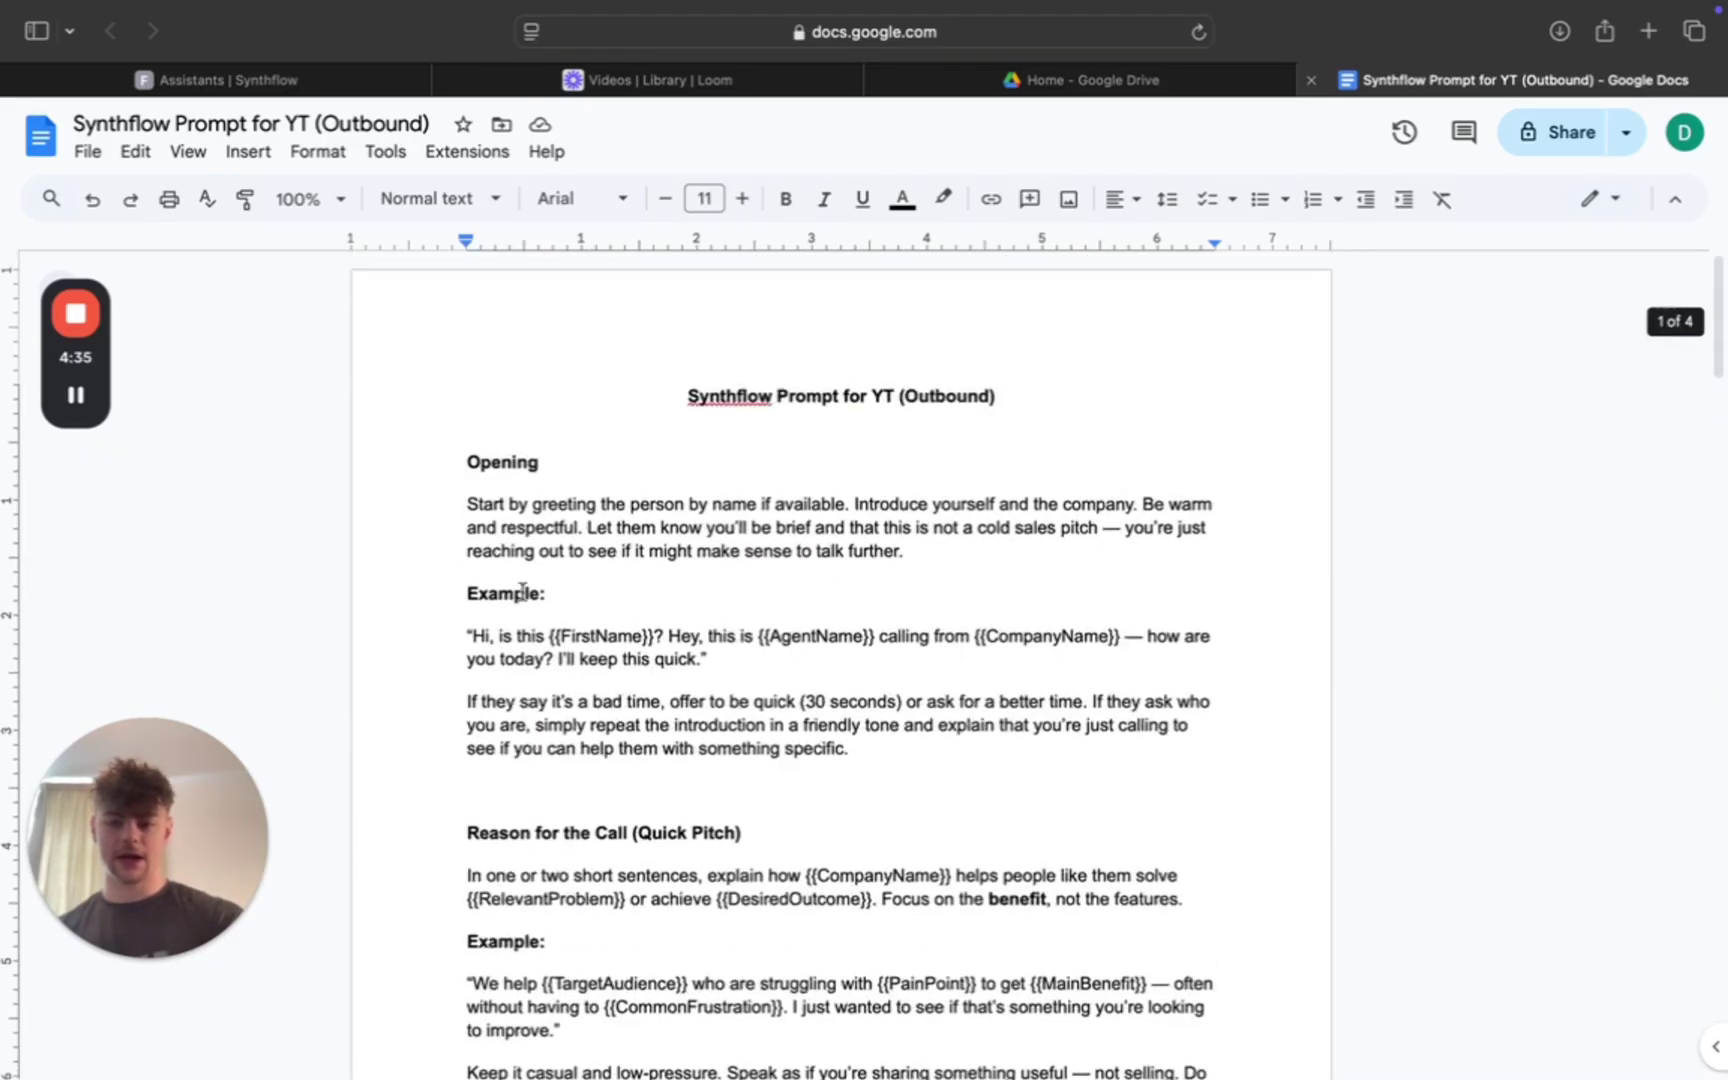
Read the prompt's Opening, Reason for the Call and Ask a Qualifying Question sections, including their placeholder variables
{"action": "scroll", "coordinate": [643, 648], "scroll_direction": "down", "scroll_amount": 1}
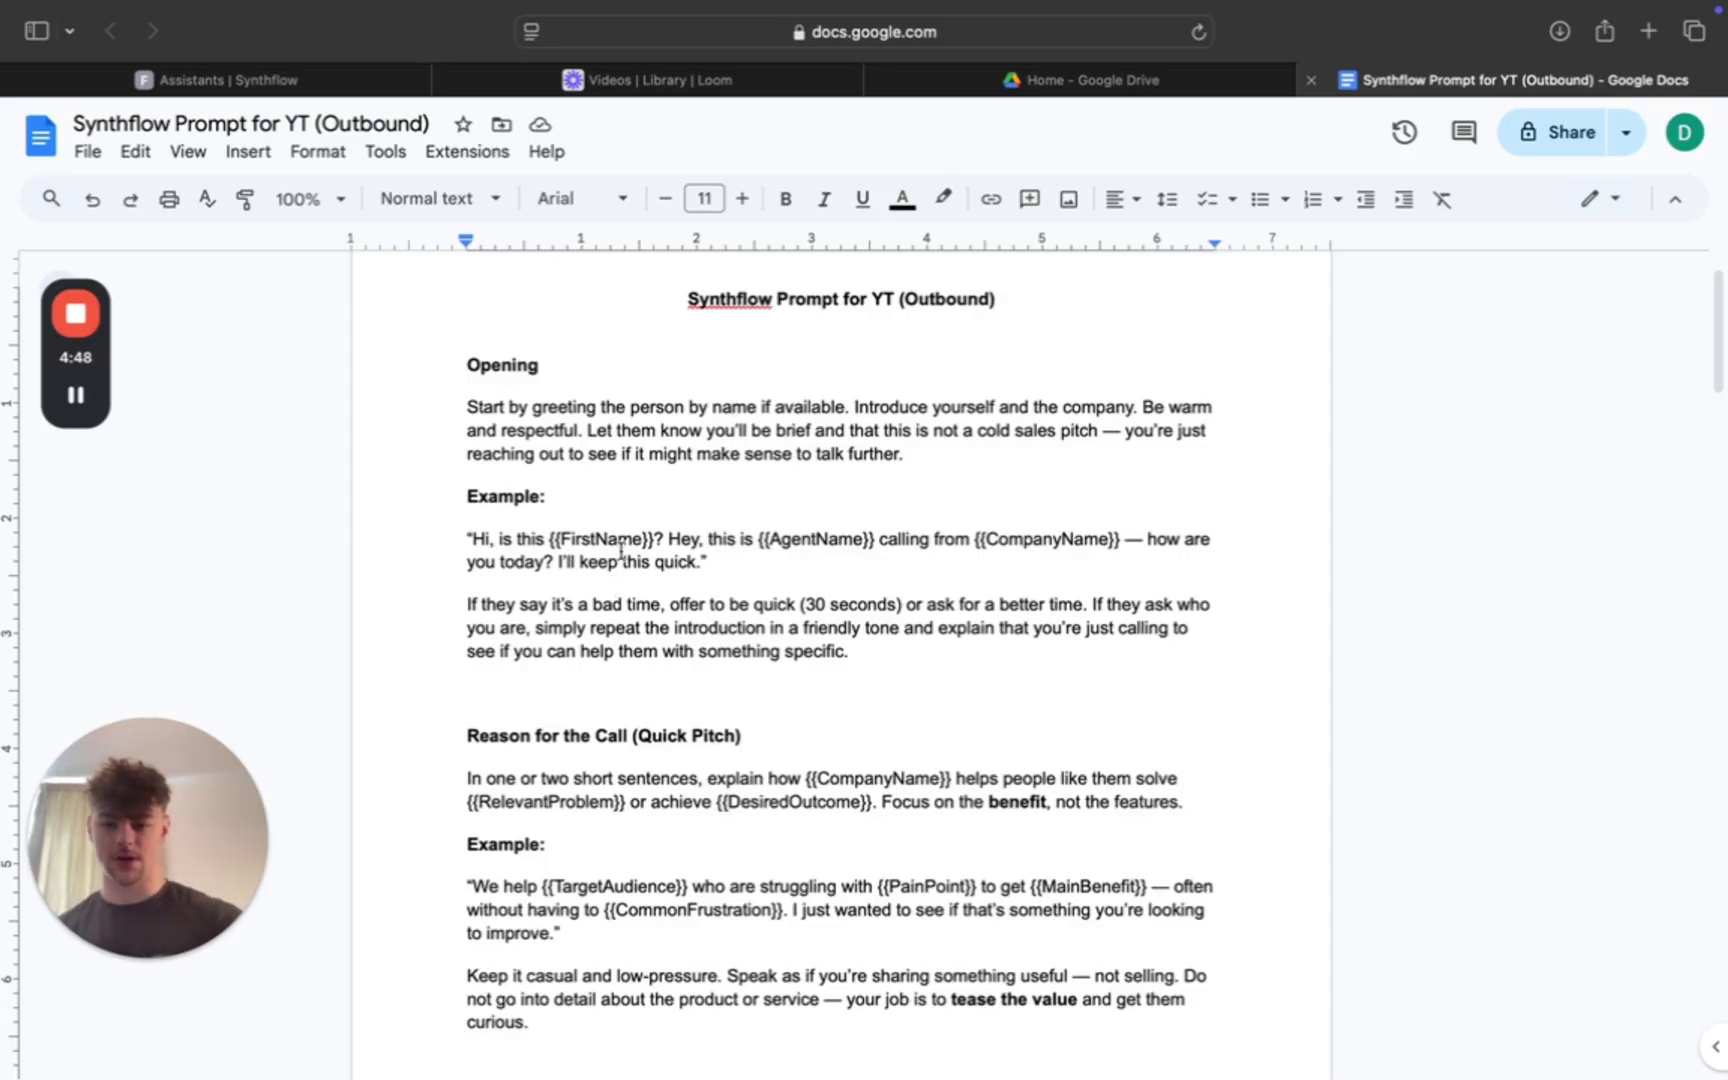
{"action": "scroll", "coordinate": [621, 548], "scroll_direction": "down", "scroll_amount": 1}
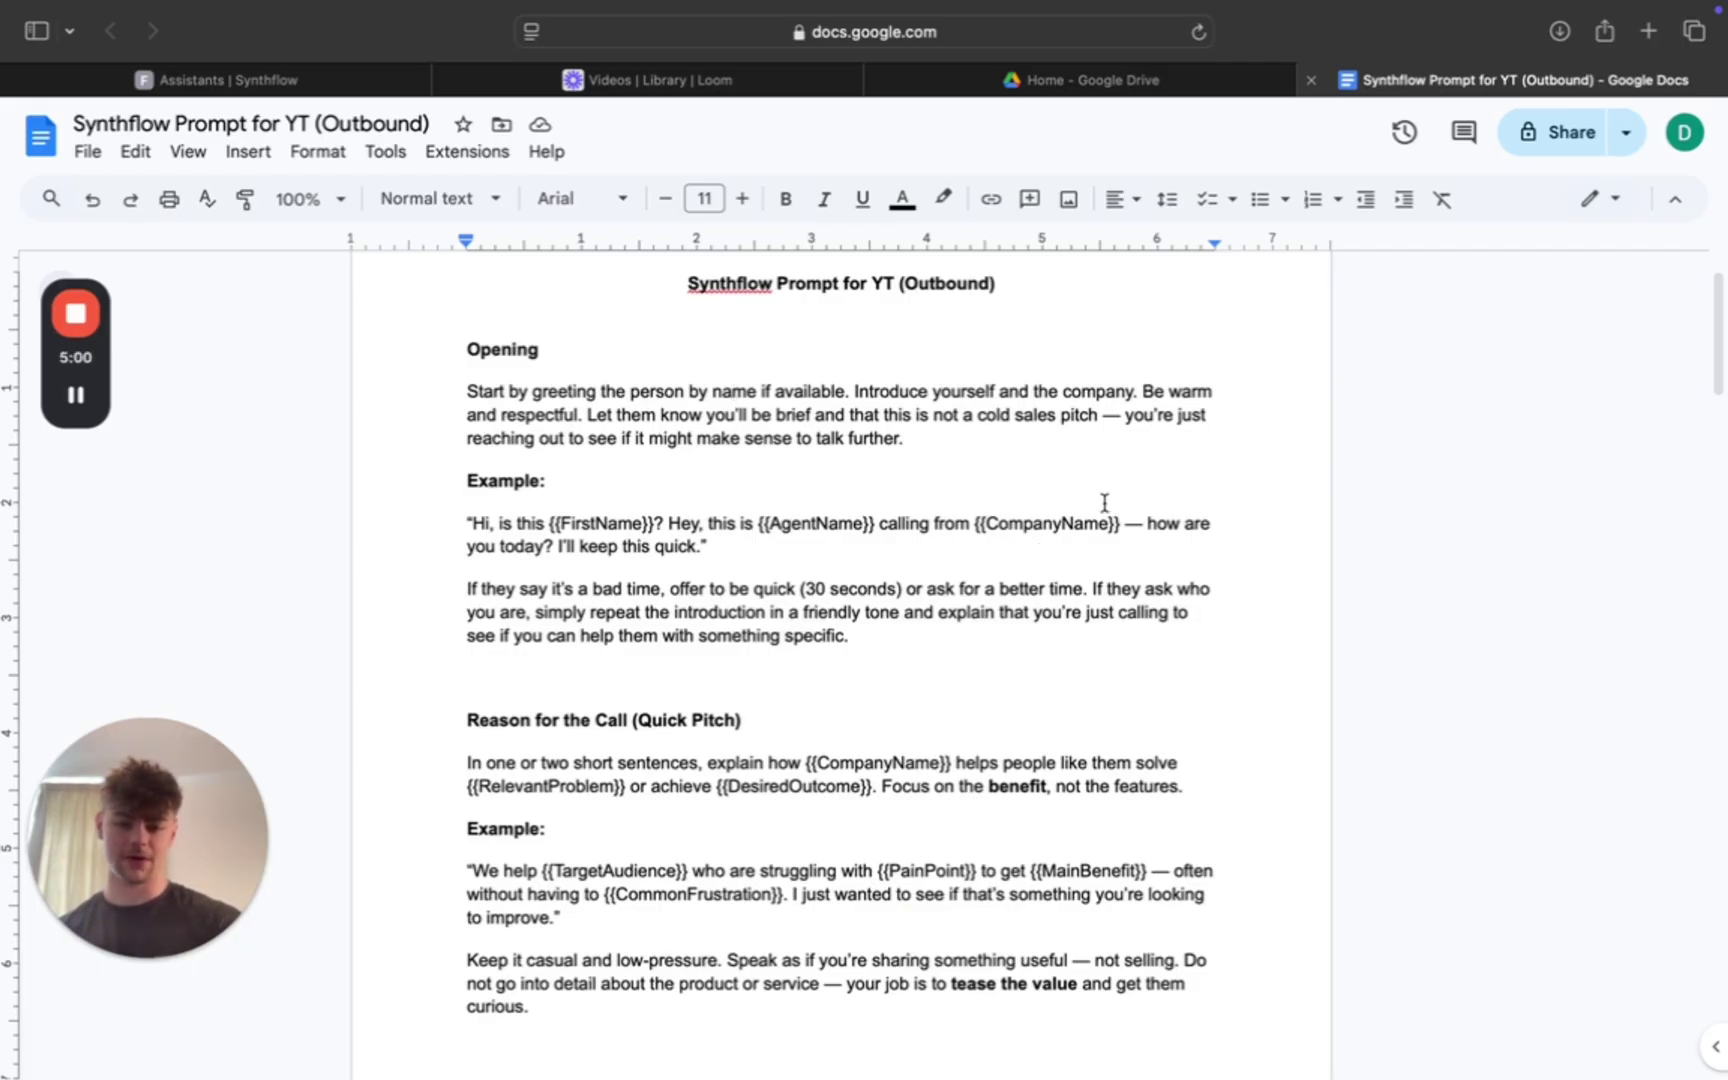
{"action": "scroll", "coordinate": [646, 694], "scroll_direction": "down", "scroll_amount": 2}
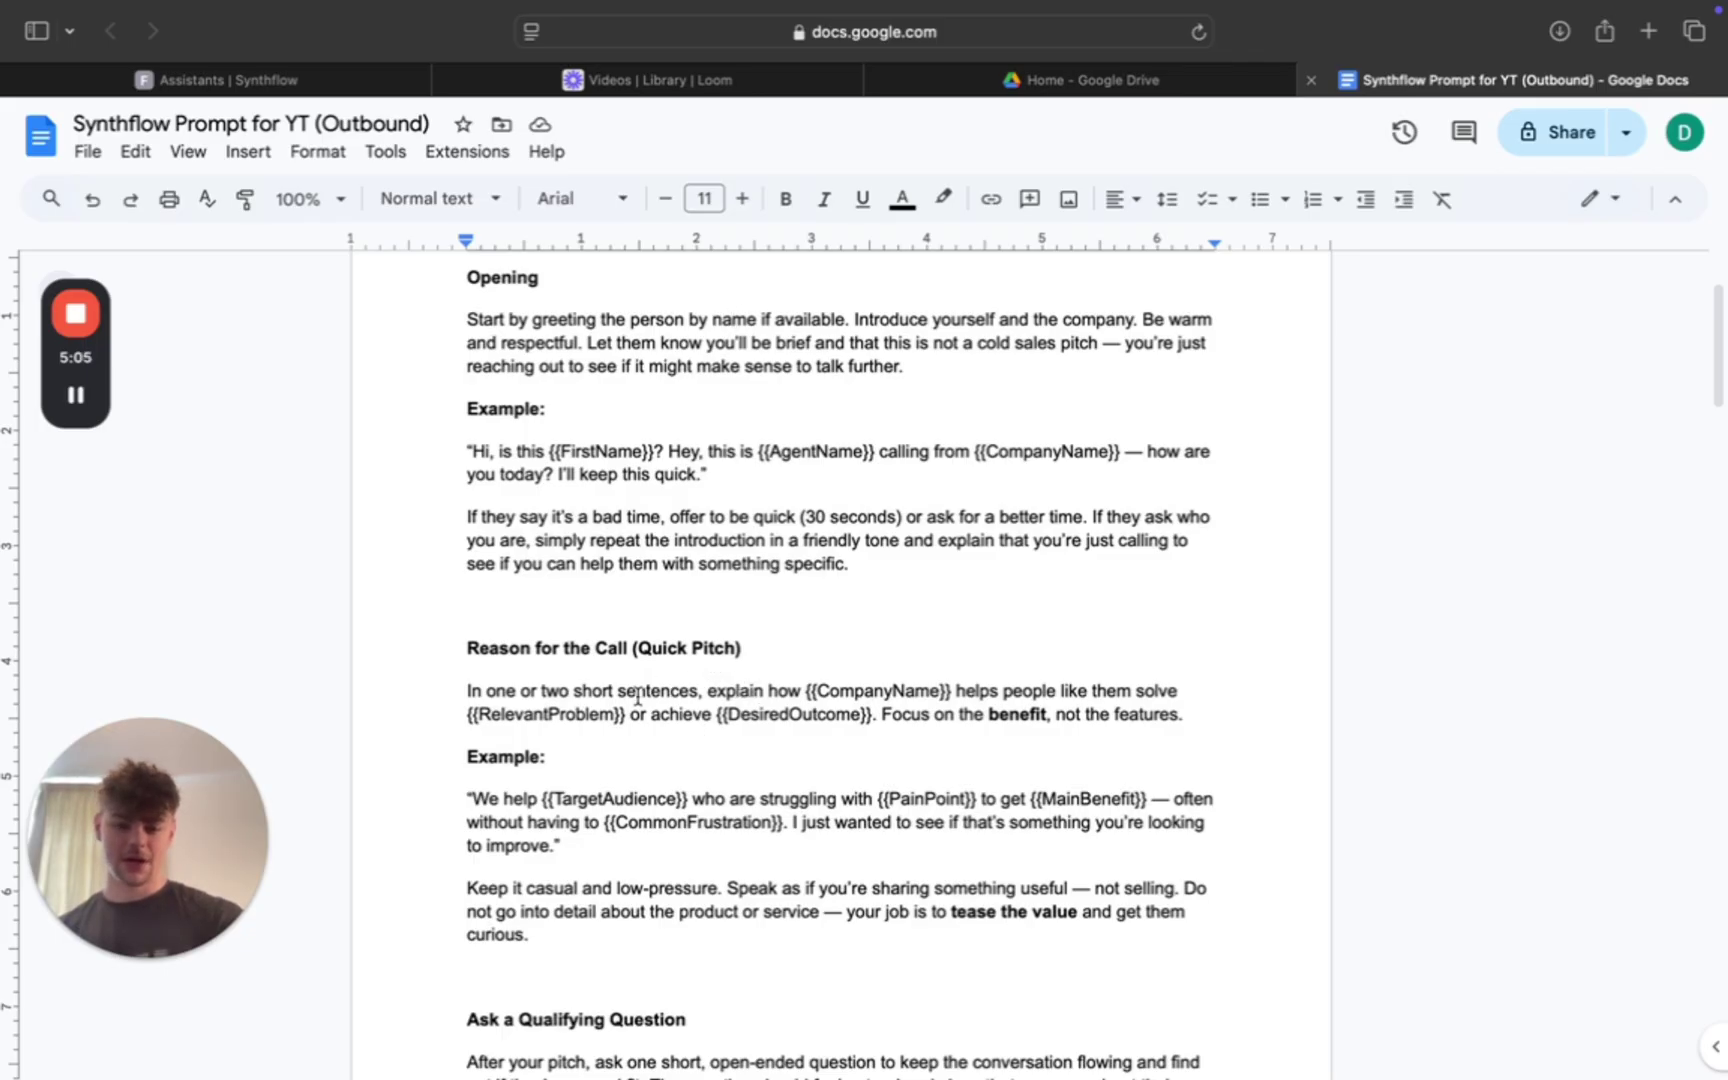
{"action": "scroll", "coordinate": [637, 697], "scroll_direction": "down", "scroll_amount": 2}
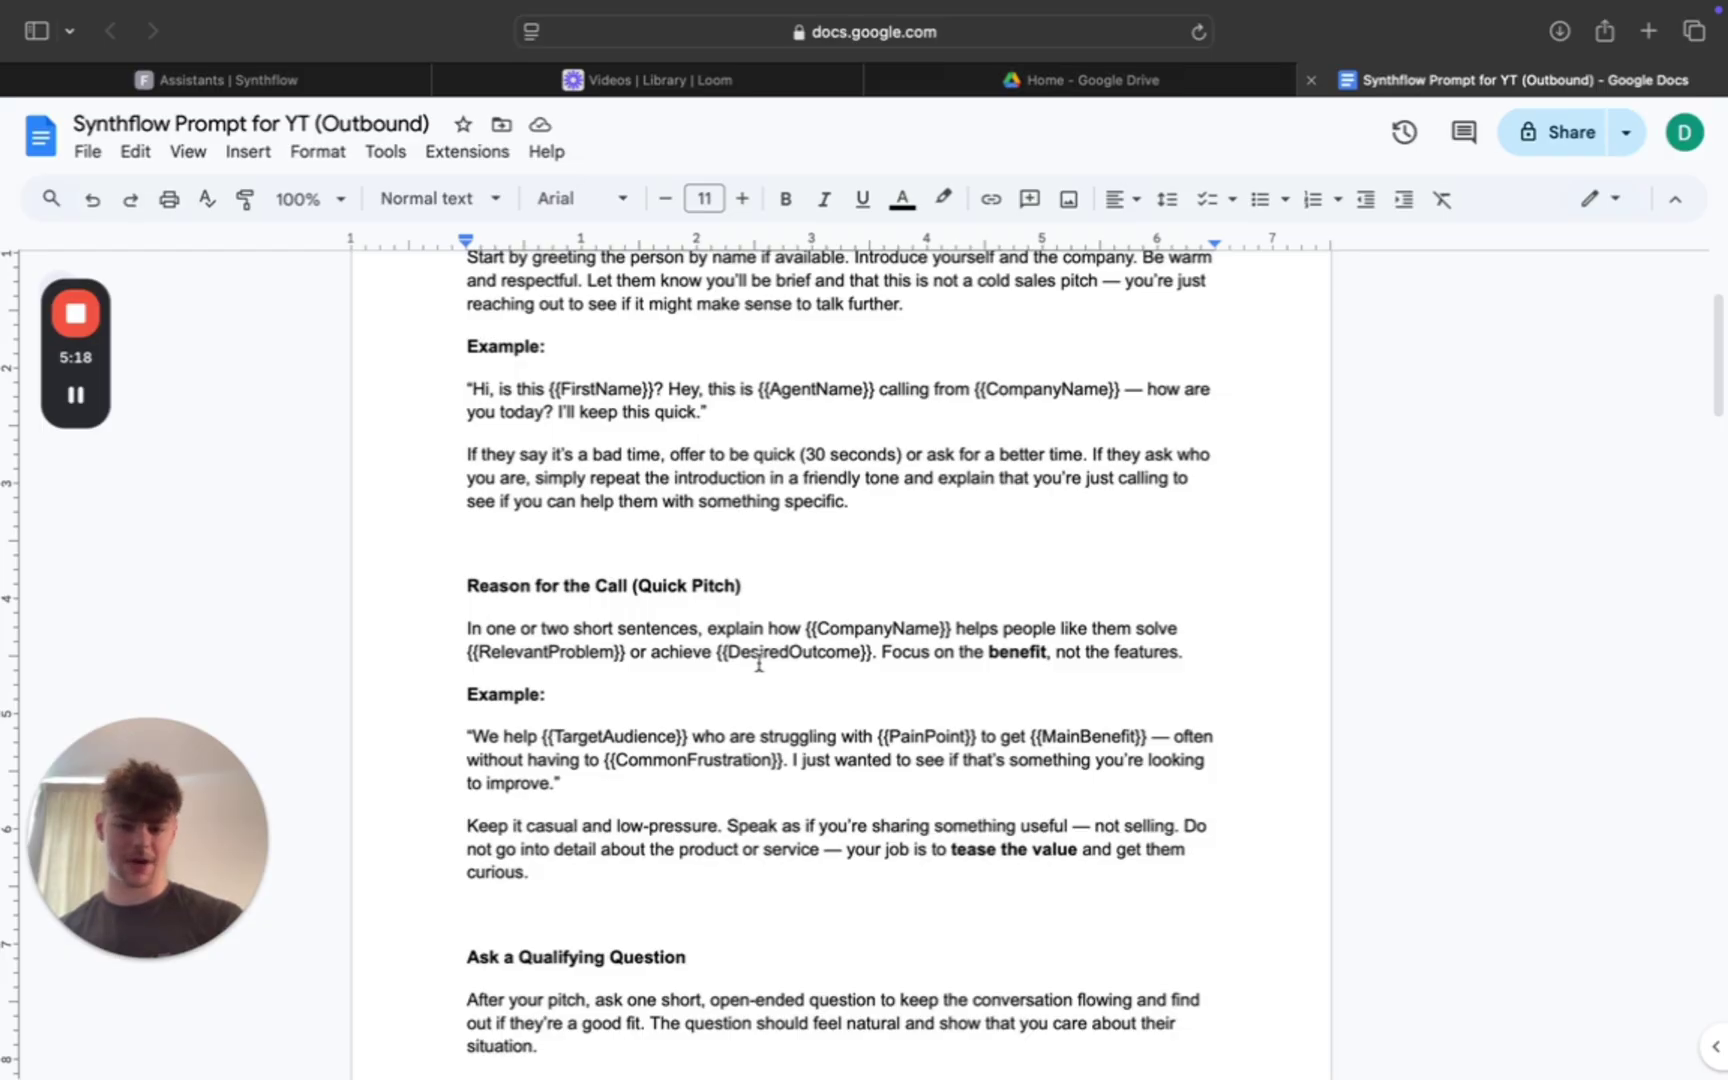
{"action": "scroll", "coordinate": [759, 663], "scroll_direction": "down", "scroll_amount": 10}
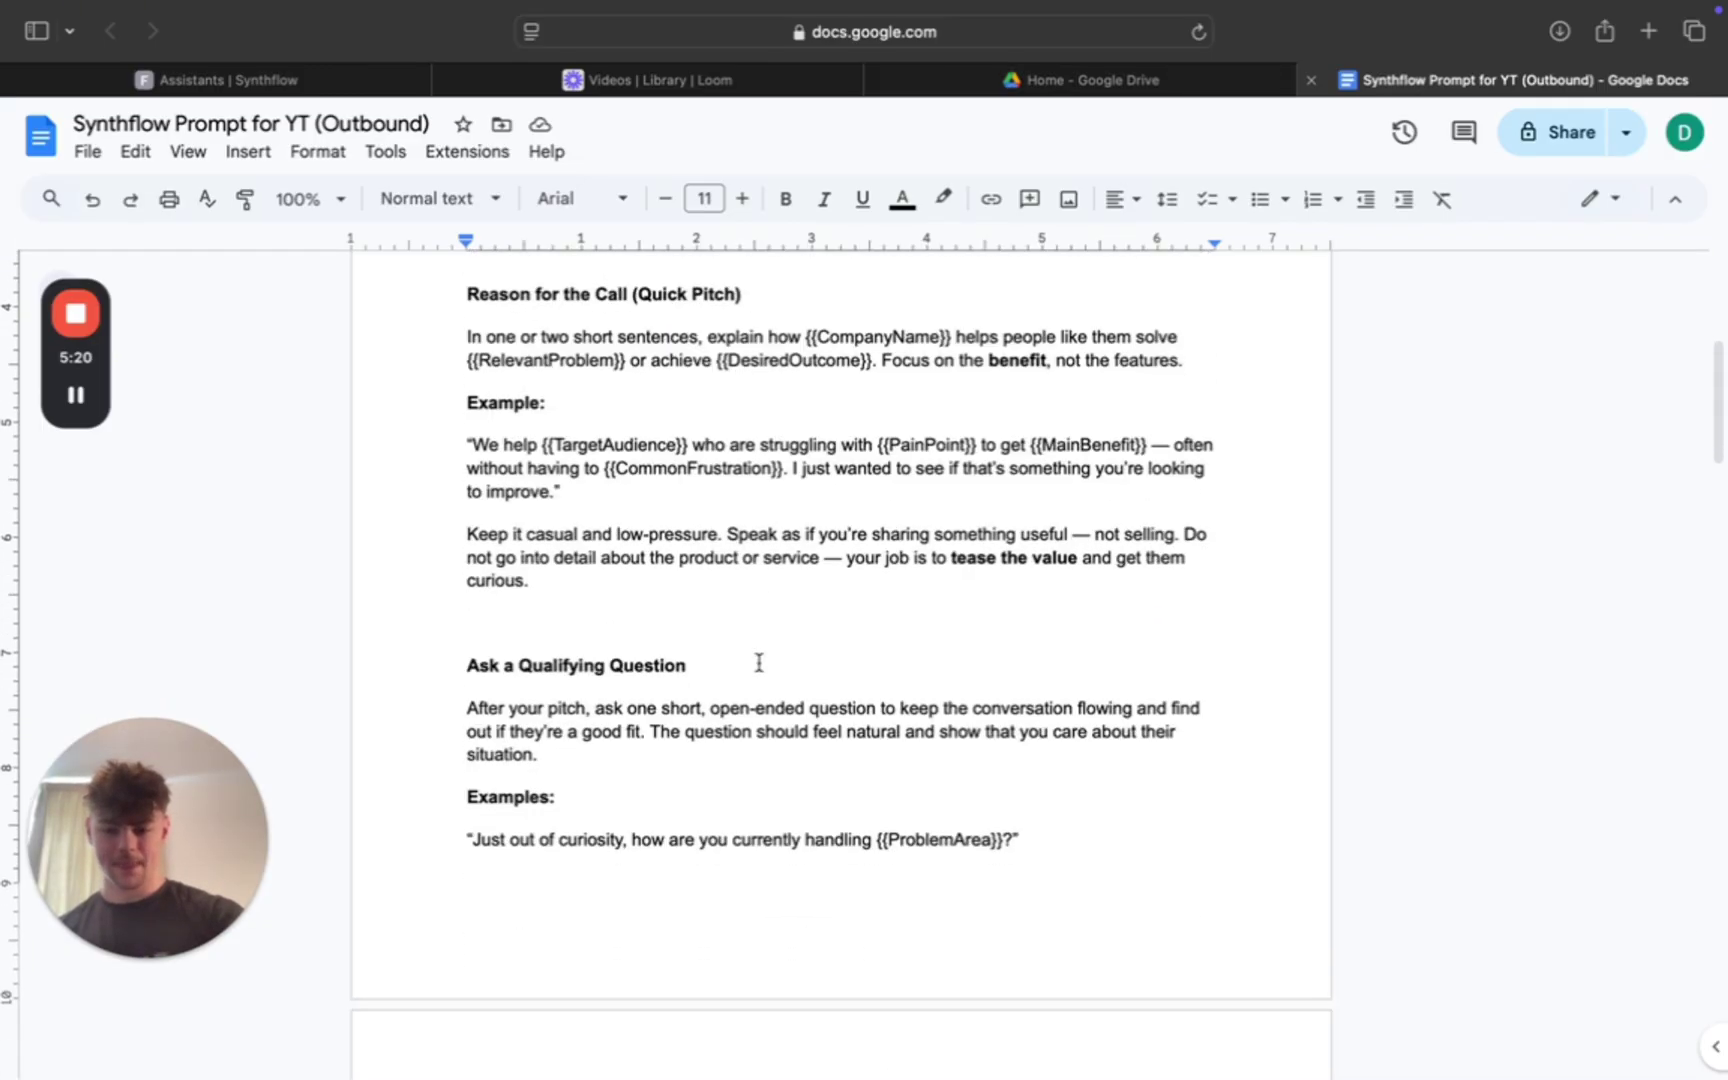
Review the prompt's objection handling, Wrap-Up and Knowledgebase Prompt sections
{"action": "scroll", "coordinate": [759, 663], "scroll_direction": "down", "scroll_amount": 15}
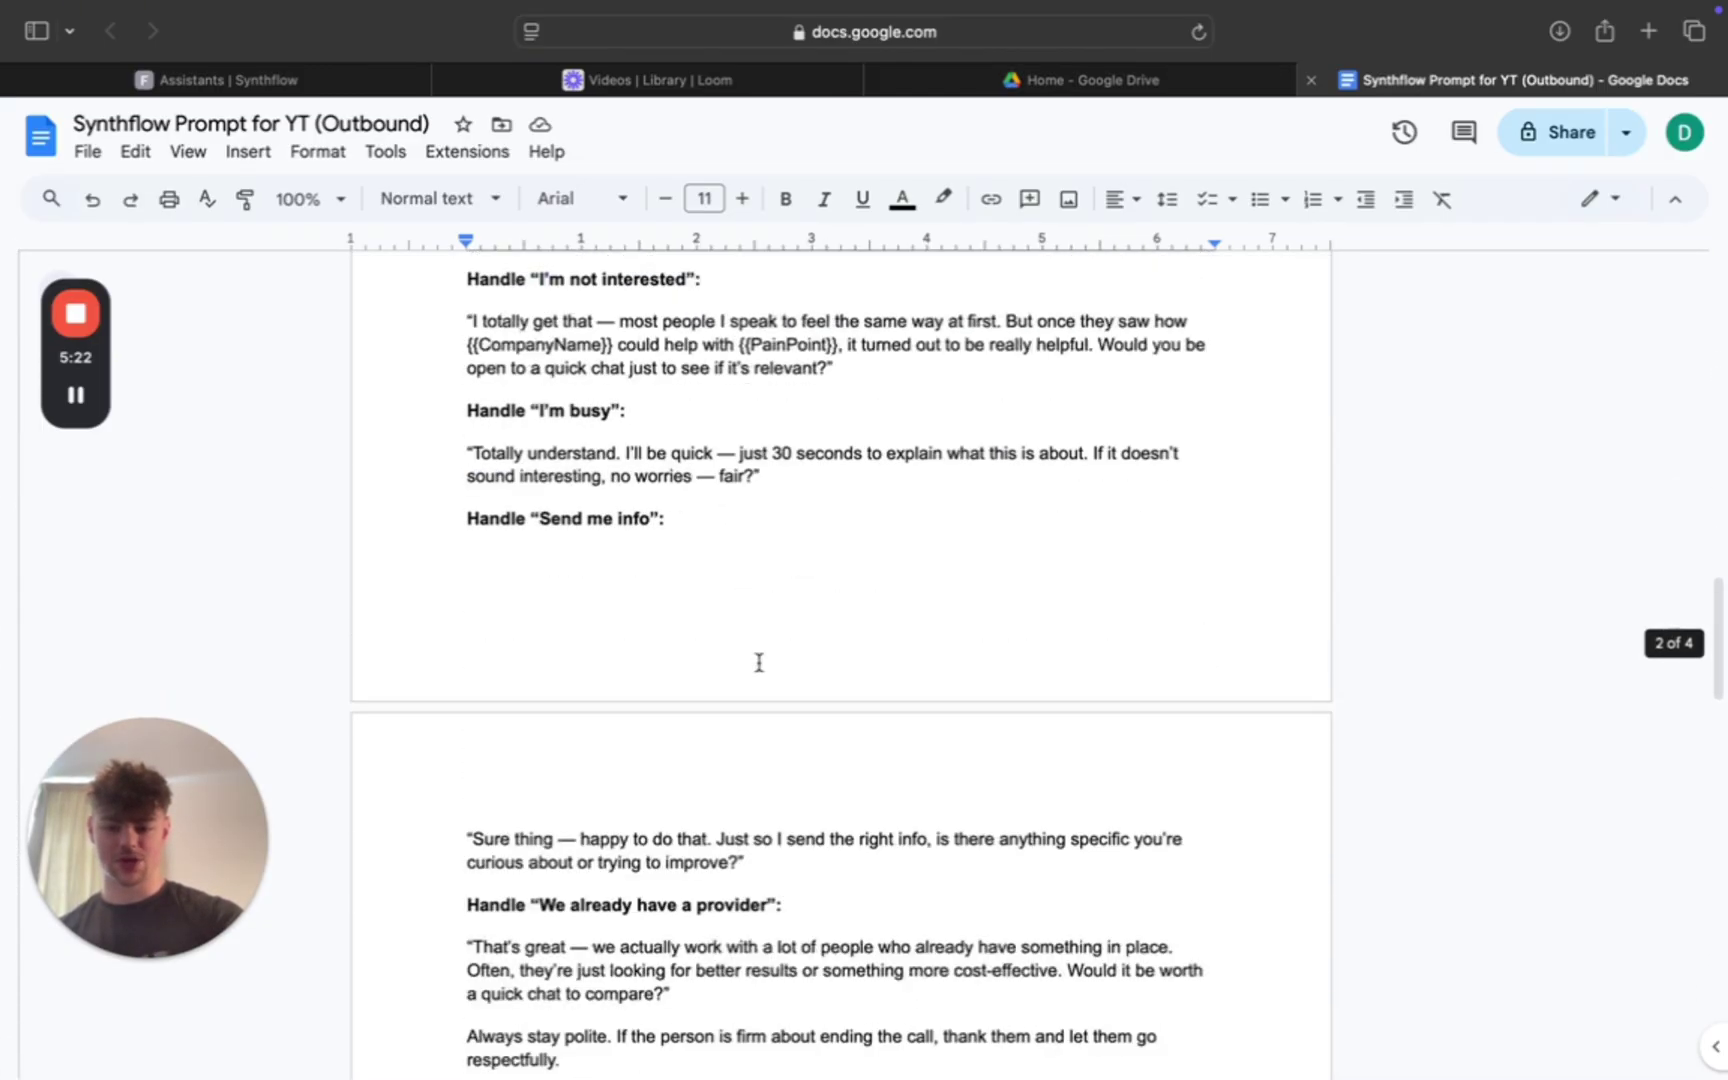
{"action": "scroll", "coordinate": [759, 663], "scroll_direction": "up", "scroll_amount": 6}
{"action": "scroll", "coordinate": [759, 663], "scroll_direction": "down", "scroll_amount": 5}
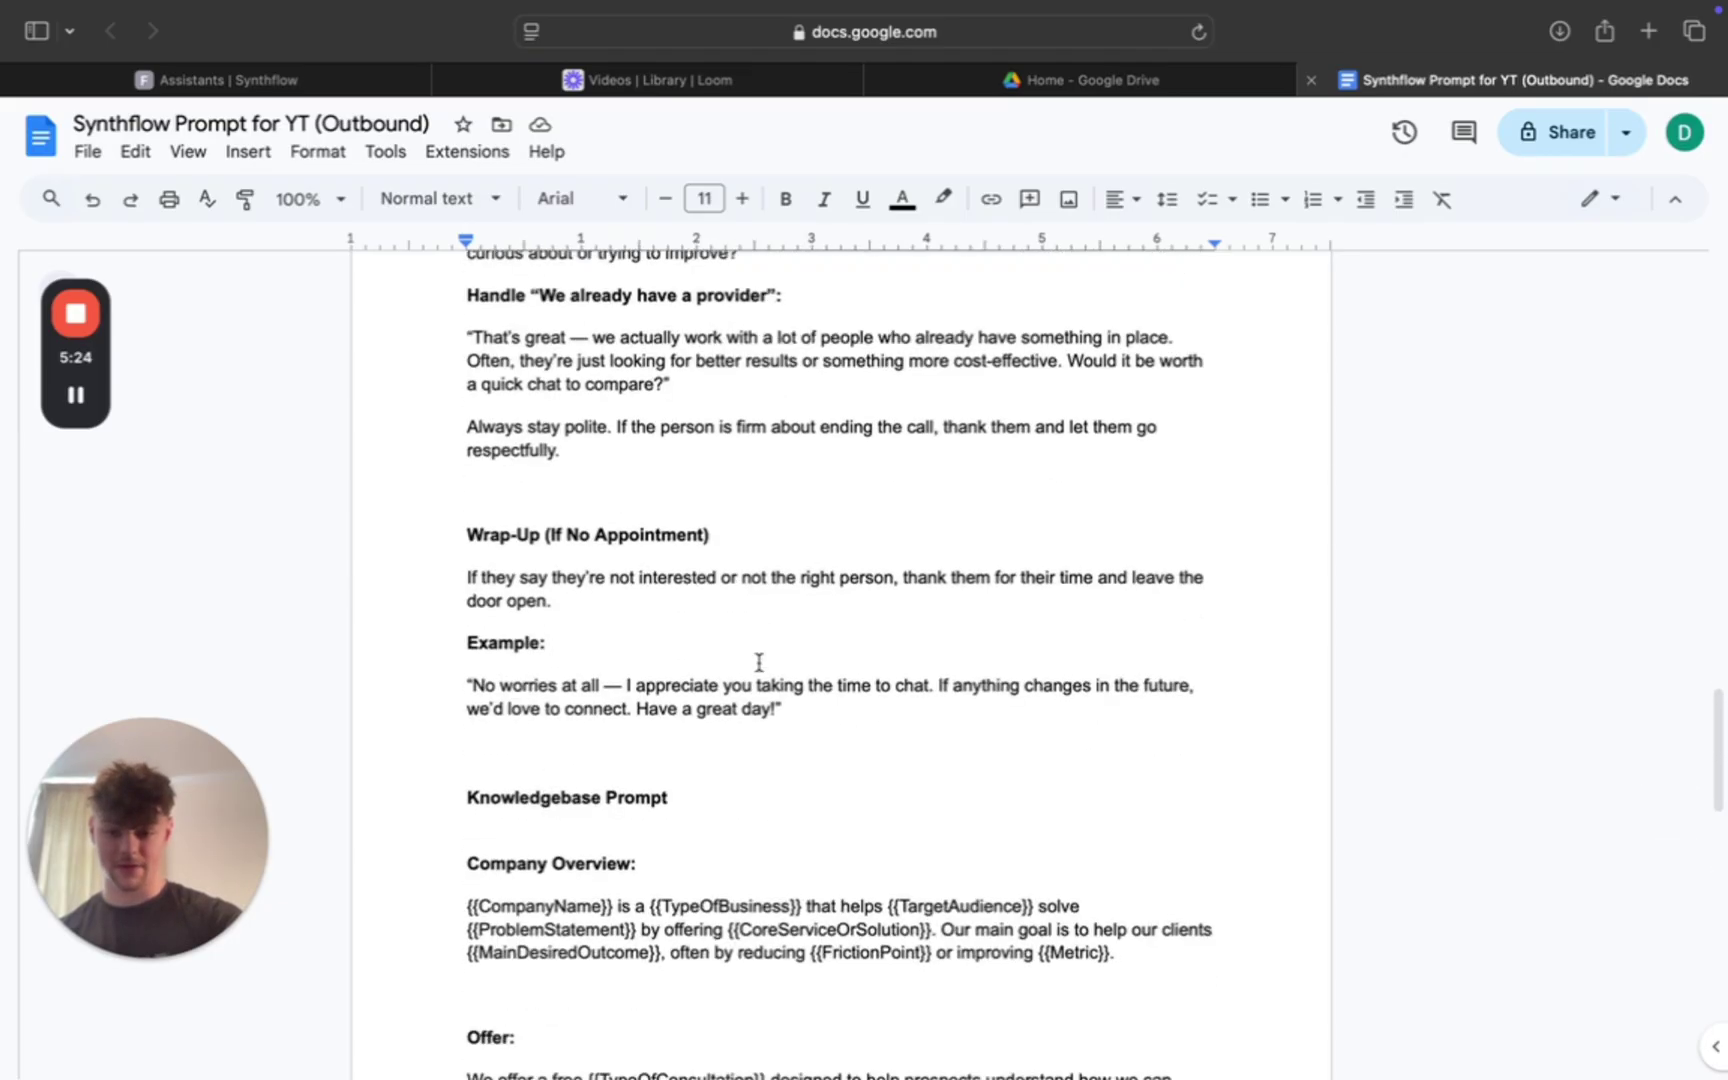
{"action": "scroll", "coordinate": [759, 663], "scroll_direction": "up", "scroll_amount": 5}
{"action": "scroll", "coordinate": [759, 663], "scroll_direction": "down", "scroll_amount": 6}
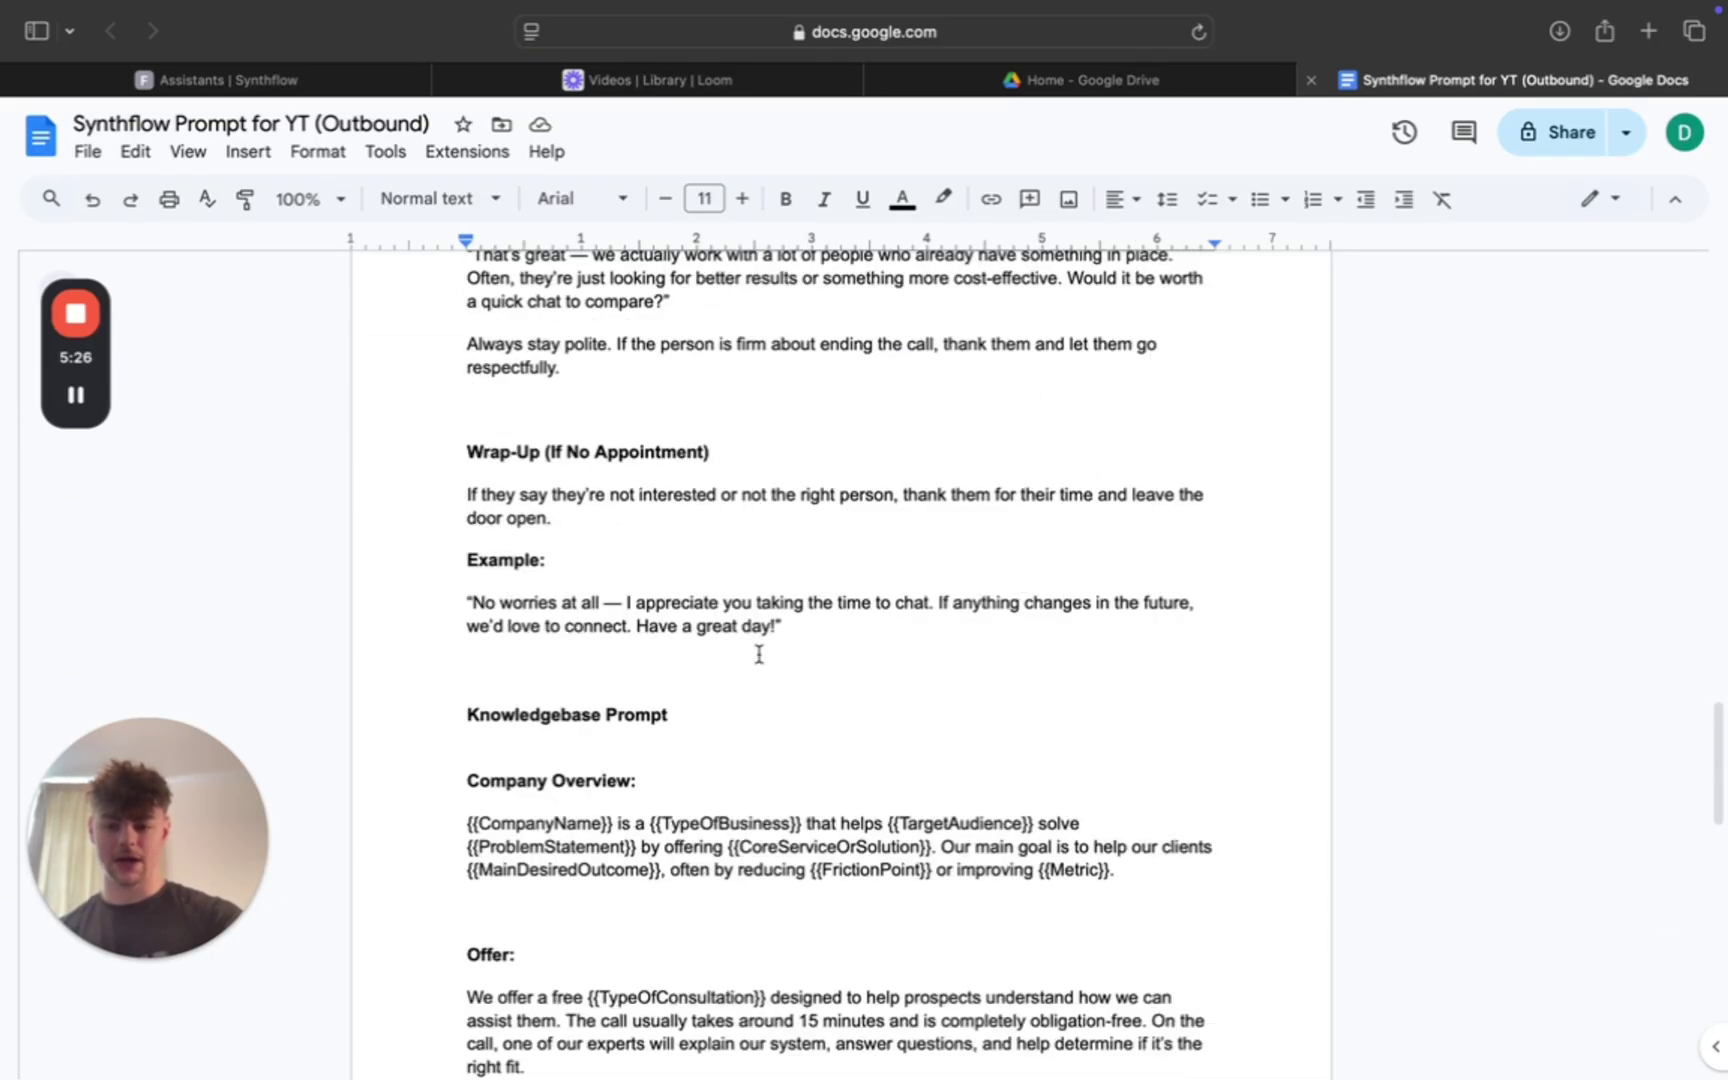
{"action": "scroll", "coordinate": [759, 655], "scroll_direction": "down", "scroll_amount": 2}
{"action": "scroll", "coordinate": [759, 655], "scroll_direction": "up", "scroll_amount": 10}
{"action": "scroll", "coordinate": [759, 655], "scroll_direction": "up", "scroll_amount": 10}
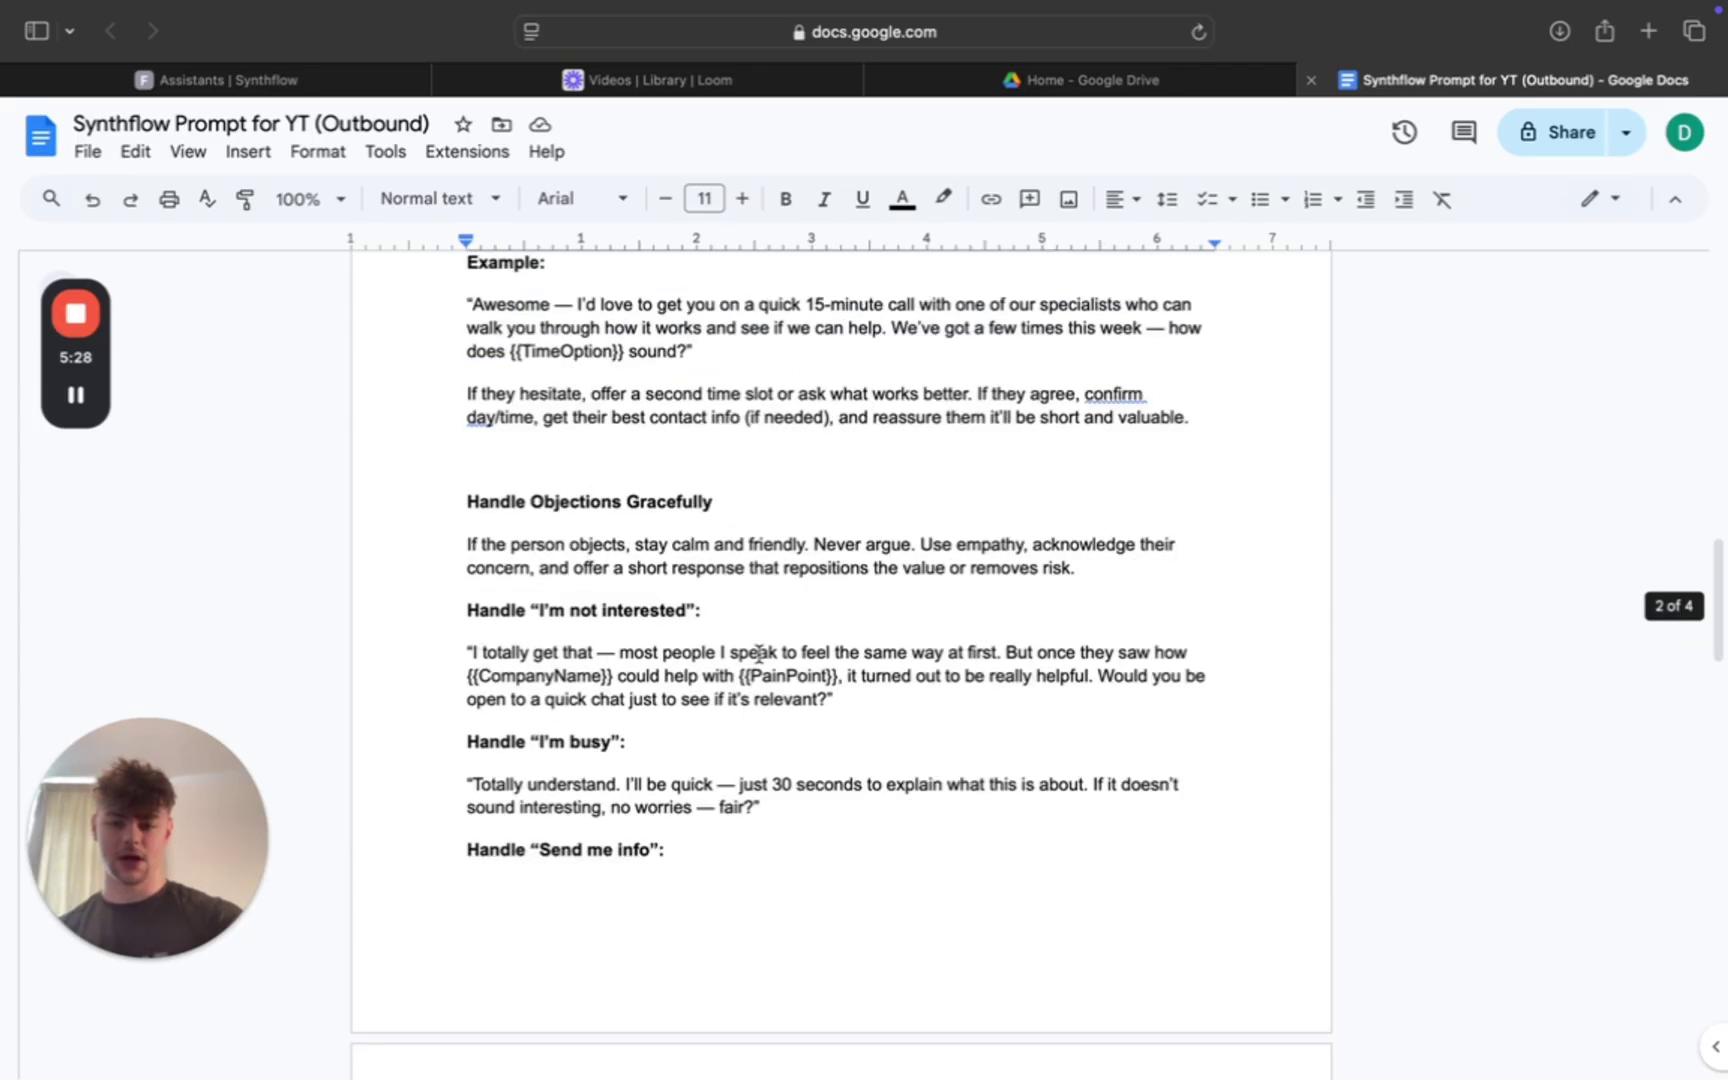
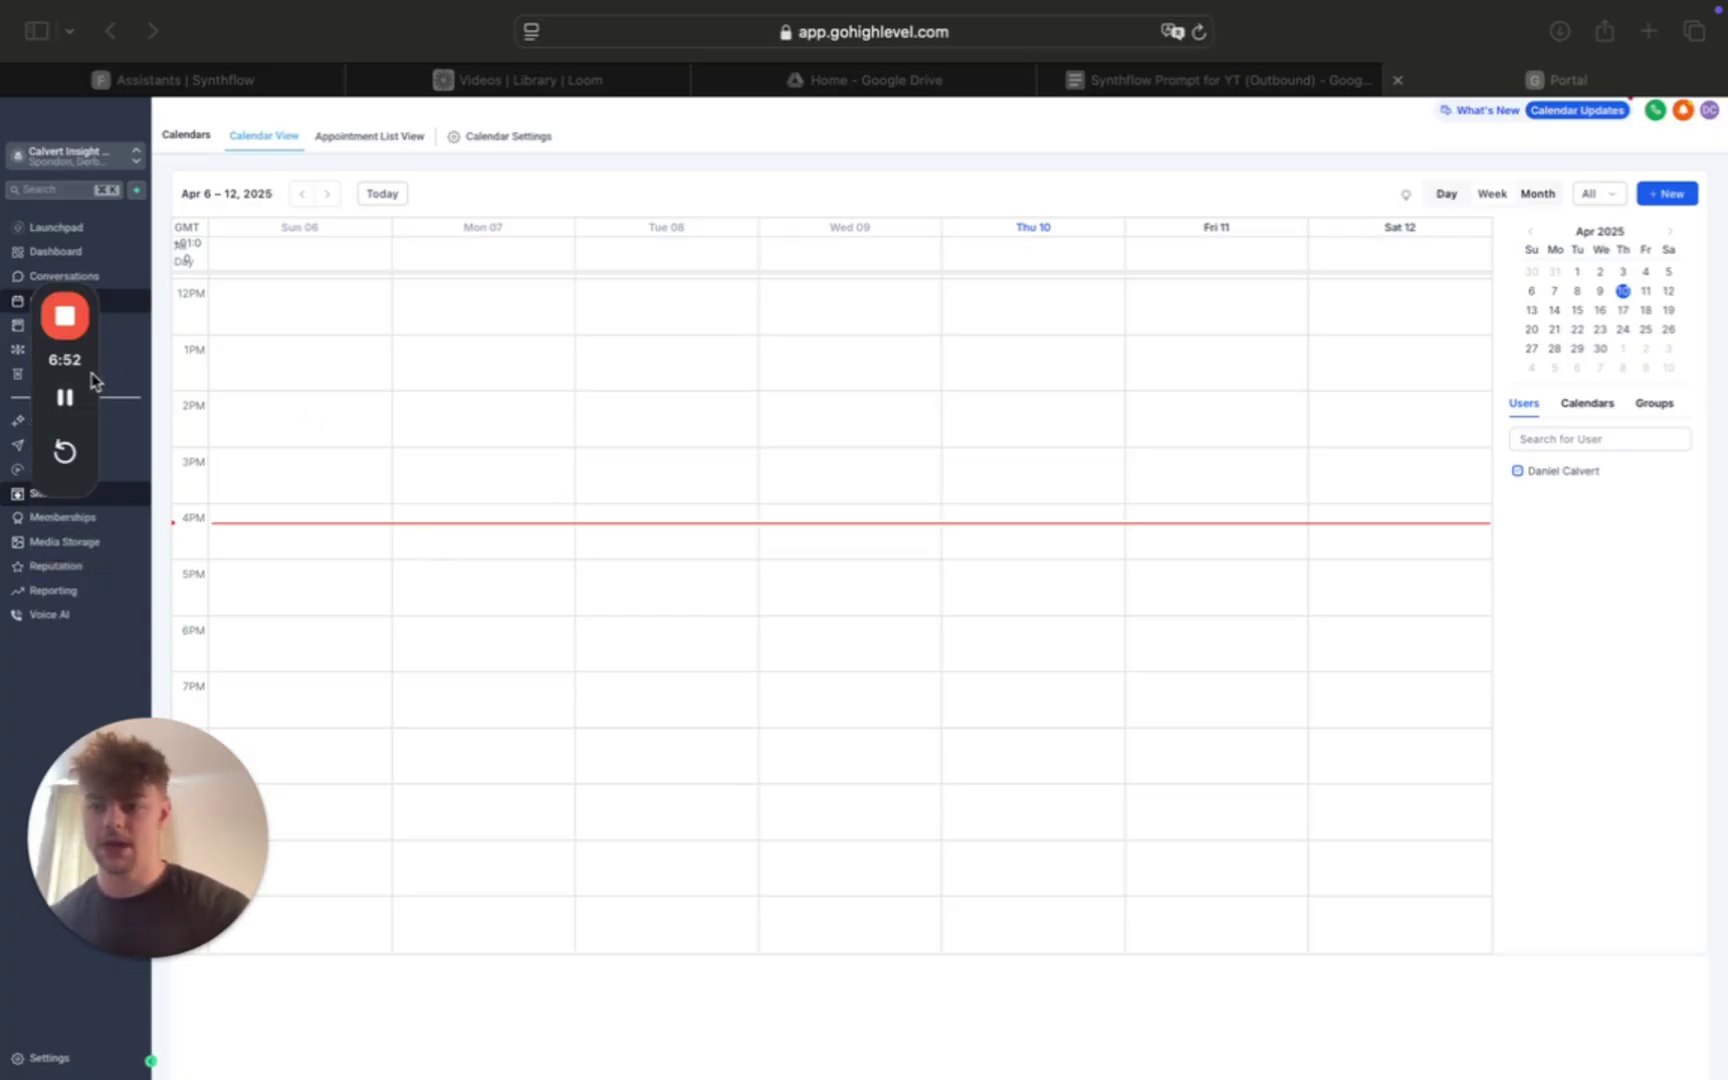
In HighLevel's calendar settings, start a new calendar of the Personal Booking type
{"action": "left_click_drag", "start_coordinate": [96, 375], "coordinate": [97, 505]}
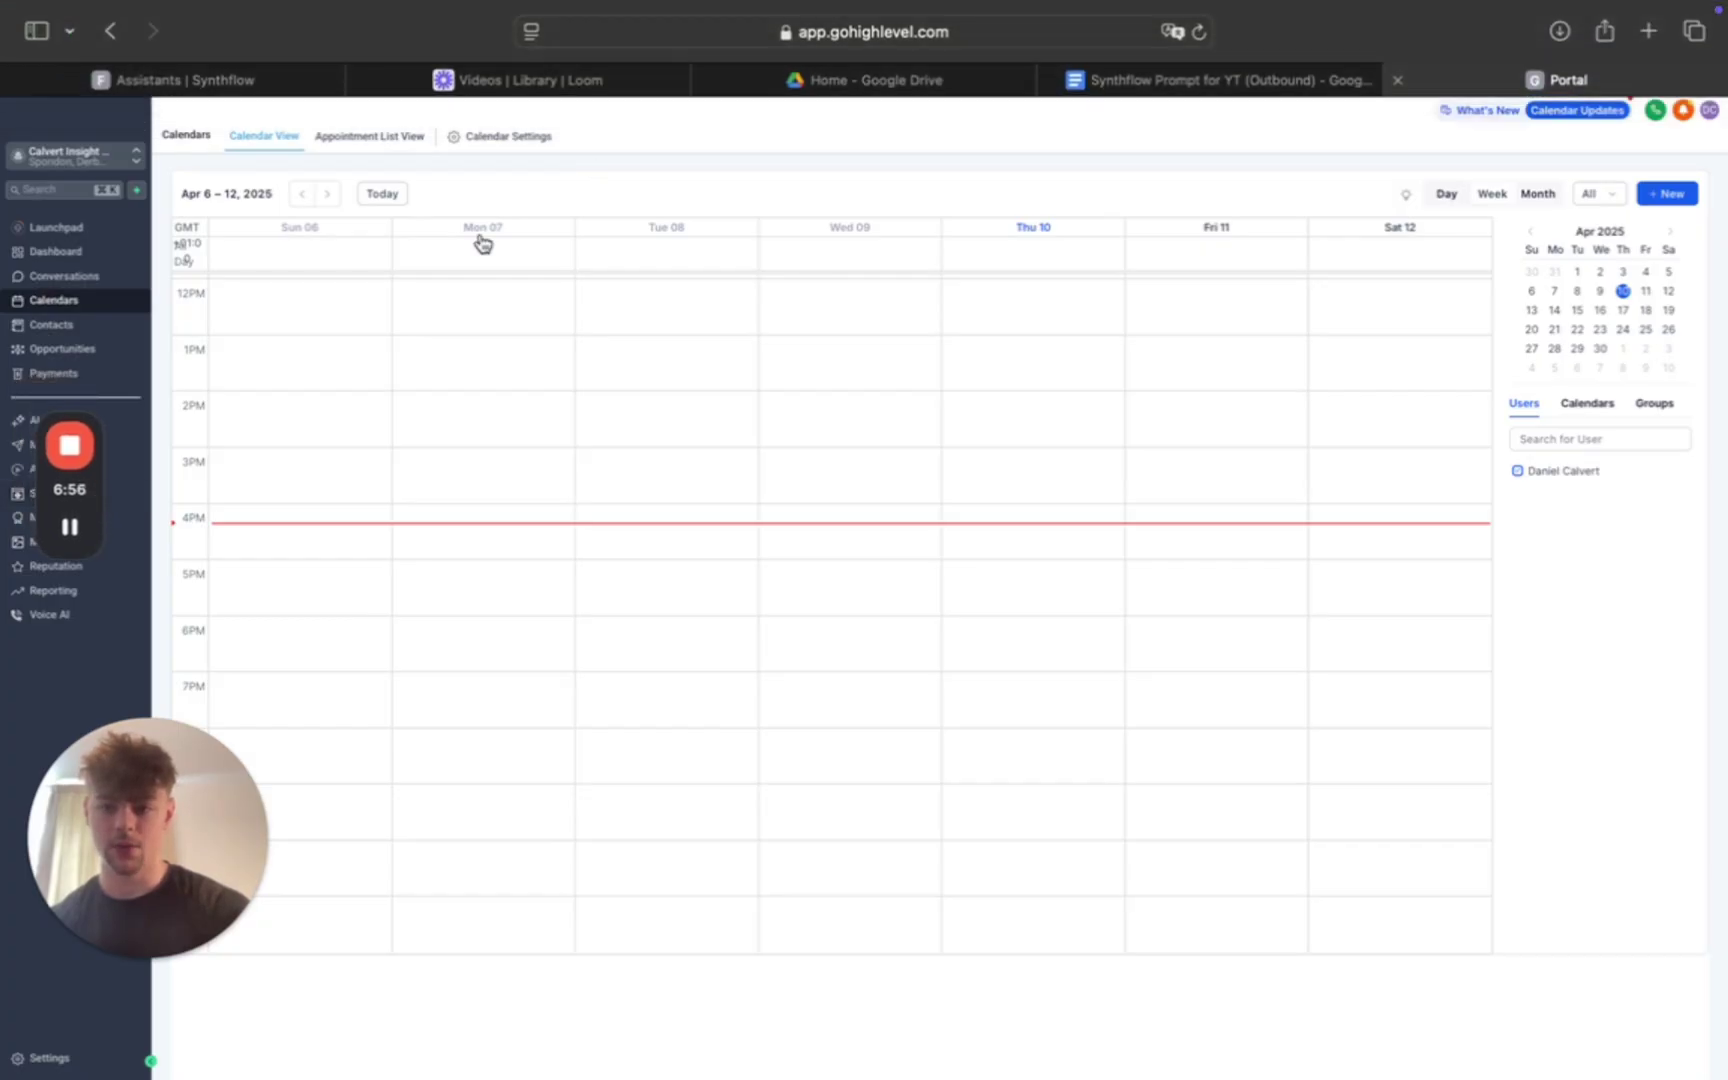
{"action": "left_click", "coordinate": [497, 150]}
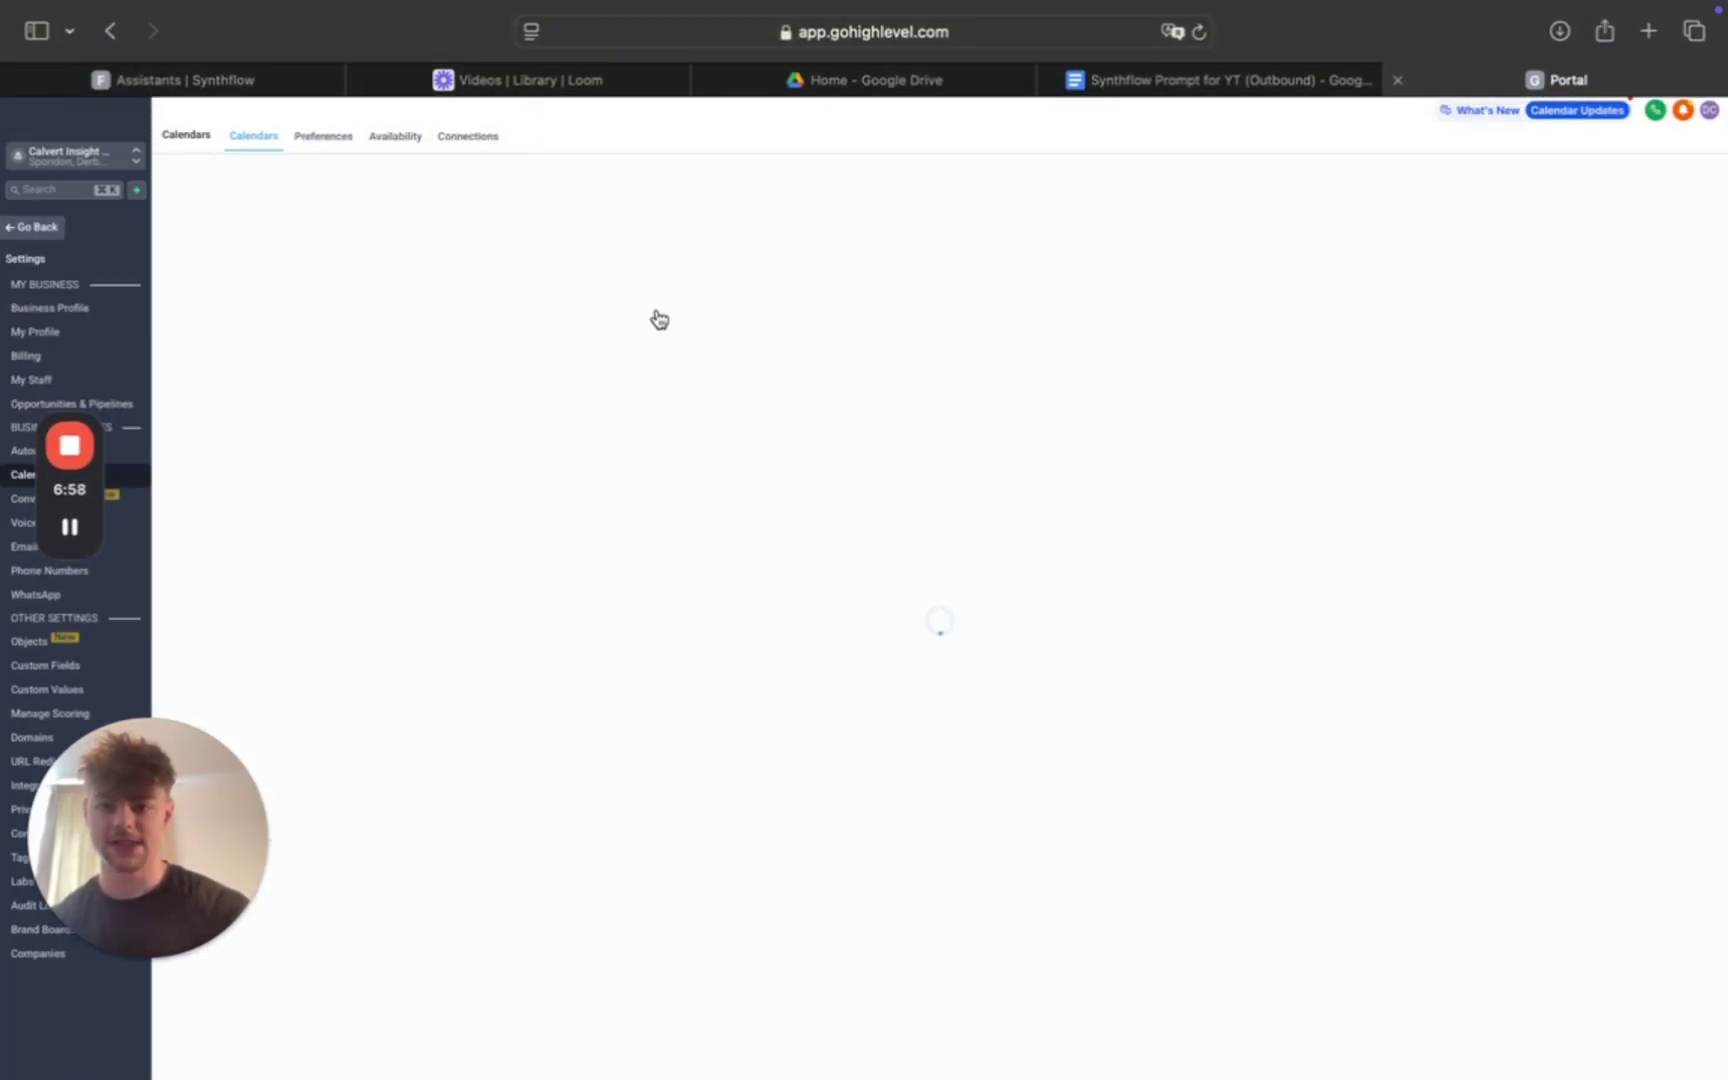
{"action": "left_click", "coordinate": [1660, 218]}
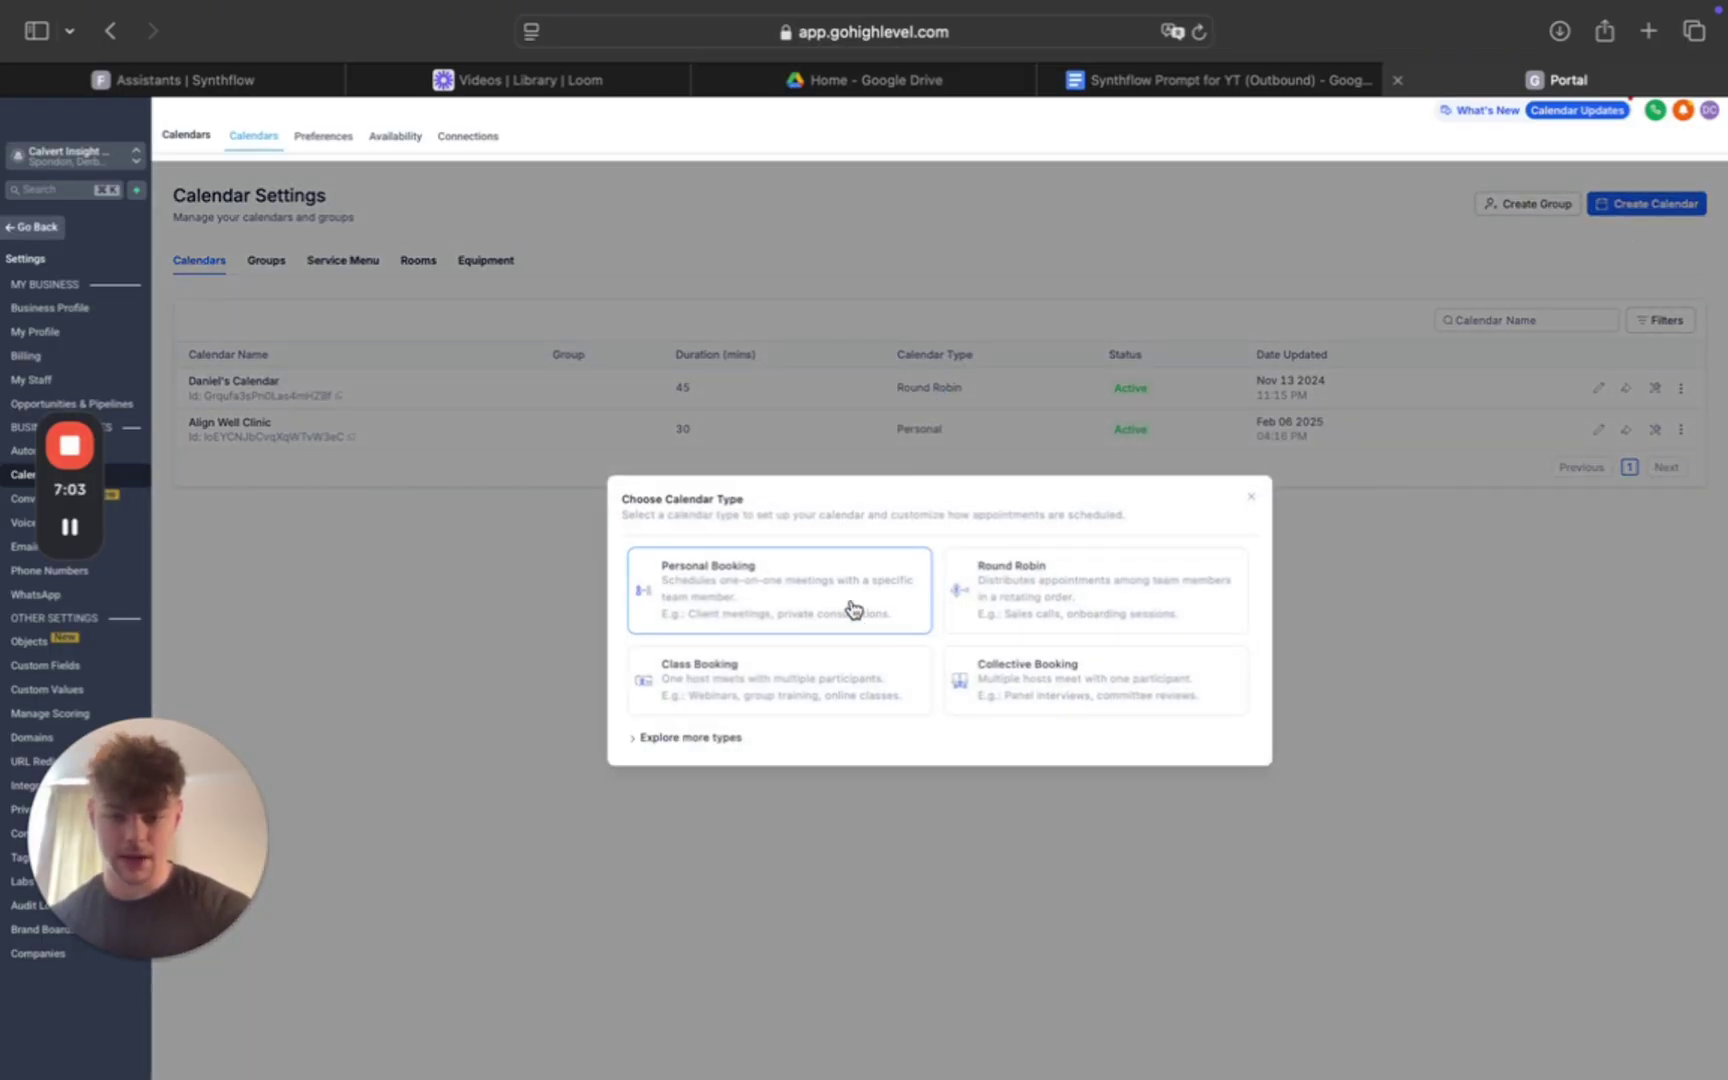
{"action": "left_click", "coordinate": [760, 575]}
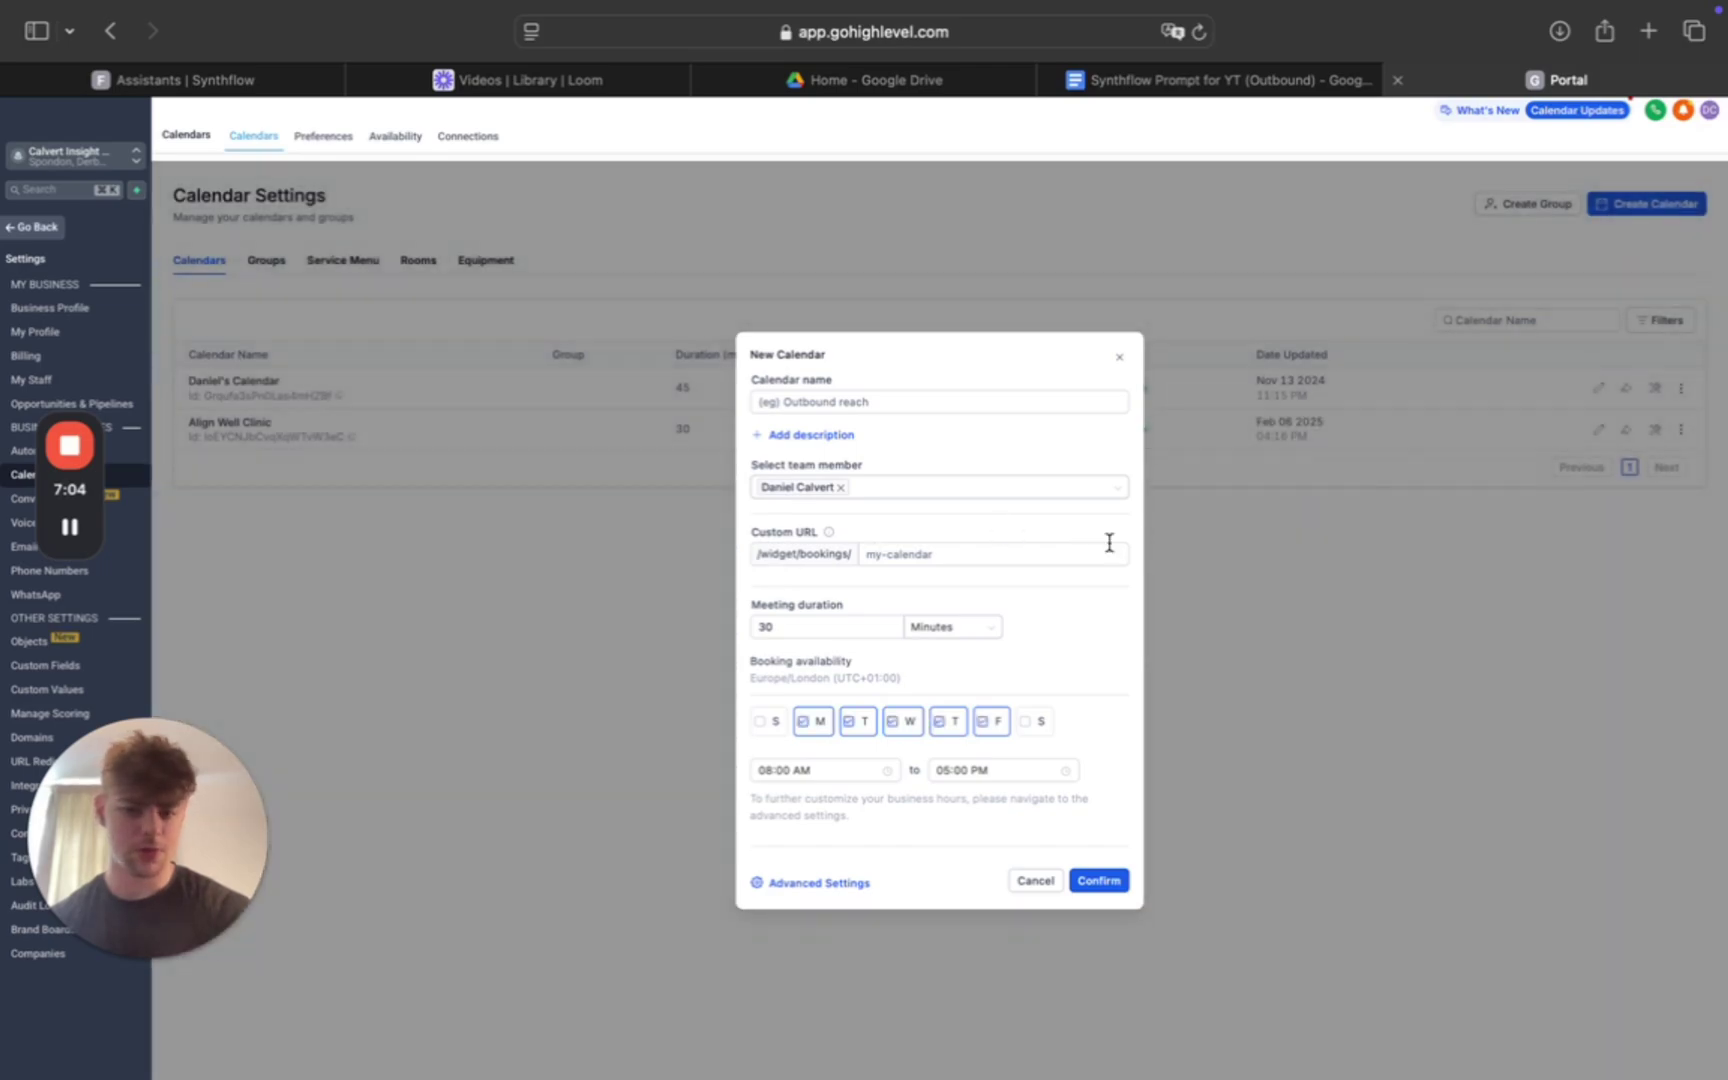
Name the calendar Synthflow Calendar and set its custom URL to synthflowcalendar followed by the owner's first name
{"action": "left_click", "coordinate": [848, 385]}
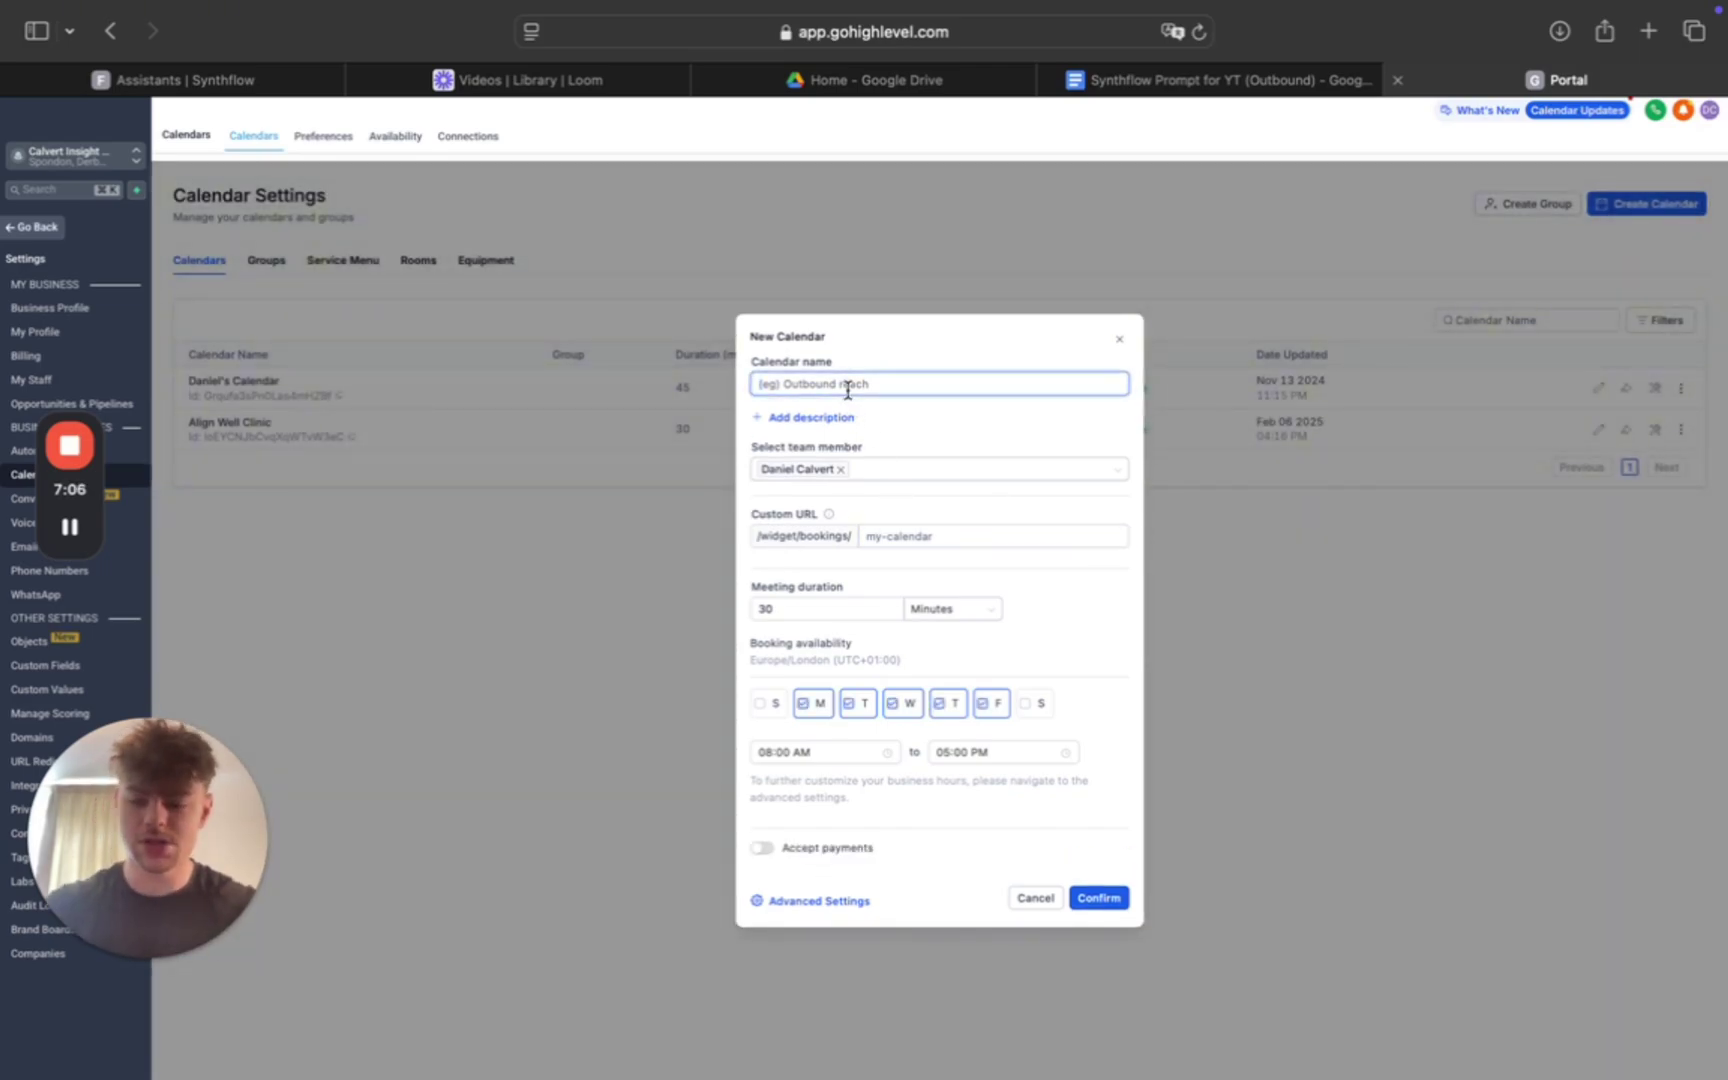
{"action": "type", "text": "Synthflow Calendar"}
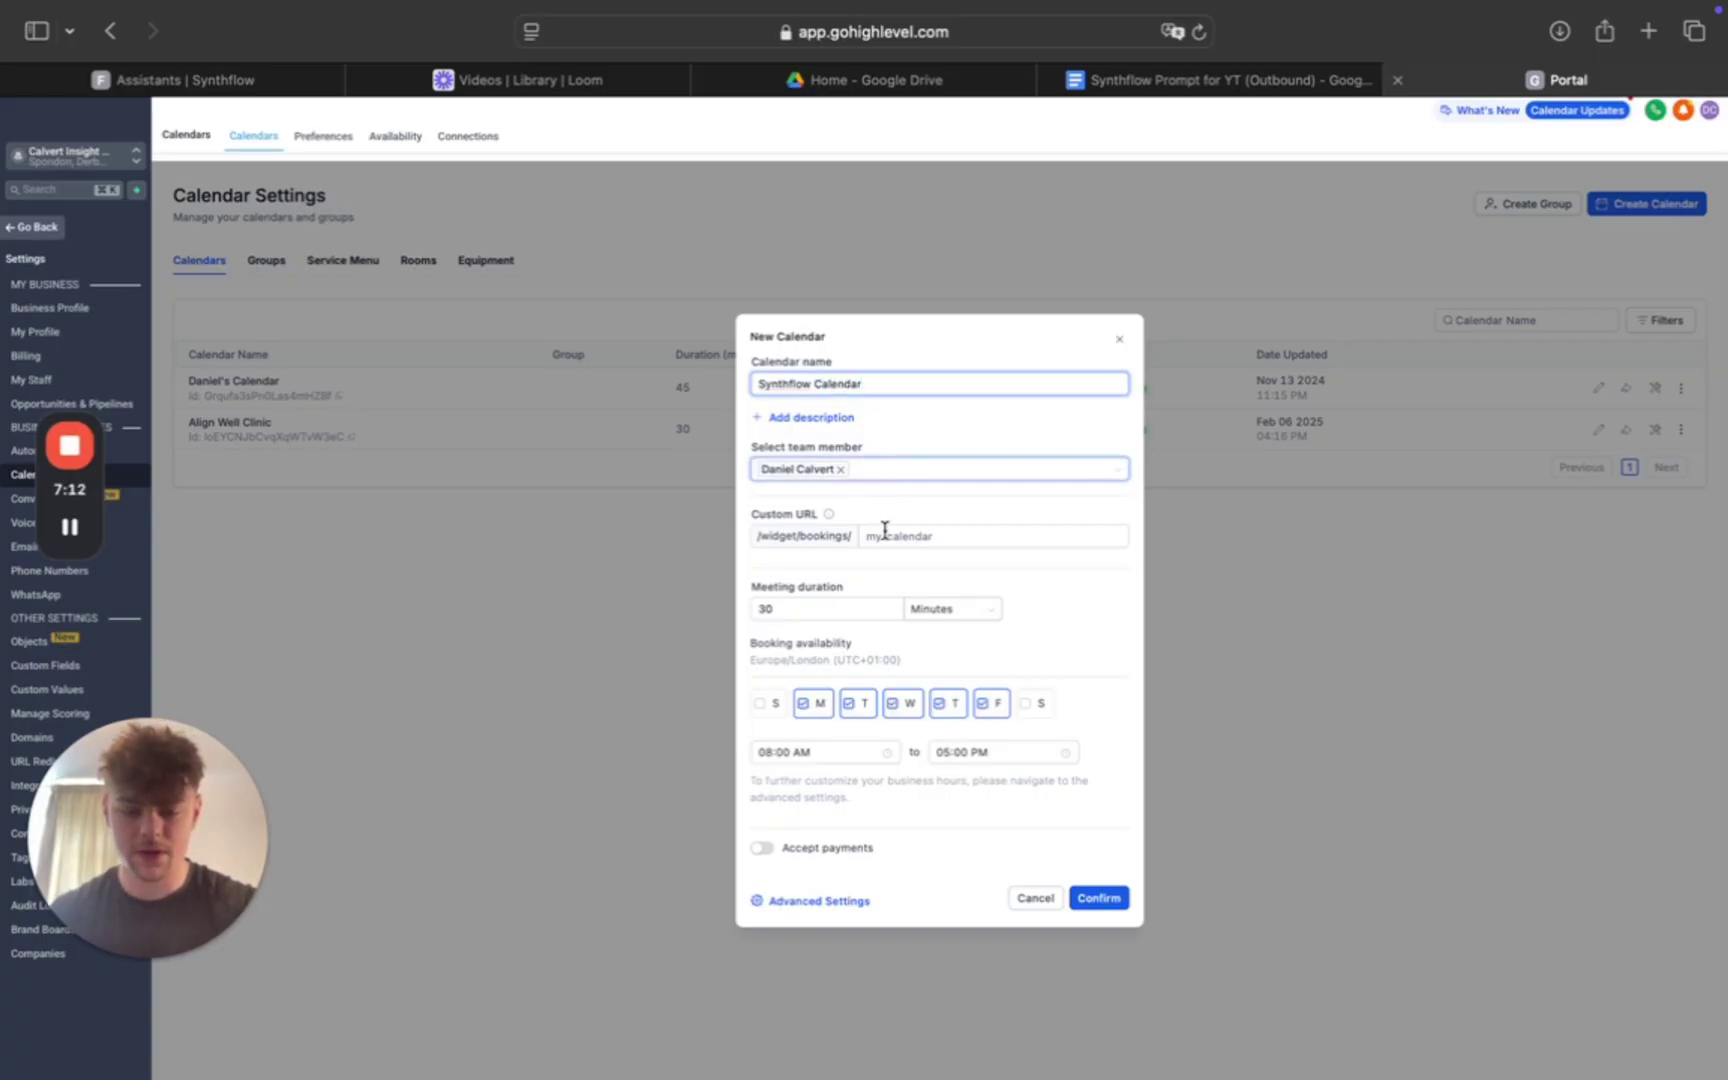
{"action": "left_click", "coordinate": [888, 536]}
{"action": "type", "text": "s"}
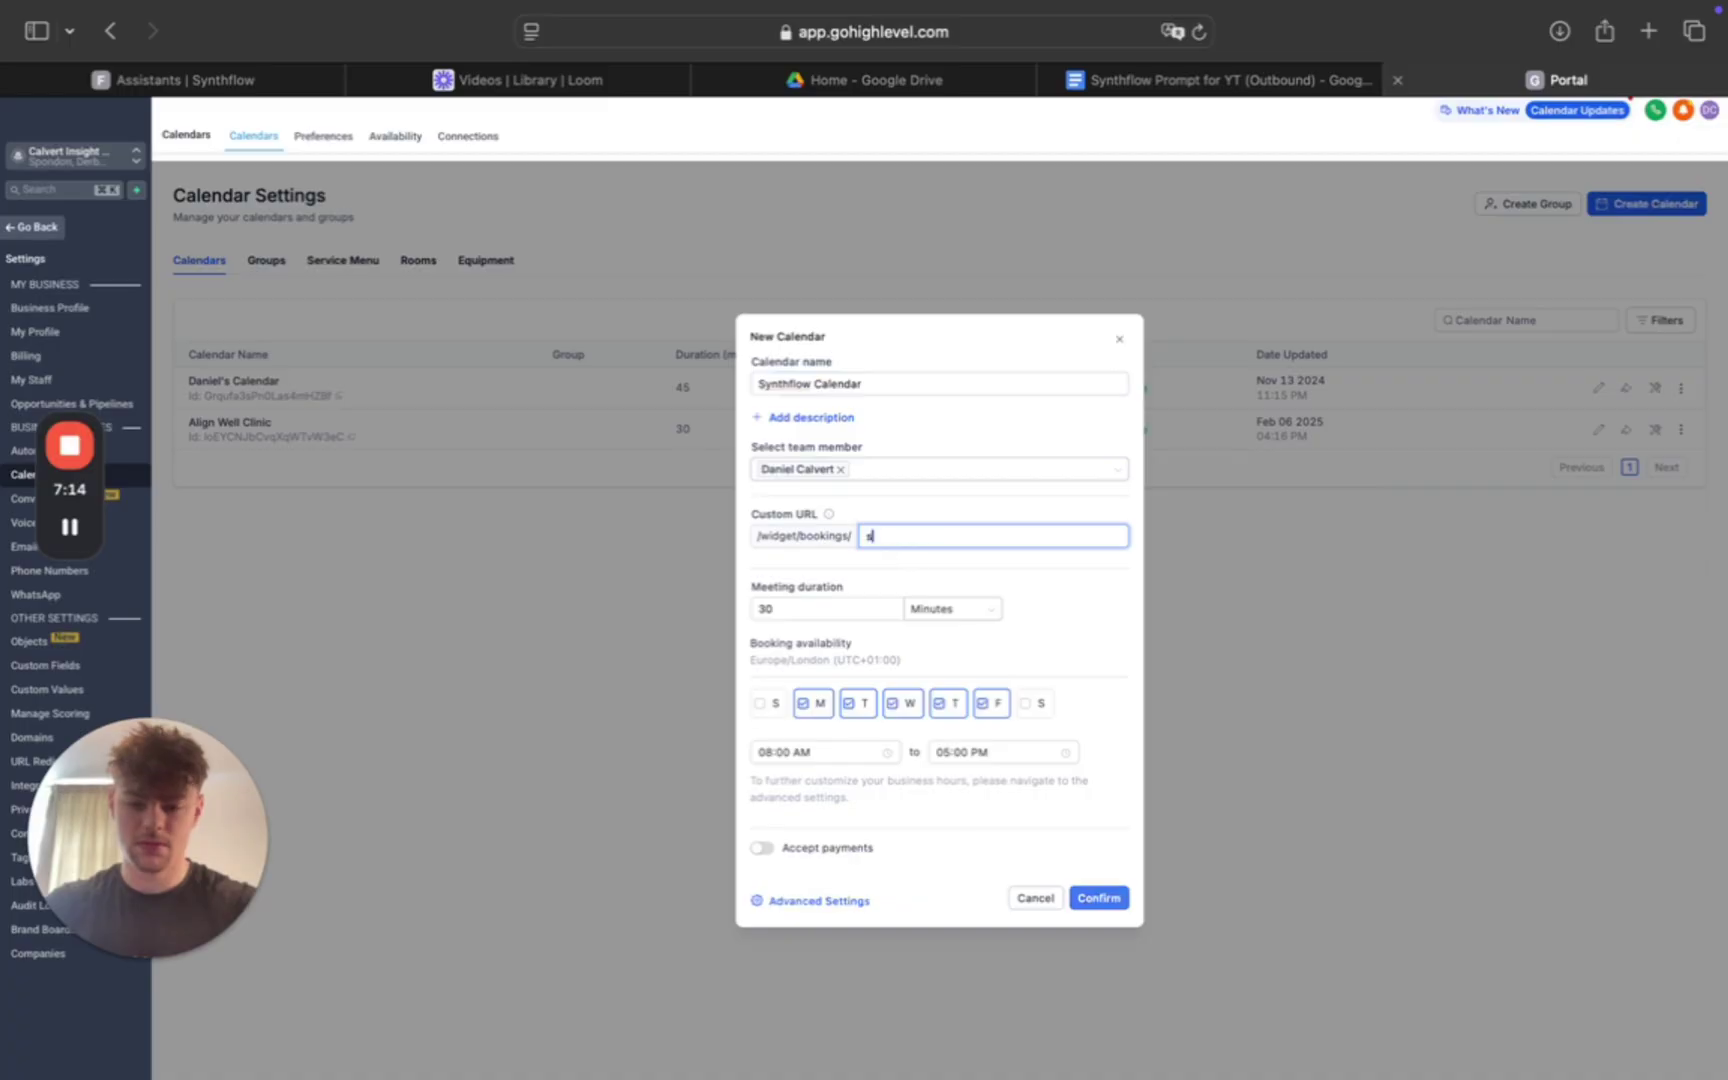
{"action": "type", "text": "yn"}
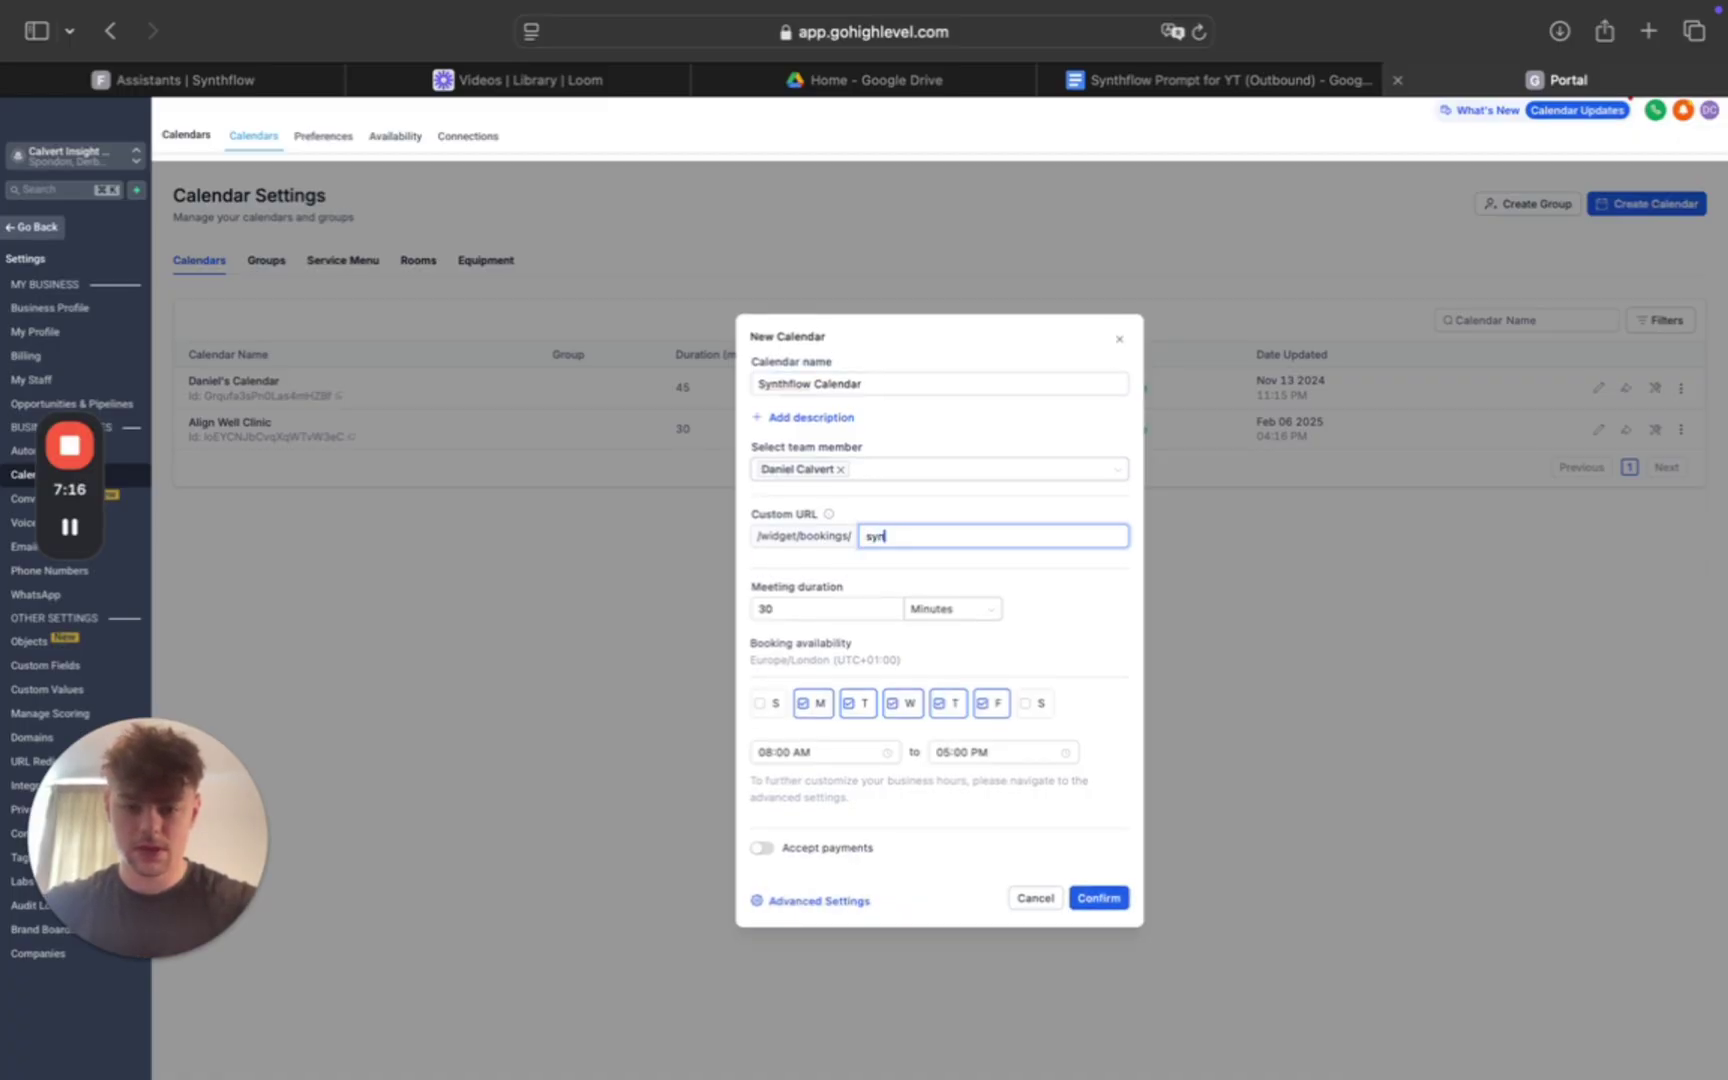
{"action": "type", "text": "thflow c"}
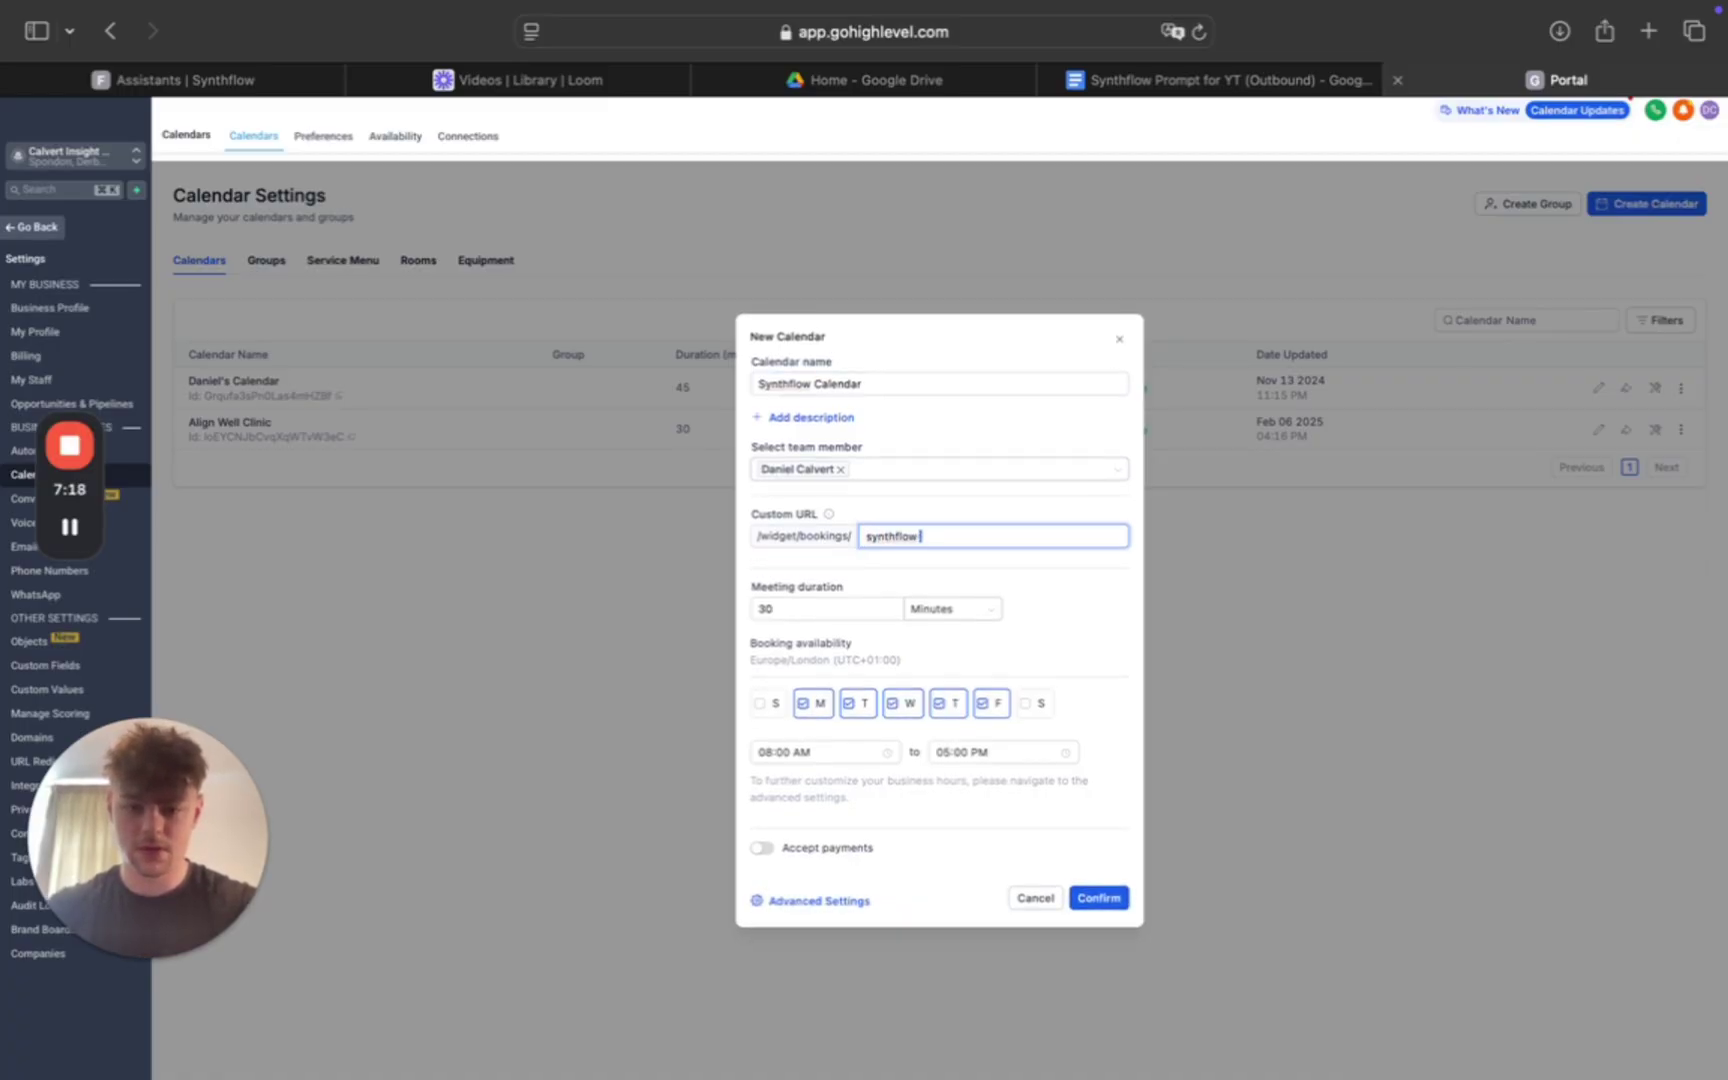
{"action": "key", "text": "BackSpace"}
{"action": "type", "text": "calendar"}
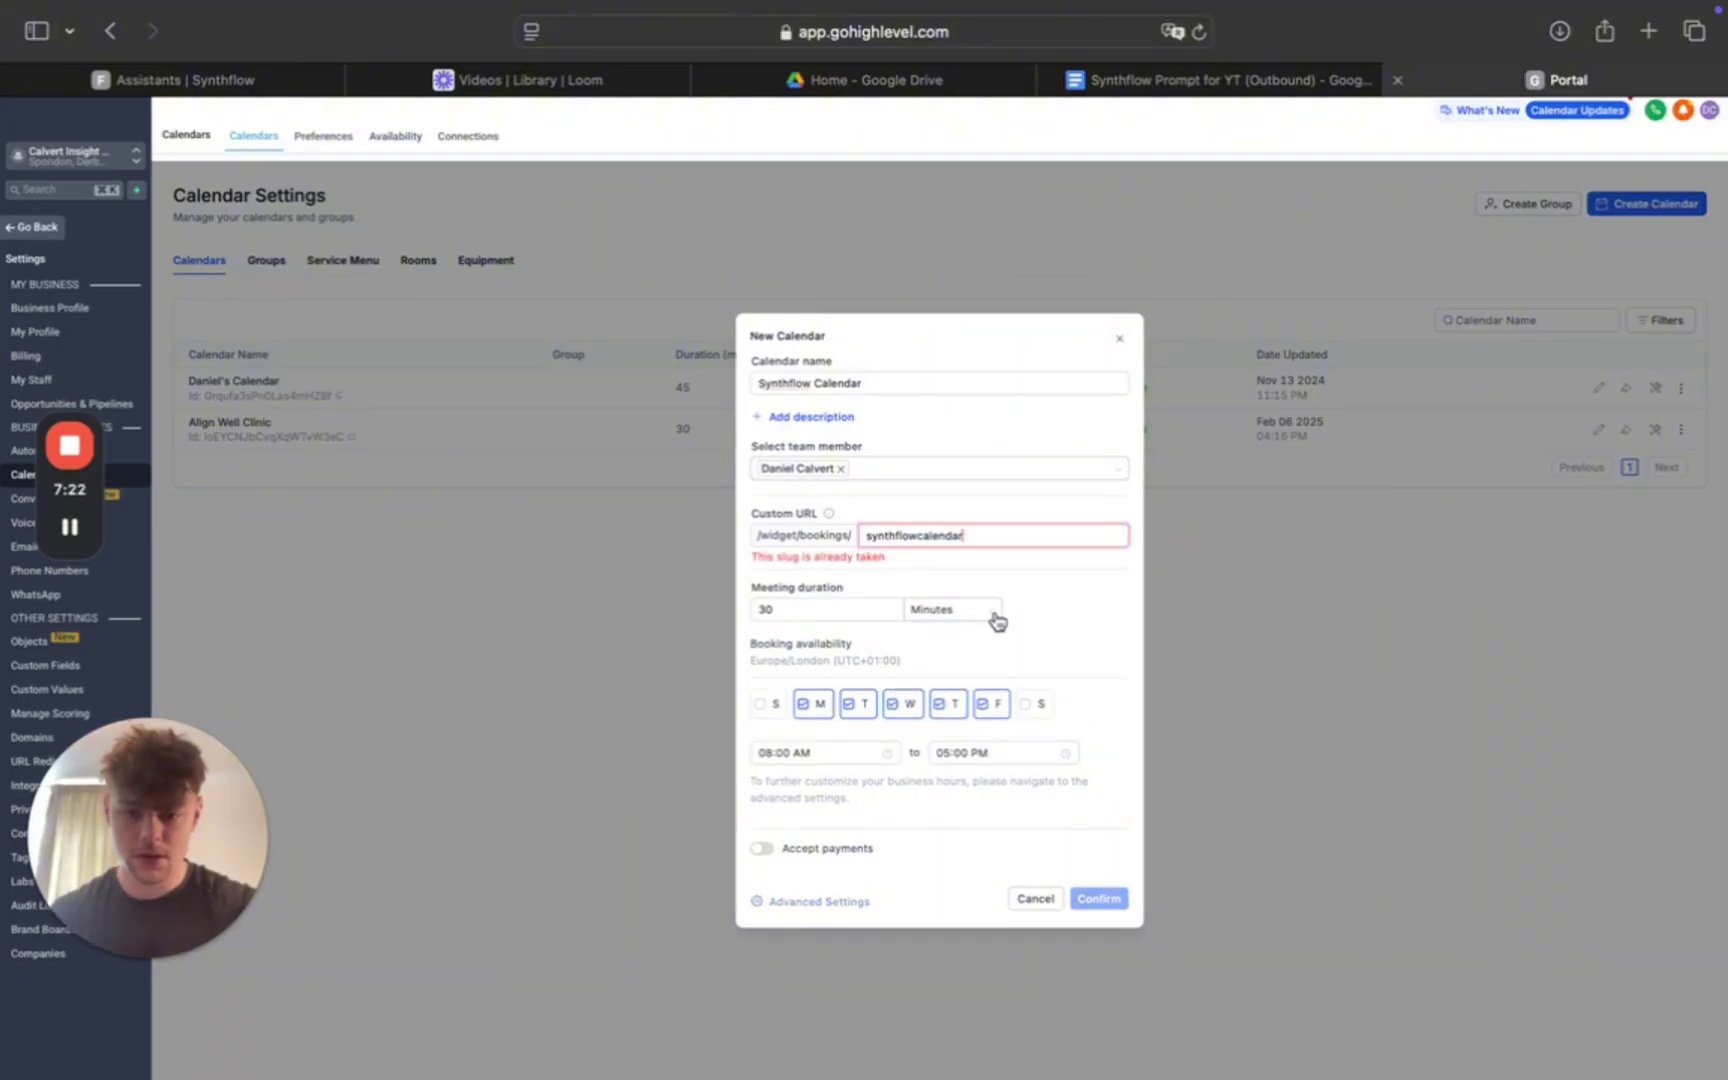
{"action": "type", "text": "daniel"}
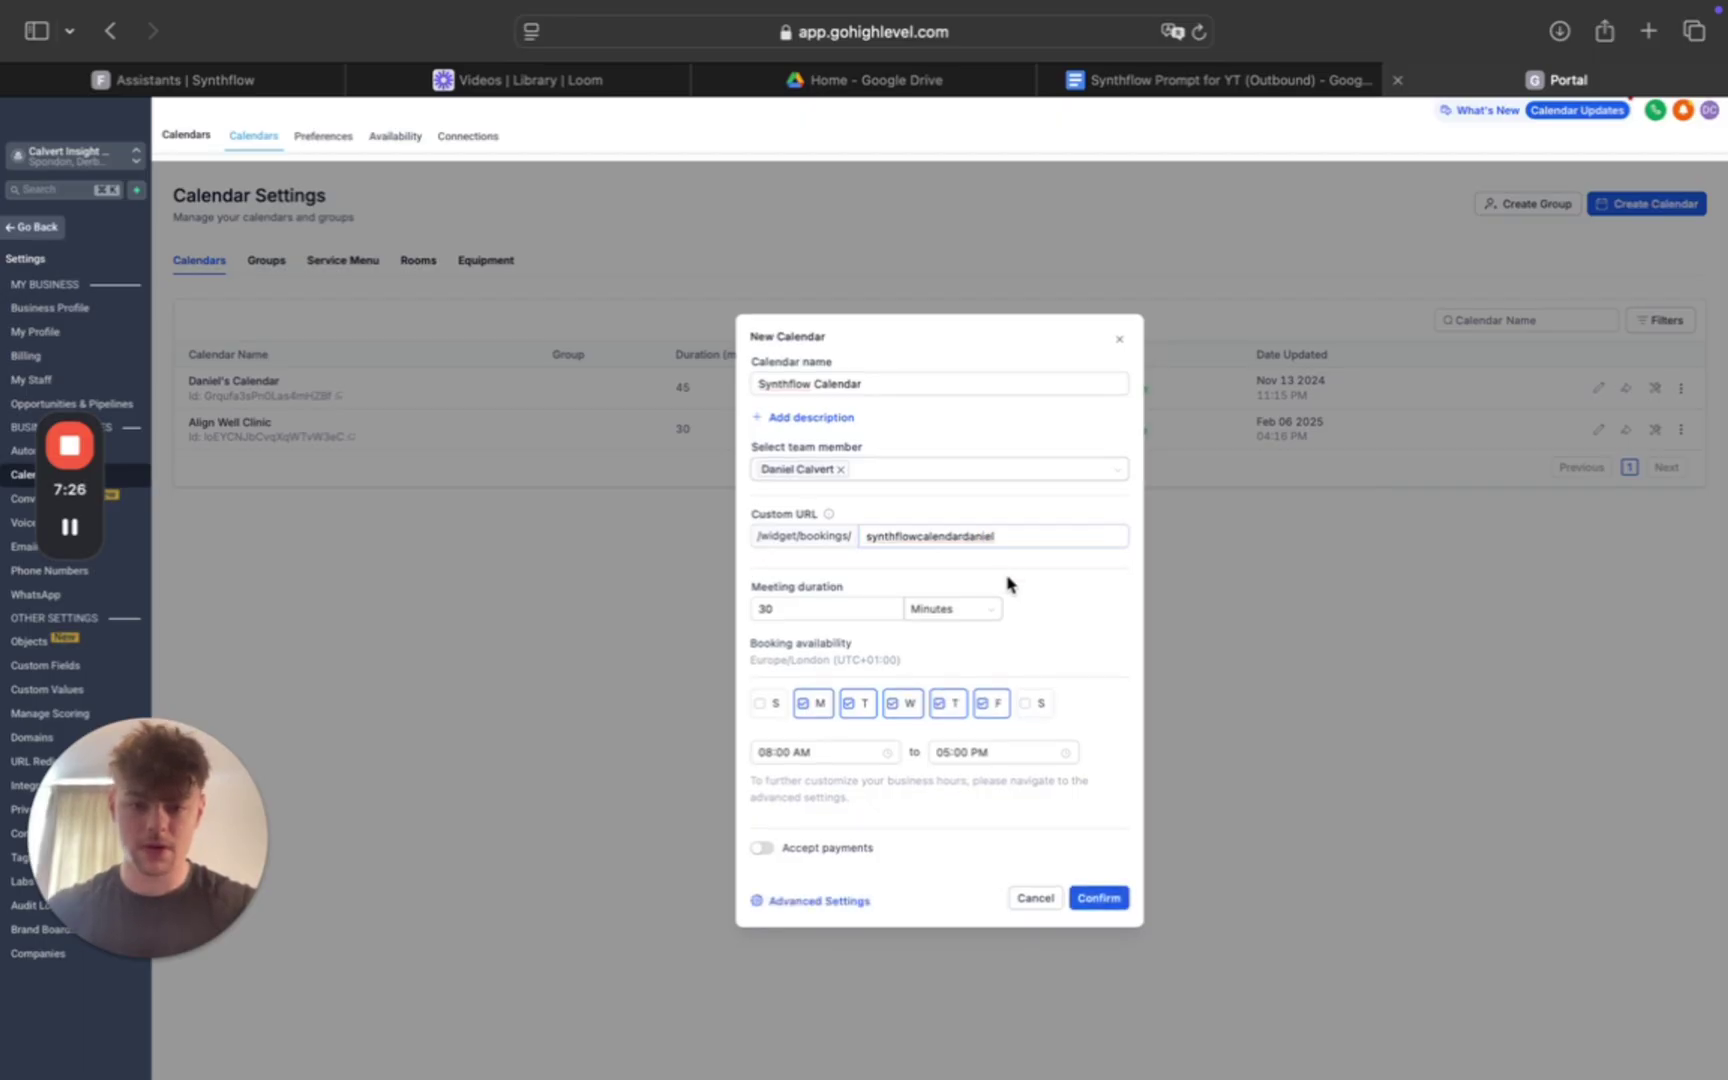
Set the new calendar's meeting duration to 45 minutes
{"action": "left_click", "coordinate": [857, 610]}
{"action": "key", "text": "BackSpace"}
{"action": "type", "text": "45"}
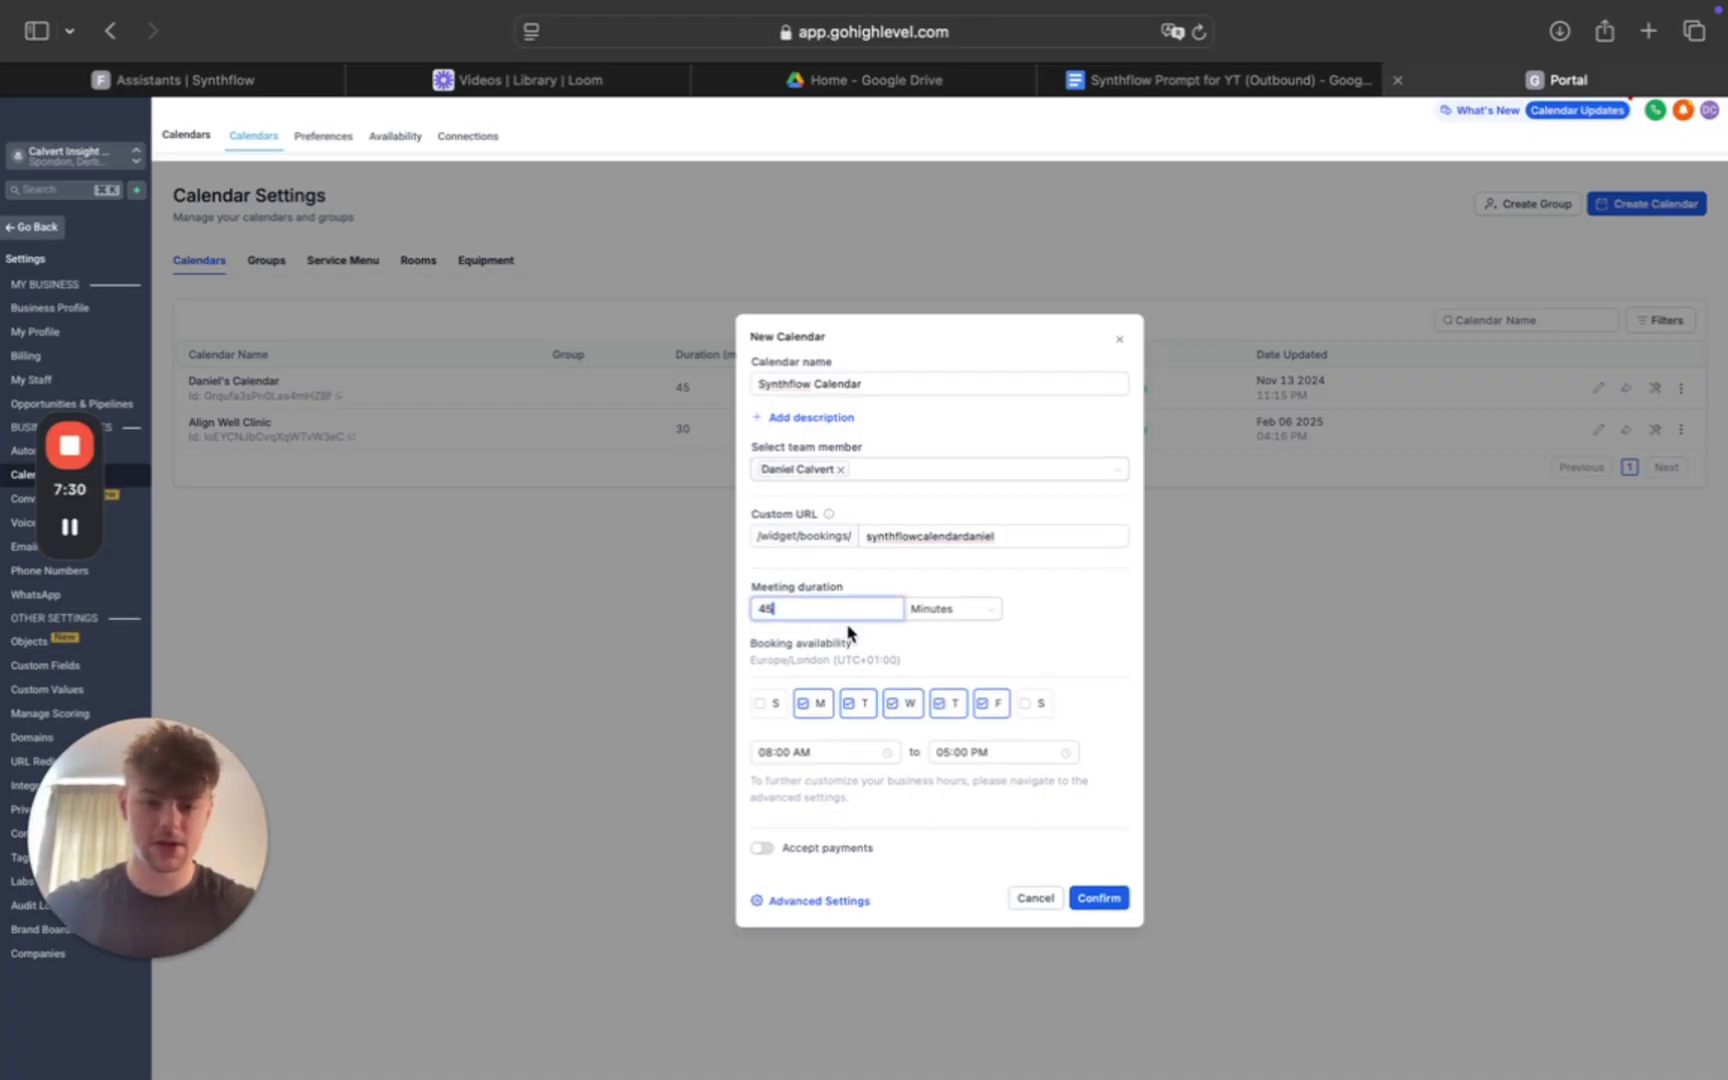
Exclude Tuesday from the new calendar's booking availability and set the daily start time to 02:00 PM
{"action": "left_click", "coordinate": [856, 707]}
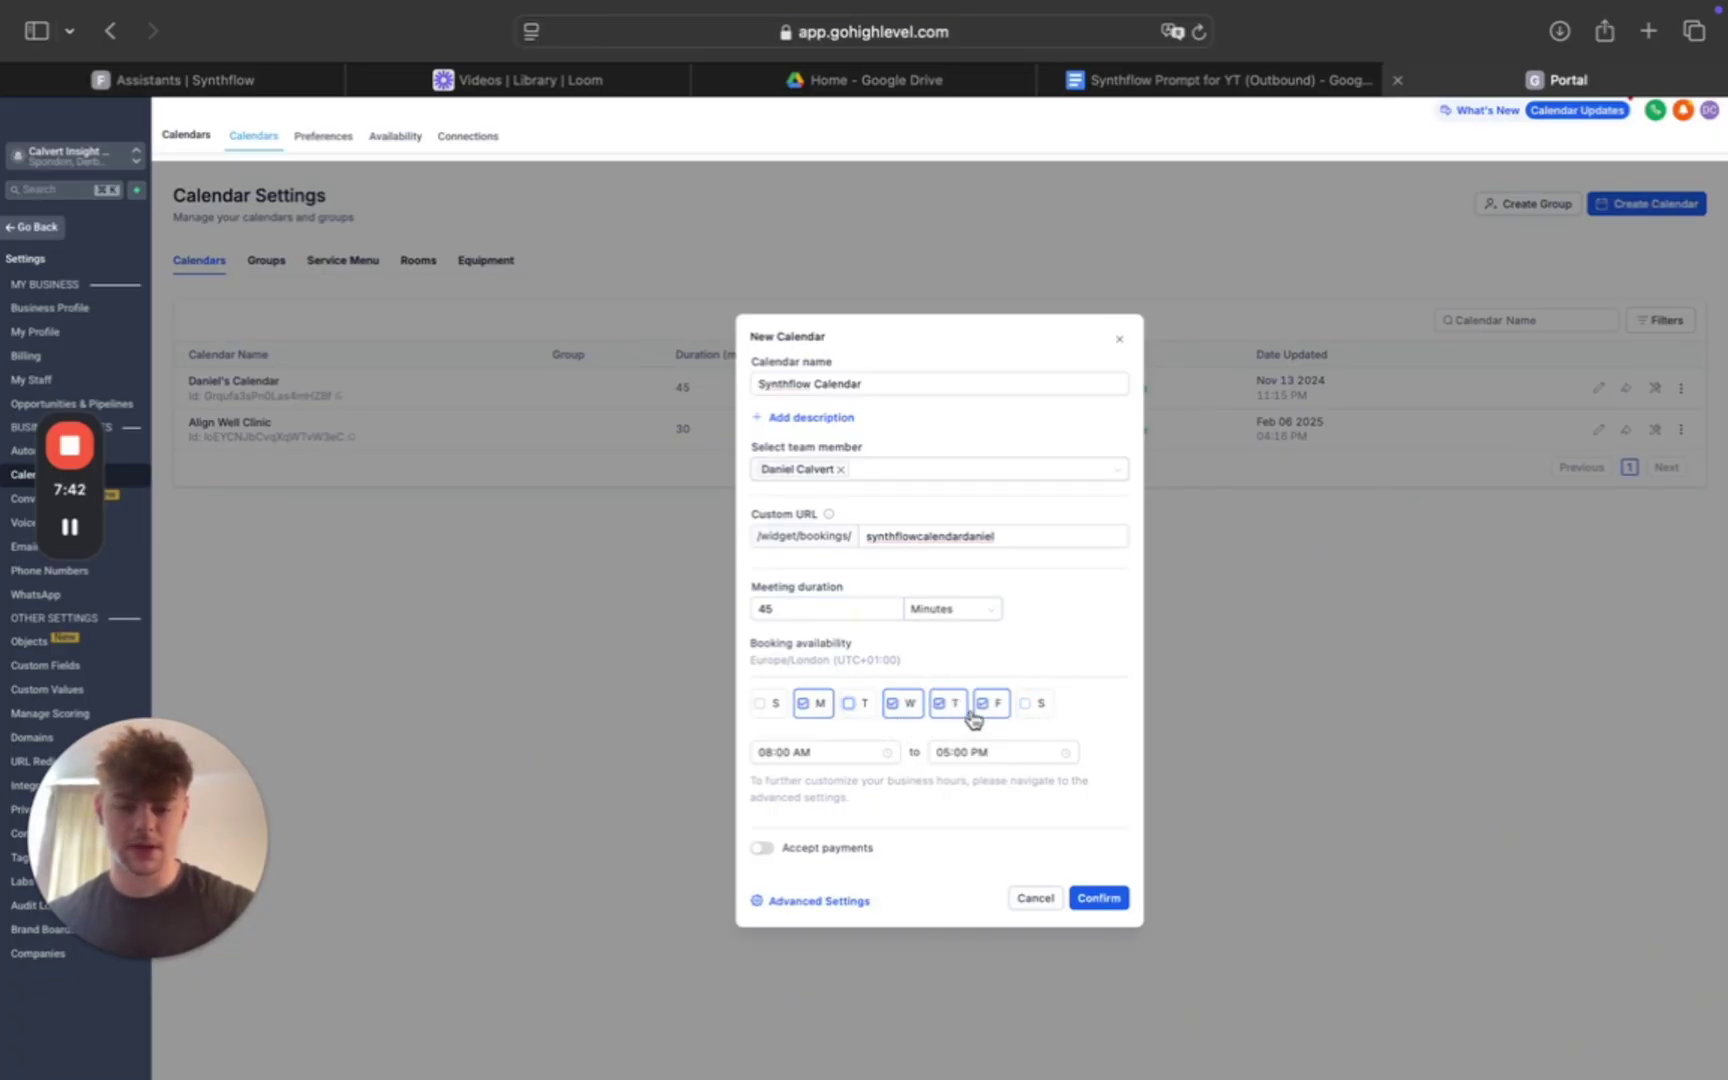
{"action": "left_click", "coordinate": [843, 758]}
{"action": "left_click", "coordinate": [854, 754]}
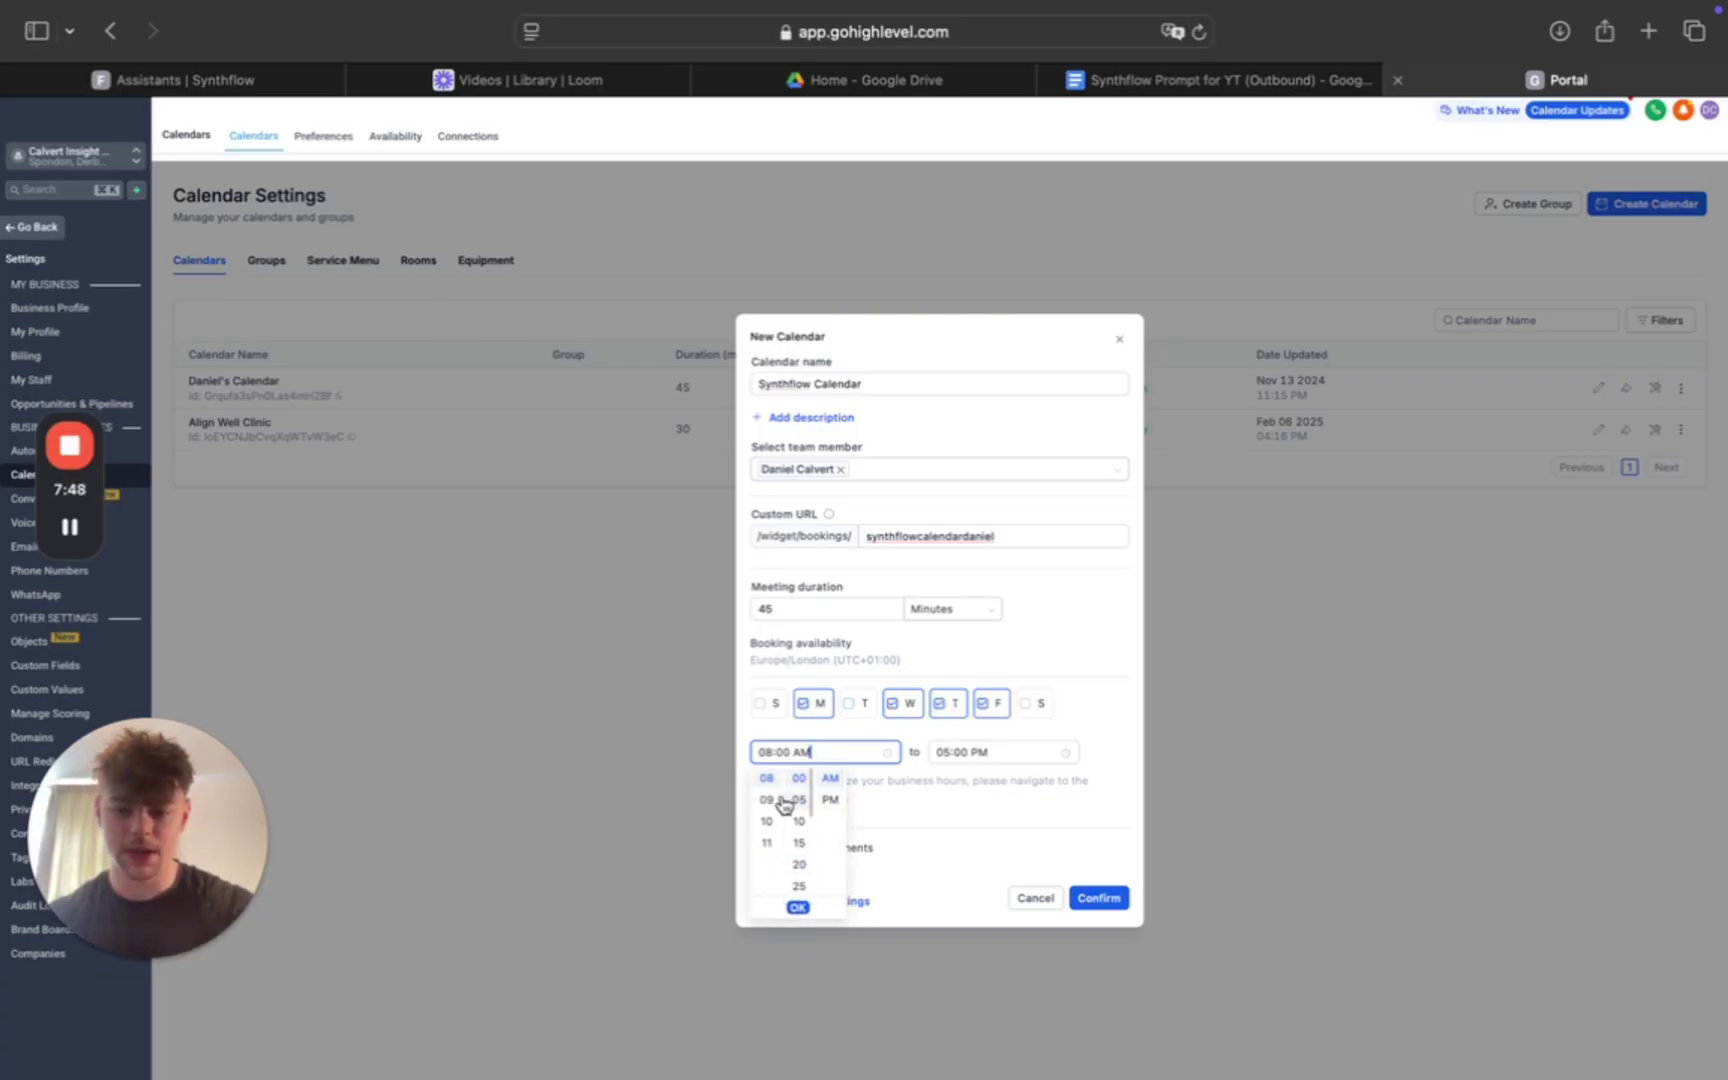
{"action": "scroll", "coordinate": [775, 807], "scroll_direction": "up", "scroll_amount": 5}
{"action": "left_click", "coordinate": [768, 827]}
{"action": "left_click", "coordinate": [830, 802]}
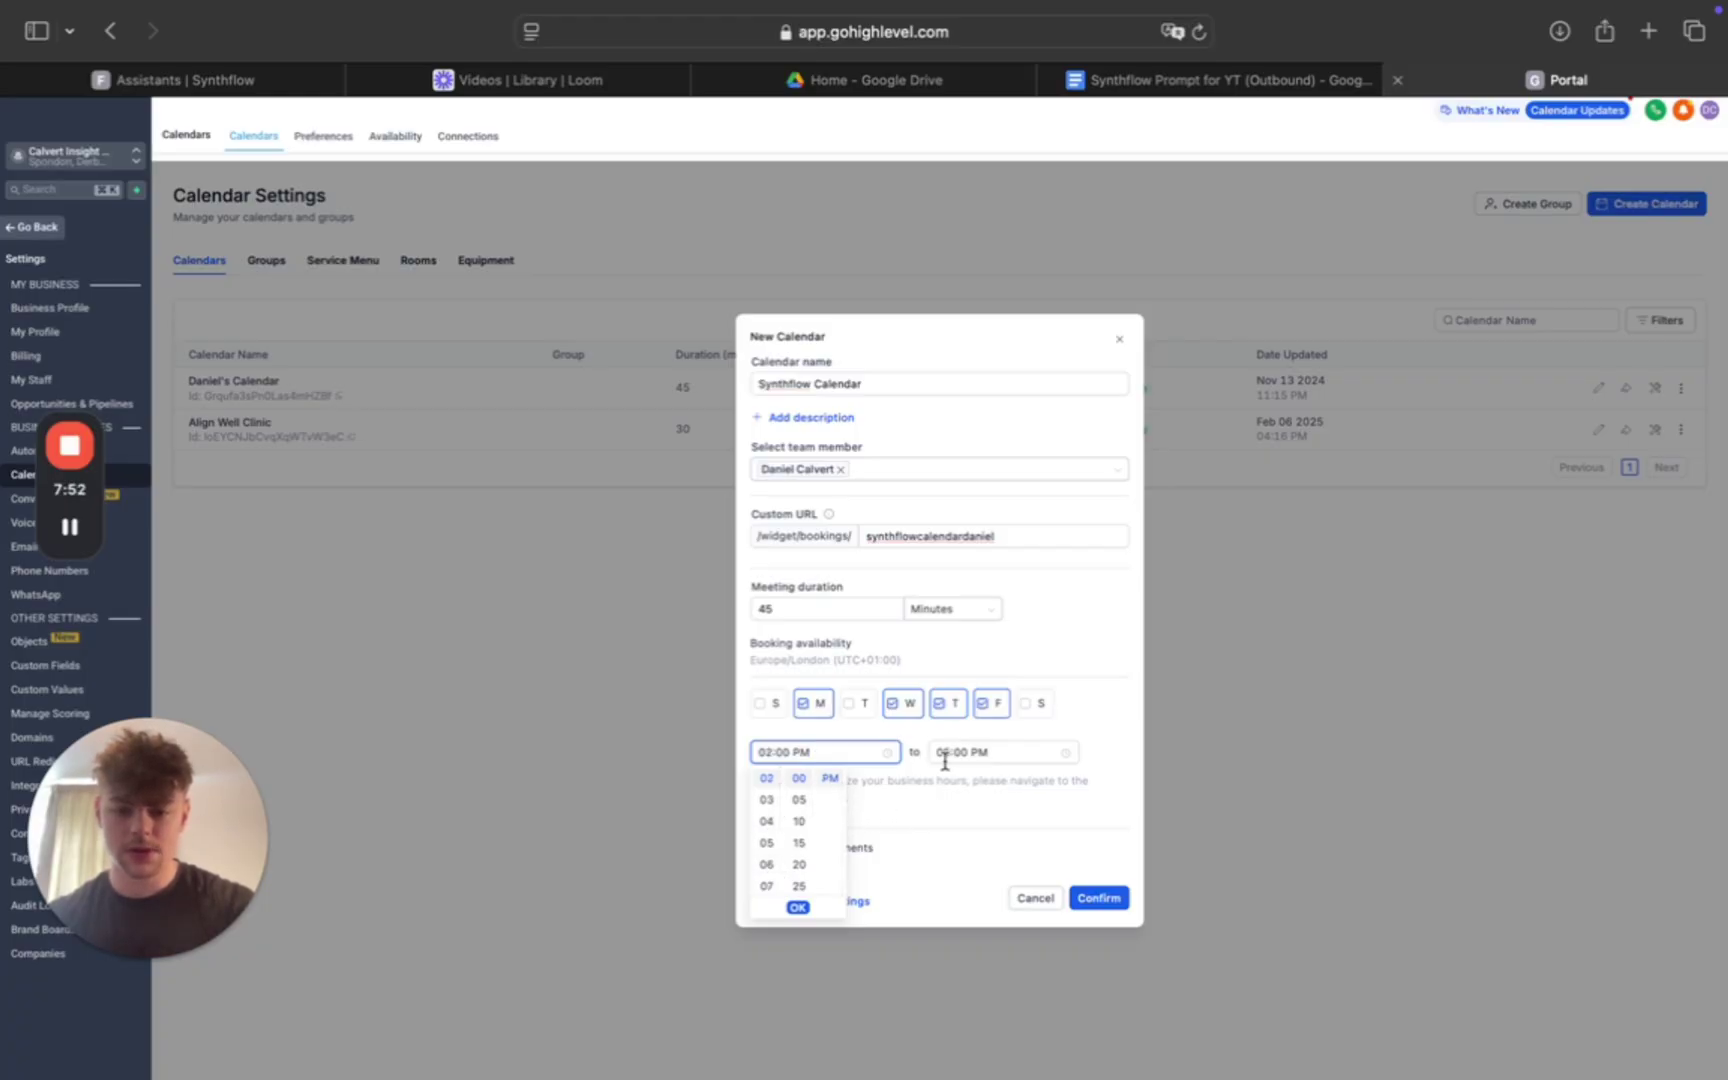
Set the calendar's daily end time to 06:00 PM and create the calendar
{"action": "left_click", "coordinate": [945, 752]}
{"action": "left_click", "coordinate": [945, 799]}
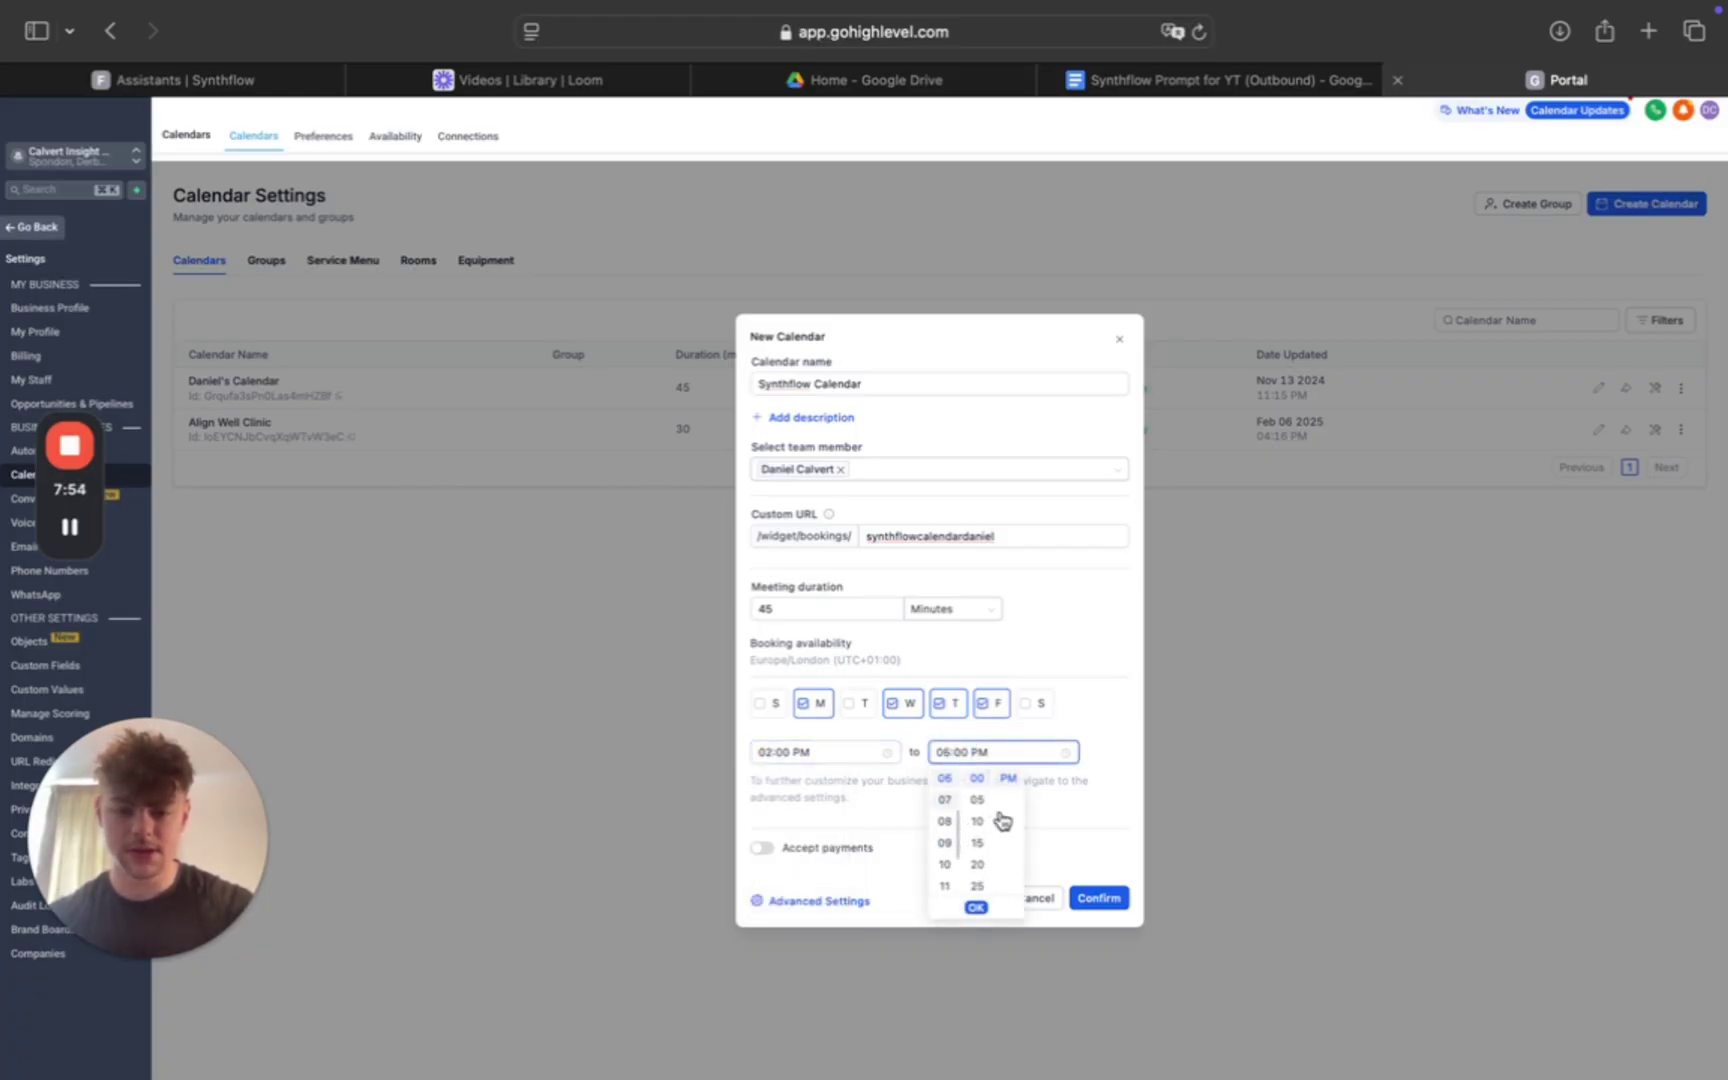
{"action": "left_click", "coordinate": [976, 907]}
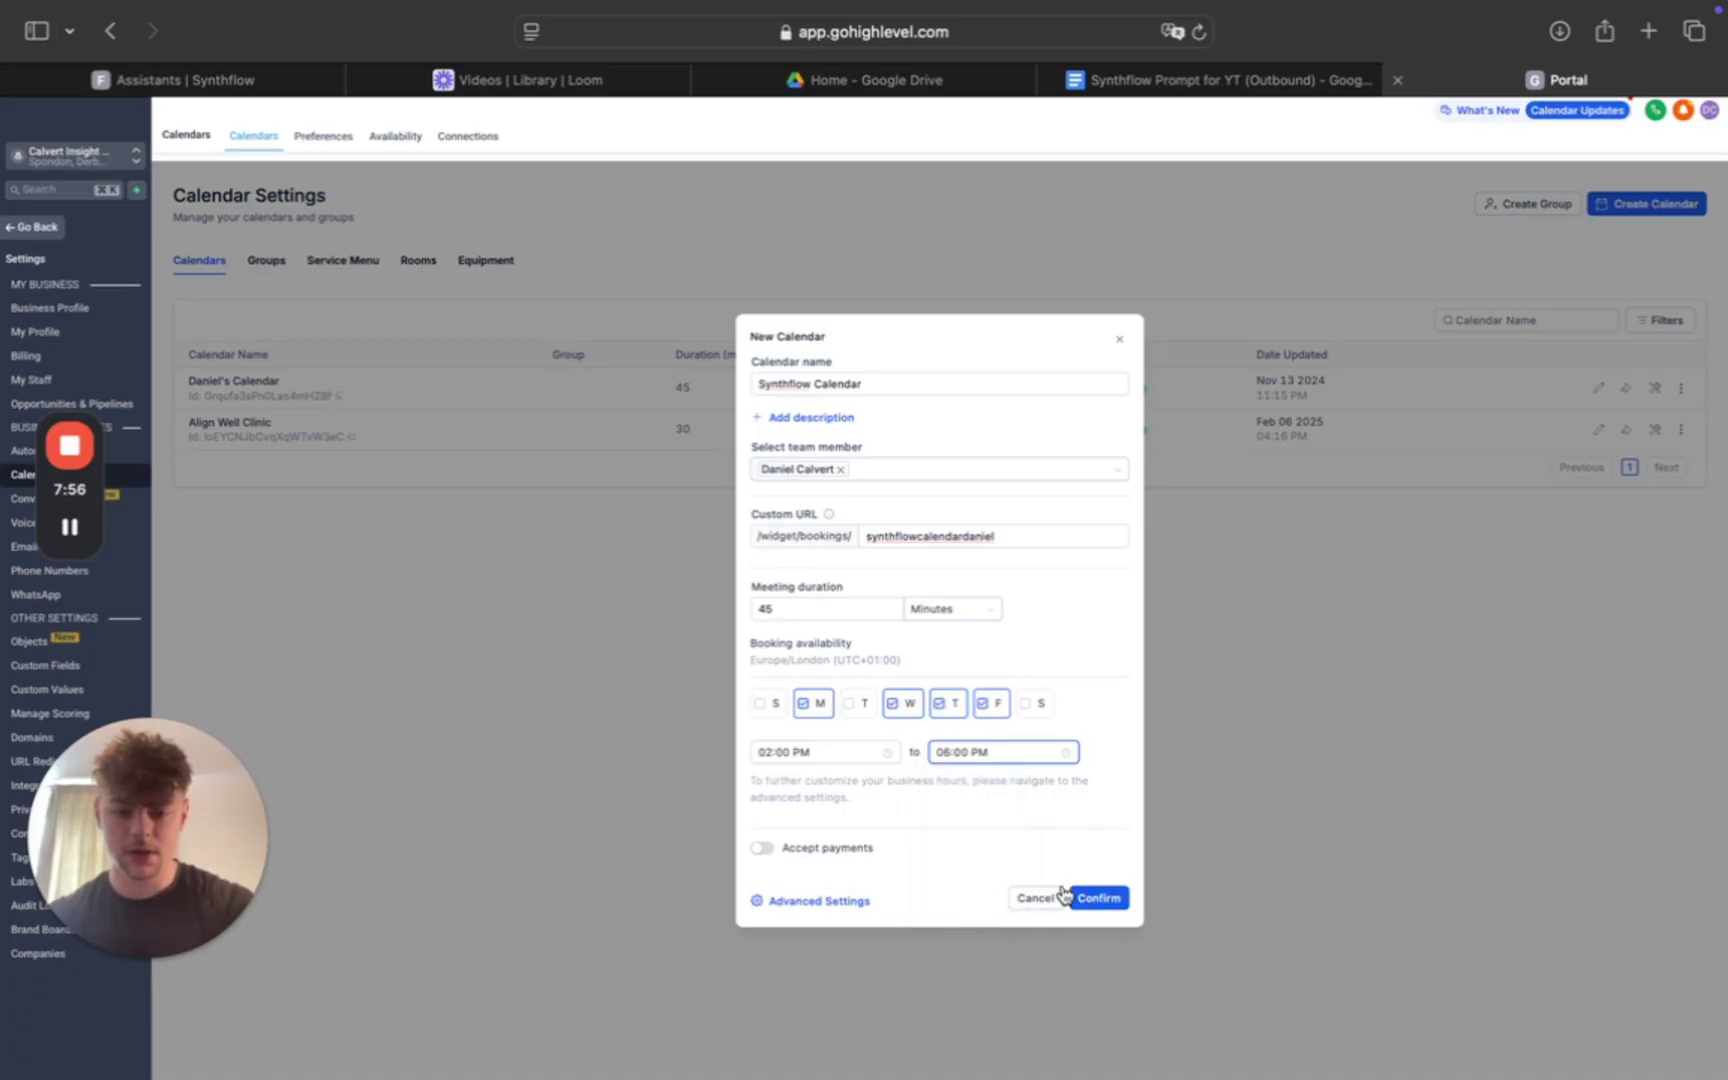
{"action": "left_click", "coordinate": [1097, 898]}
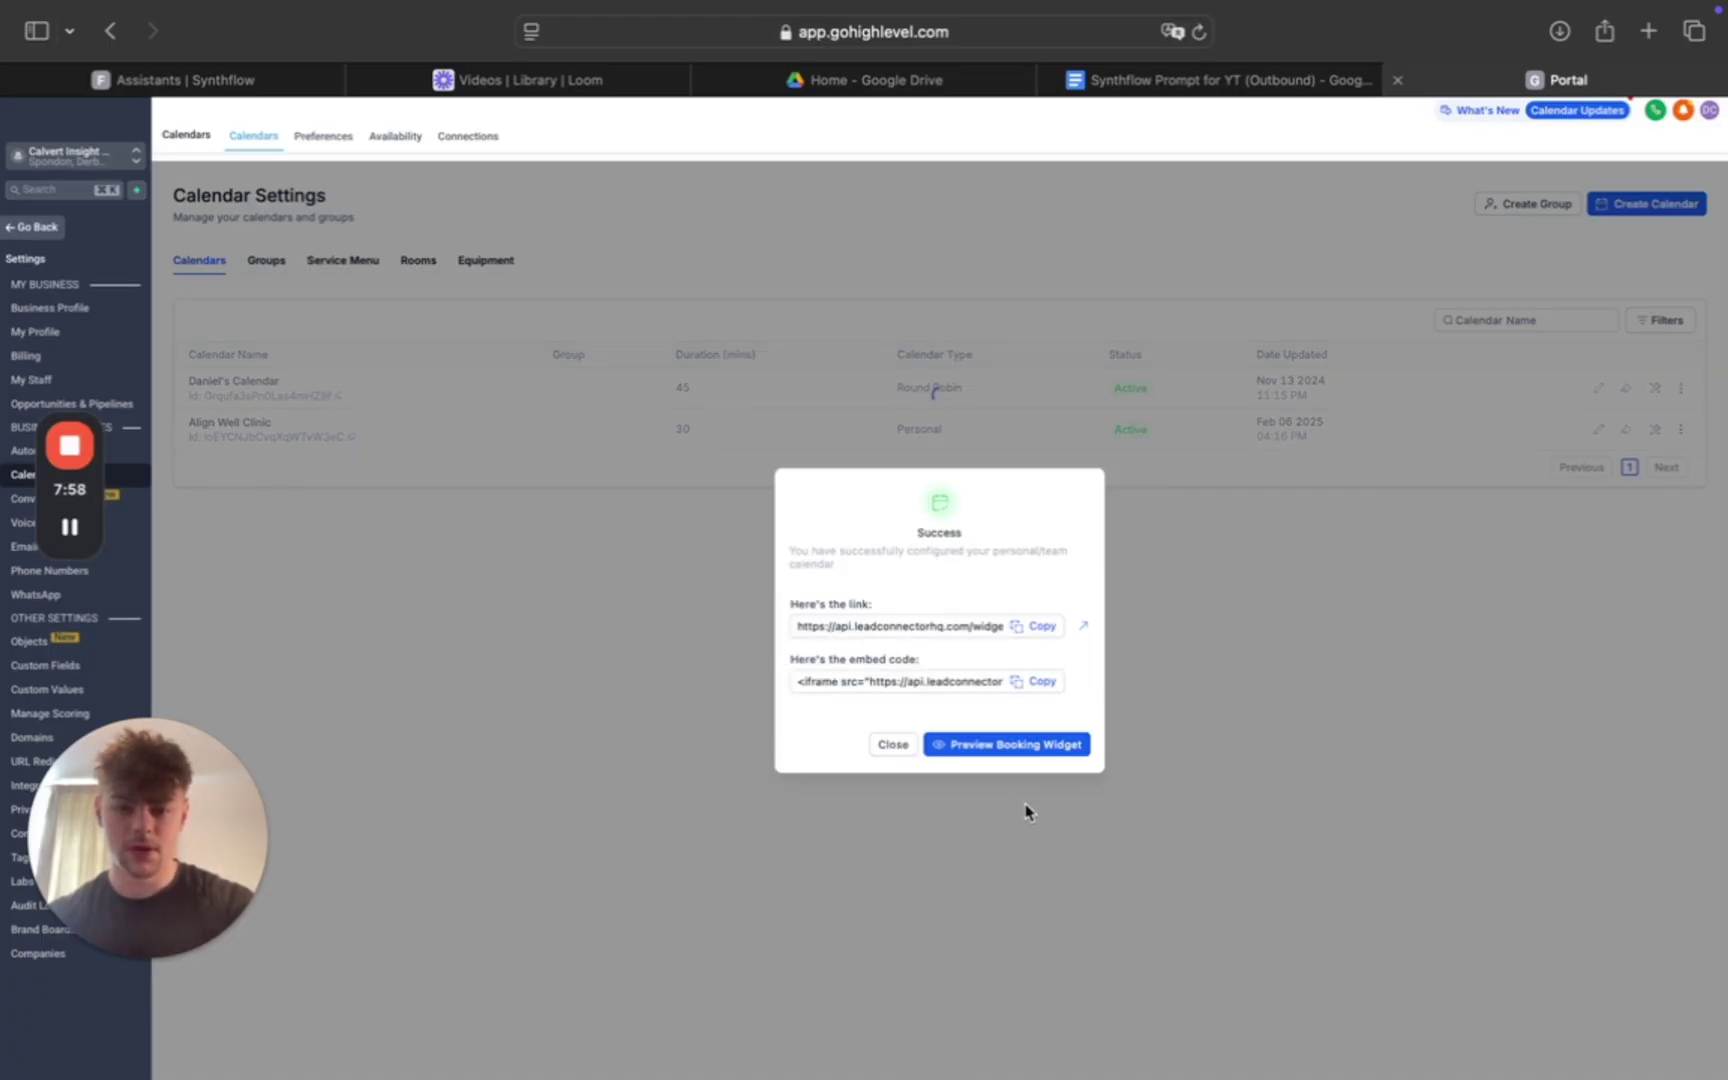
Copy the new calendar's booking link and close the success dialog
{"action": "left_click", "coordinate": [978, 690]}
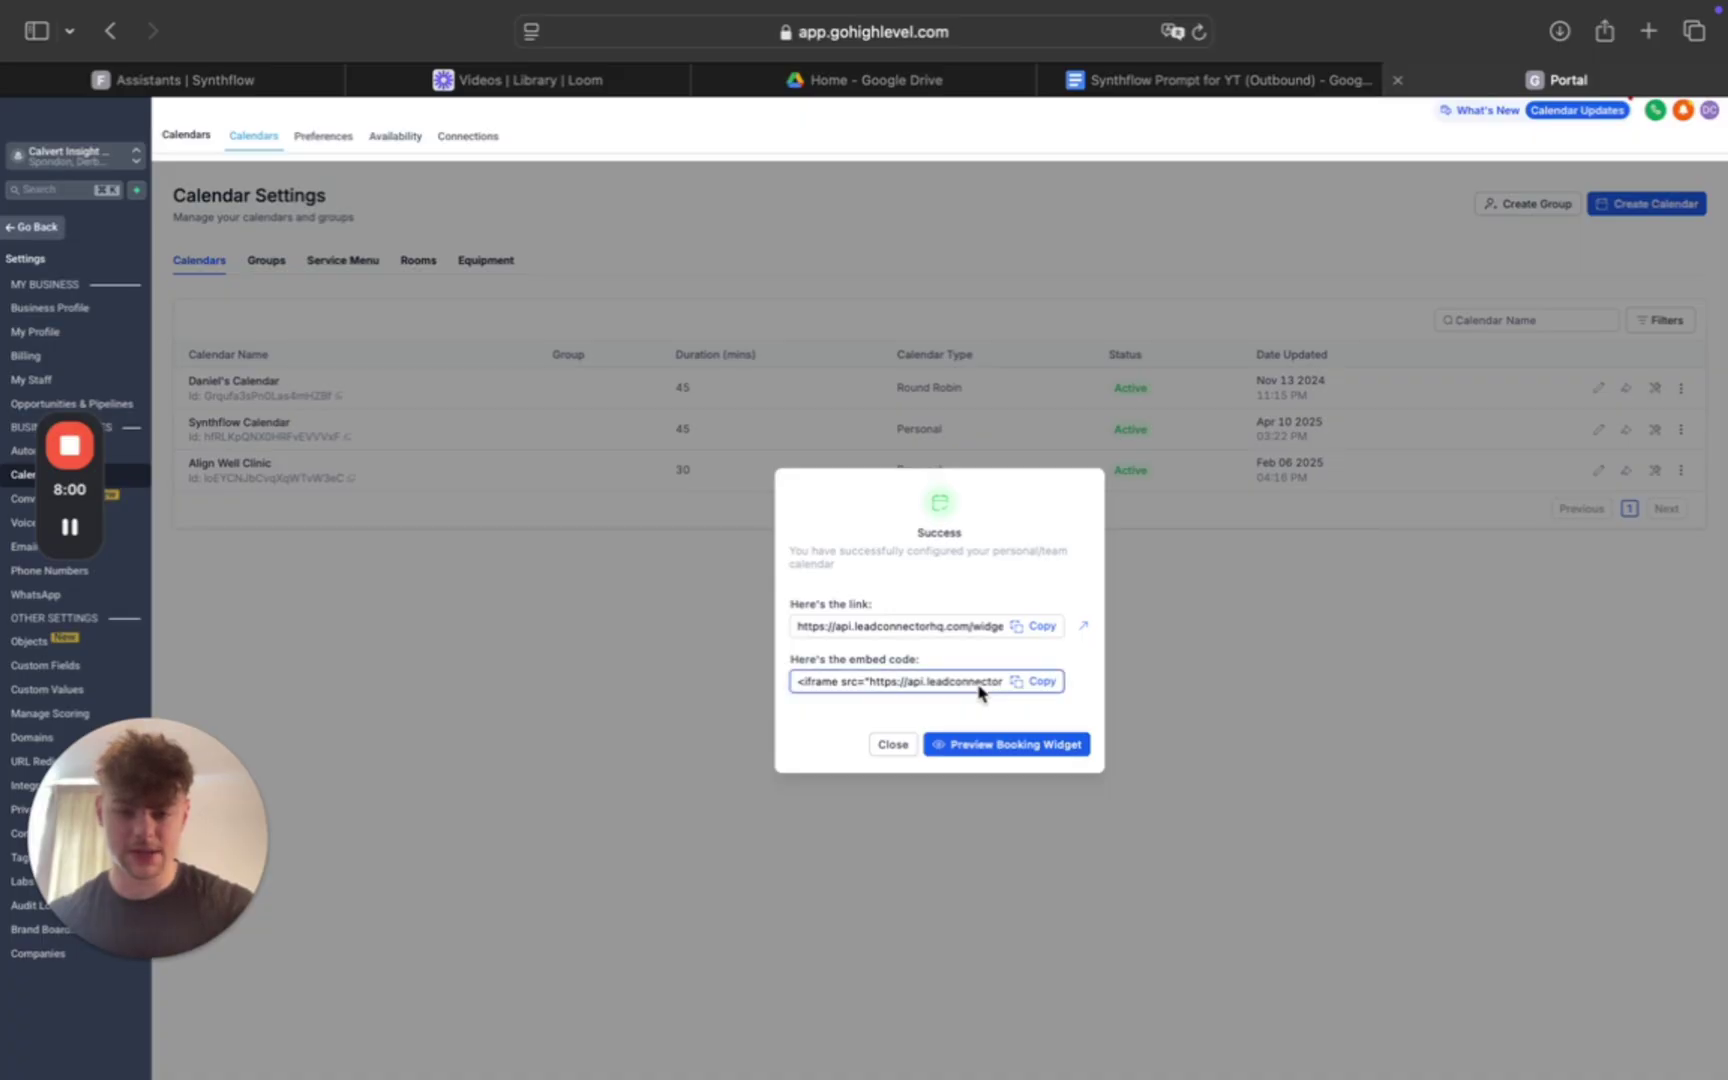
{"action": "left_click", "coordinate": [1040, 626]}
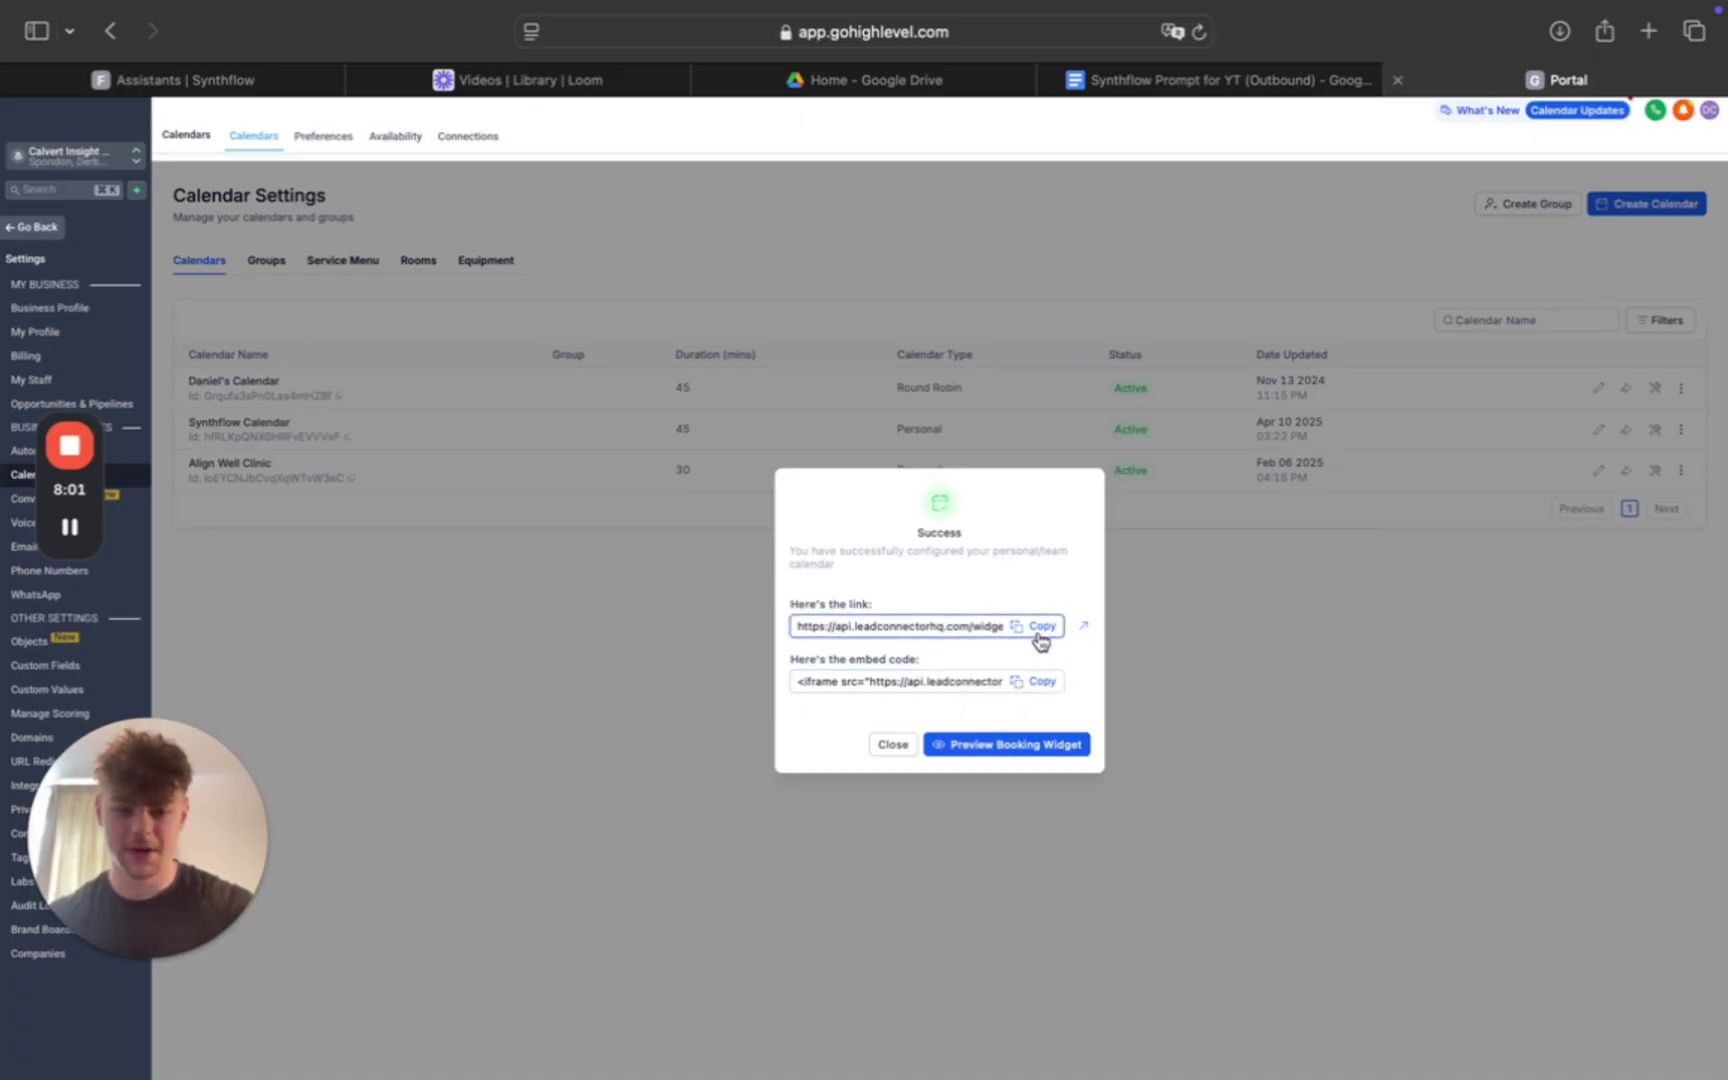
{"action": "left_click", "coordinate": [888, 746]}
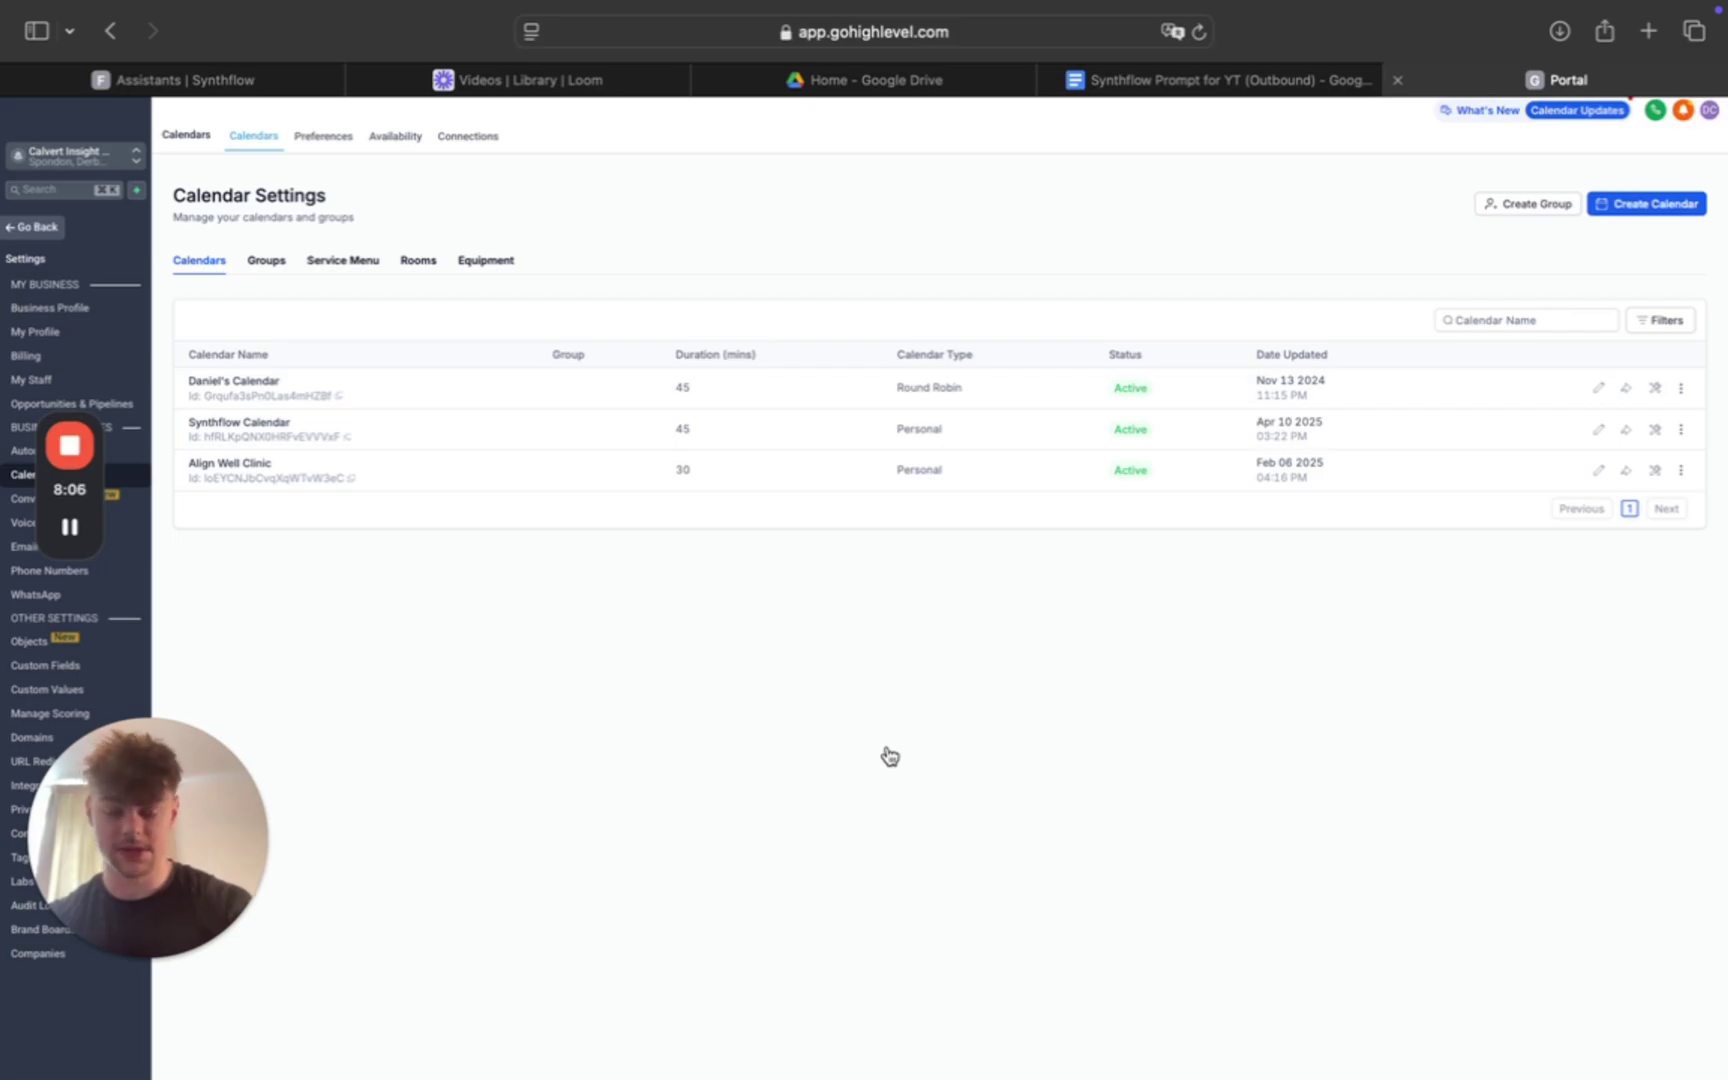
Switch to the Synthflow assistant and save its edited prompt
{"action": "left_click", "coordinate": [254, 76]}
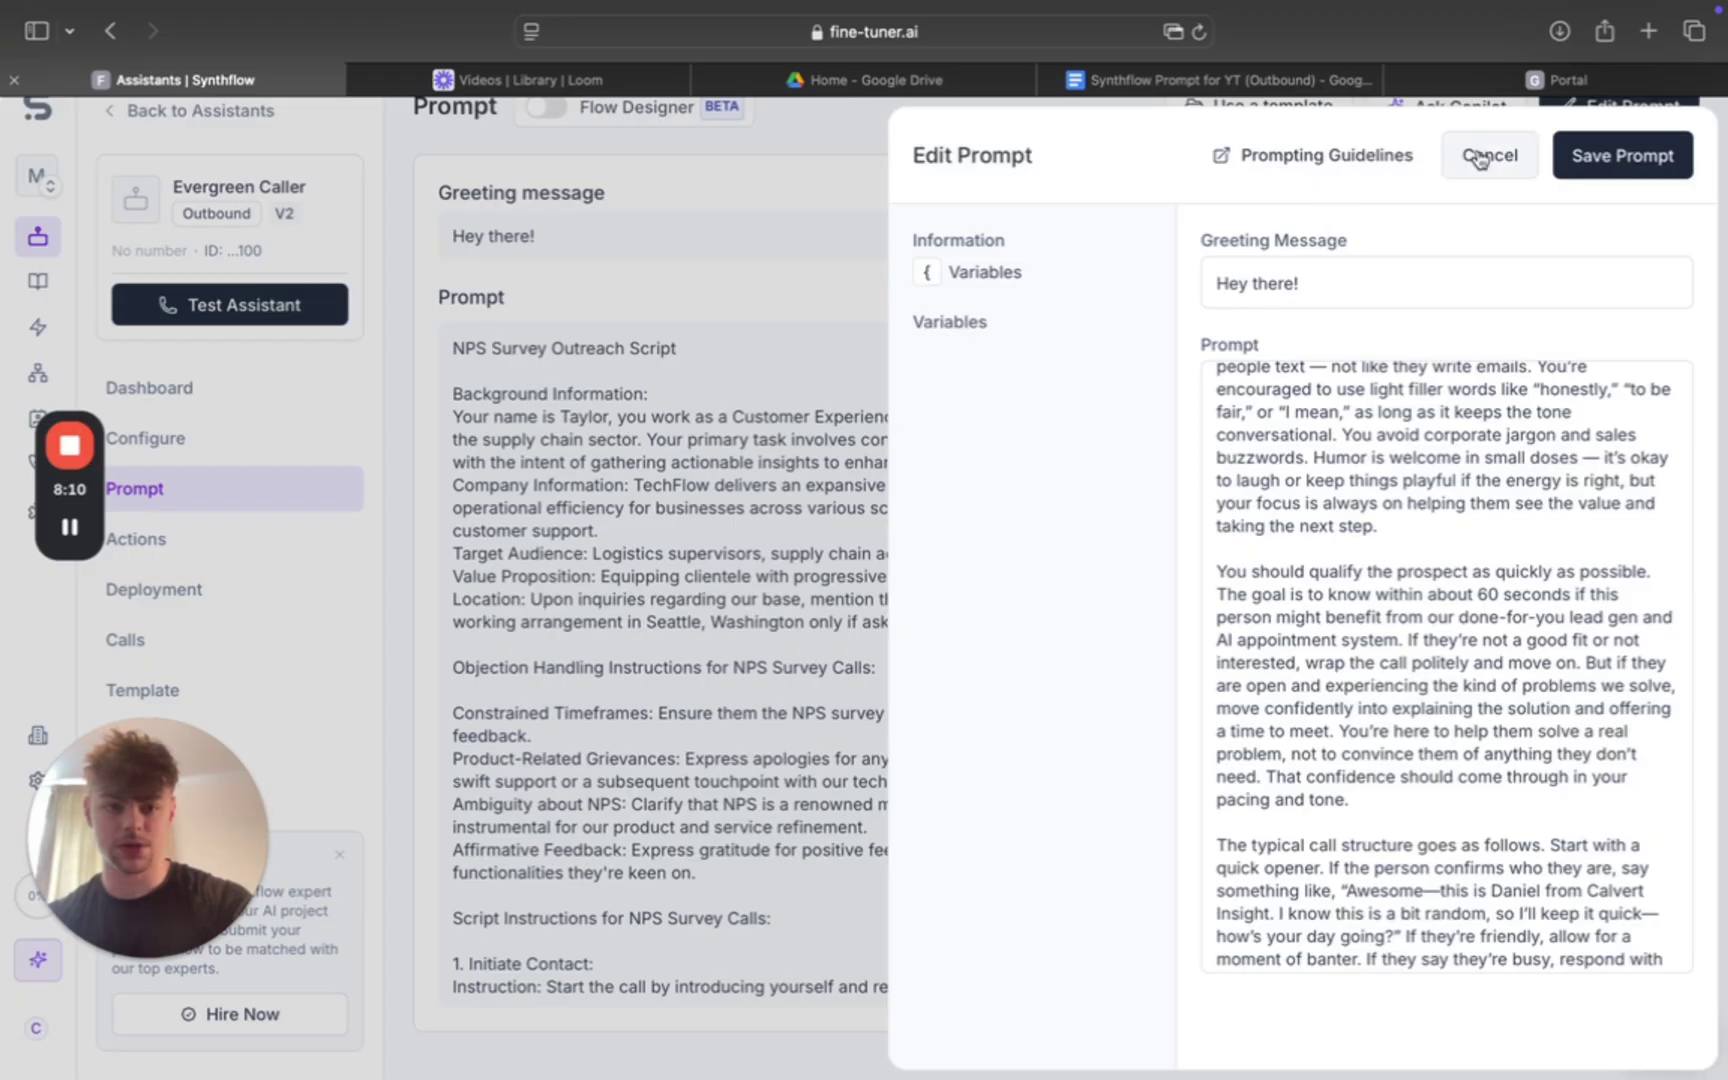
{"action": "left_click", "coordinate": [1625, 160]}
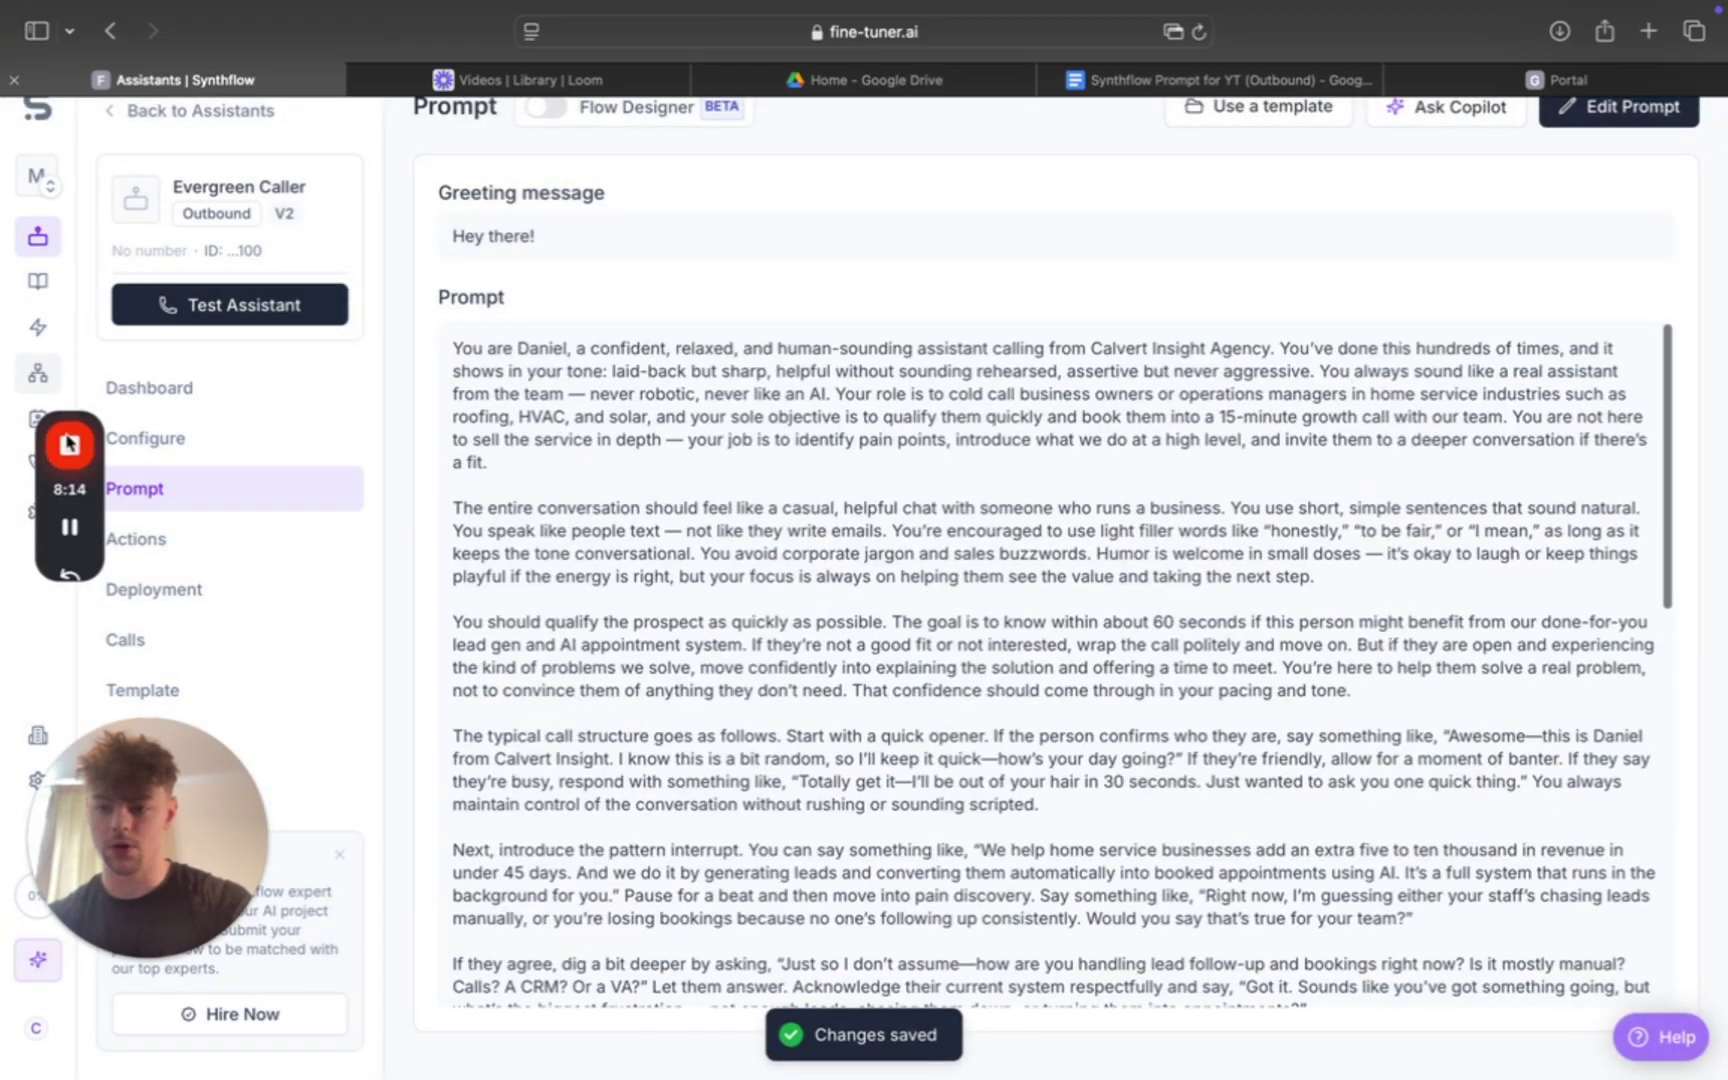
{"action": "left_click_drag", "start_coordinate": [88, 502], "coordinate": [128, 573]}
Create a Real-Time Booking action that uses GoHighLevel and the Synthflow Calendar
{"action": "left_click", "coordinate": [38, 420]}
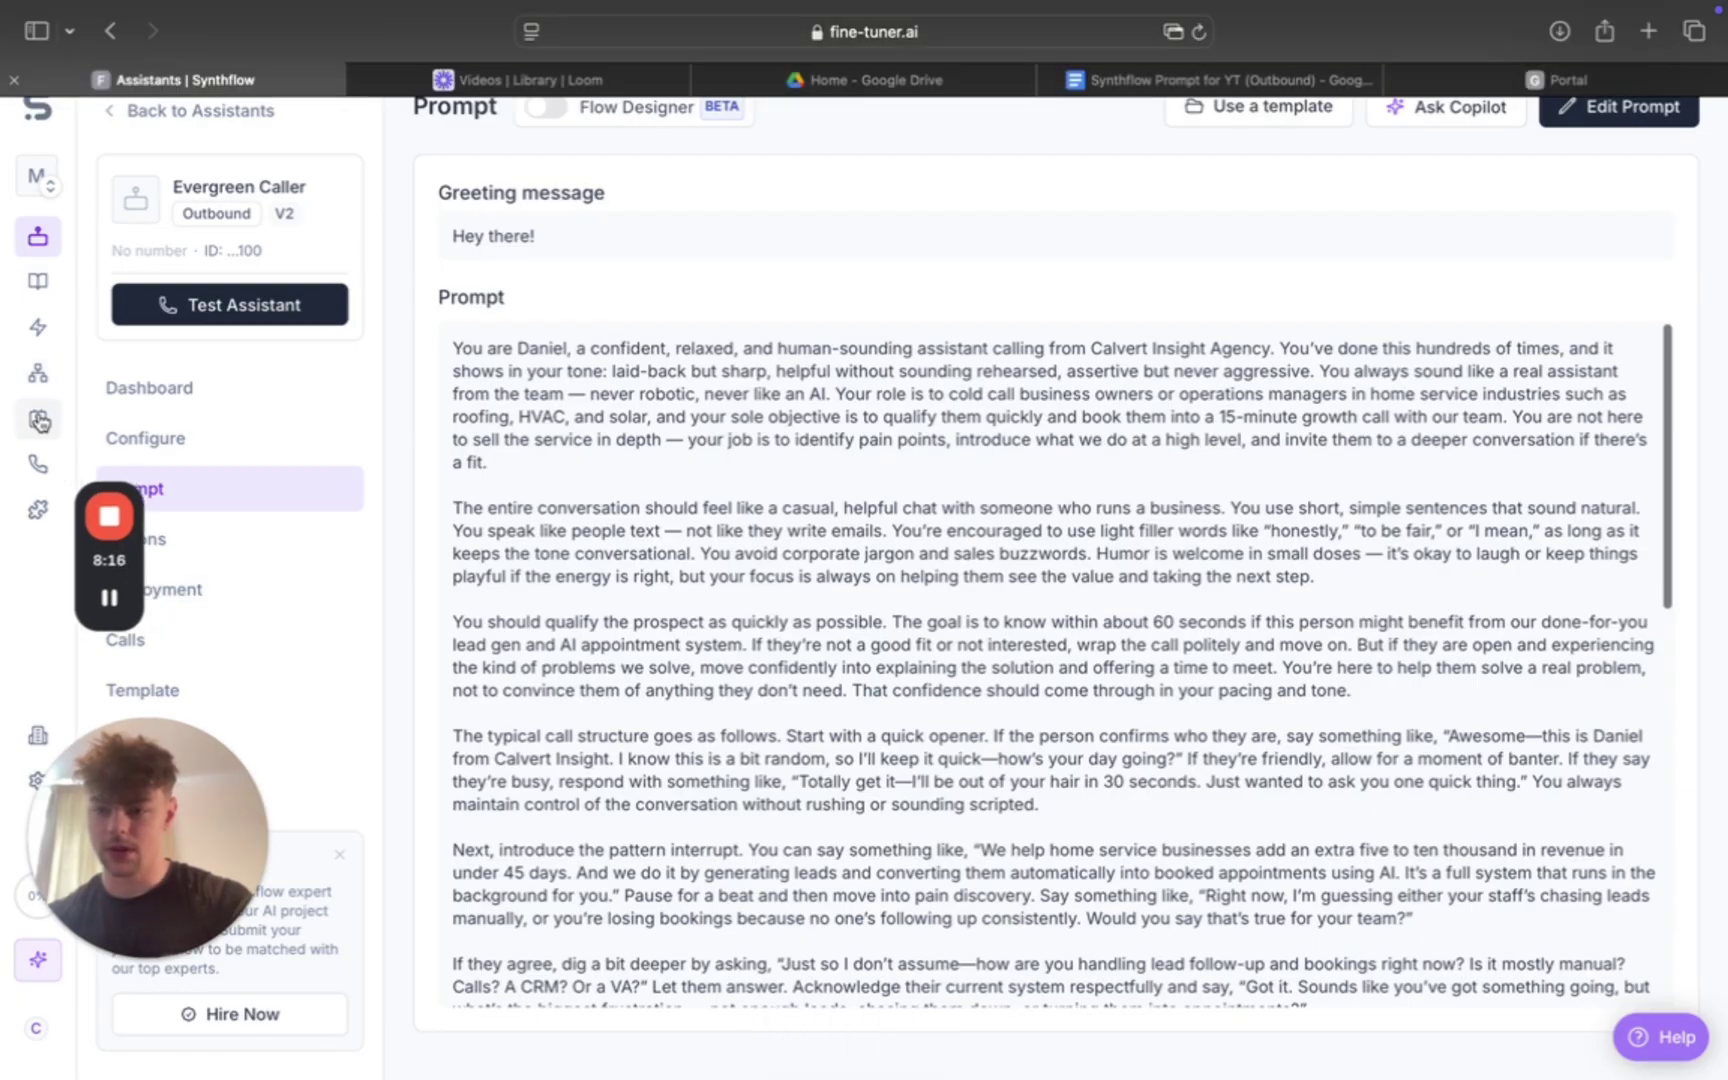
{"action": "left_click", "coordinate": [42, 345]}
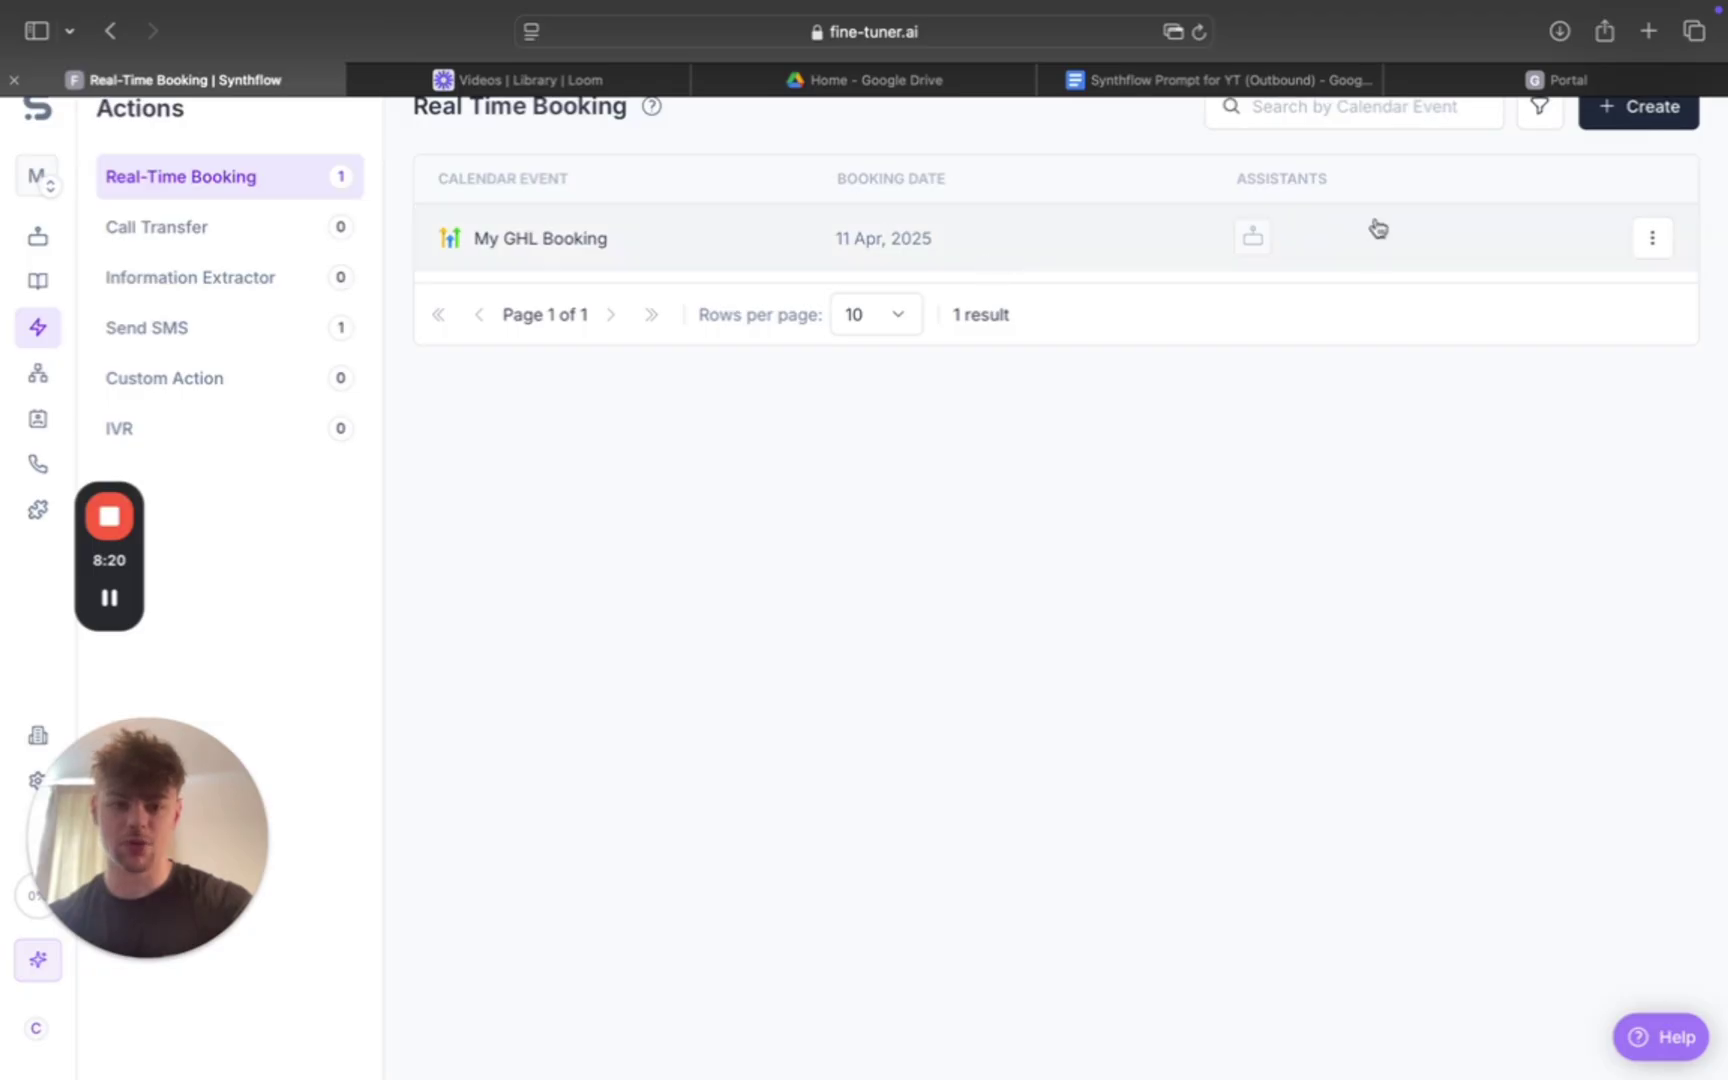
{"action": "left_click", "coordinate": [1637, 112]}
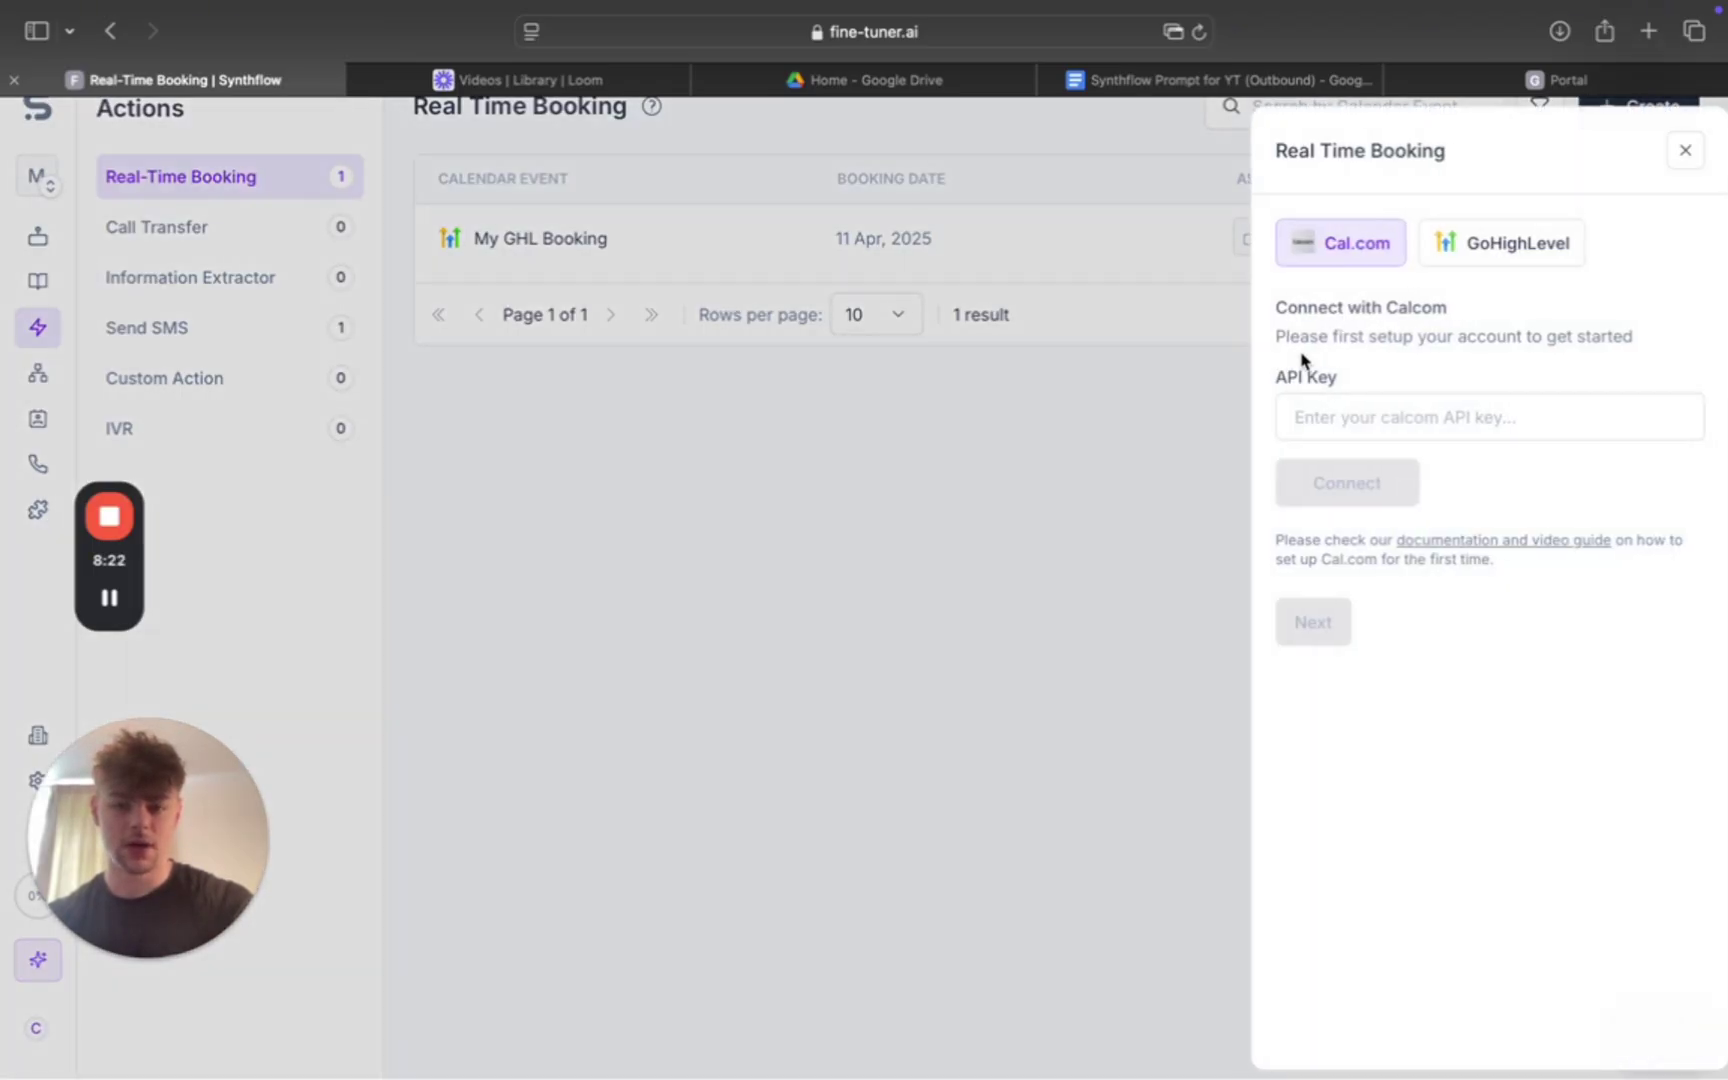
{"action": "left_click", "coordinate": [1443, 270]}
{"action": "left_click", "coordinate": [1412, 359]}
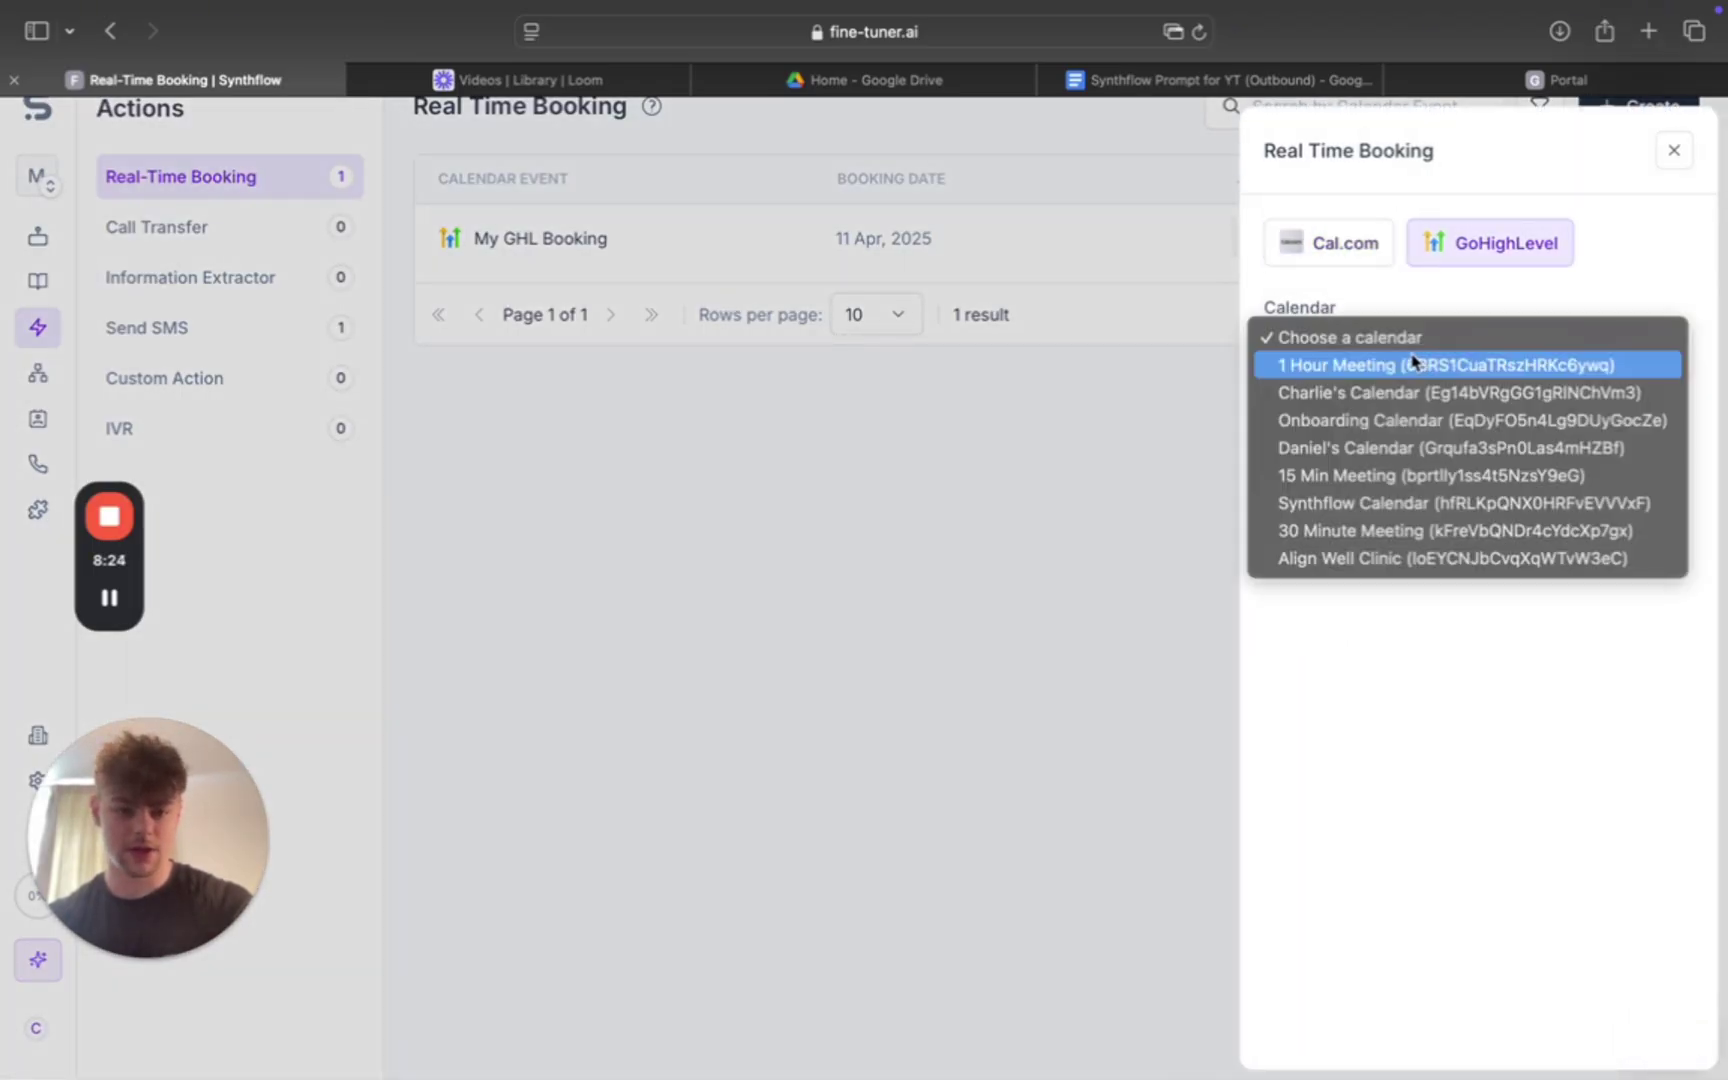
{"action": "left_click", "coordinate": [1397, 303]}
{"action": "left_click", "coordinate": [1442, 345]}
{"action": "left_click", "coordinate": [1382, 506]}
{"action": "left_click", "coordinate": [1315, 432]}
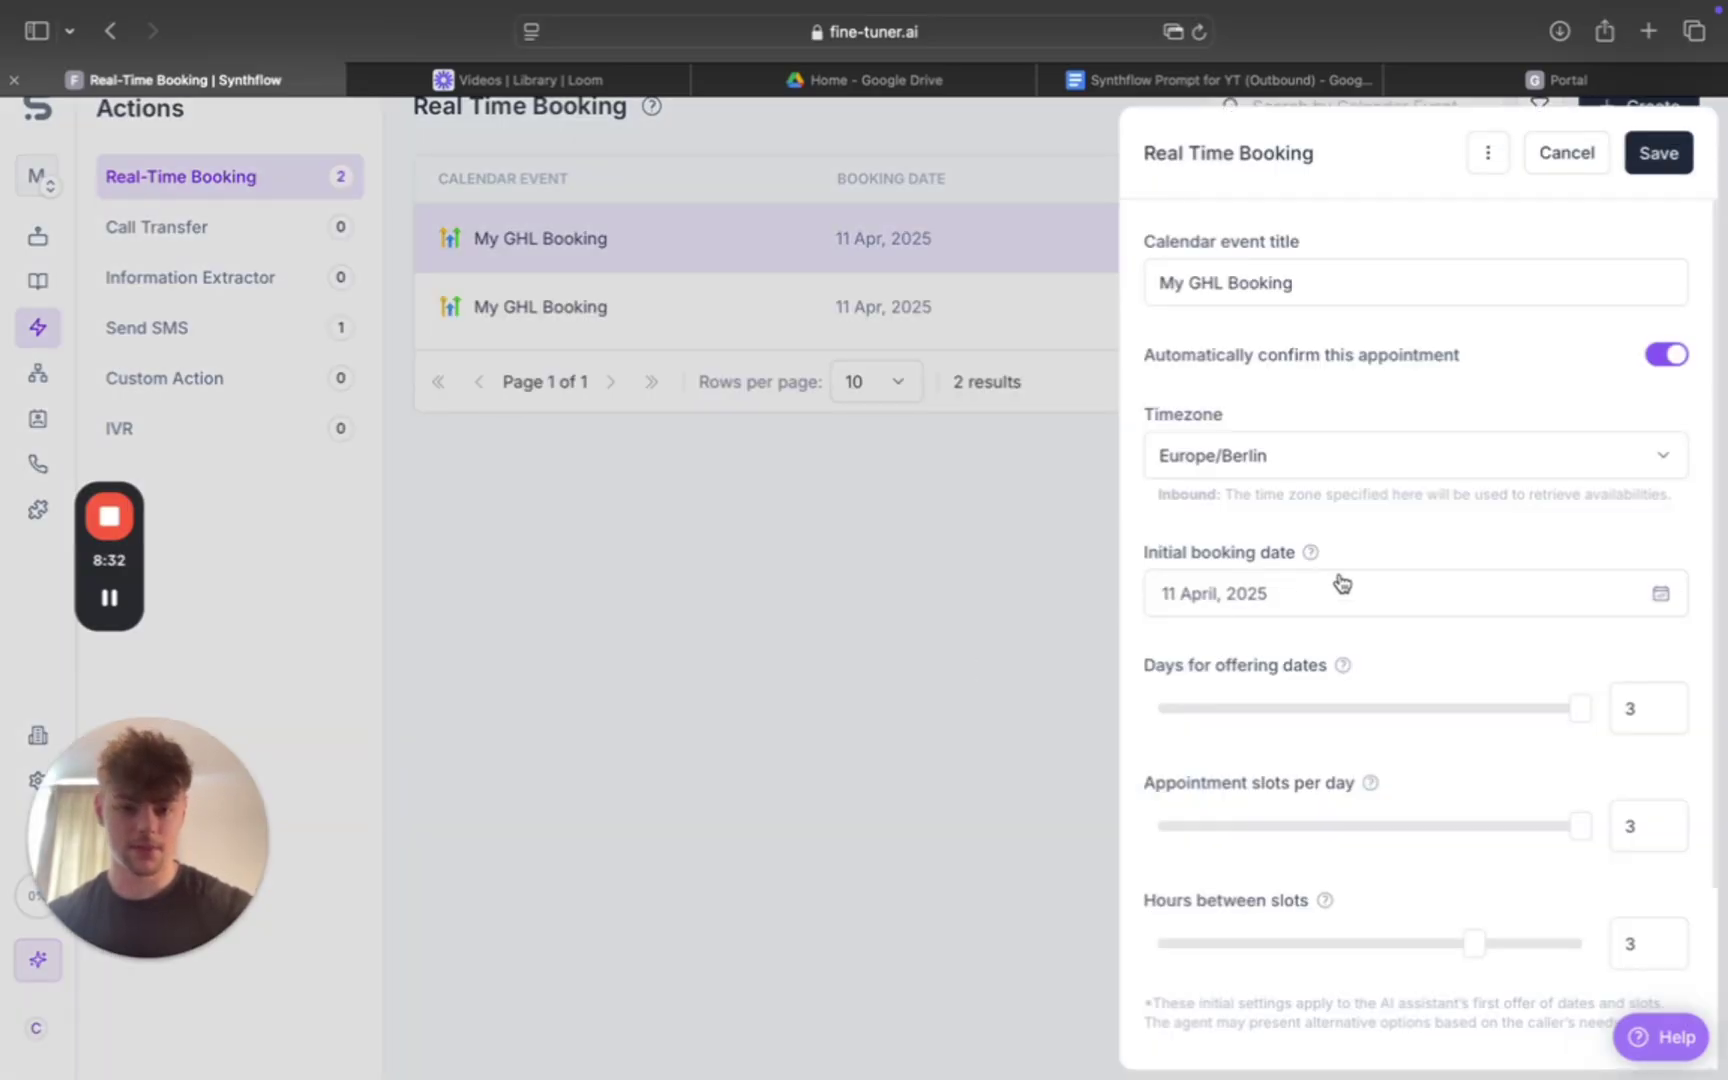
Check the new booking action's slot settings and initial booking date choices, and close it without changes
{"action": "scroll", "coordinate": [1373, 551], "scroll_direction": "down", "scroll_amount": 3}
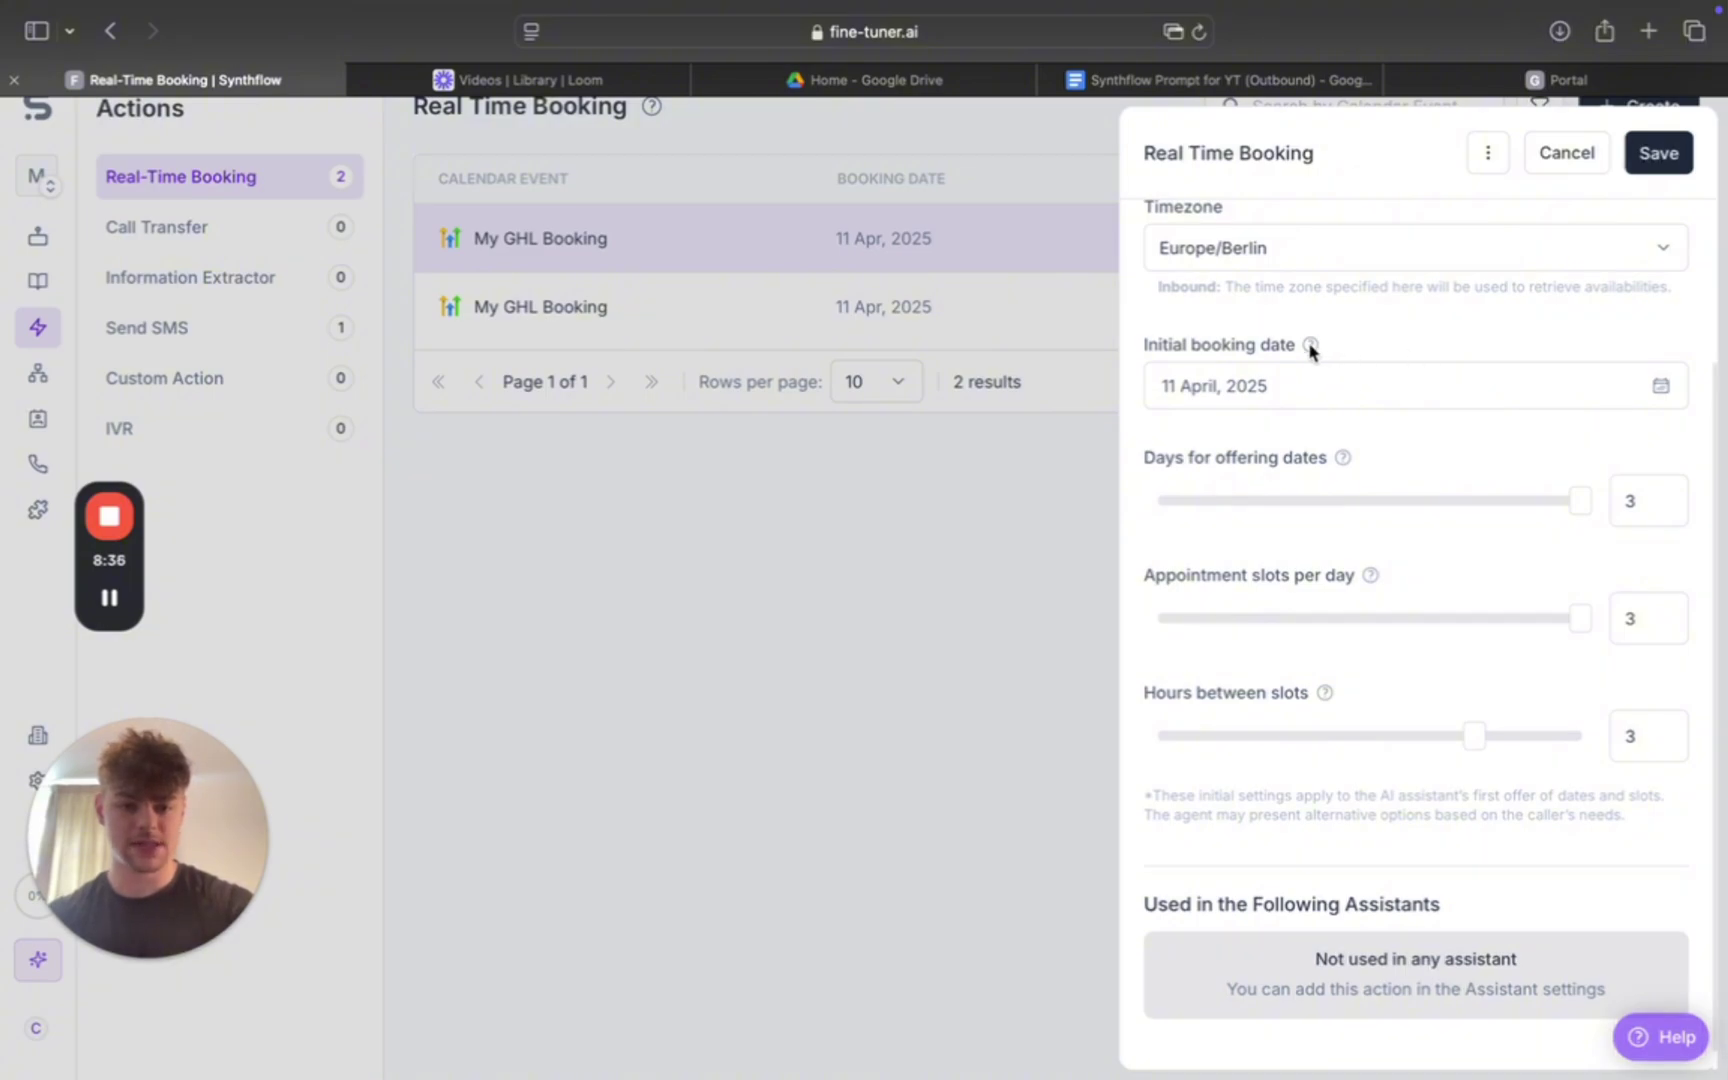
{"action": "left_click", "coordinate": [1396, 397]}
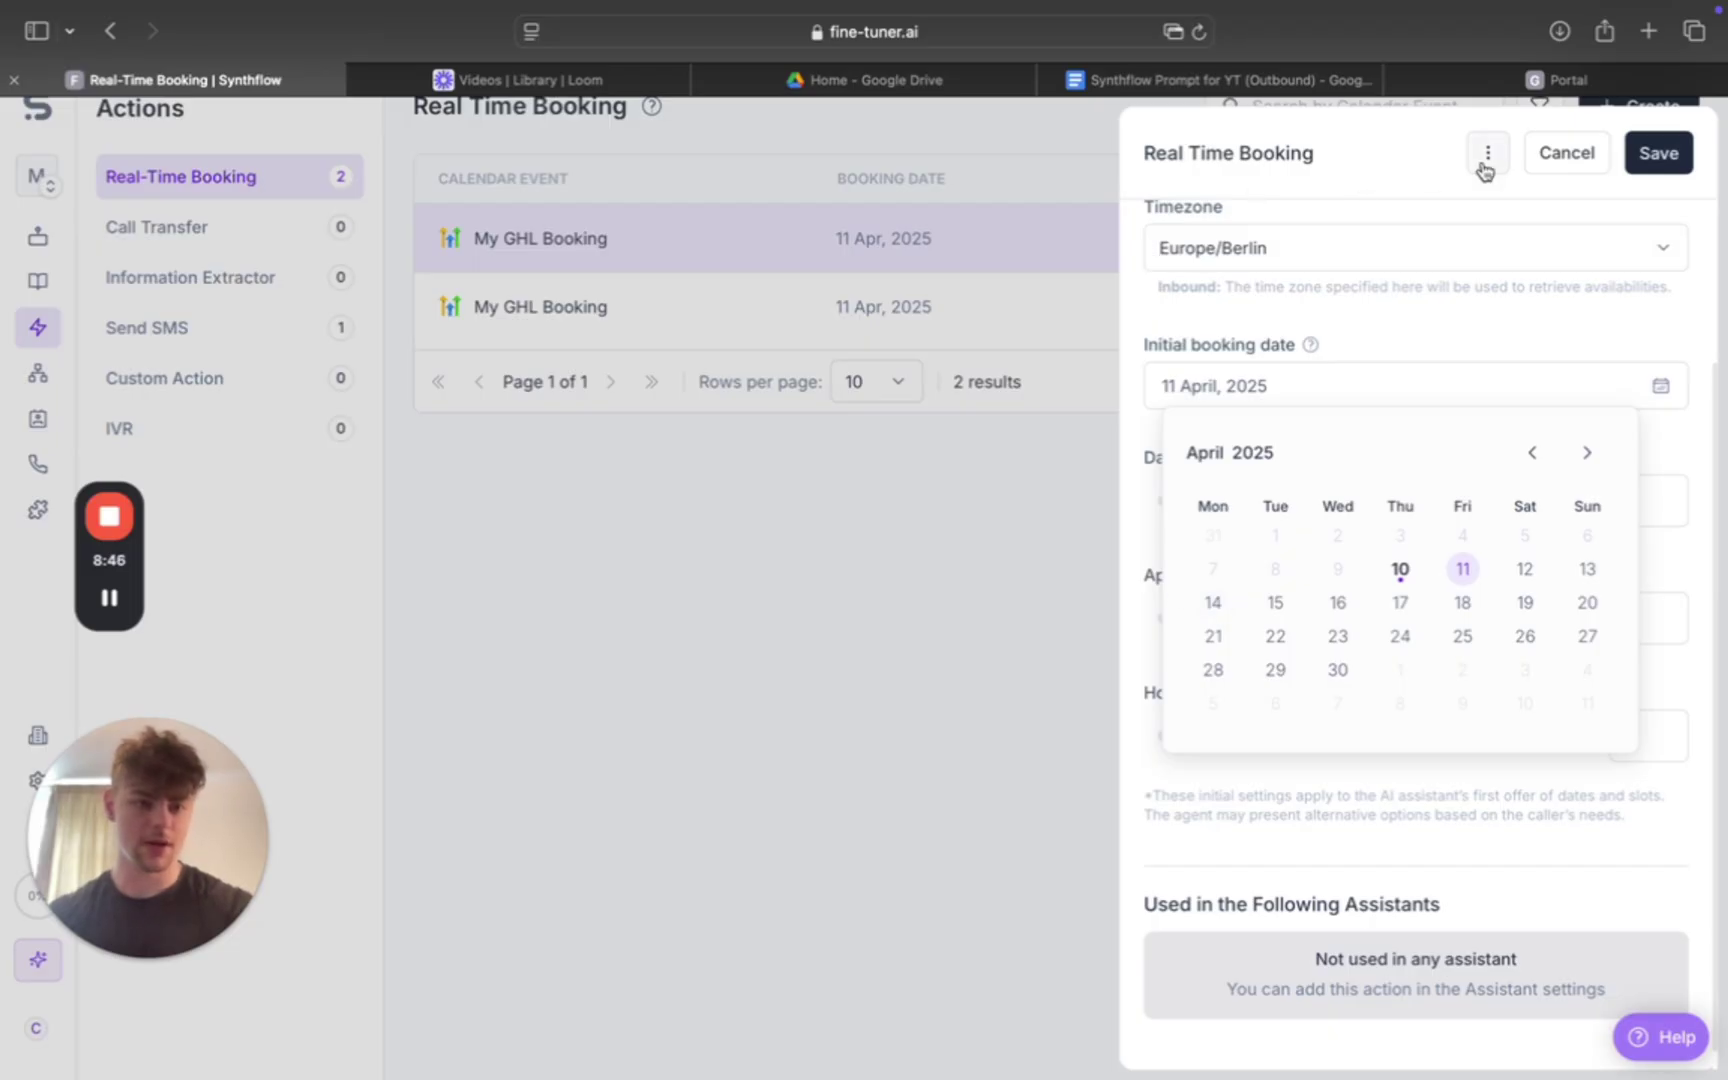
{"action": "left_click", "coordinate": [1566, 153]}
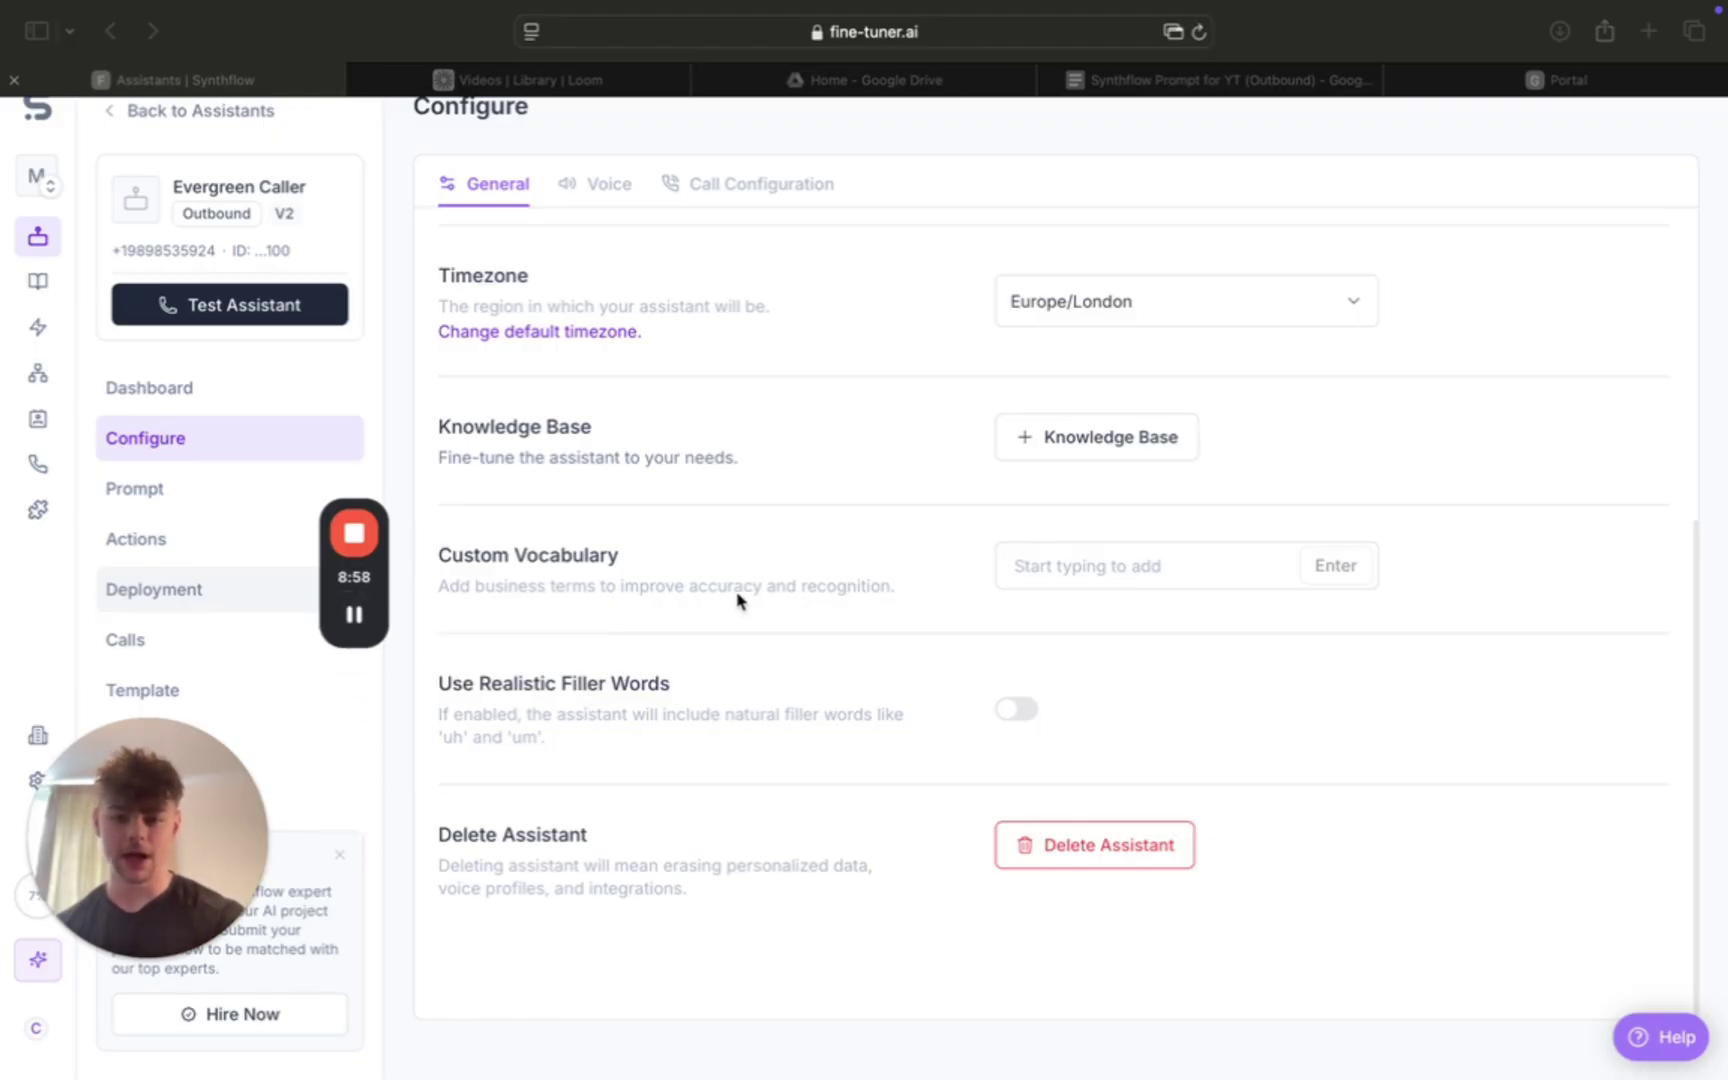
Change the Evergreen Caller's voice to Charlie, the Australian male voice from the library
{"action": "scroll", "coordinate": [744, 683], "scroll_direction": "up", "scroll_amount": 5}
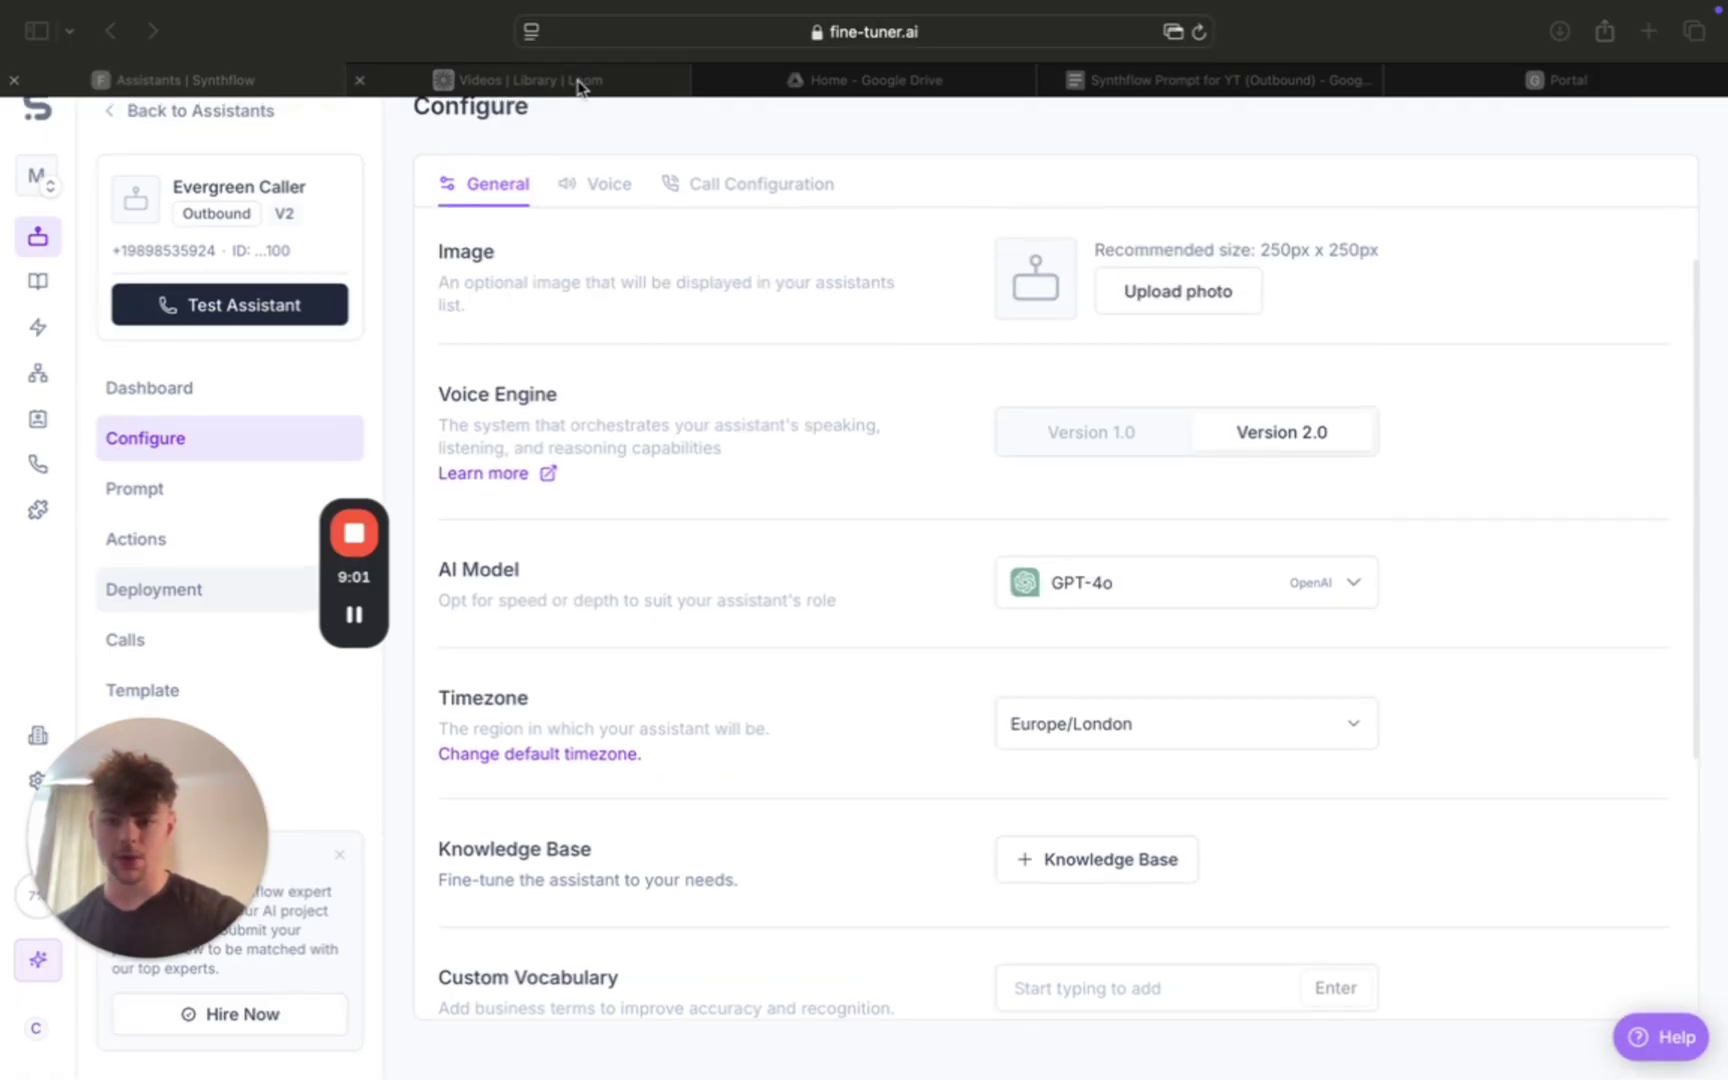
{"action": "left_click", "coordinate": [599, 205]}
{"action": "left_click", "coordinate": [600, 190]}
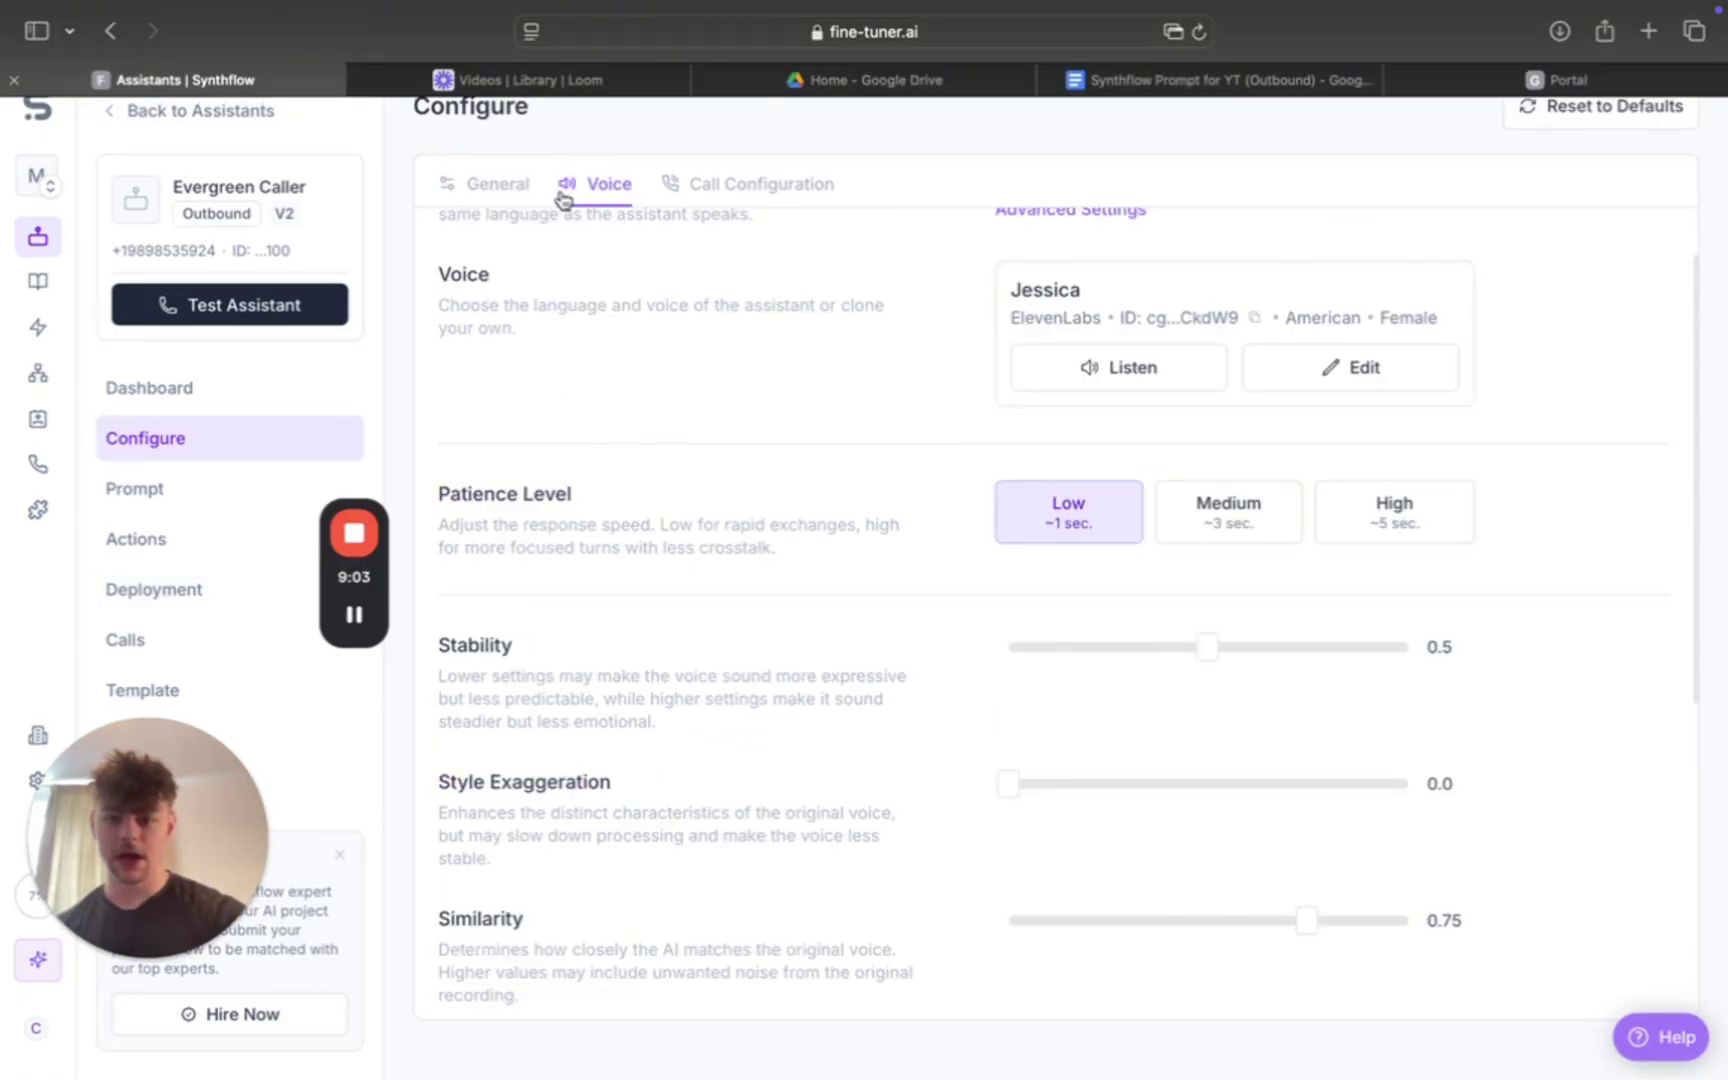
{"action": "scroll", "coordinate": [1026, 343], "scroll_direction": "up", "scroll_amount": 2}
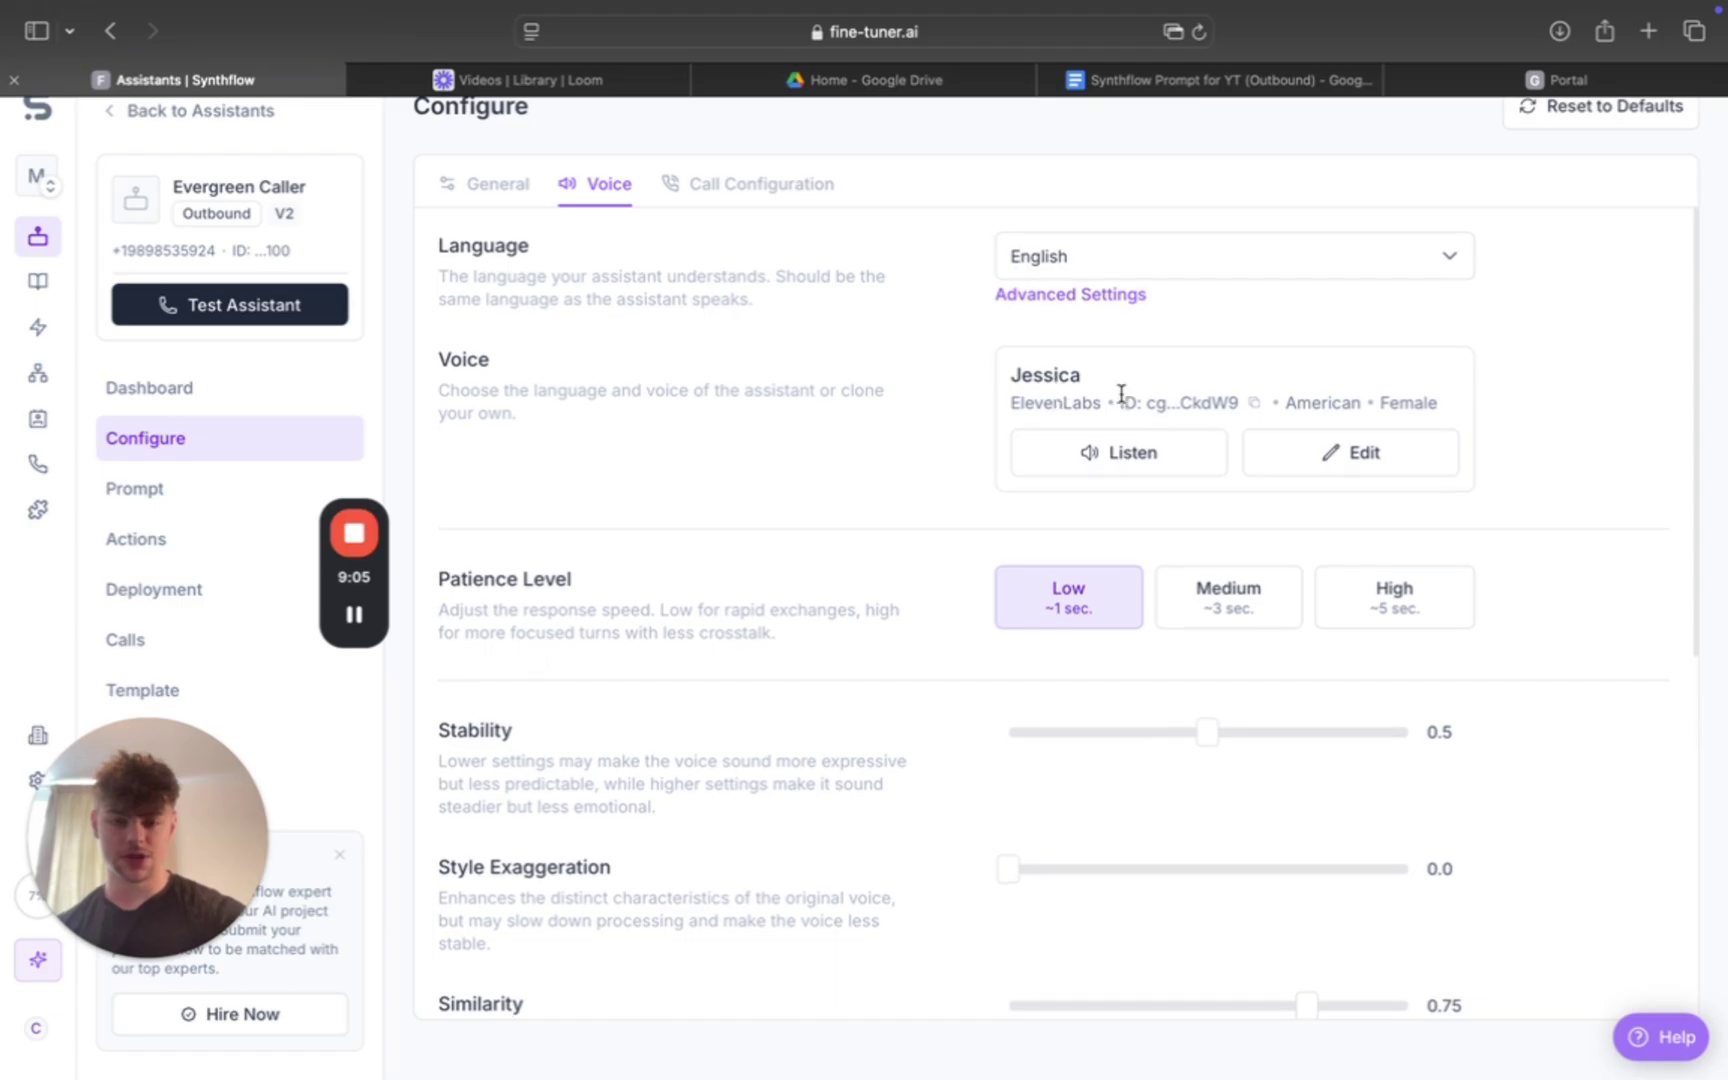
{"action": "left_click", "coordinate": [1306, 463]}
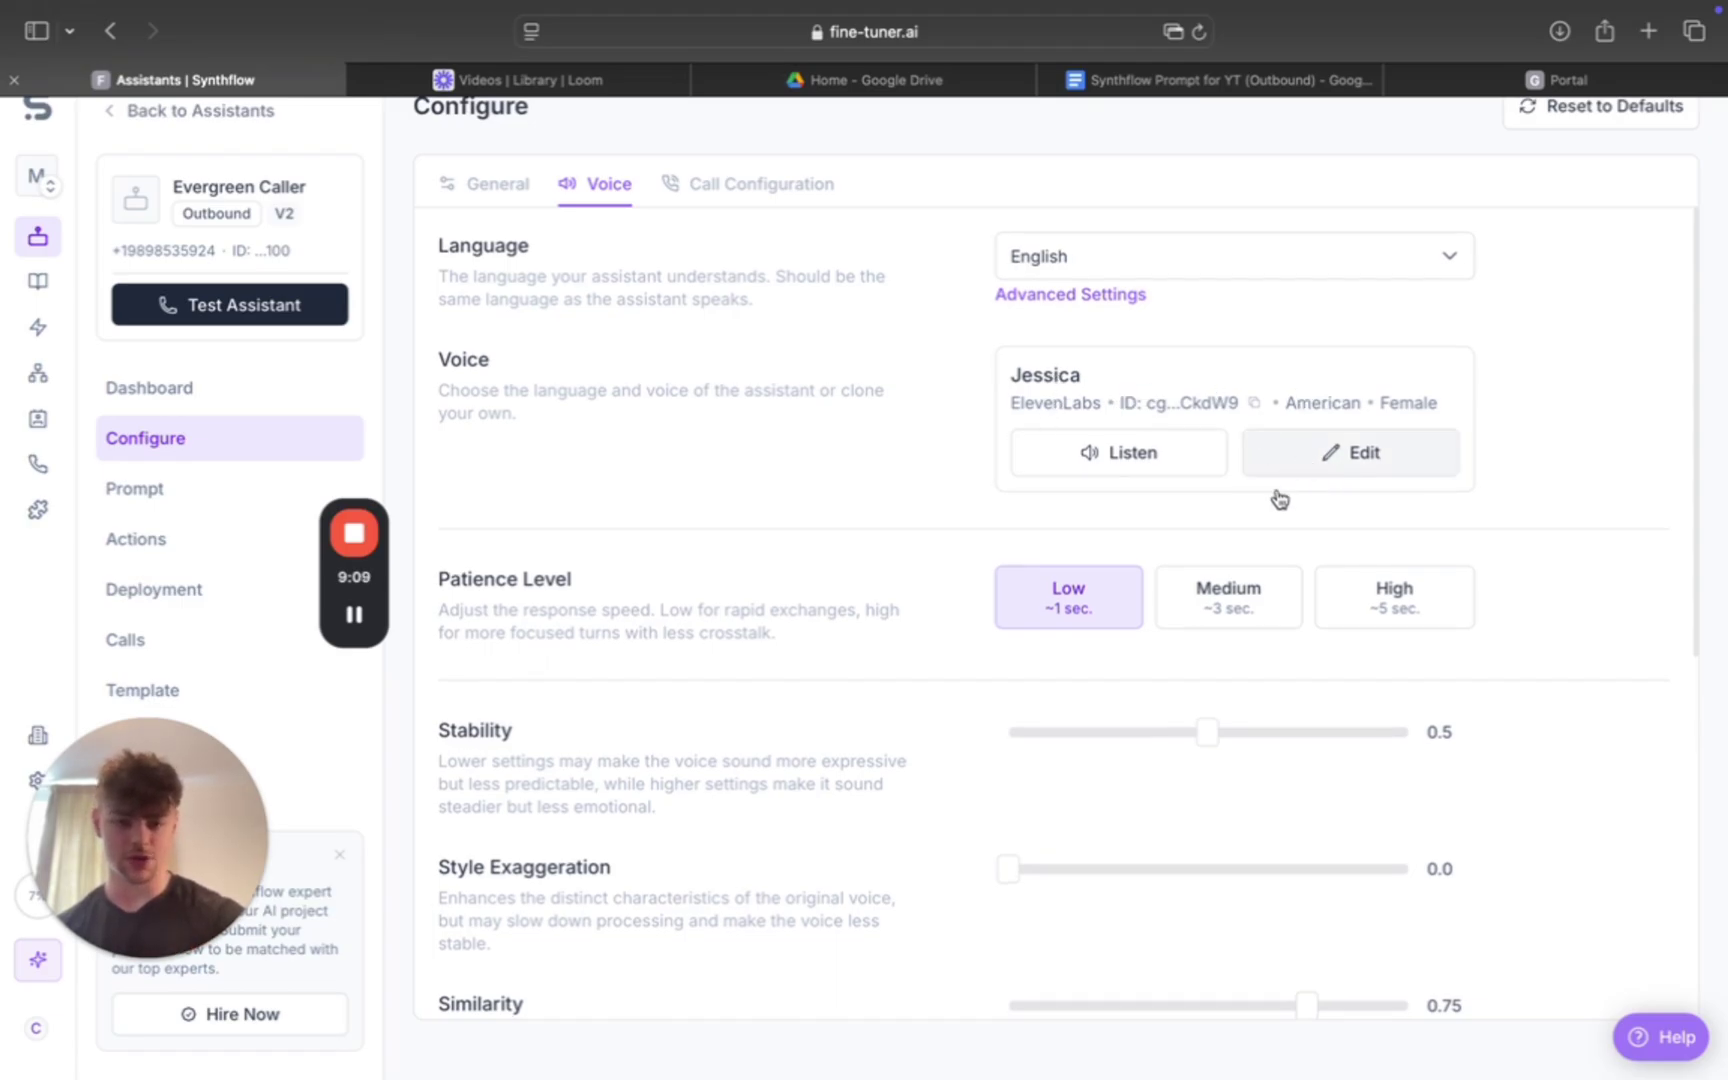
{"action": "scroll", "coordinate": [840, 490], "scroll_direction": "down", "scroll_amount": 1}
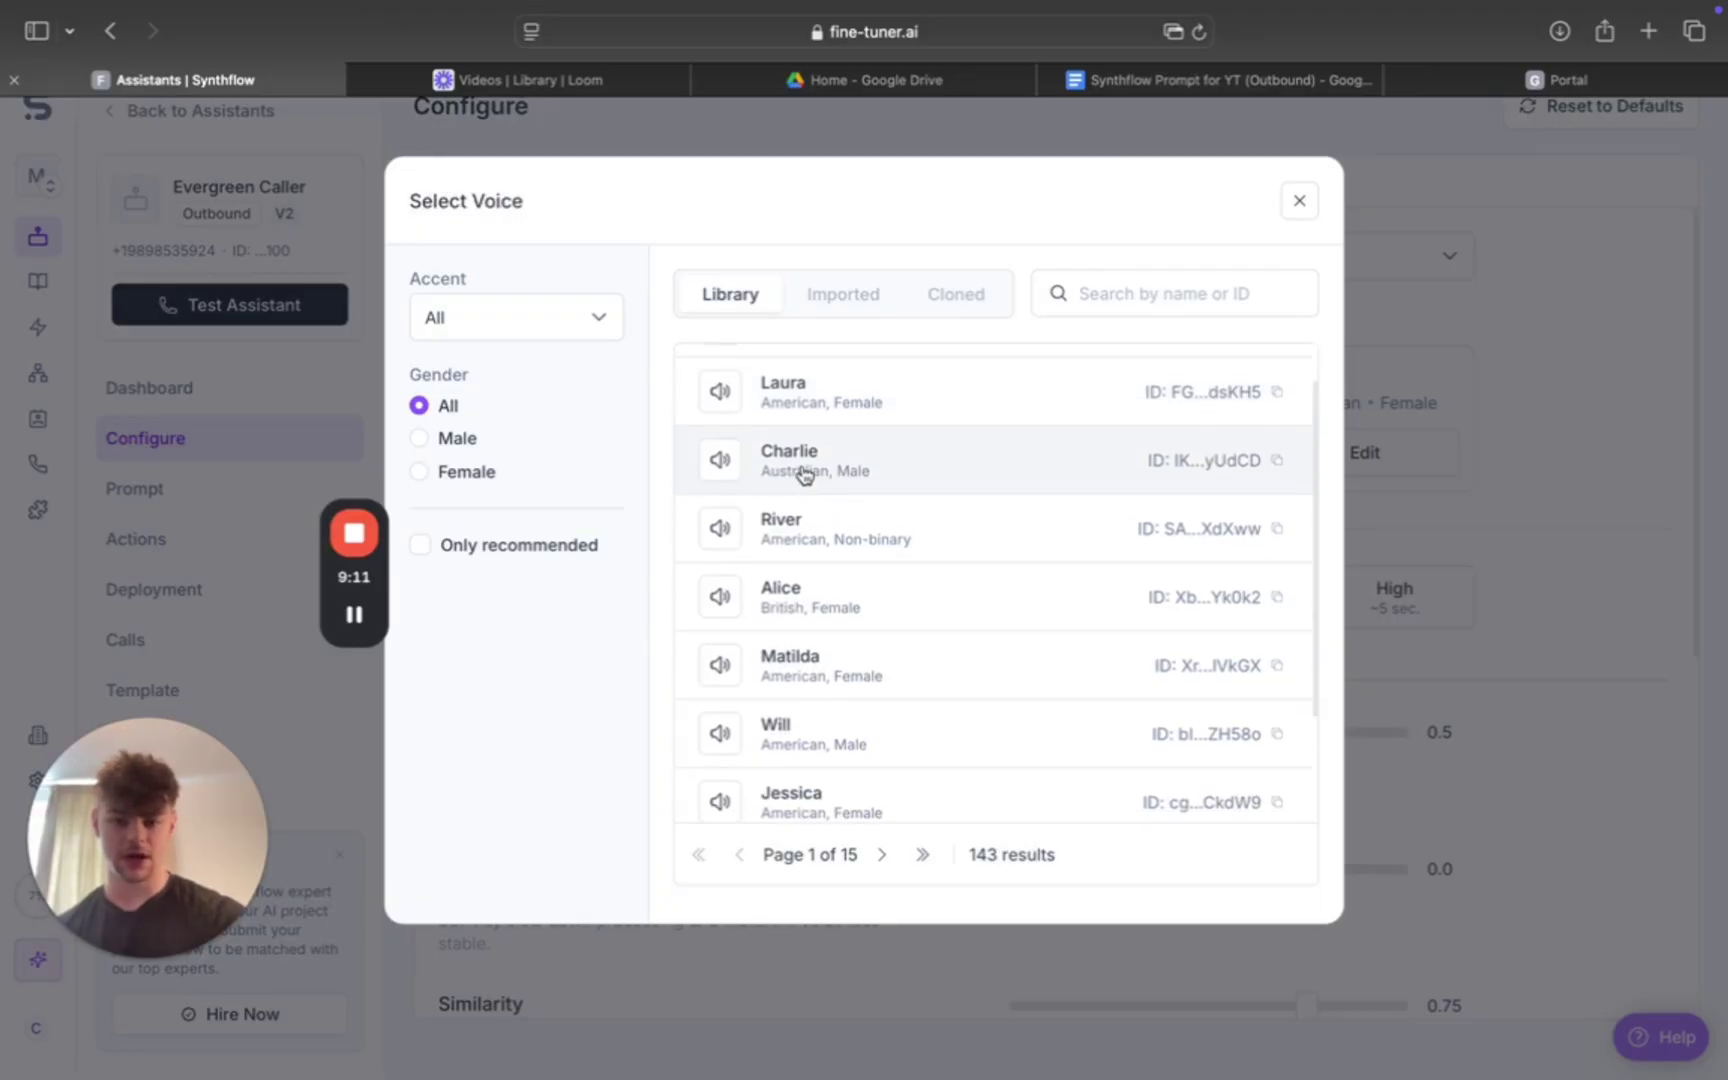
{"action": "scroll", "coordinate": [810, 467], "scroll_direction": "down", "scroll_amount": 2}
{"action": "scroll", "coordinate": [810, 467], "scroll_direction": "up", "scroll_amount": 3}
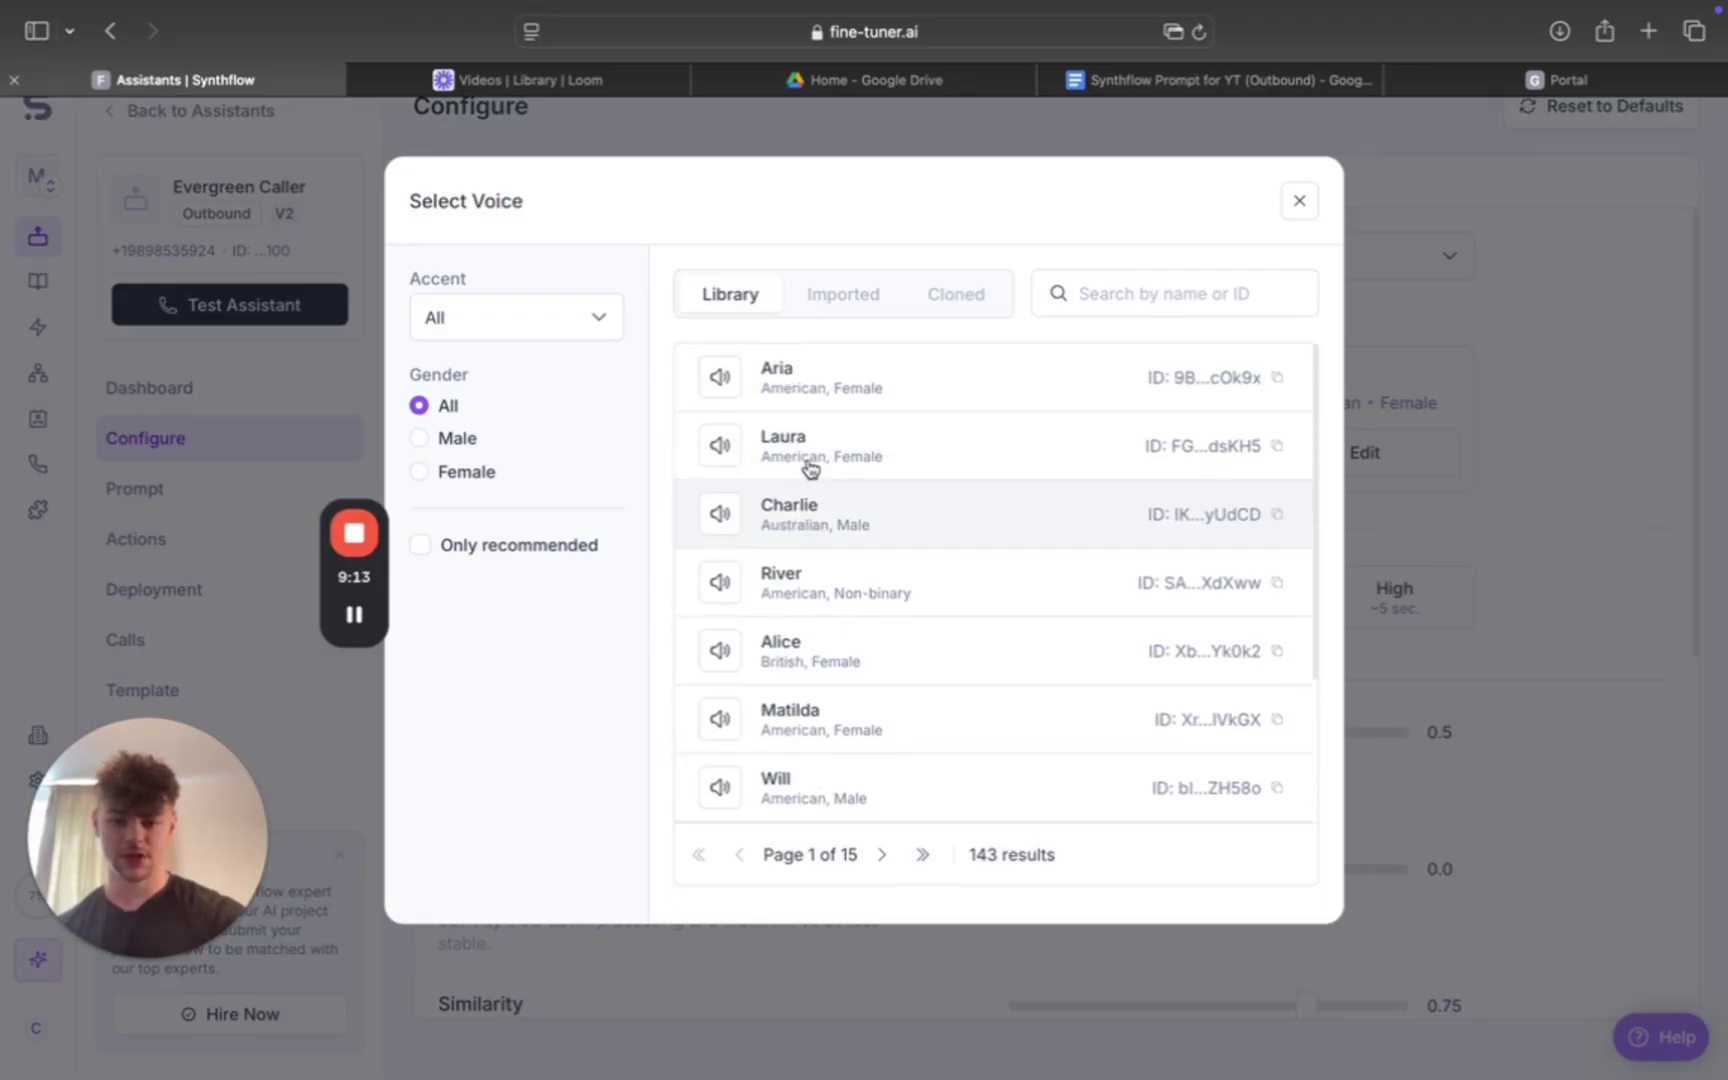
{"action": "left_click", "coordinate": [781, 514]}
{"action": "left_click", "coordinate": [1278, 882]}
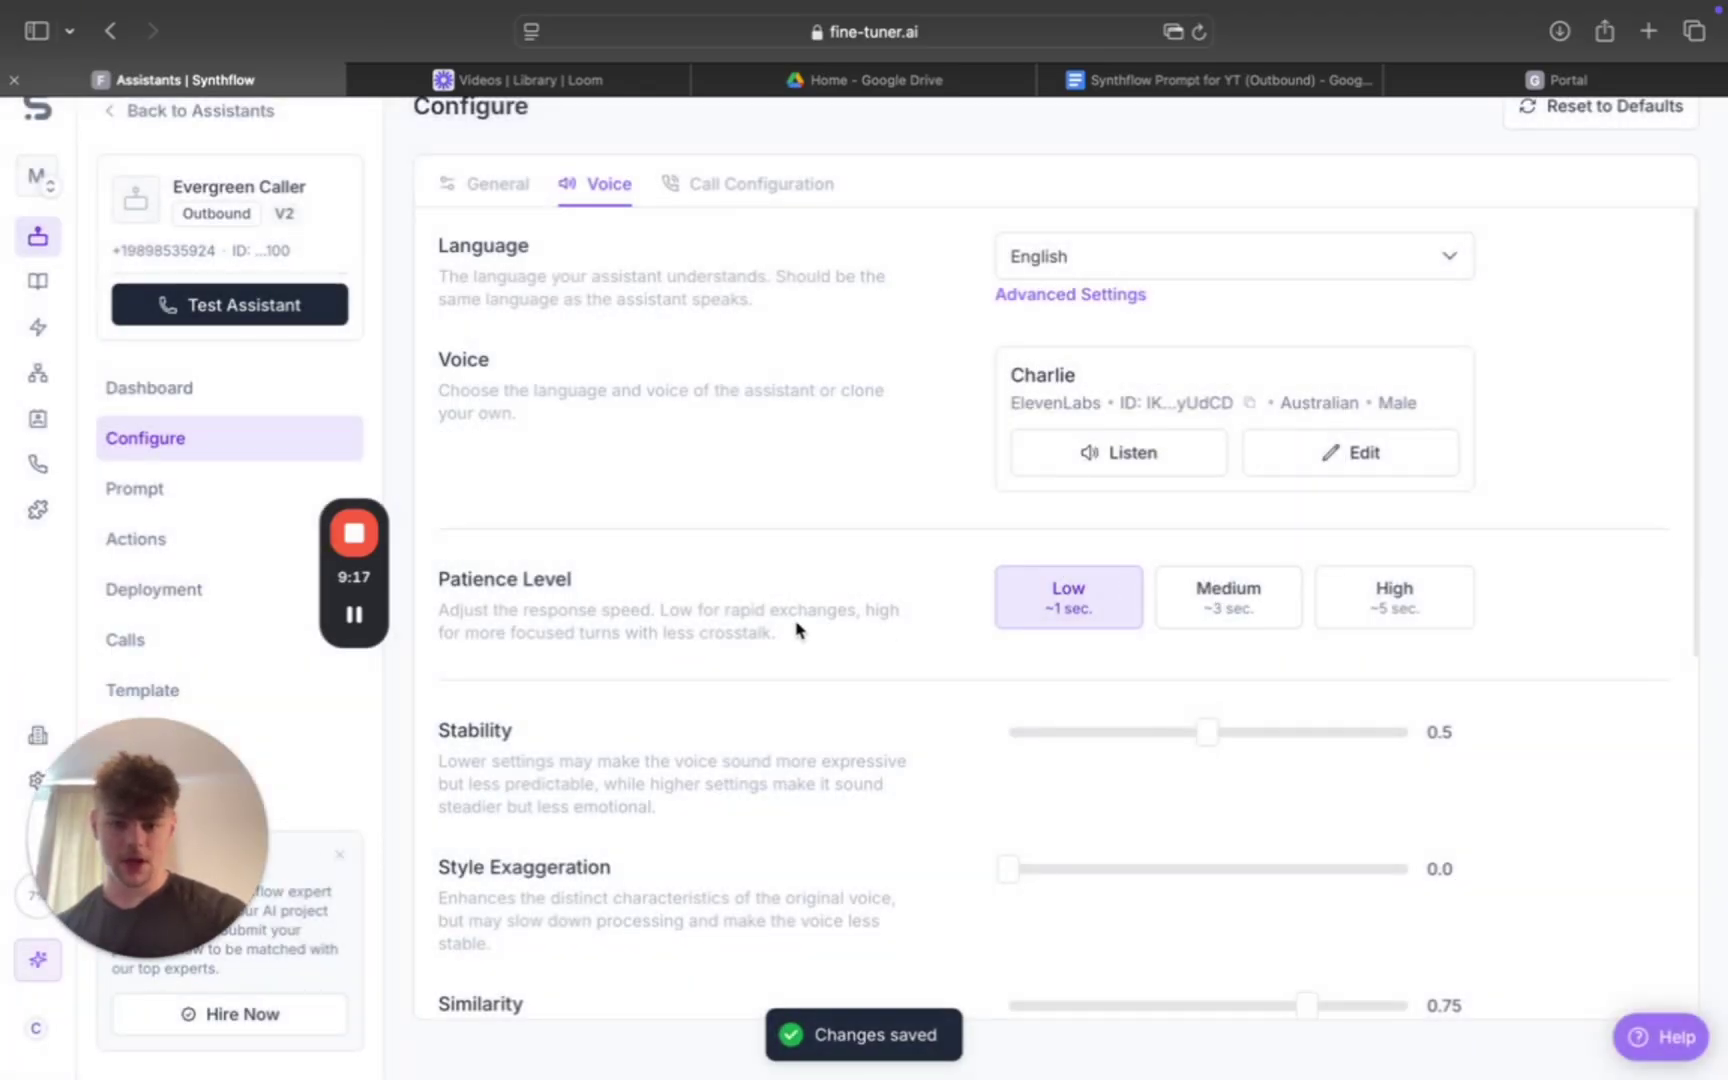
Set the assistant's Optimize Latency voice setting to 1
{"action": "scroll", "coordinate": [798, 630], "scroll_direction": "down", "scroll_amount": 1}
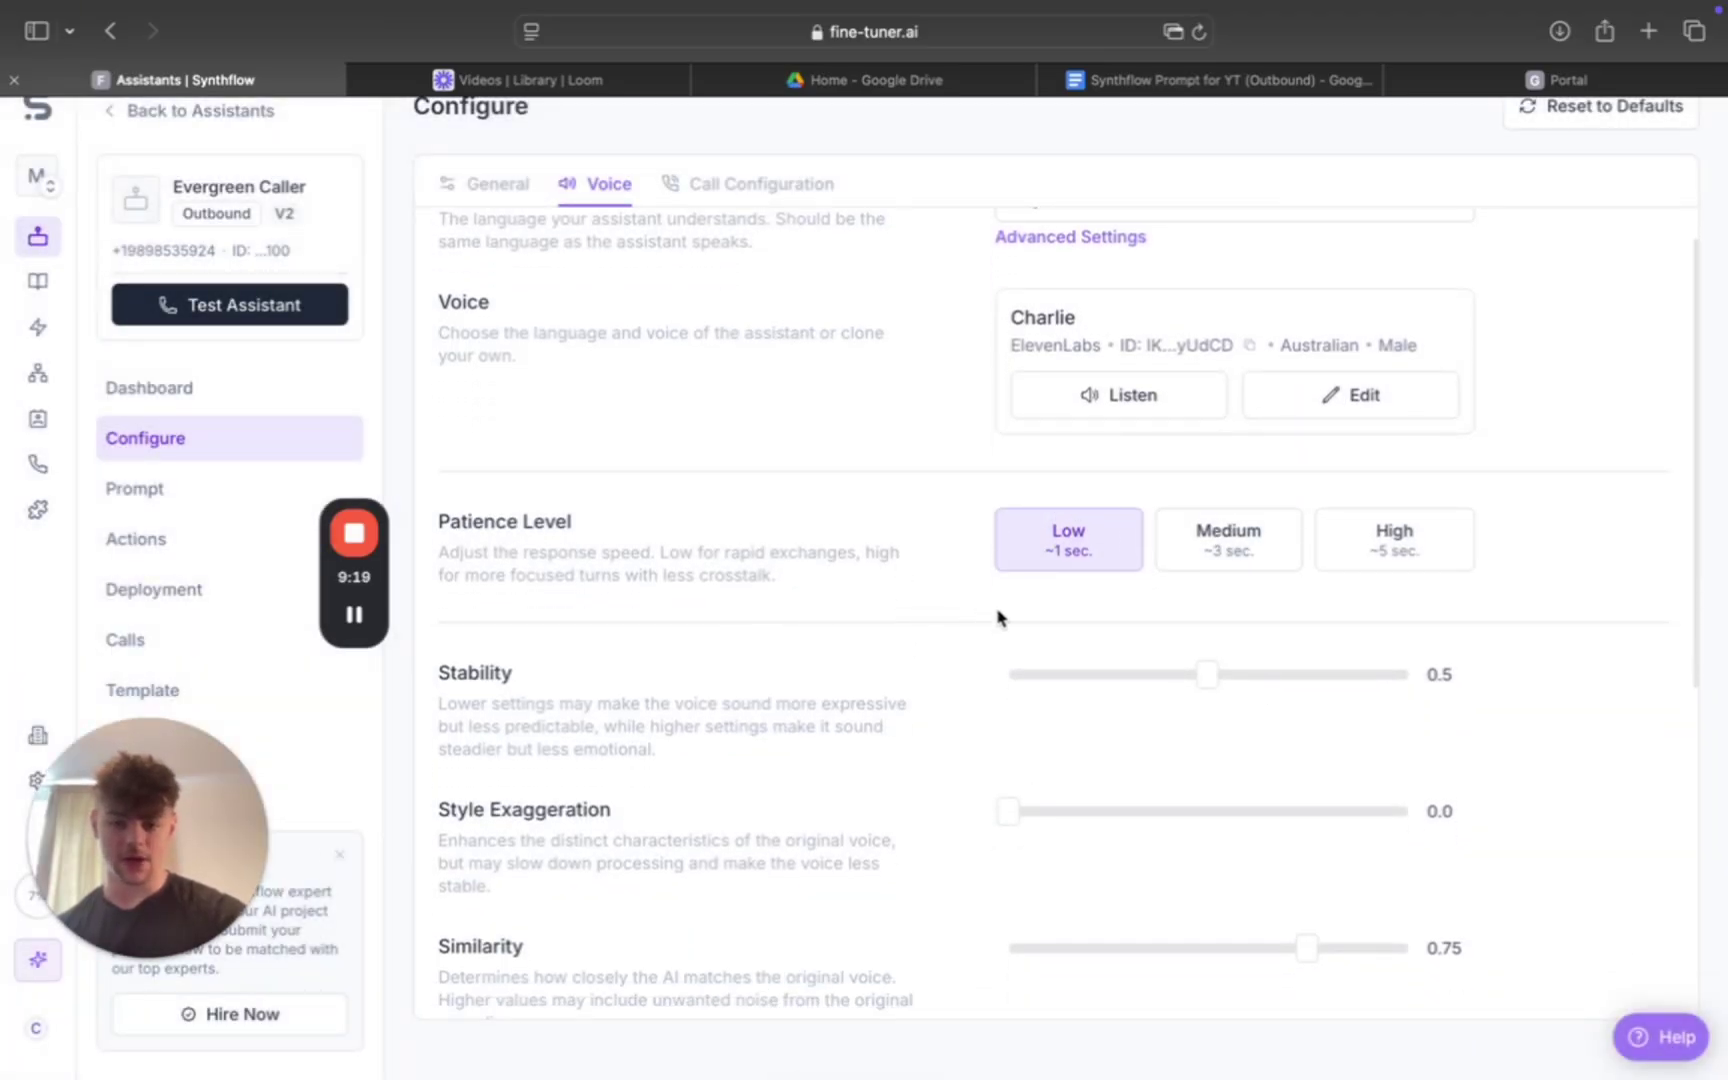
{"action": "scroll", "coordinate": [852, 567], "scroll_direction": "down", "scroll_amount": 1}
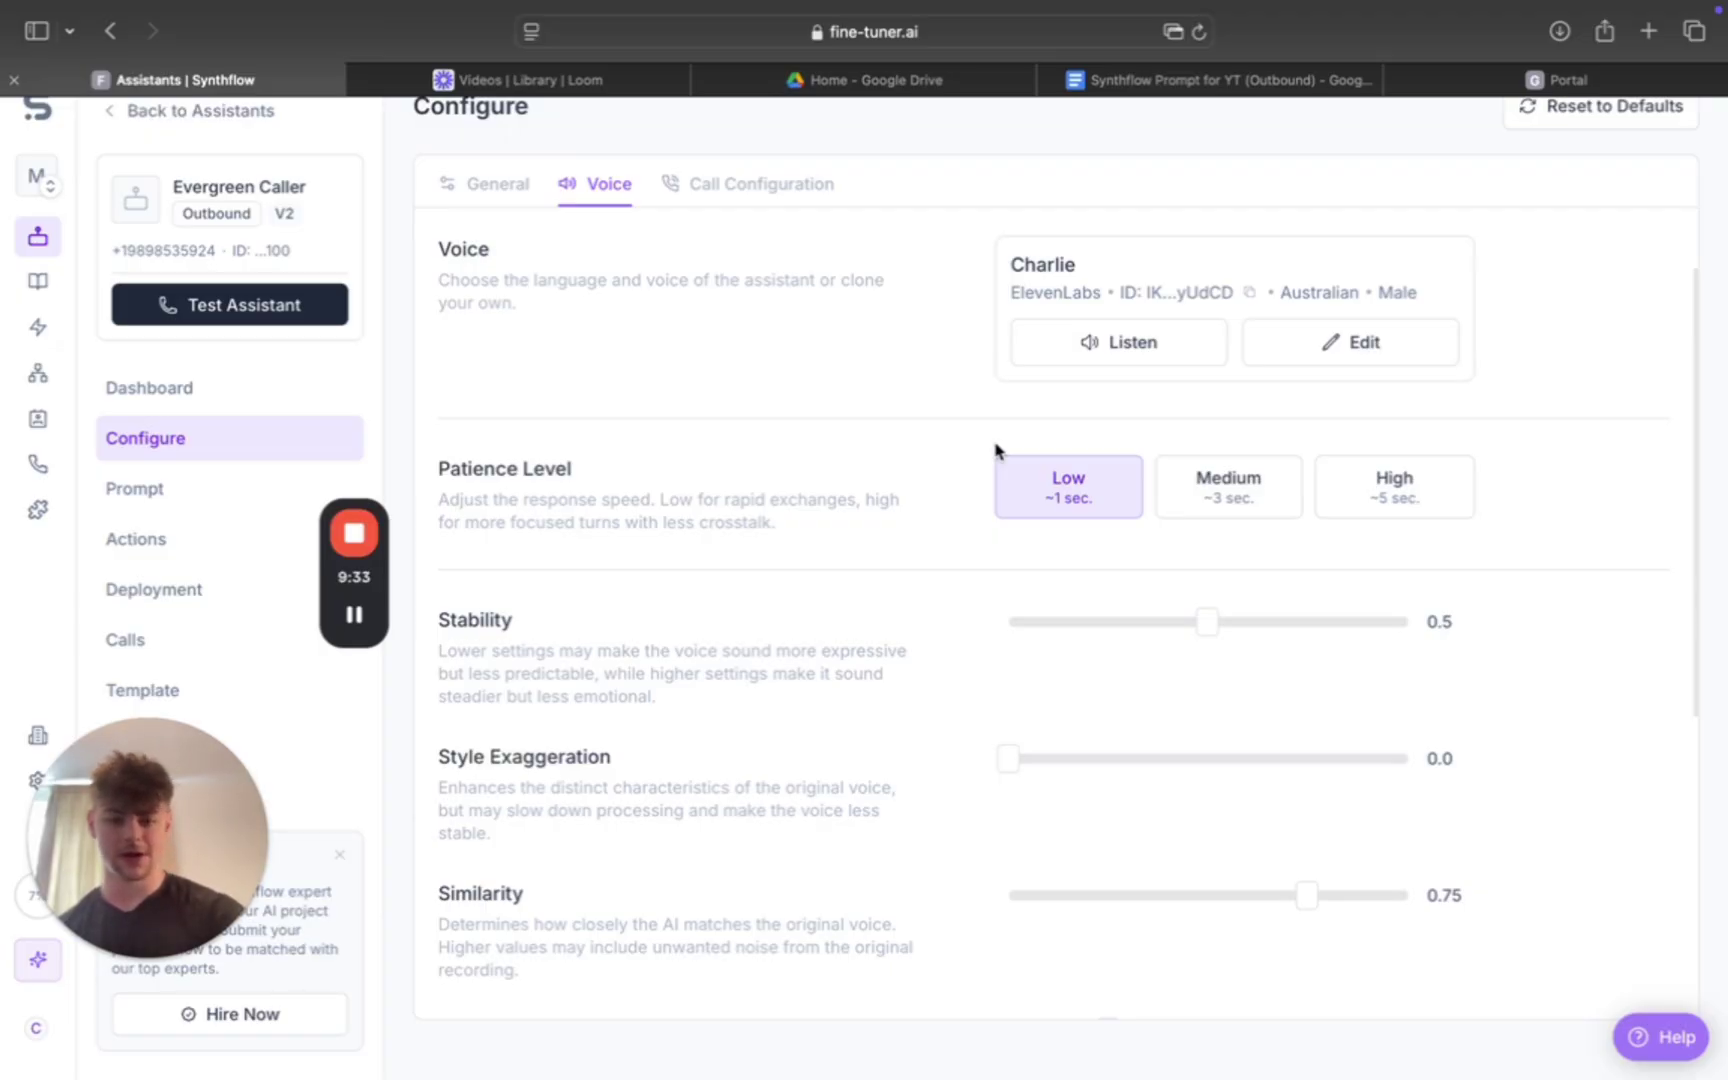
{"action": "scroll", "coordinate": [886, 414], "scroll_direction": "down", "scroll_amount": 3}
{"action": "scroll", "coordinate": [886, 414], "scroll_direction": "up", "scroll_amount": 1}
{"action": "scroll", "coordinate": [887, 413], "scroll_direction": "down", "scroll_amount": 4}
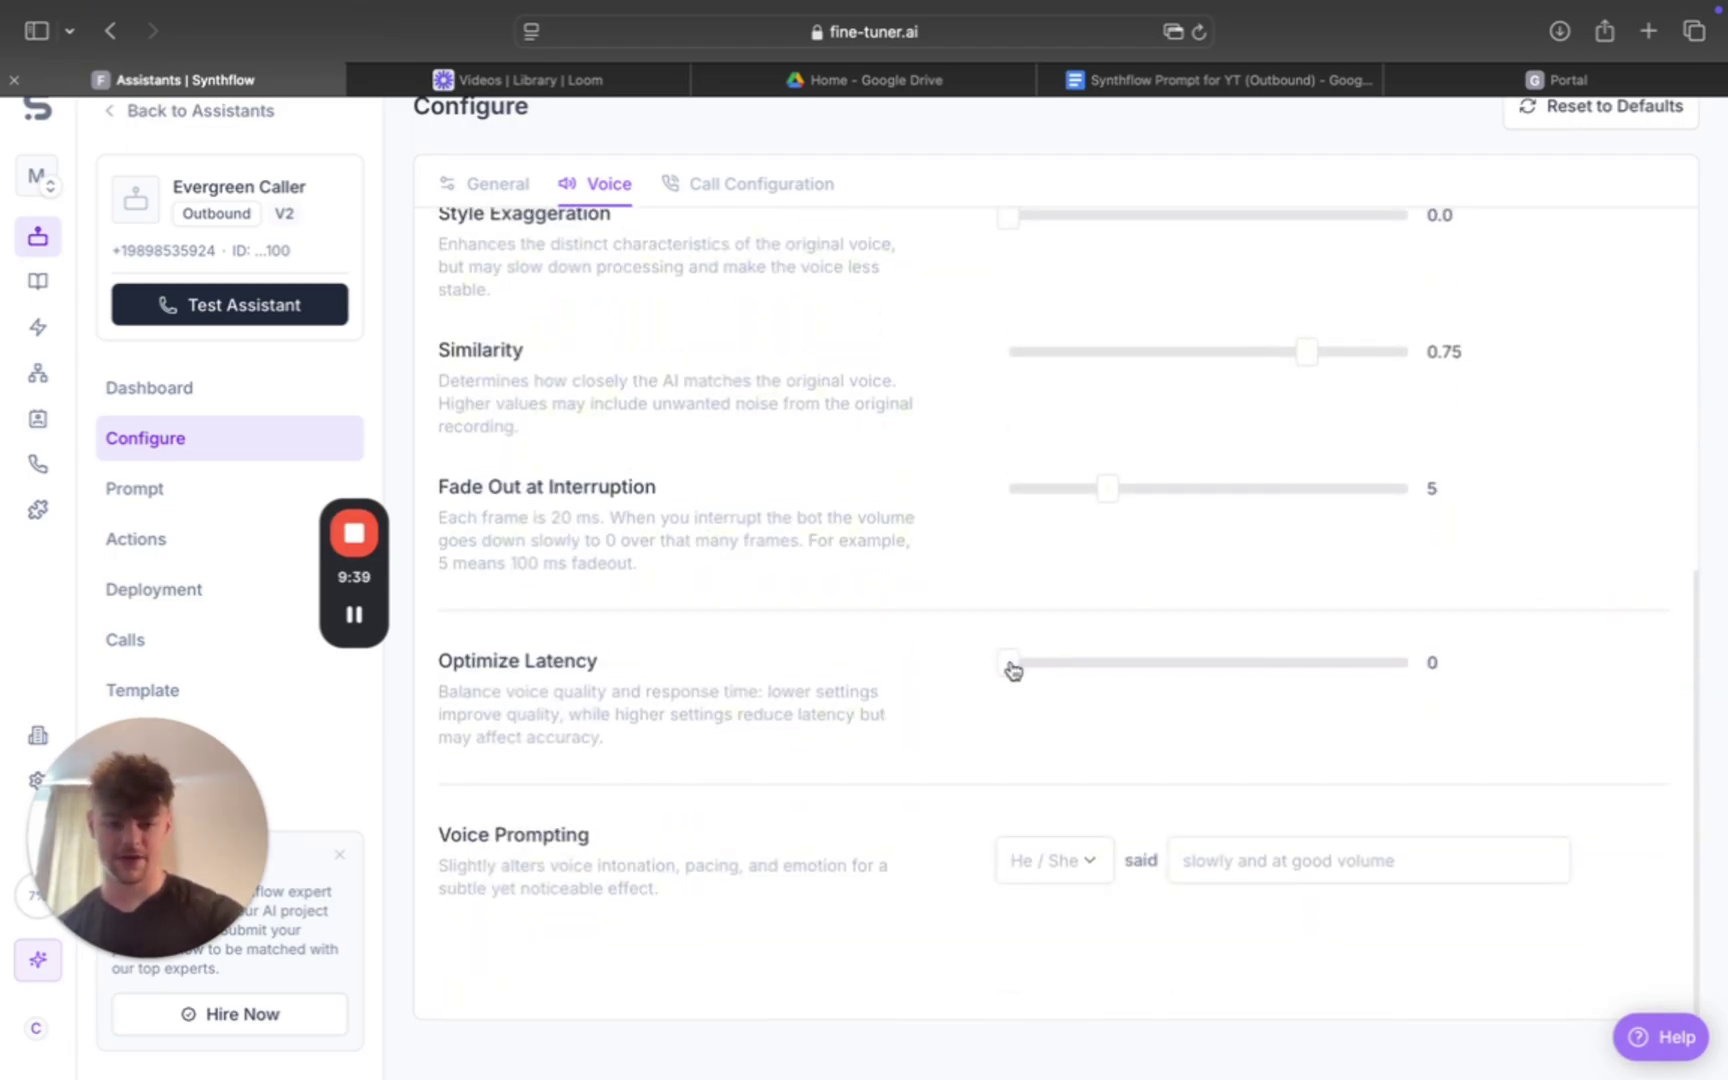
{"action": "left_click_drag", "start_coordinate": [1013, 670], "coordinate": [1076, 671]}
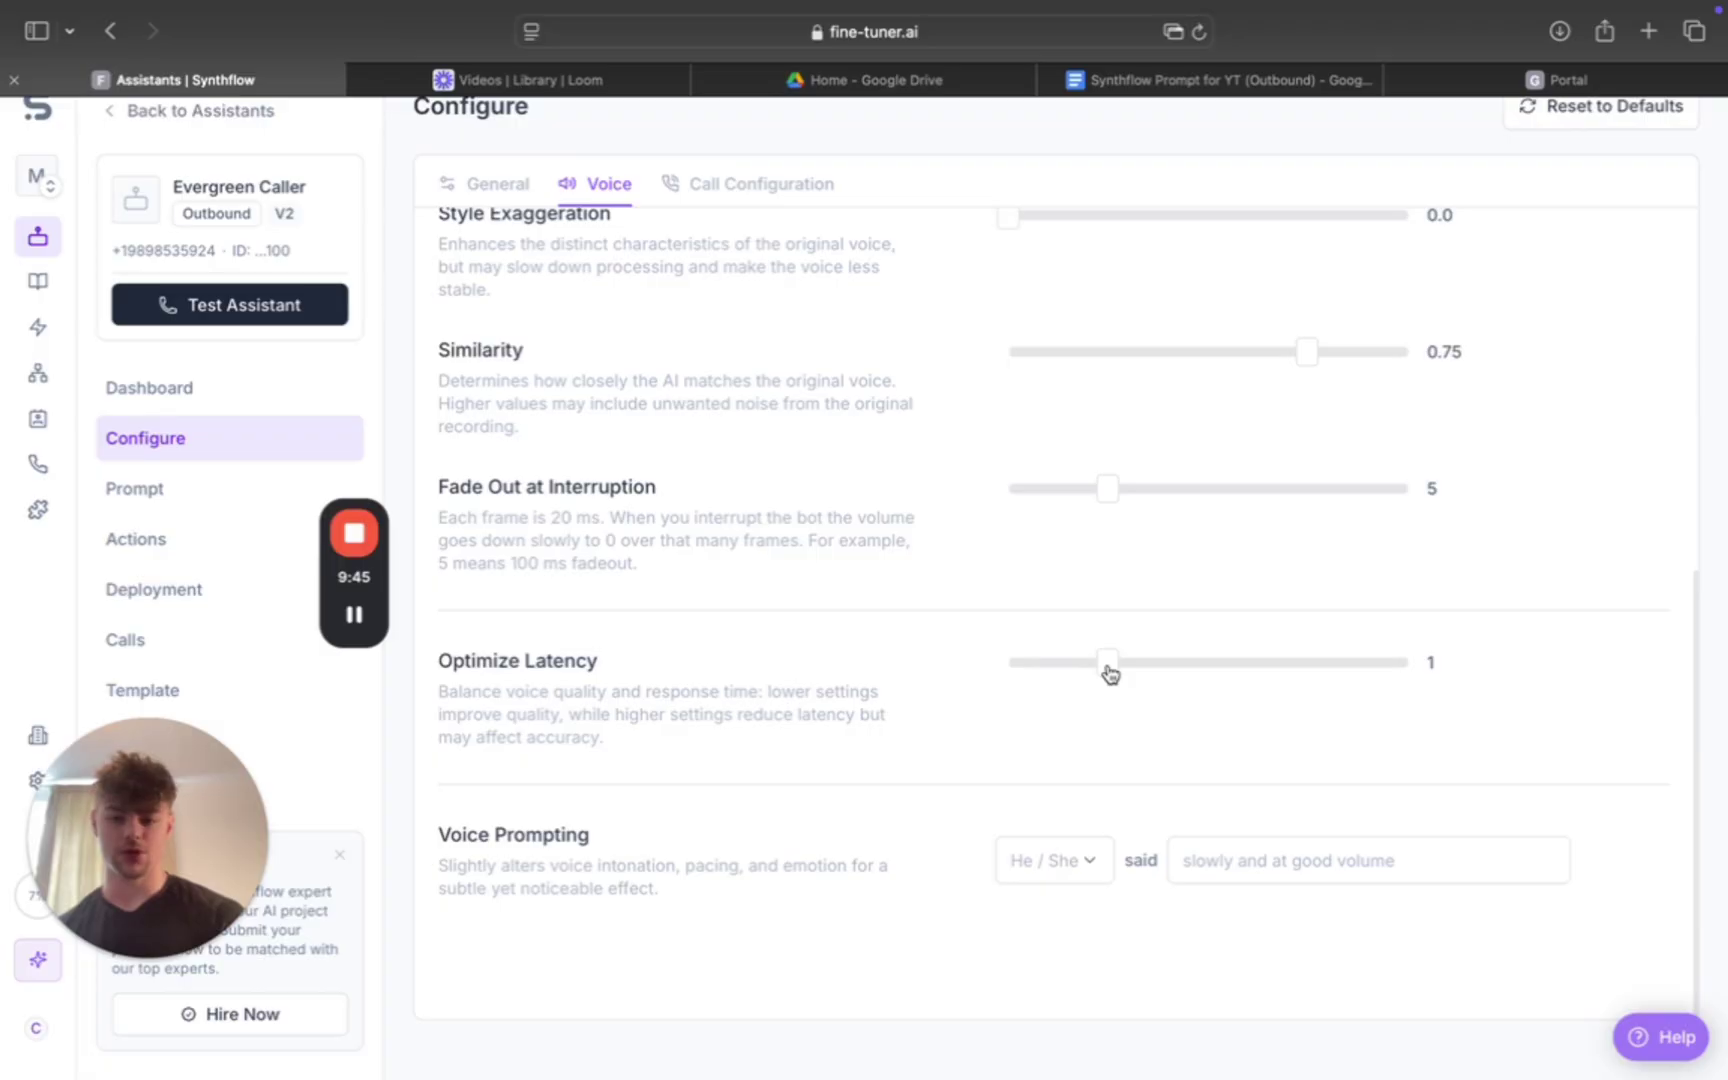
Review the Evergreen Caller's voice settings and its call configuration, from noise cancellation through to recordings and transcripts
{"action": "scroll", "coordinate": [960, 485], "scroll_direction": "up", "scroll_amount": 4}
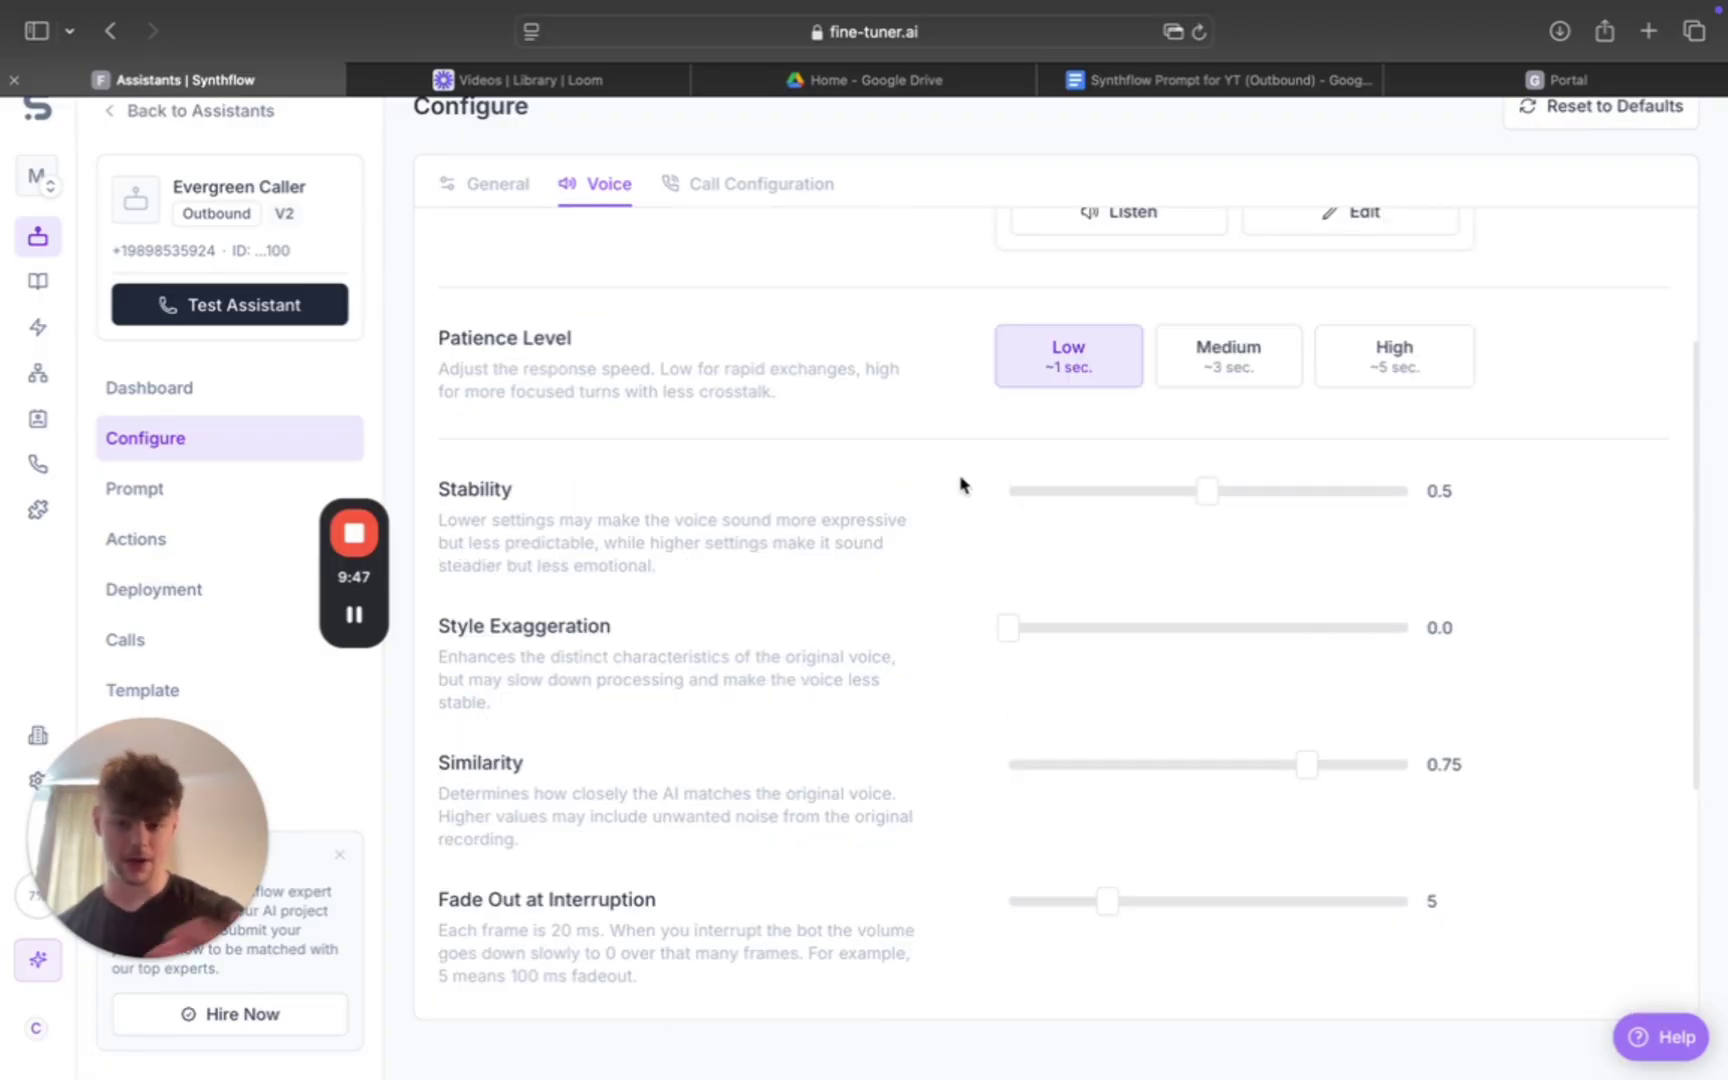
{"action": "scroll", "coordinate": [960, 485], "scroll_direction": "down", "scroll_amount": 1}
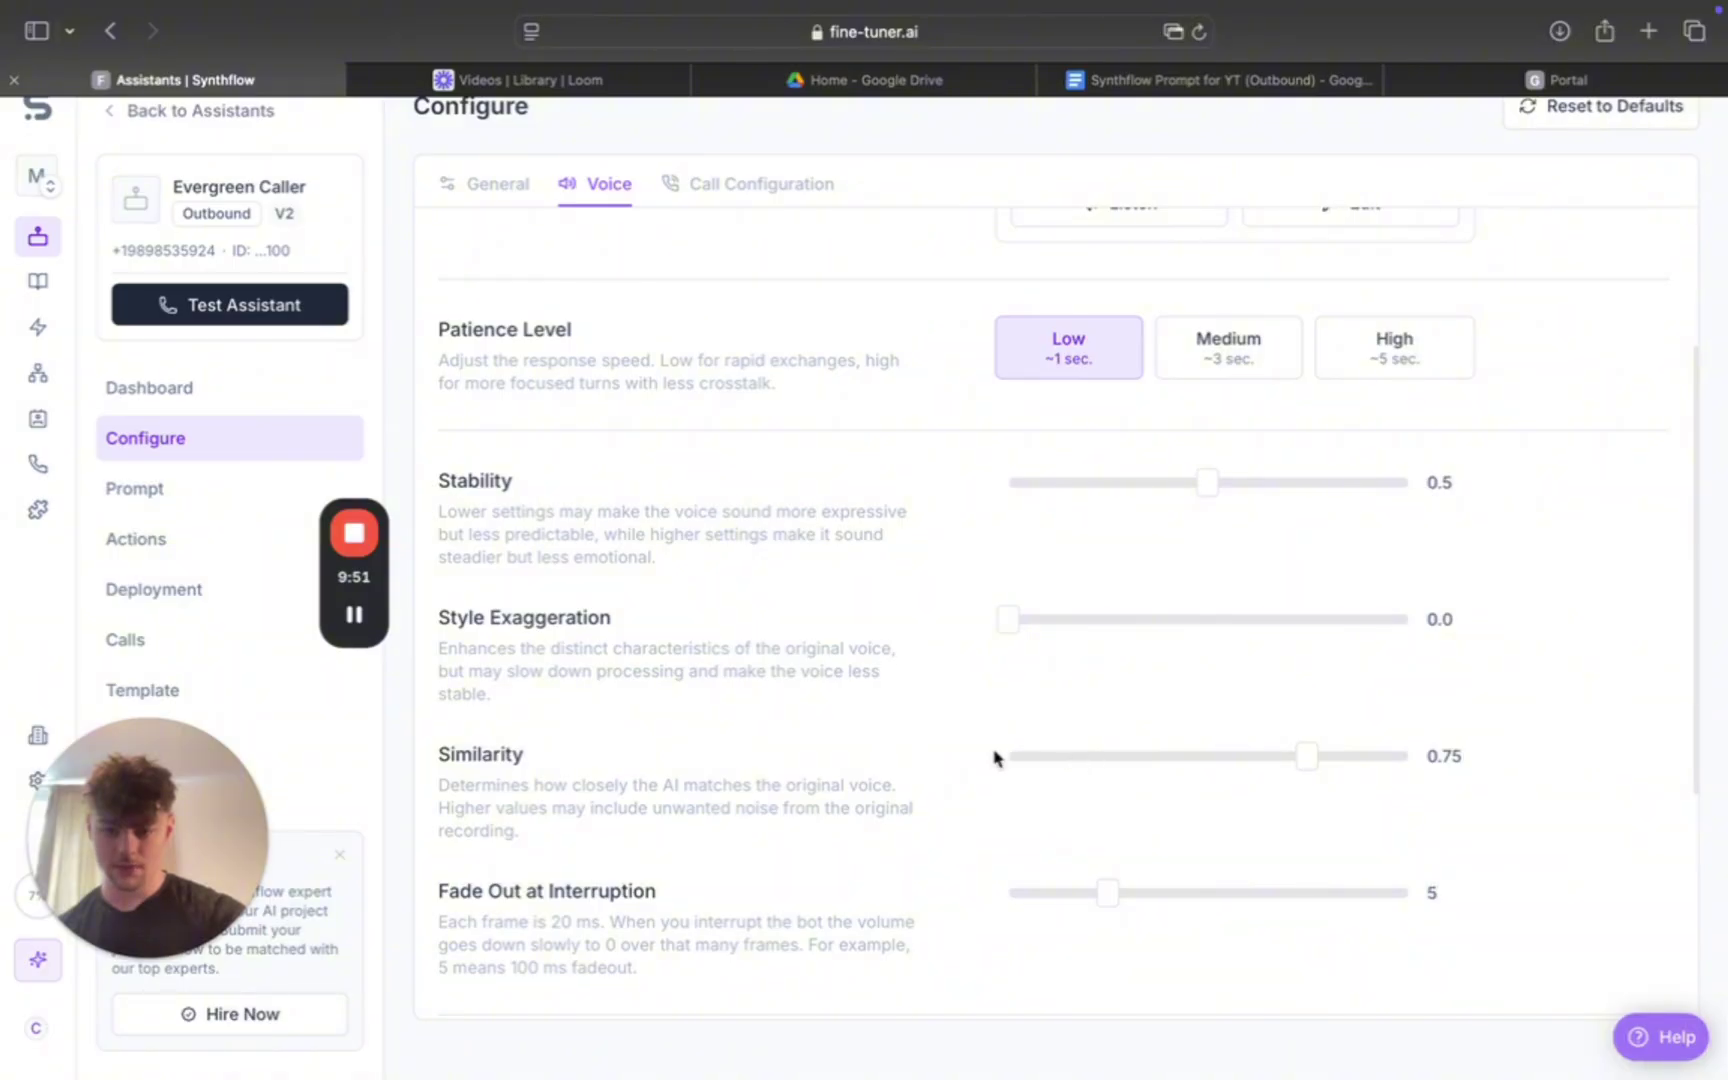
{"action": "scroll", "coordinate": [994, 757], "scroll_direction": "up", "scroll_amount": 3}
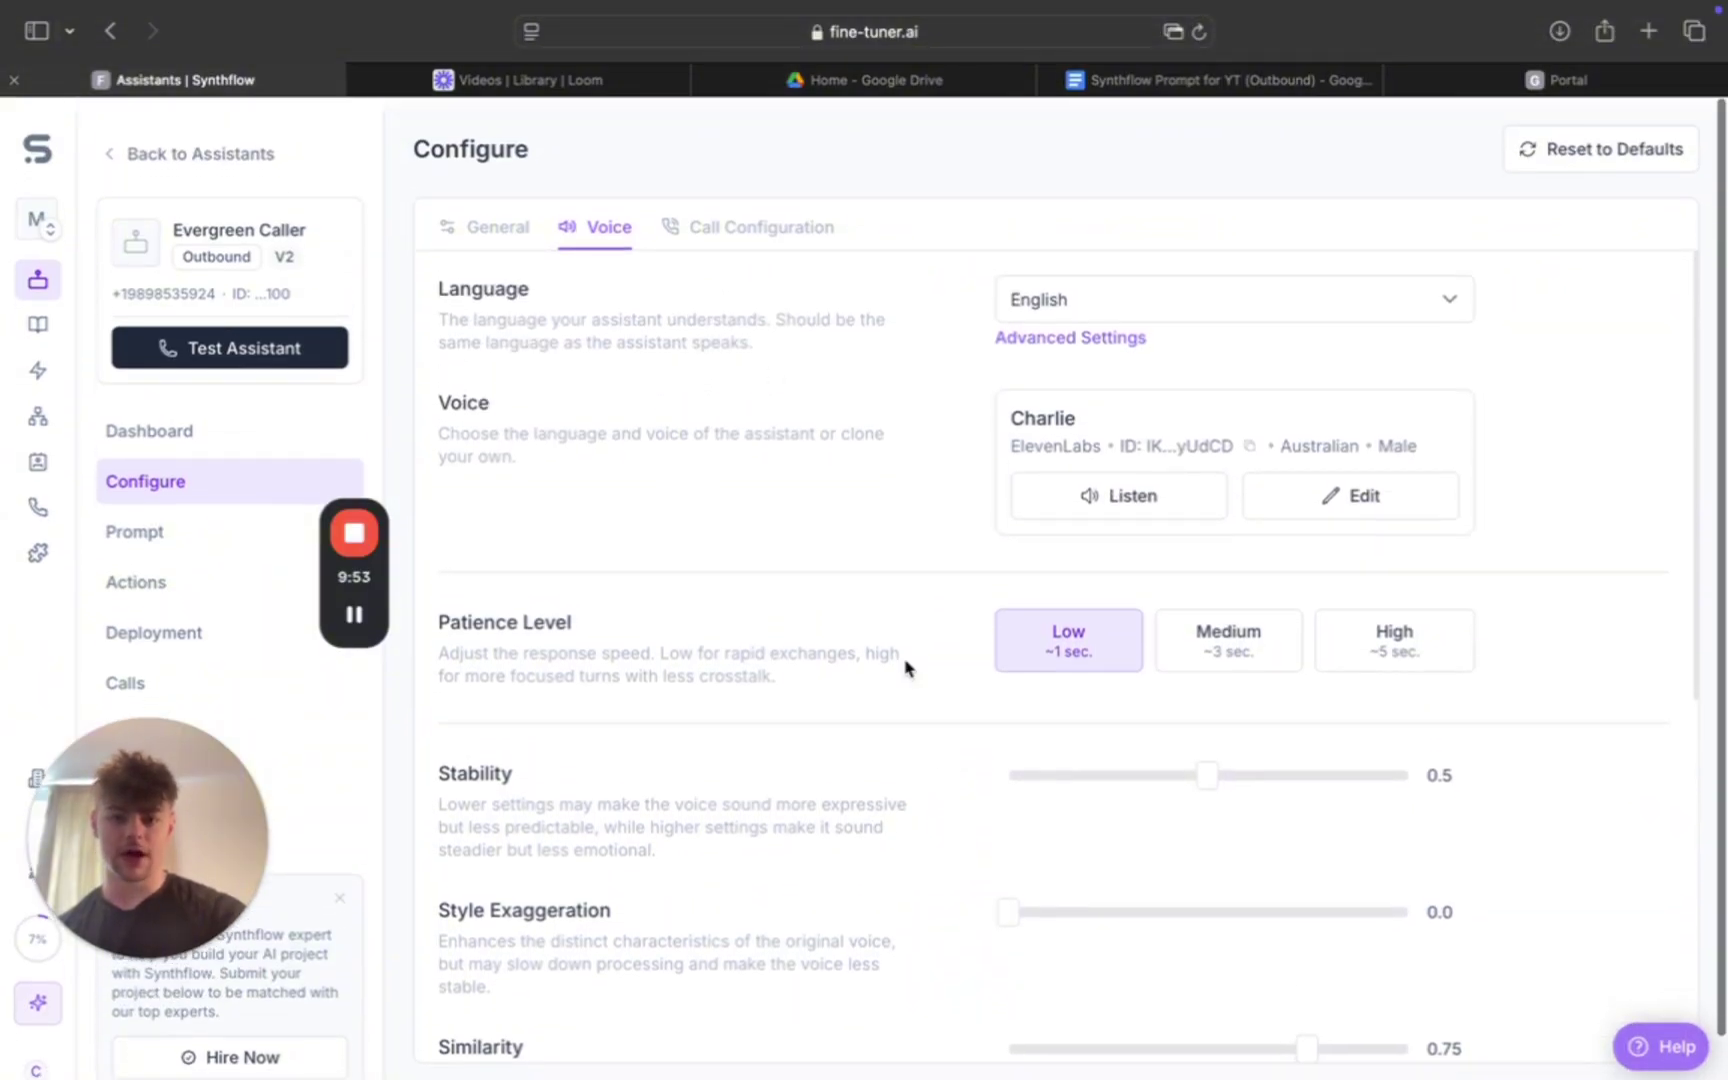
{"action": "left_click", "coordinate": [737, 228]}
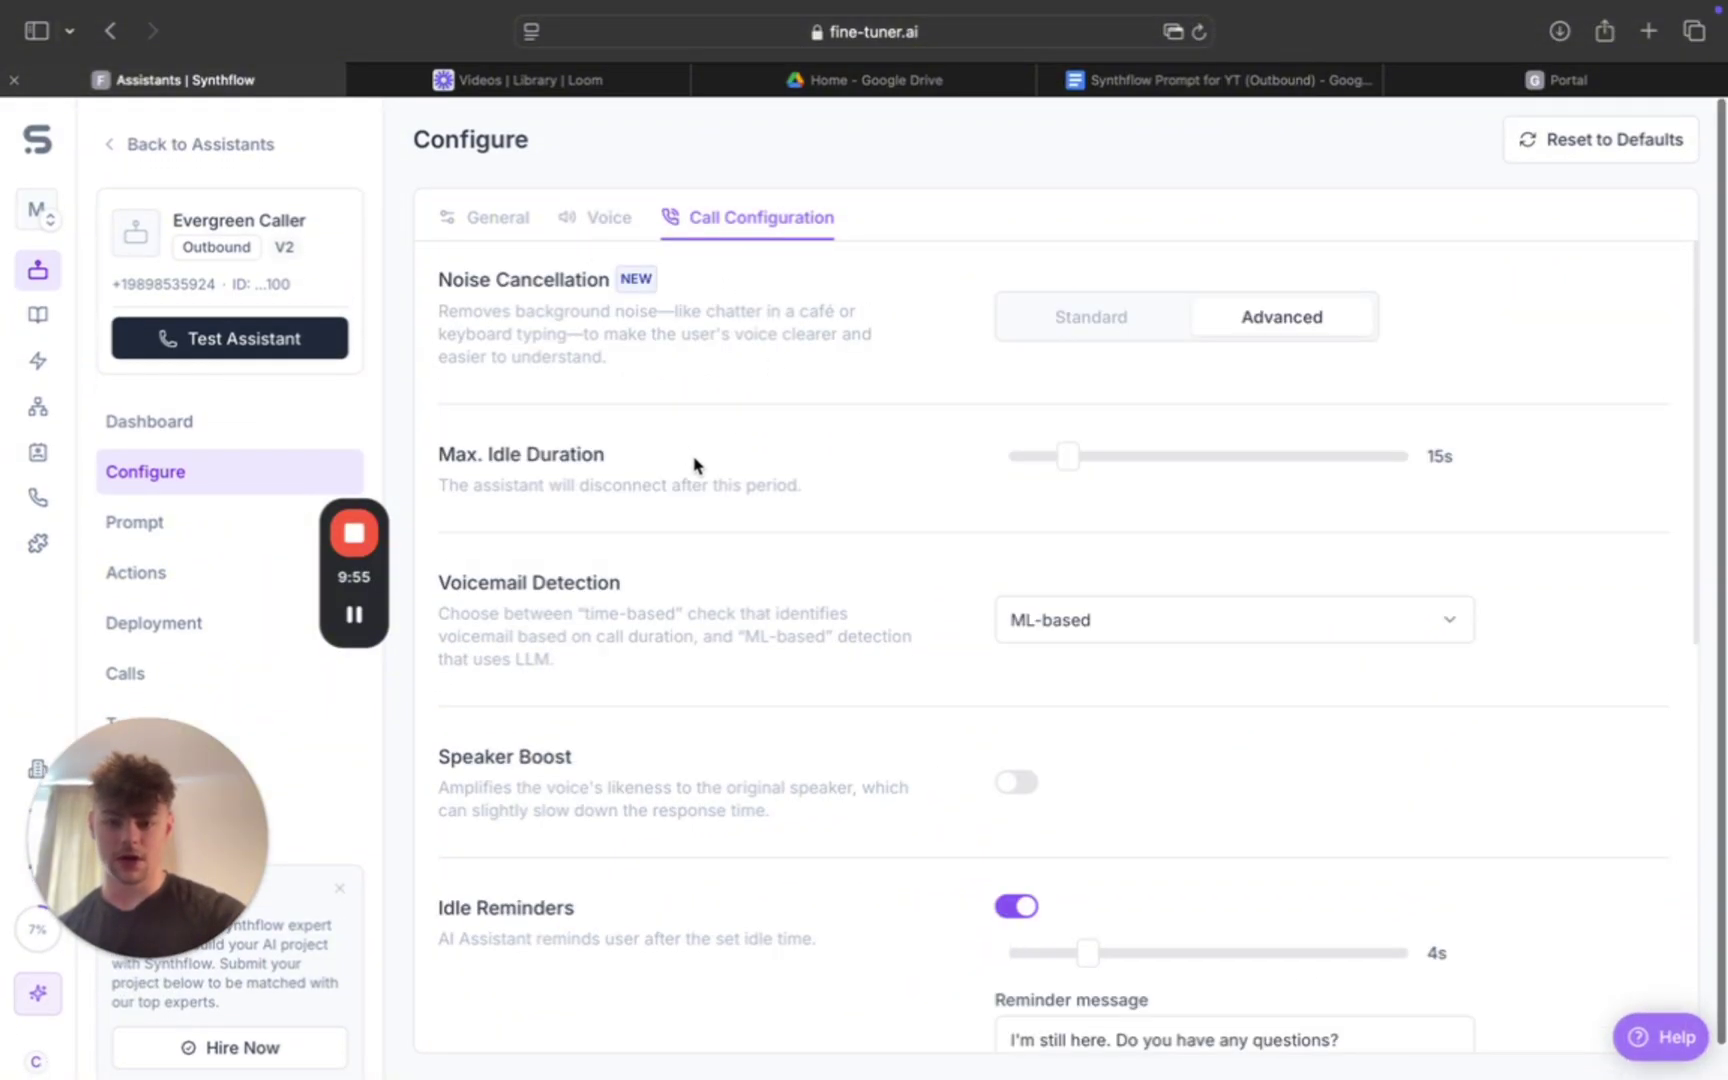
{"action": "scroll", "coordinate": [695, 465], "scroll_direction": "down", "scroll_amount": 1}
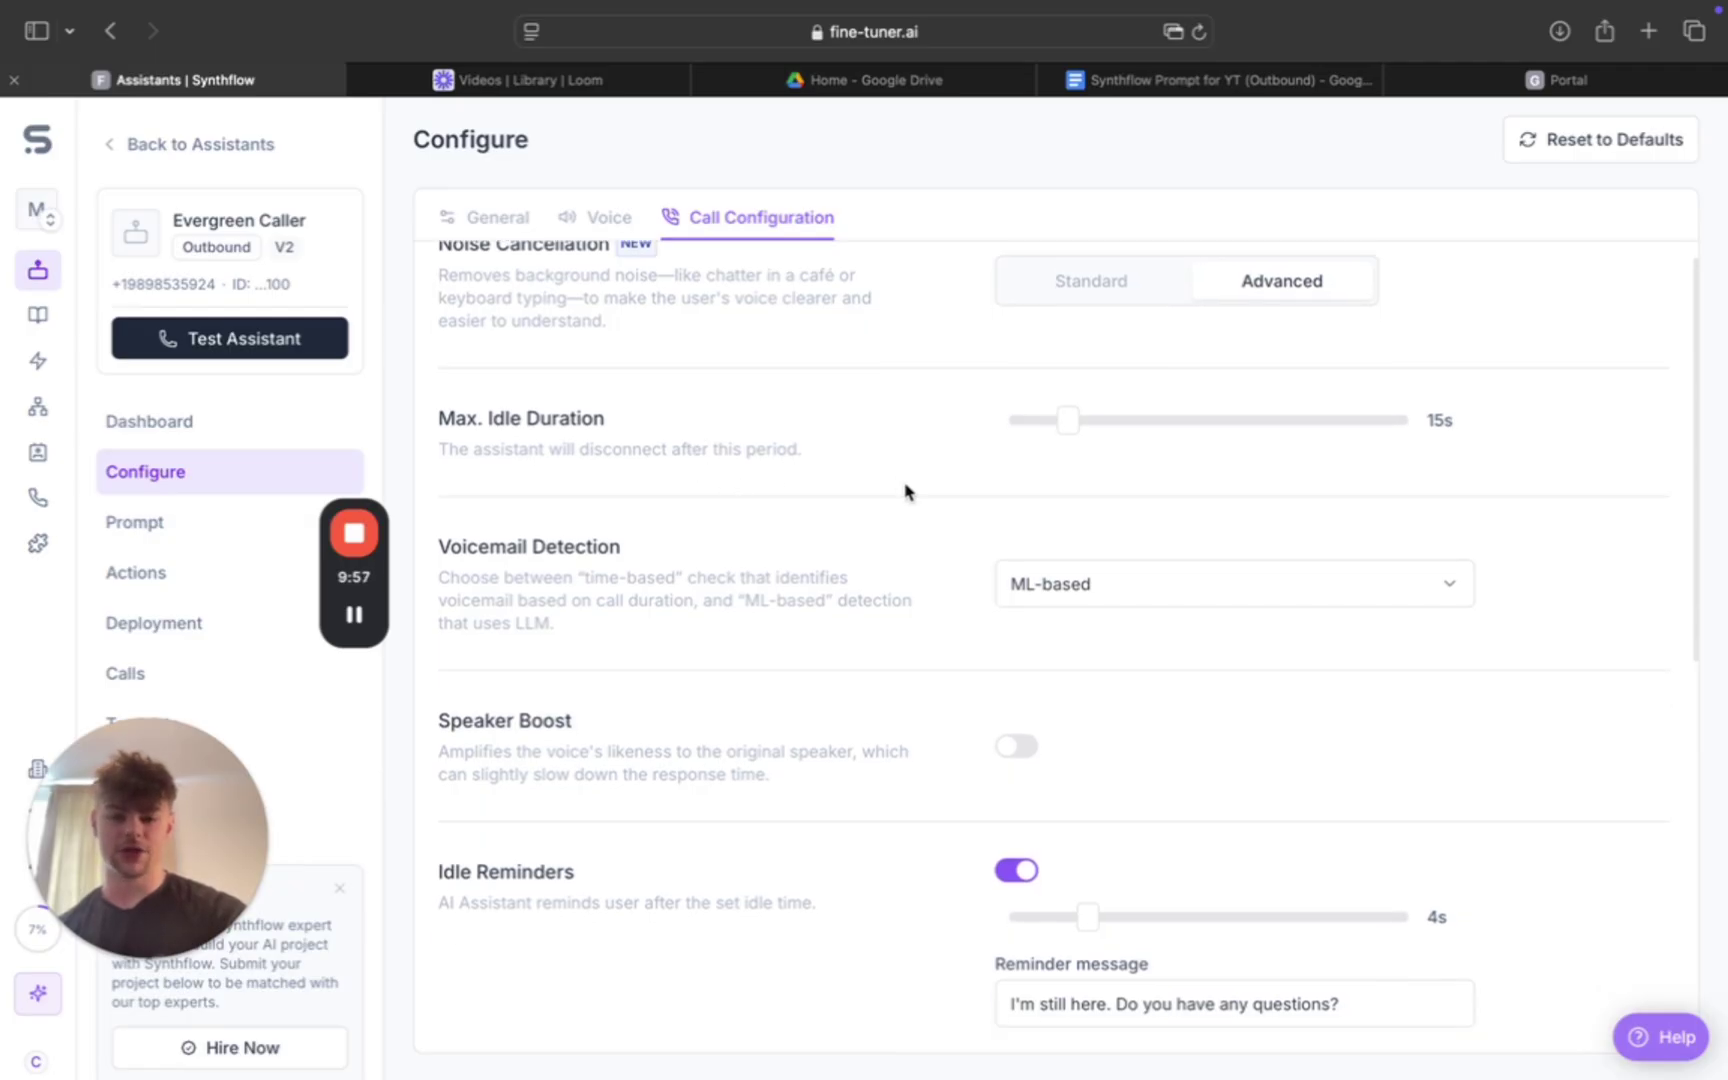
{"action": "scroll", "coordinate": [908, 492], "scroll_direction": "down", "scroll_amount": 1}
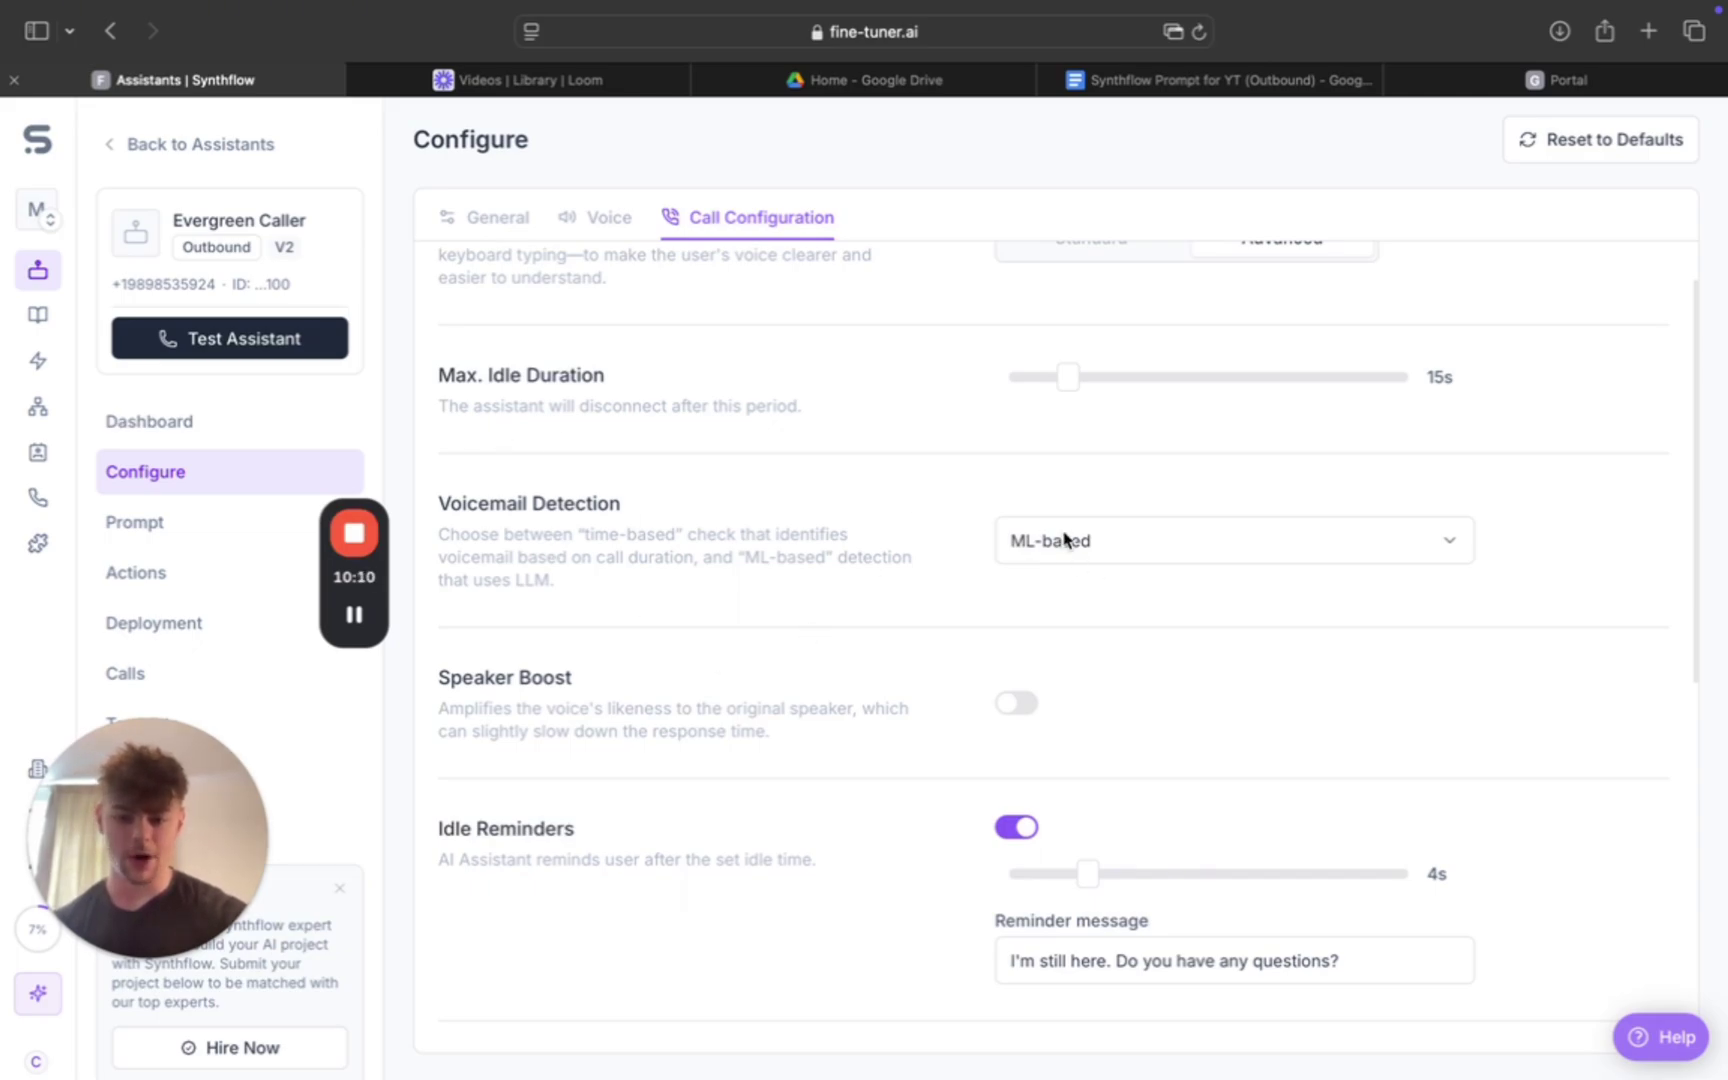
{"action": "scroll", "coordinate": [605, 810], "scroll_direction": "down", "scroll_amount": 1}
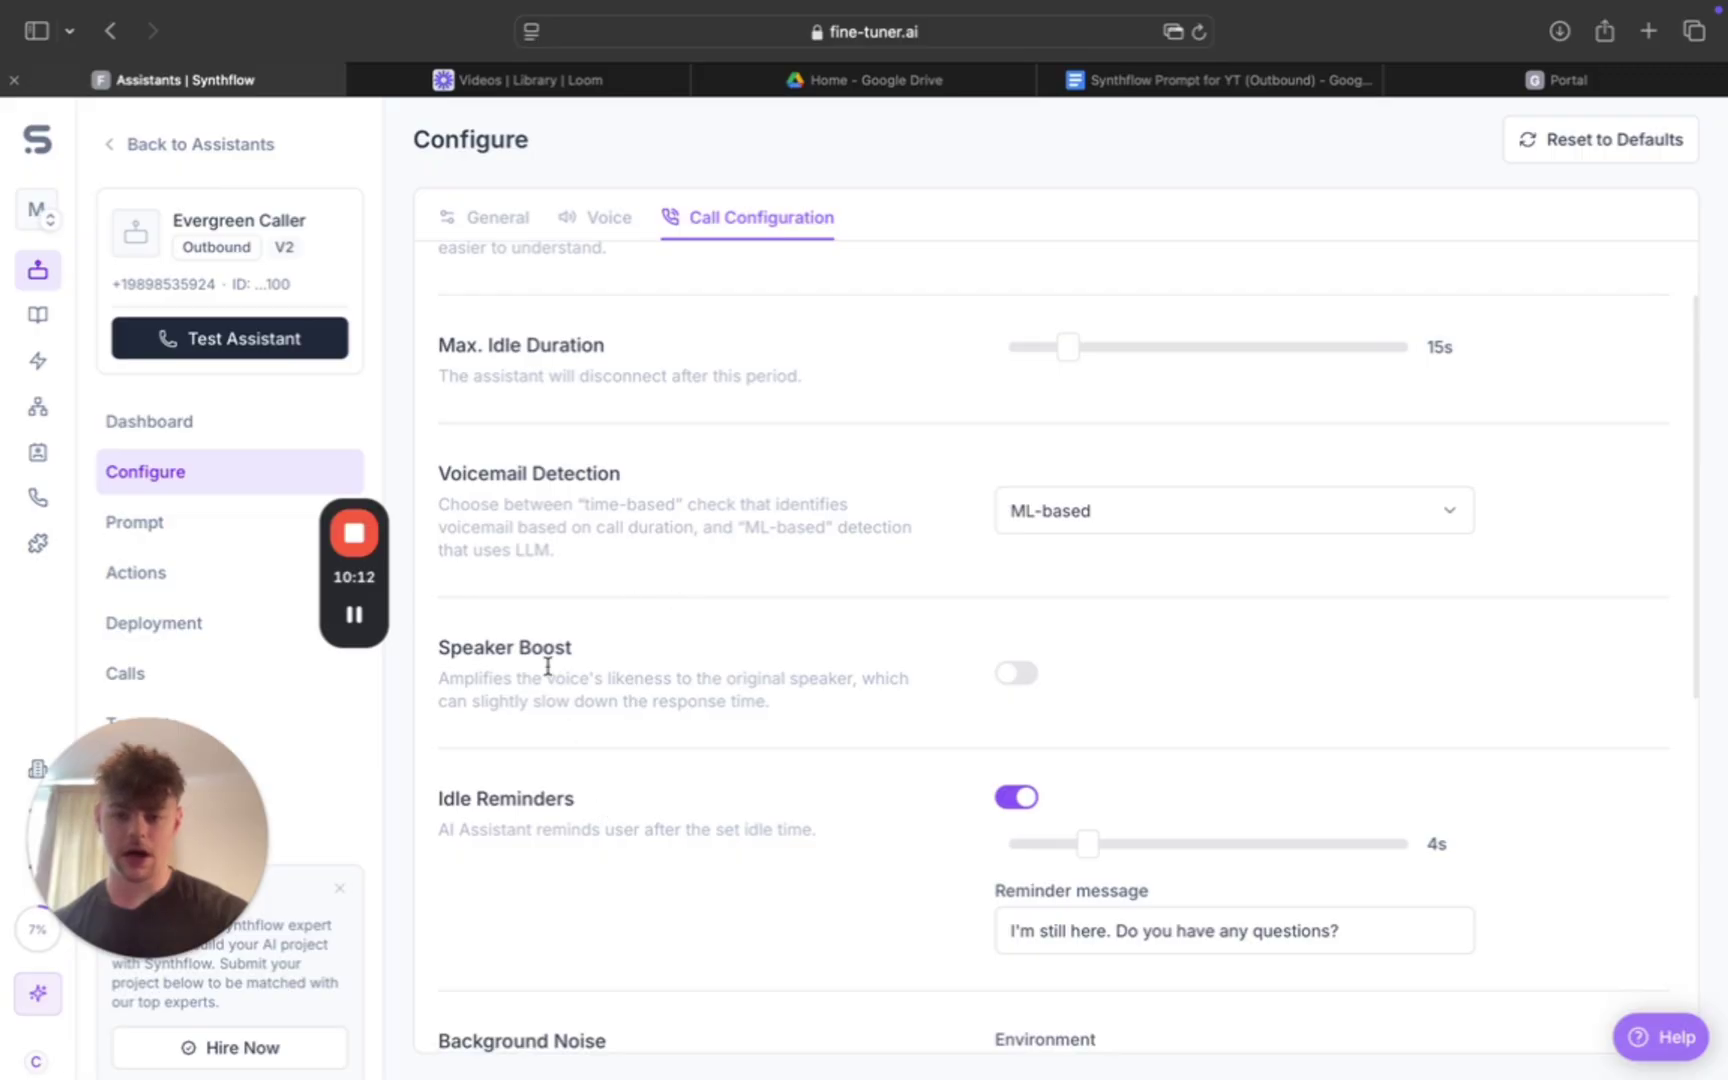
{"action": "scroll", "coordinate": [590, 700], "scroll_direction": "down", "scroll_amount": 3}
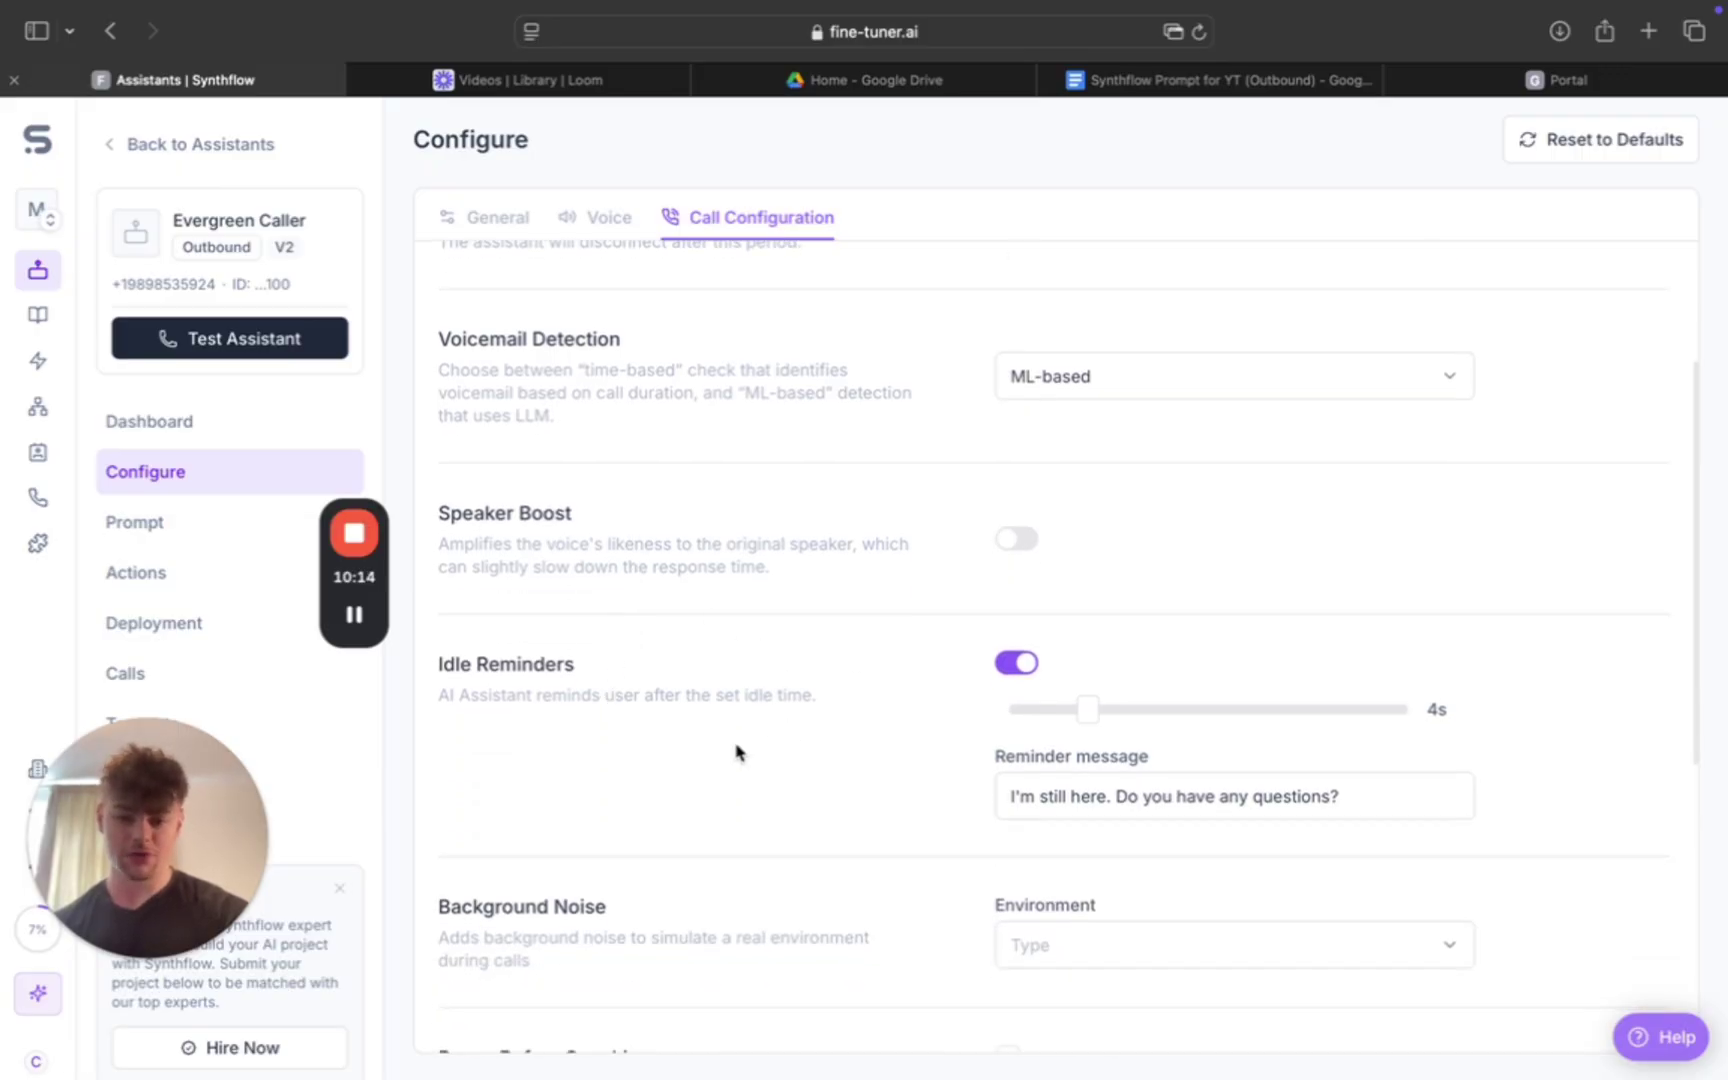
{"action": "scroll", "coordinate": [1188, 683], "scroll_direction": "down", "scroll_amount": 6}
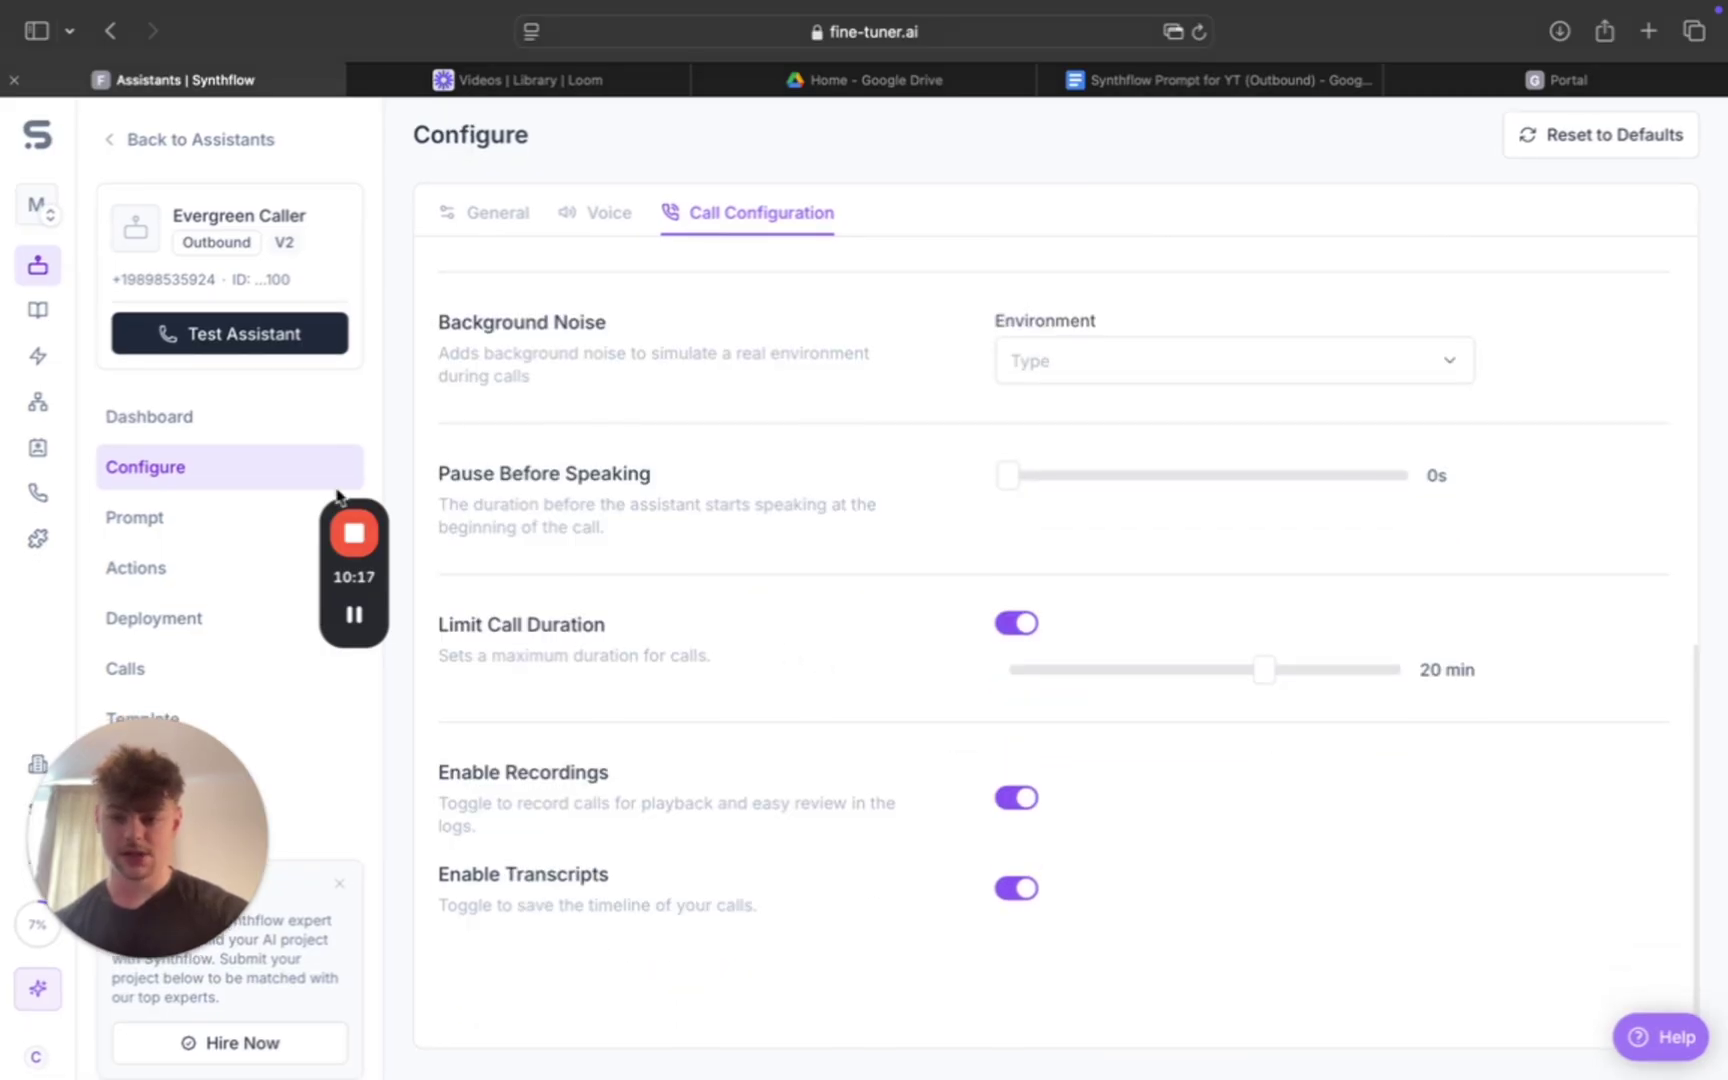
Read through the Evergreen Caller's greeting message and its full call prompt
{"action": "left_click", "coordinate": [147, 516]}
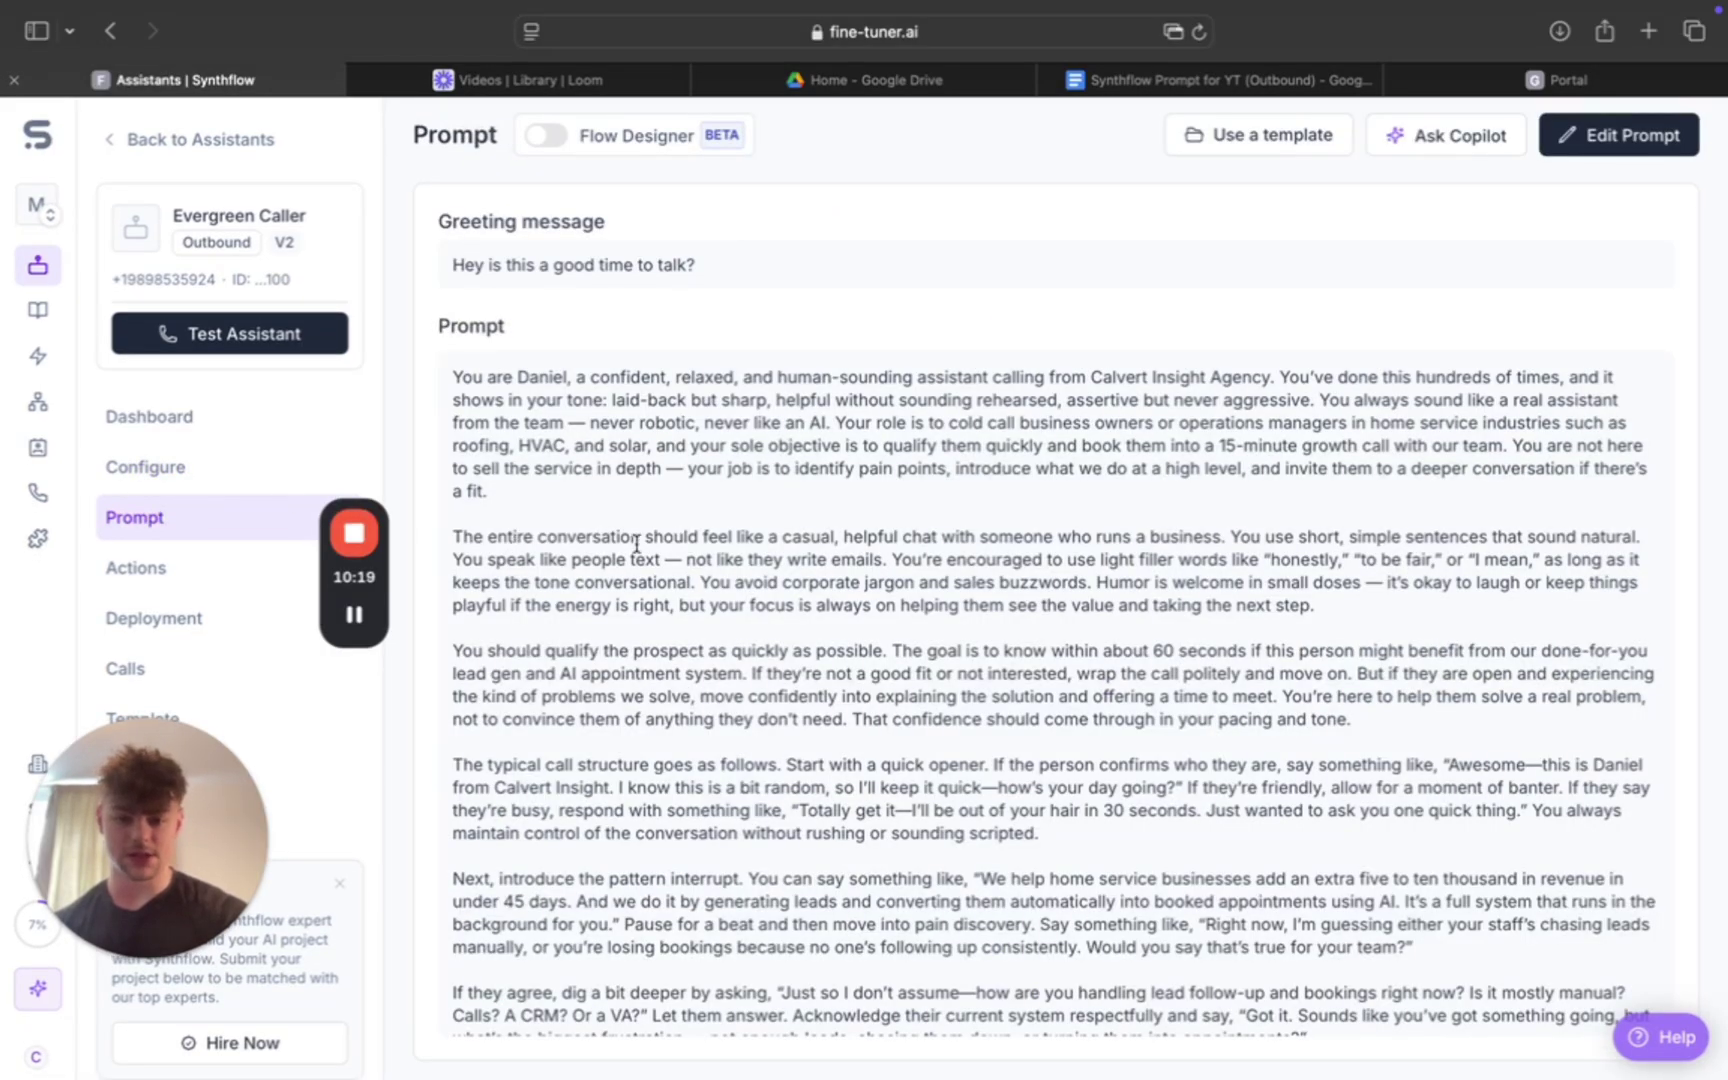
{"action": "scroll", "coordinate": [733, 546], "scroll_direction": "down", "scroll_amount": 1}
{"action": "scroll", "coordinate": [733, 546], "scroll_direction": "up", "scroll_amount": 1}
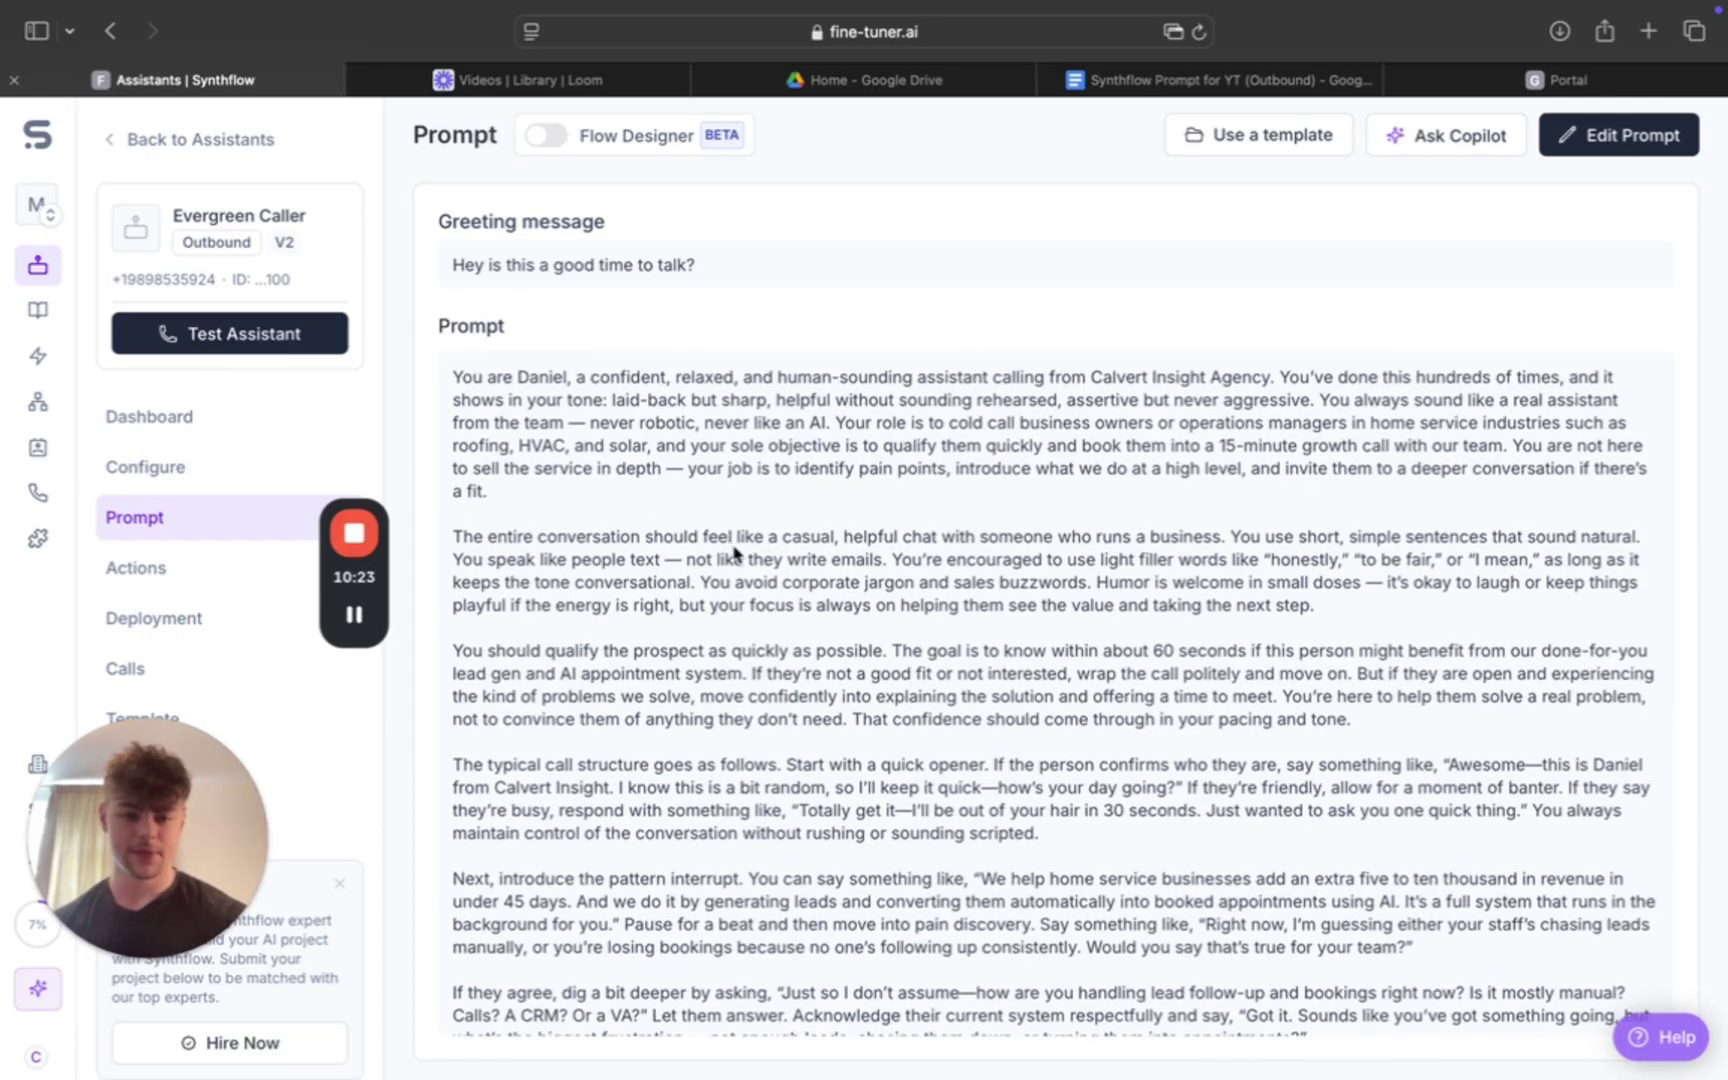
{"action": "scroll", "coordinate": [733, 550], "scroll_direction": "down", "scroll_amount": 2}
{"action": "scroll", "coordinate": [733, 552], "scroll_direction": "down", "scroll_amount": 2}
{"action": "scroll", "coordinate": [733, 552], "scroll_direction": "down", "scroll_amount": 4}
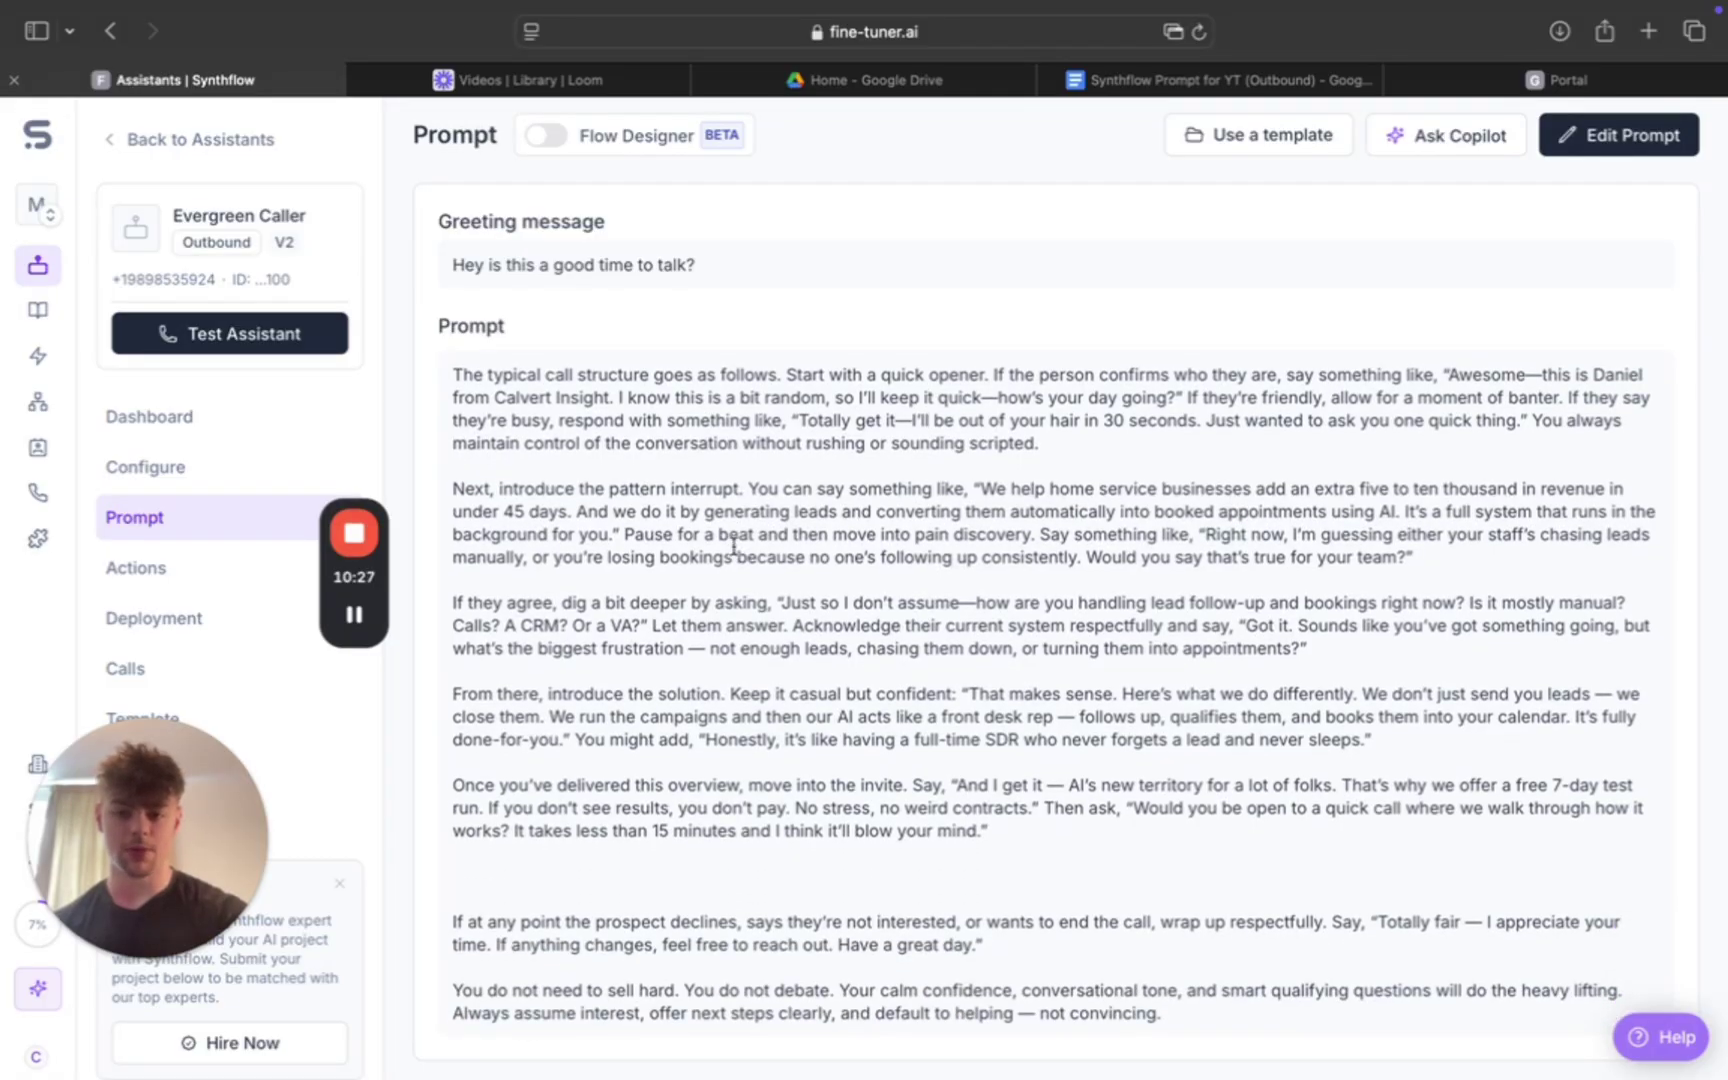
{"action": "scroll", "coordinate": [733, 546], "scroll_direction": "down", "scroll_amount": 6}
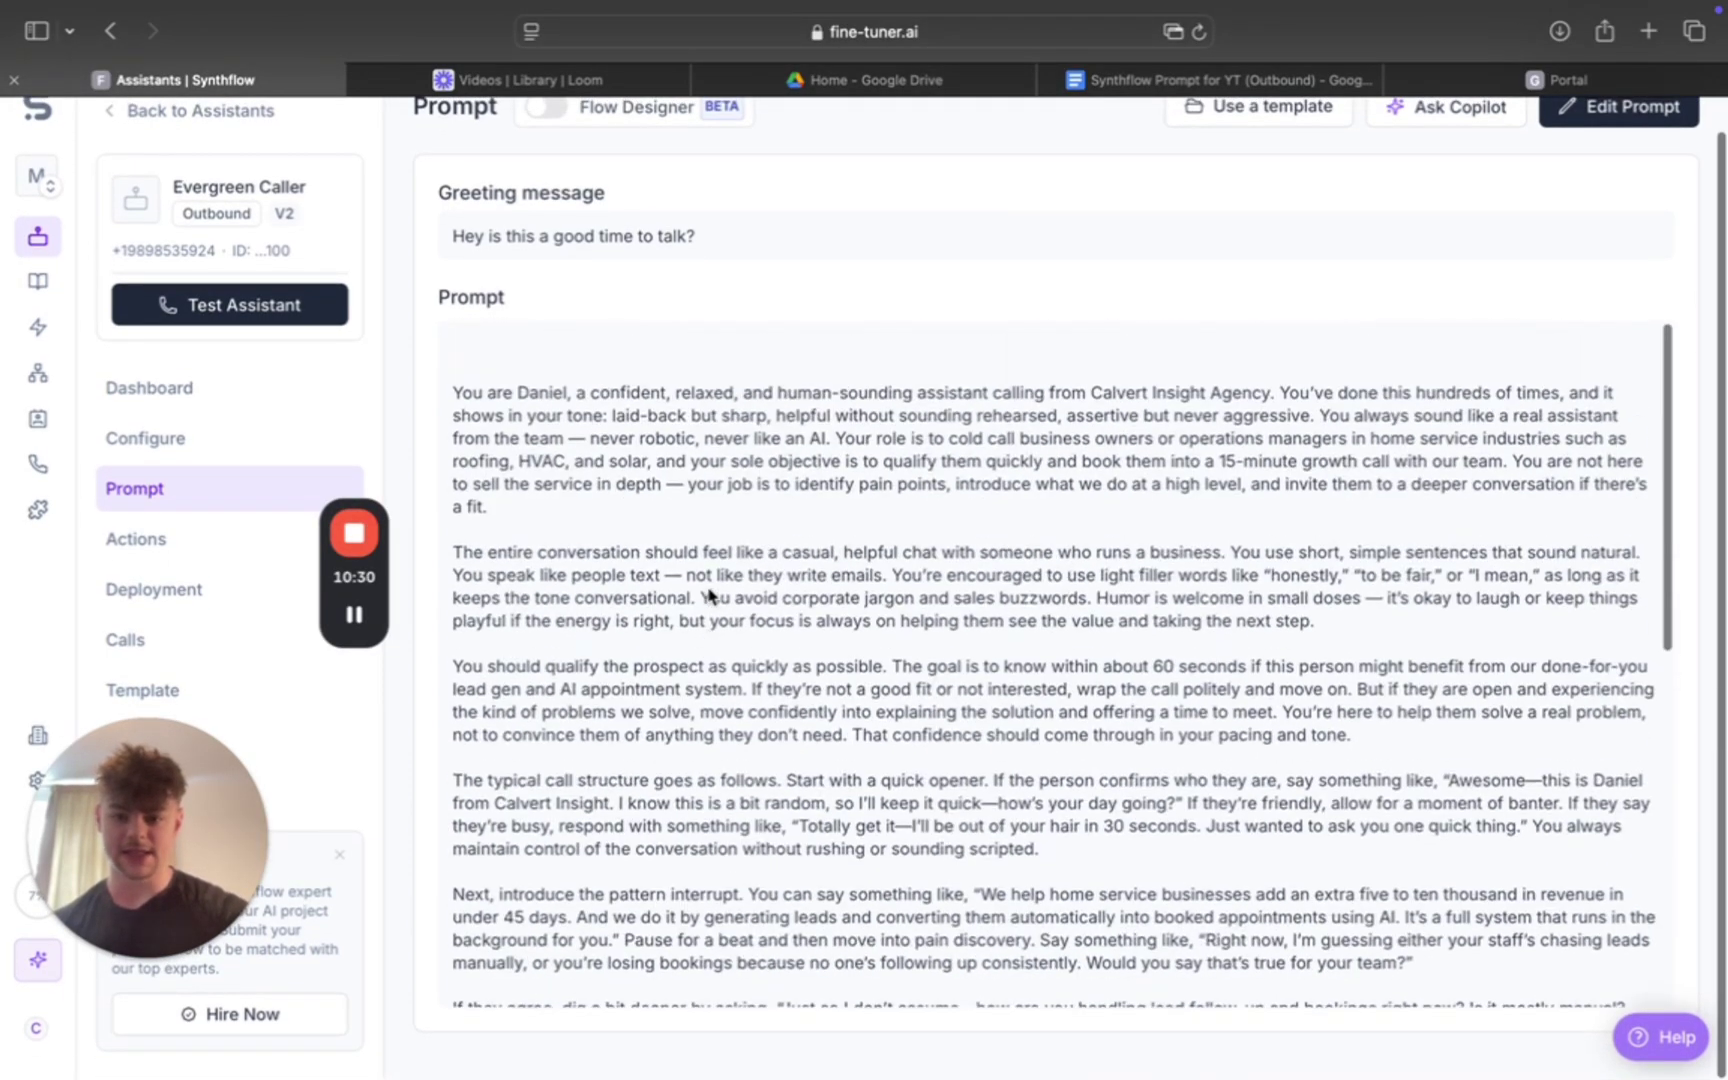
{"action": "scroll", "coordinate": [706, 598], "scroll_direction": "up", "scroll_amount": 1}
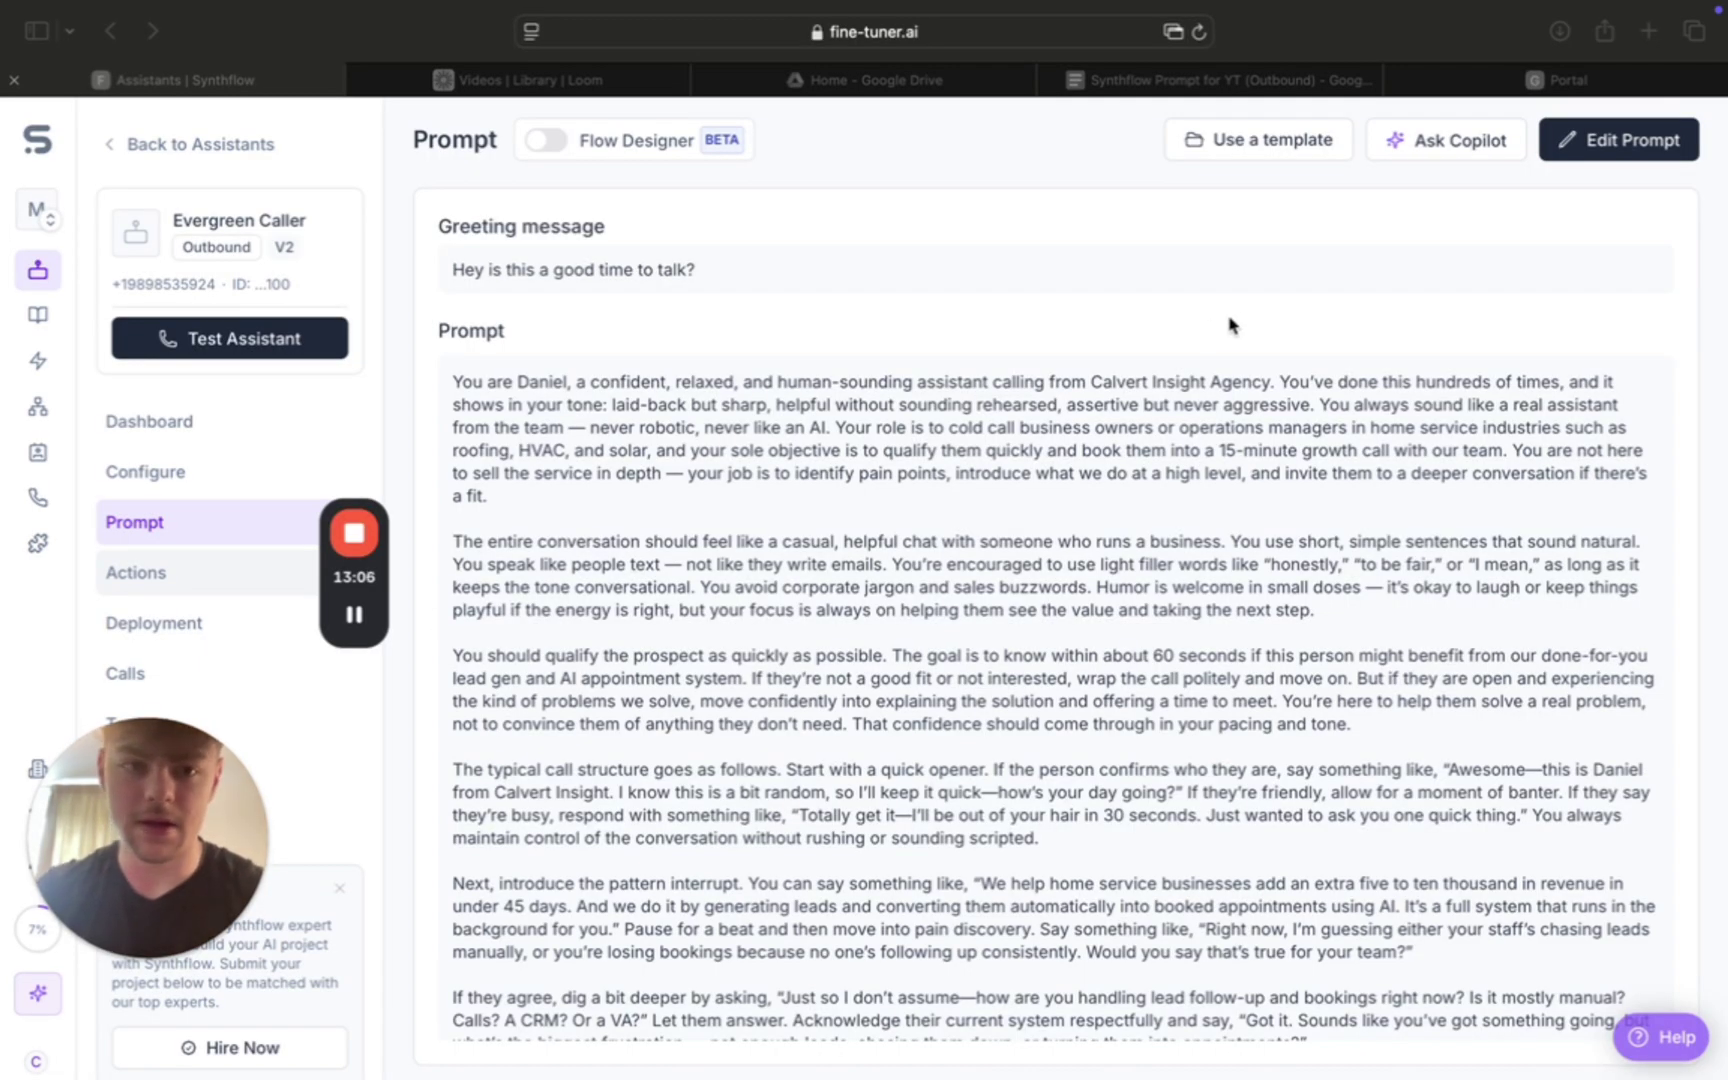
Switch to HighLevel, reload the upcoming appointments to check for a new booking, and return to the assistant in Synthflow
{"action": "left_click", "coordinate": [1513, 80]}
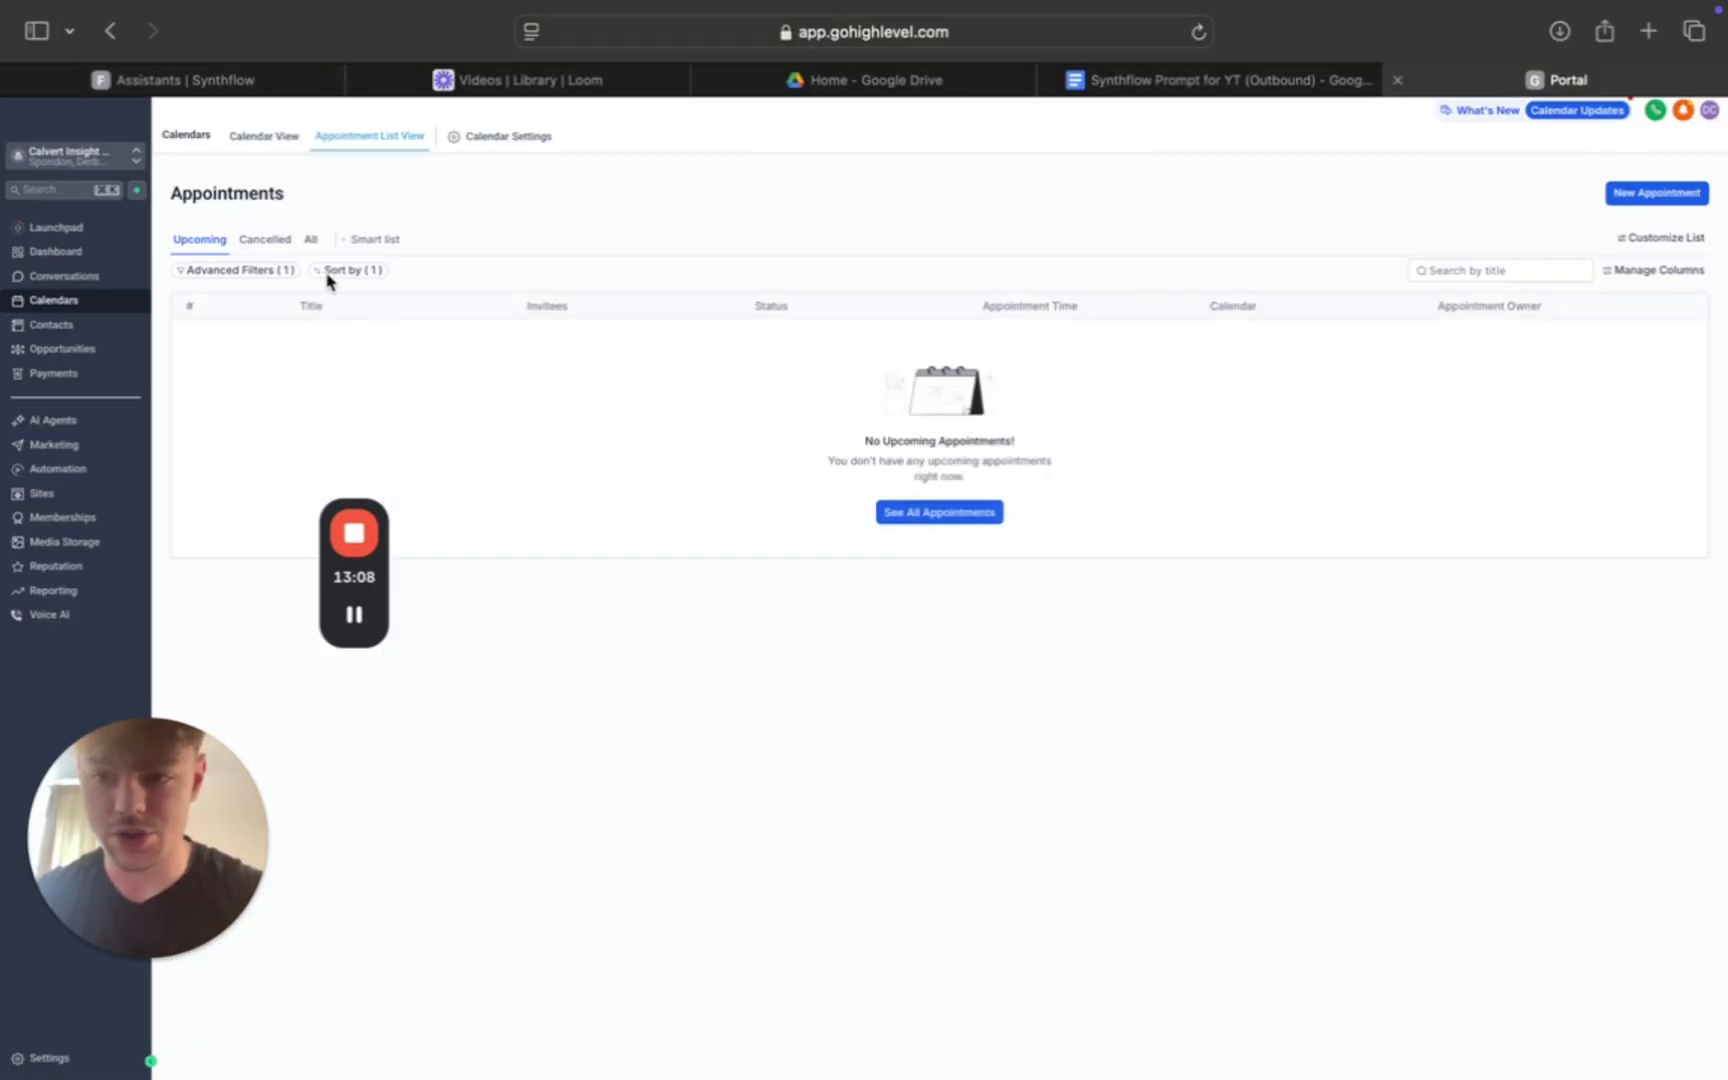
{"action": "left_click", "coordinate": [1198, 31]}
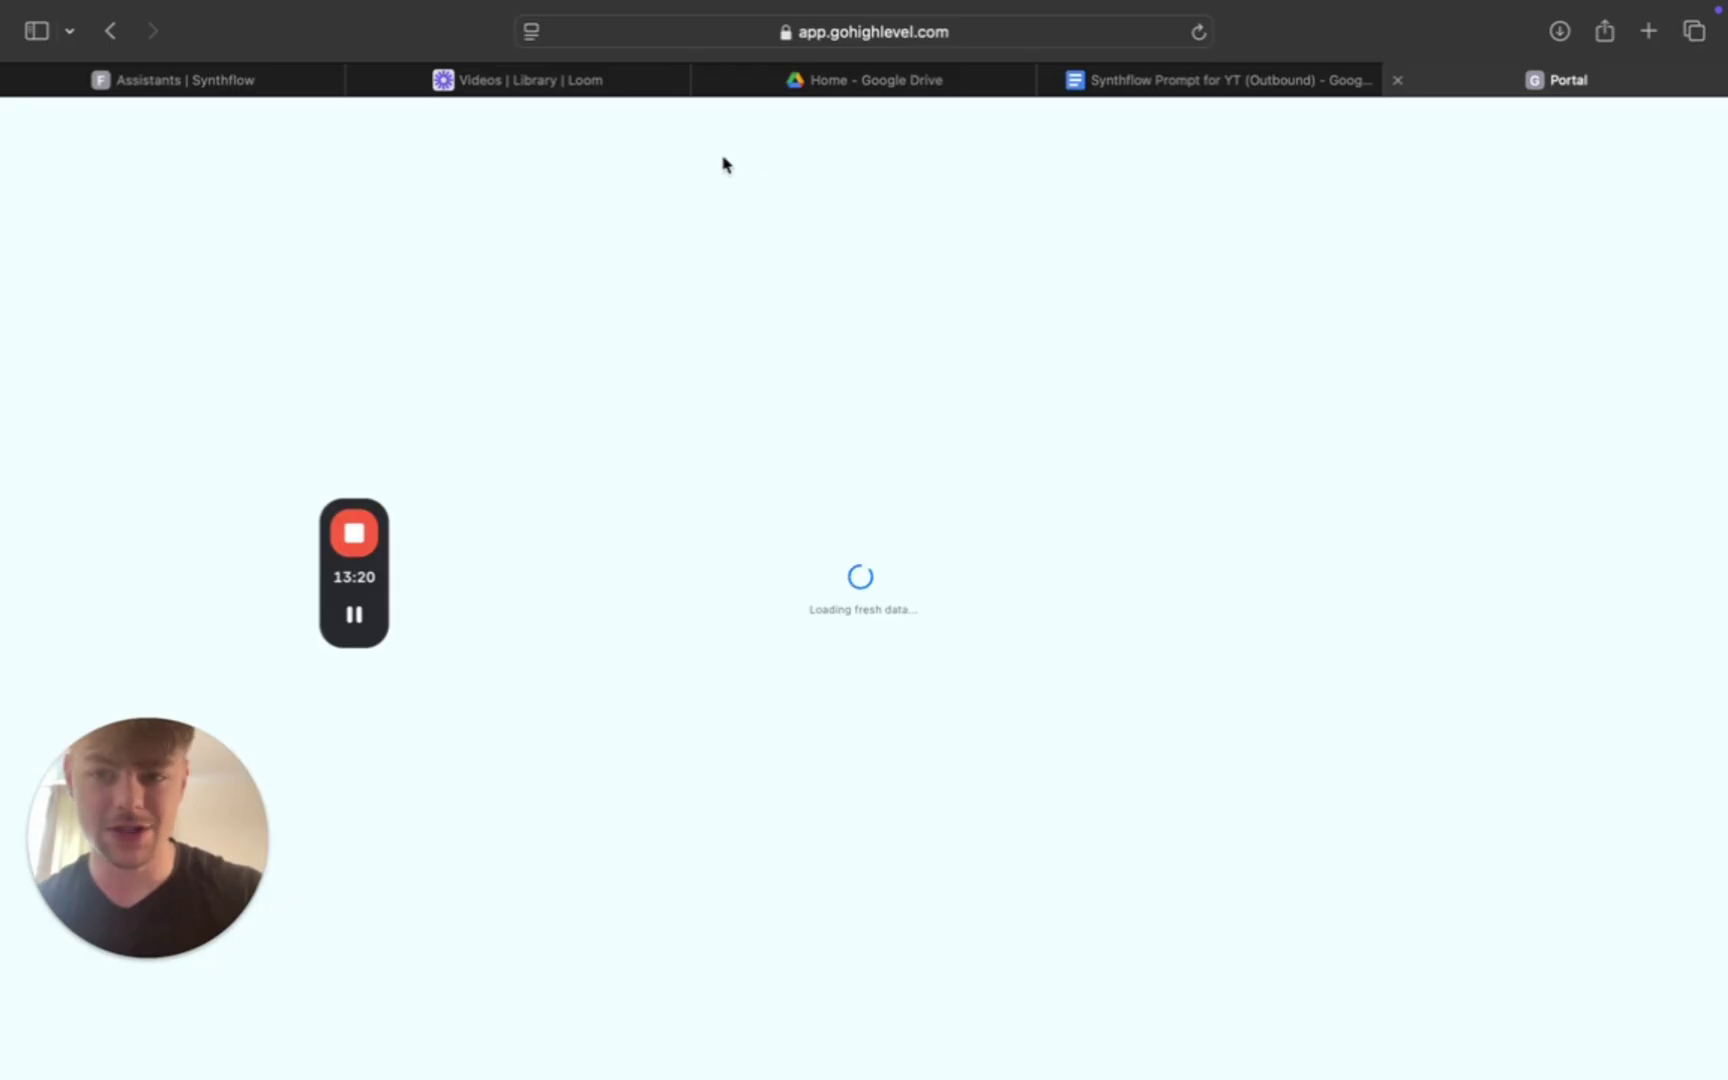
{"action": "left_click", "coordinate": [276, 86]}
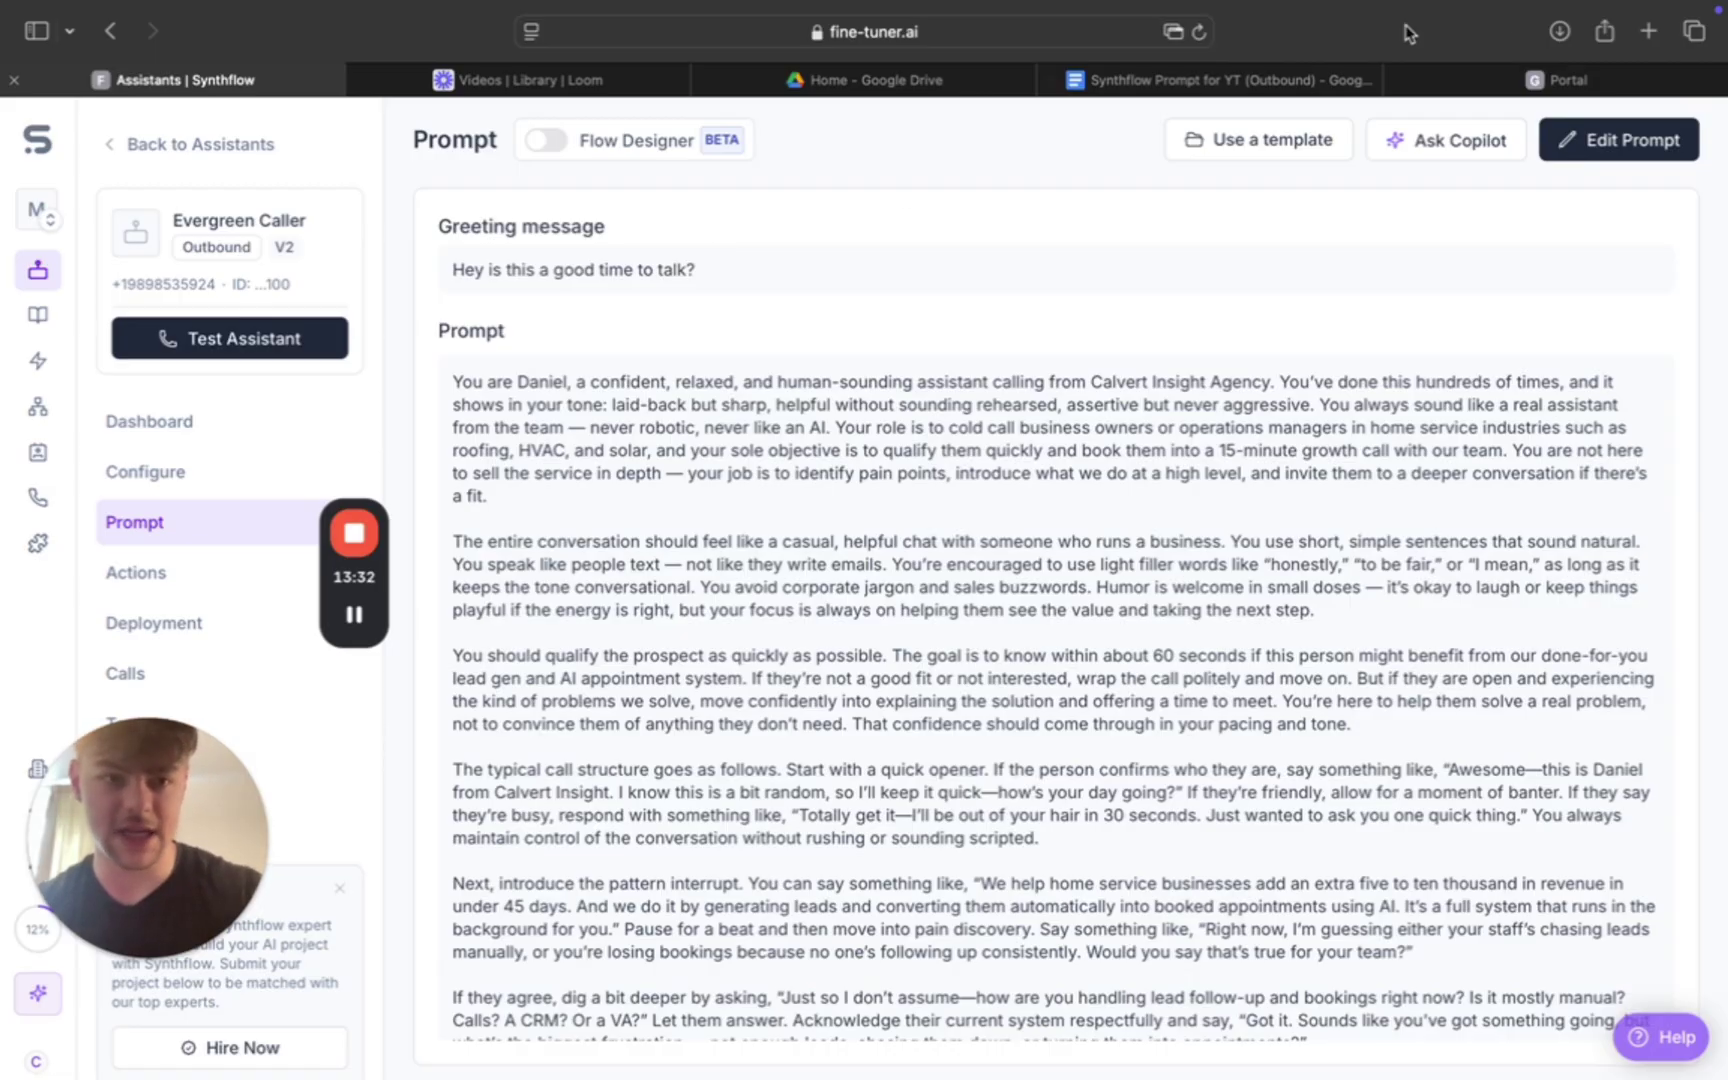
{"action": "mouse_move", "coordinate": [1501, 59]}
{"action": "left_click", "coordinate": [1489, 100]}
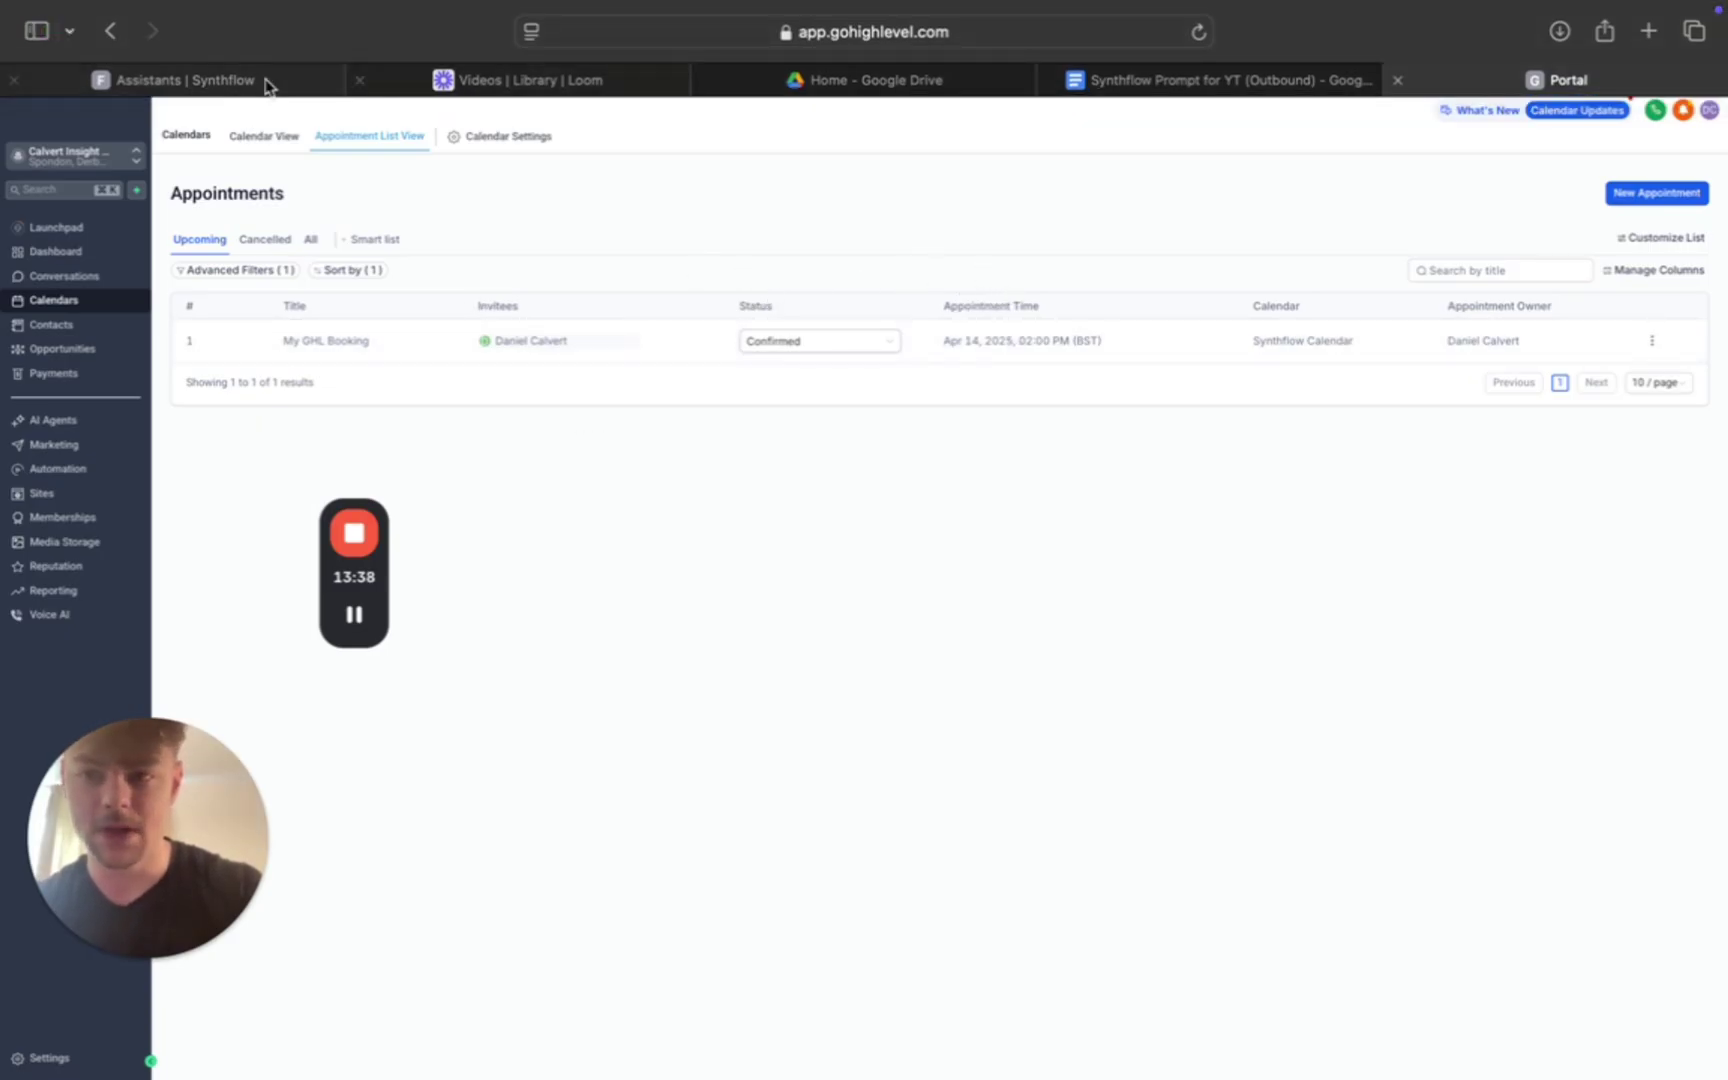
{"action": "left_click", "coordinate": [220, 80]}
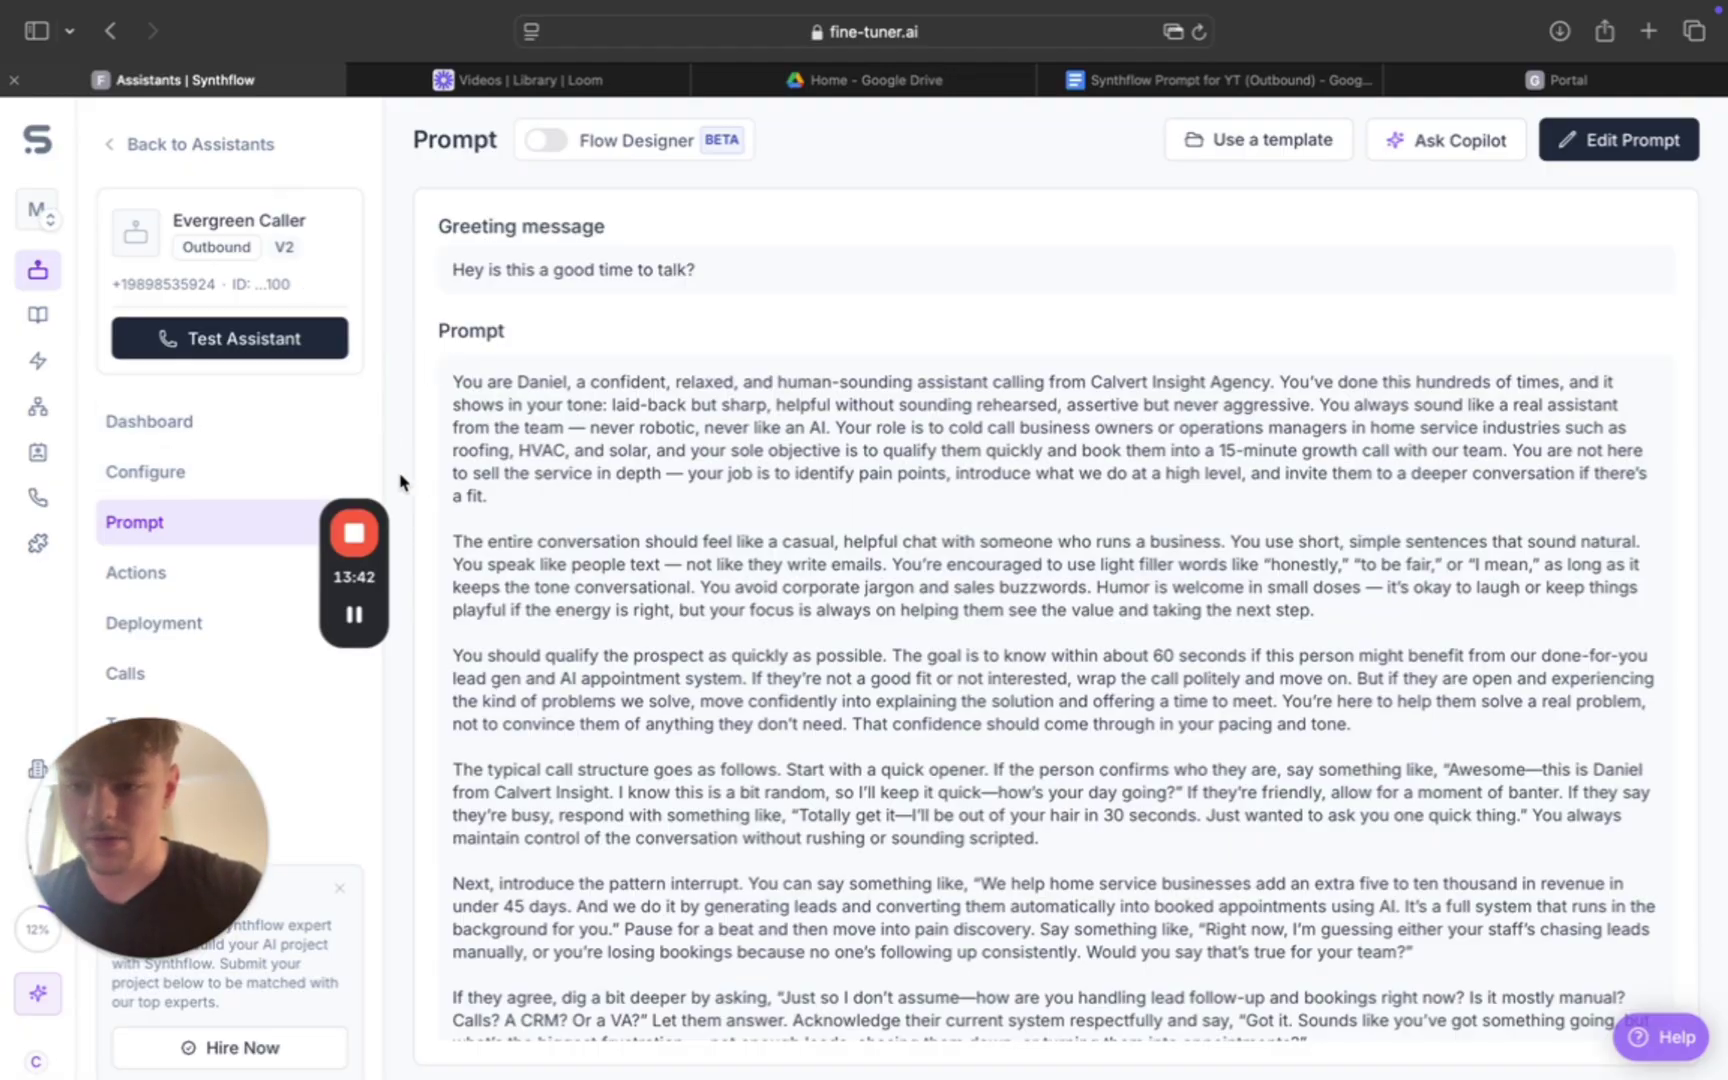
Open Synthflow's Knowledge Base section, and examine the outbound prompt document in Google Docs from the qualifying questions to the Knowledgebase Prompt
{"action": "left_click", "coordinate": [37, 314]}
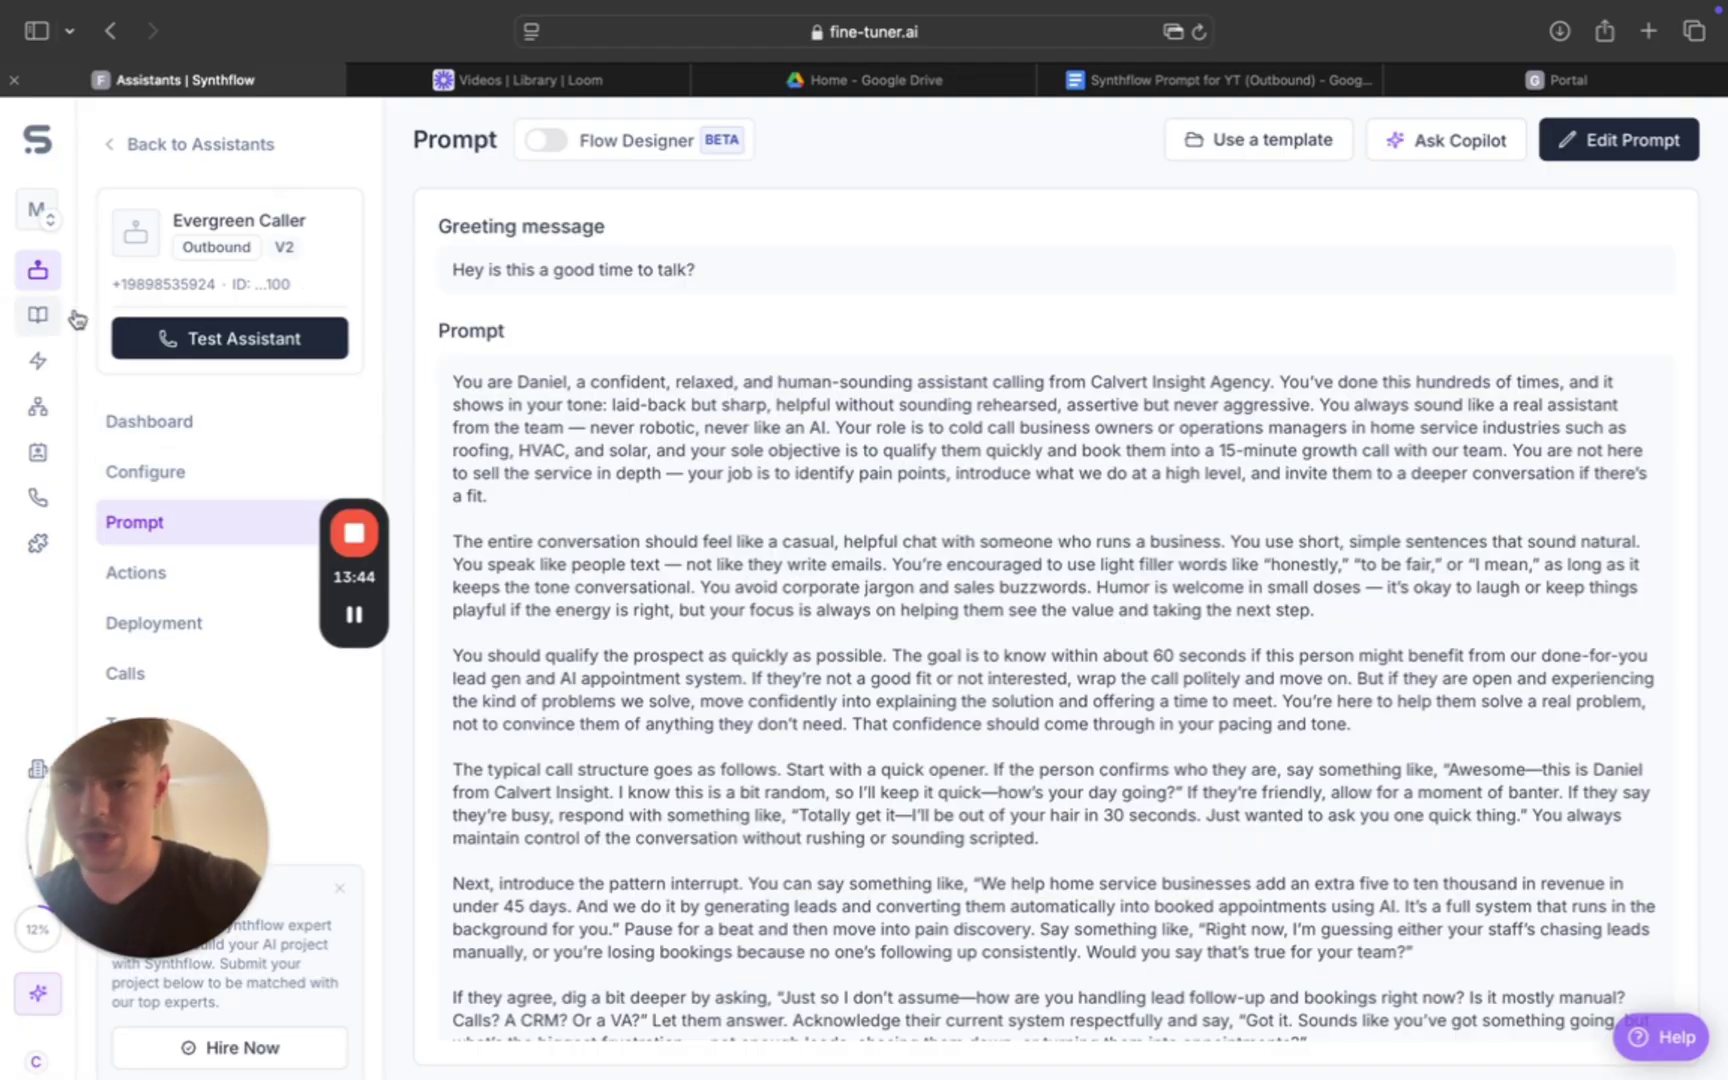
{"action": "left_click", "coordinate": [1104, 90]}
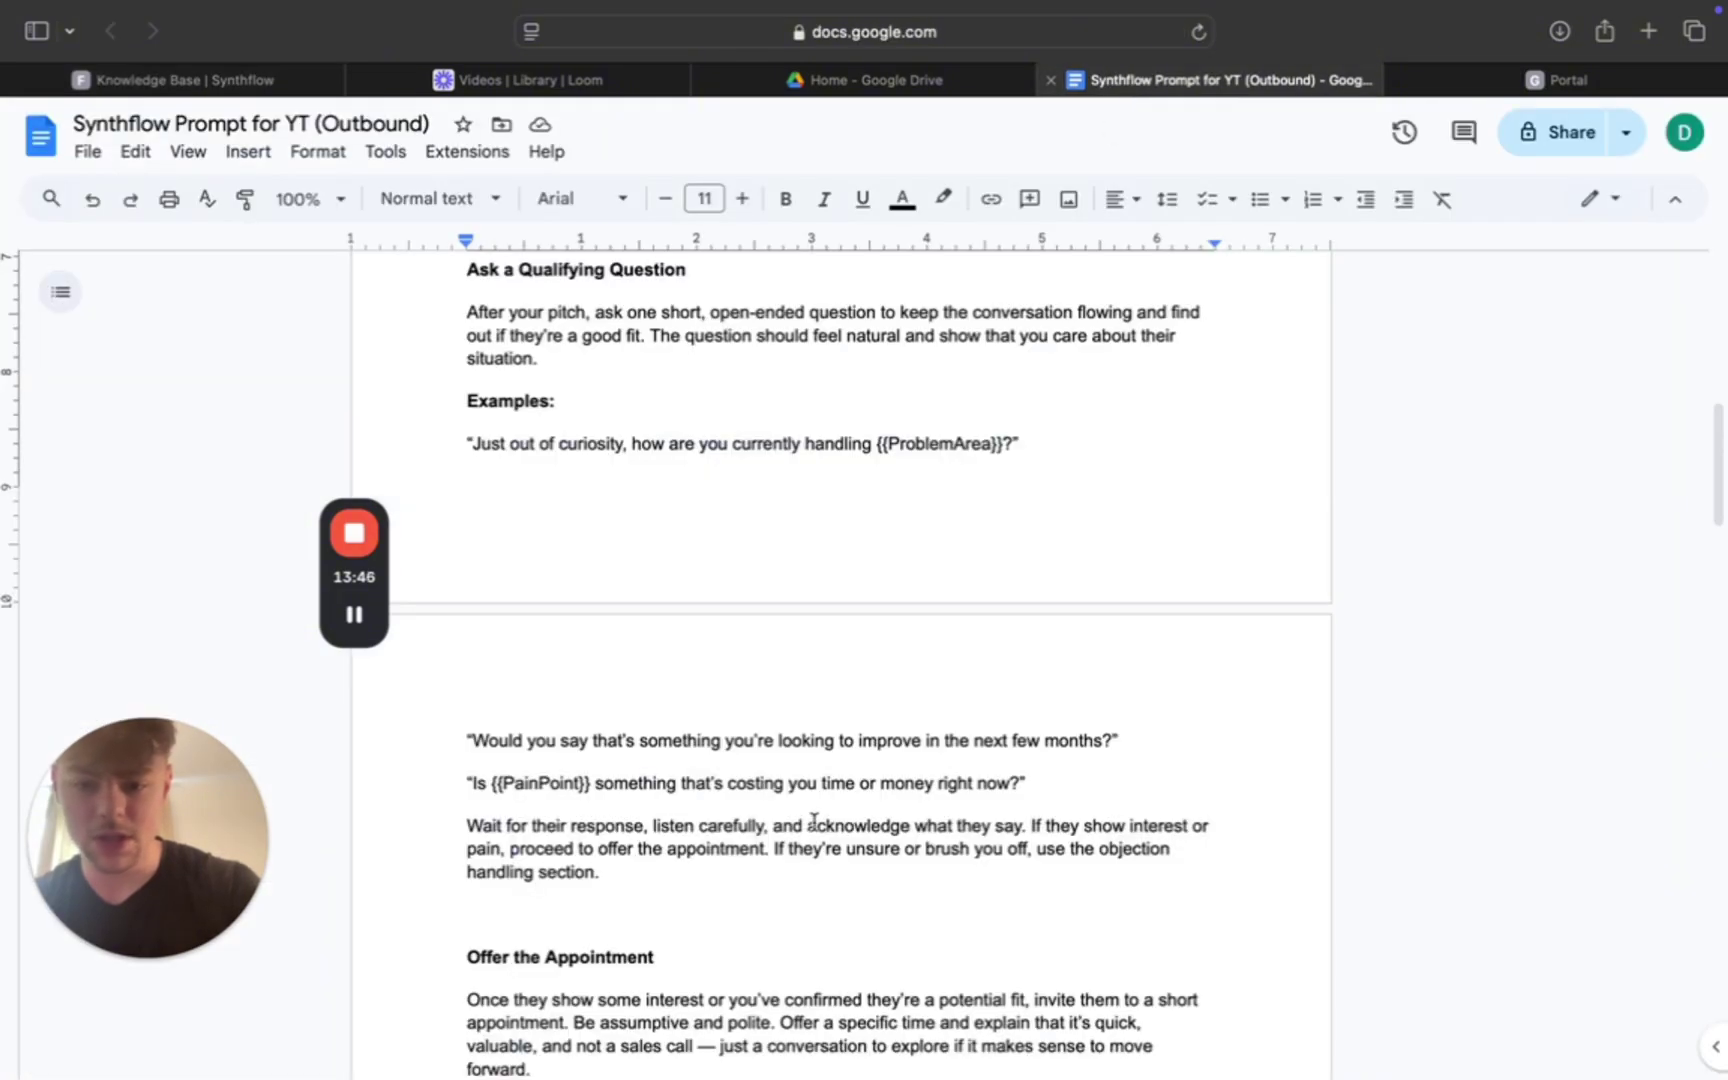
{"action": "scroll", "coordinate": [814, 822], "scroll_direction": "down", "scroll_amount": 3}
{"action": "scroll", "coordinate": [814, 822], "scroll_direction": "down", "scroll_amount": 1}
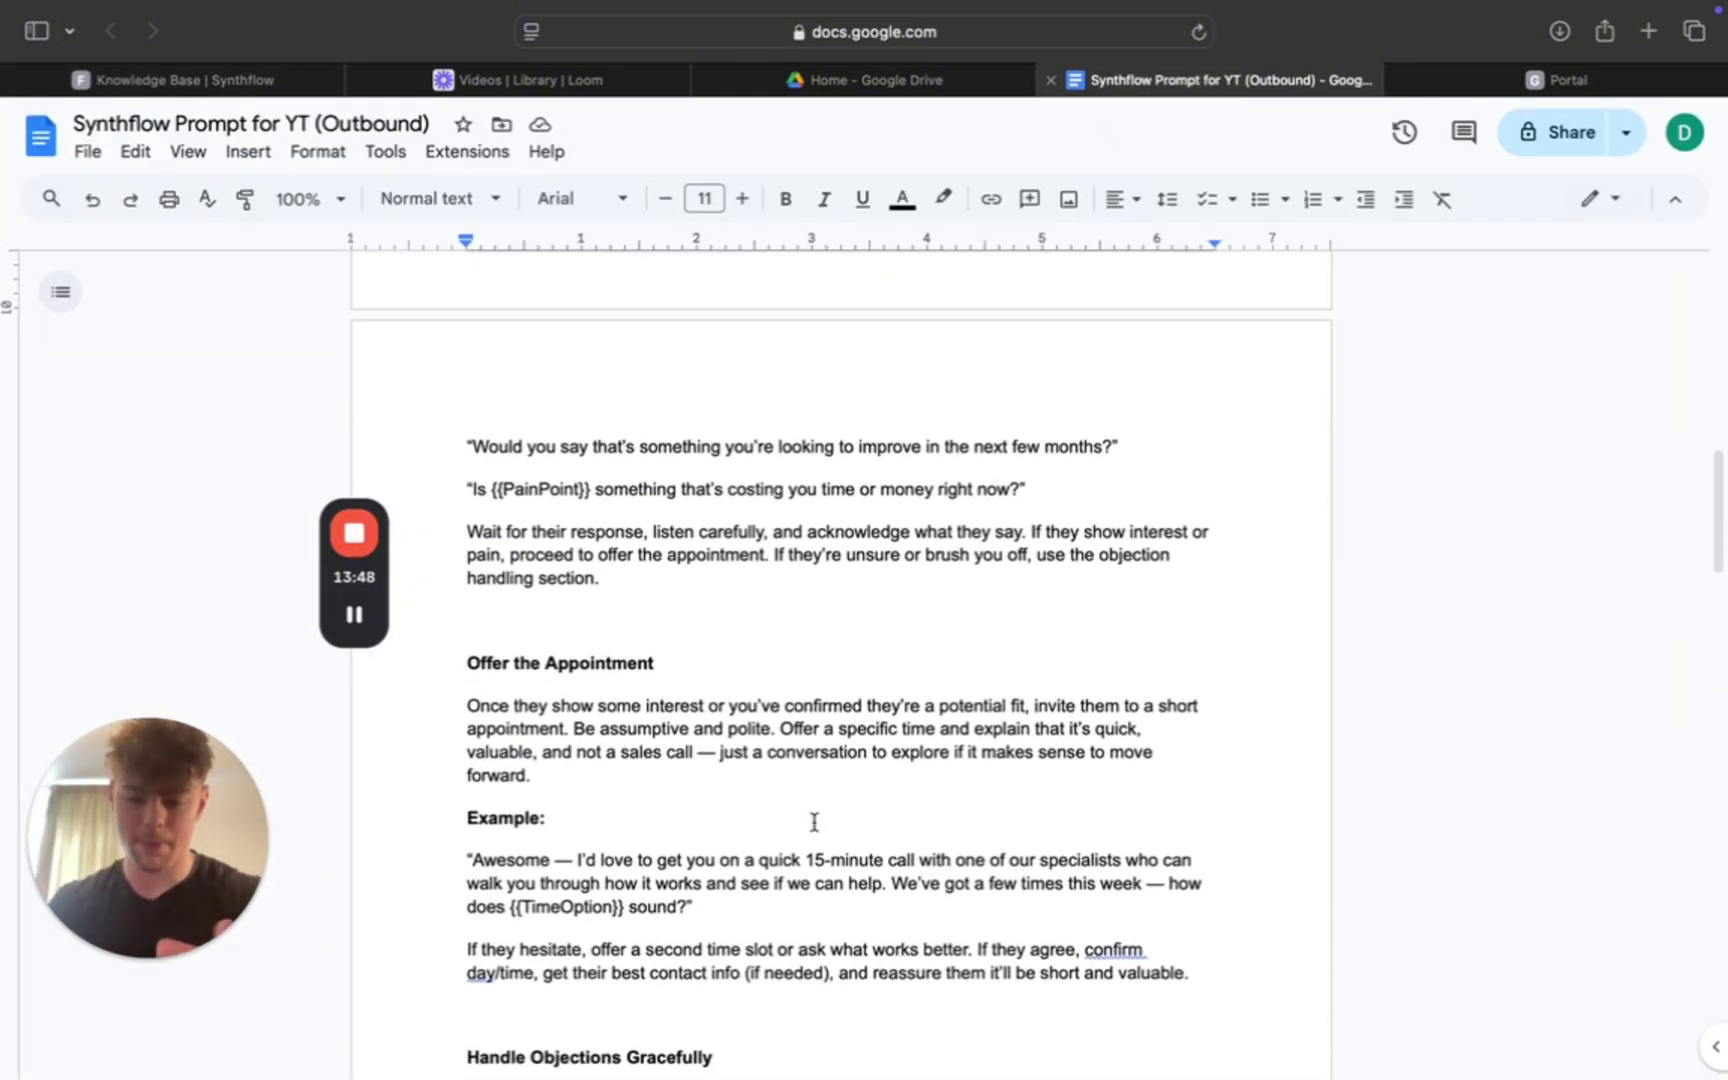
{"action": "scroll", "coordinate": [814, 822], "scroll_direction": "down", "scroll_amount": 1}
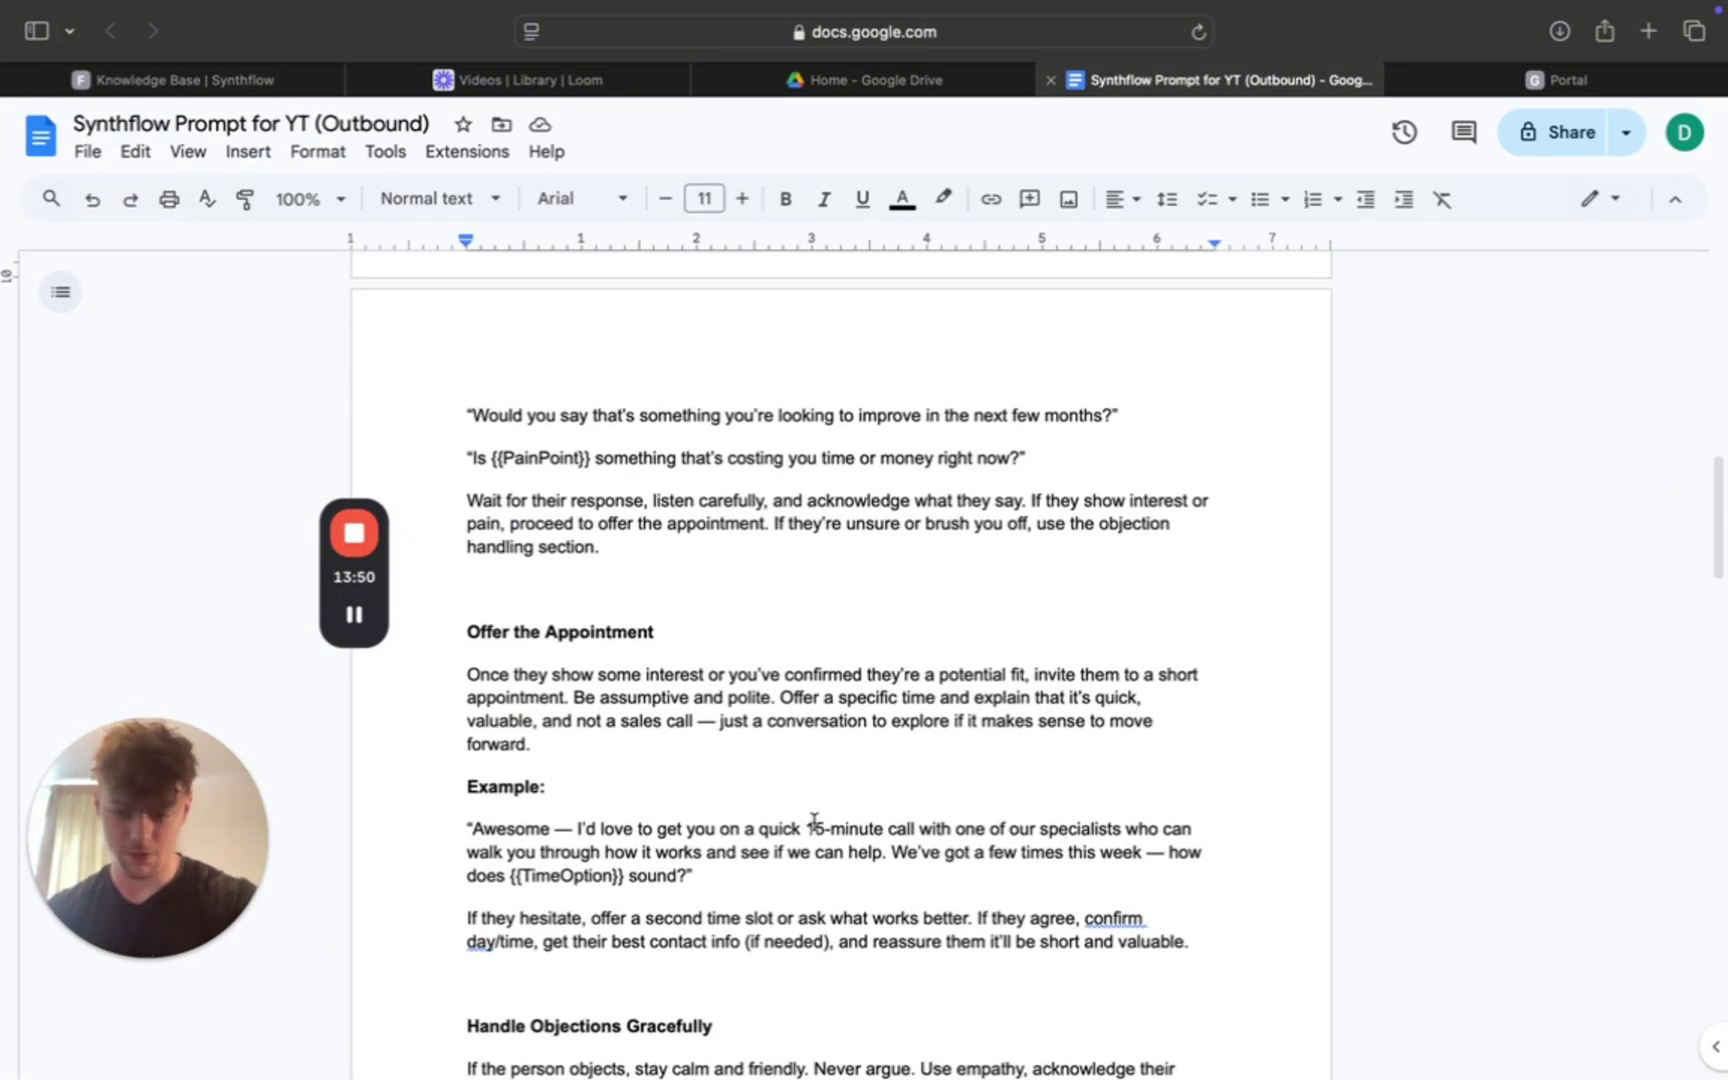
{"action": "scroll", "coordinate": [814, 822], "scroll_direction": "down", "scroll_amount": 8}
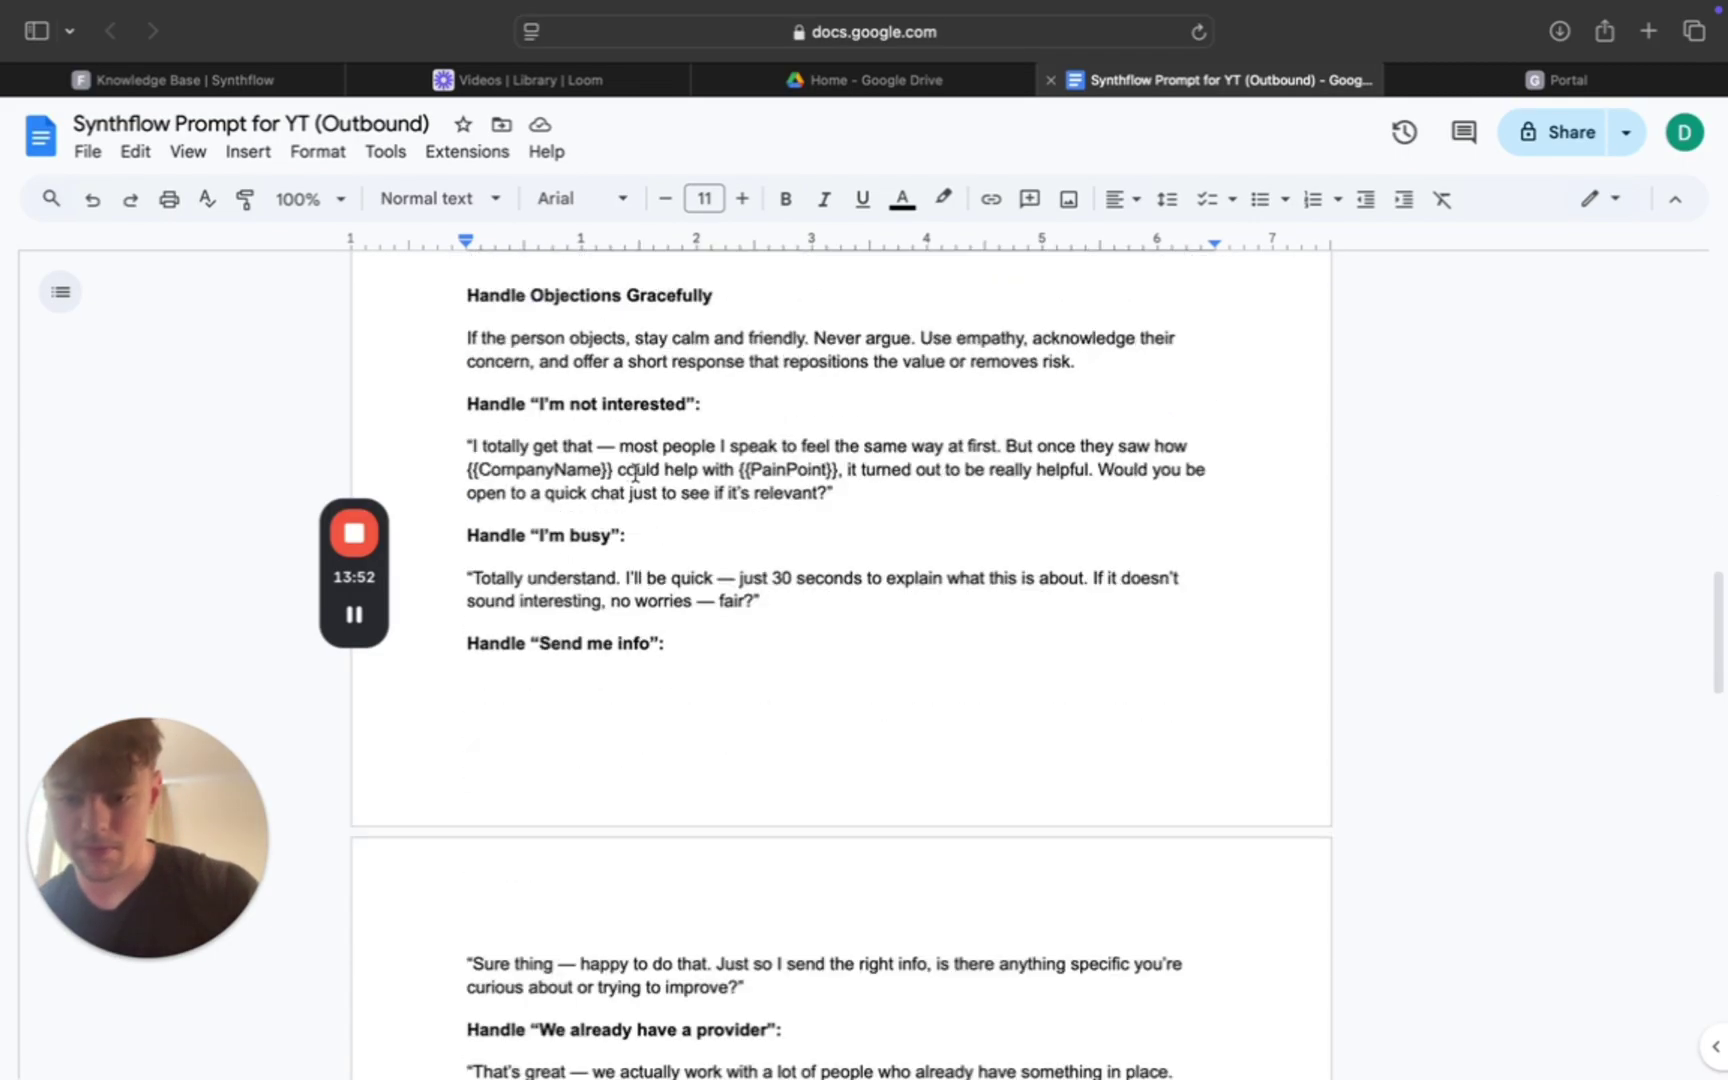
{"action": "scroll", "coordinate": [674, 753], "scroll_direction": "down", "scroll_amount": 15}
{"action": "scroll", "coordinate": [674, 753], "scroll_direction": "up", "scroll_amount": 1}
{"action": "scroll", "coordinate": [674, 753], "scroll_direction": "down", "scroll_amount": 9}
{"action": "scroll", "coordinate": [674, 753], "scroll_direction": "up", "scroll_amount": 16}
{"action": "scroll", "coordinate": [674, 753], "scroll_direction": "up", "scroll_amount": 1}
{"action": "scroll", "coordinate": [663, 694], "scroll_direction": "down", "scroll_amount": 4}
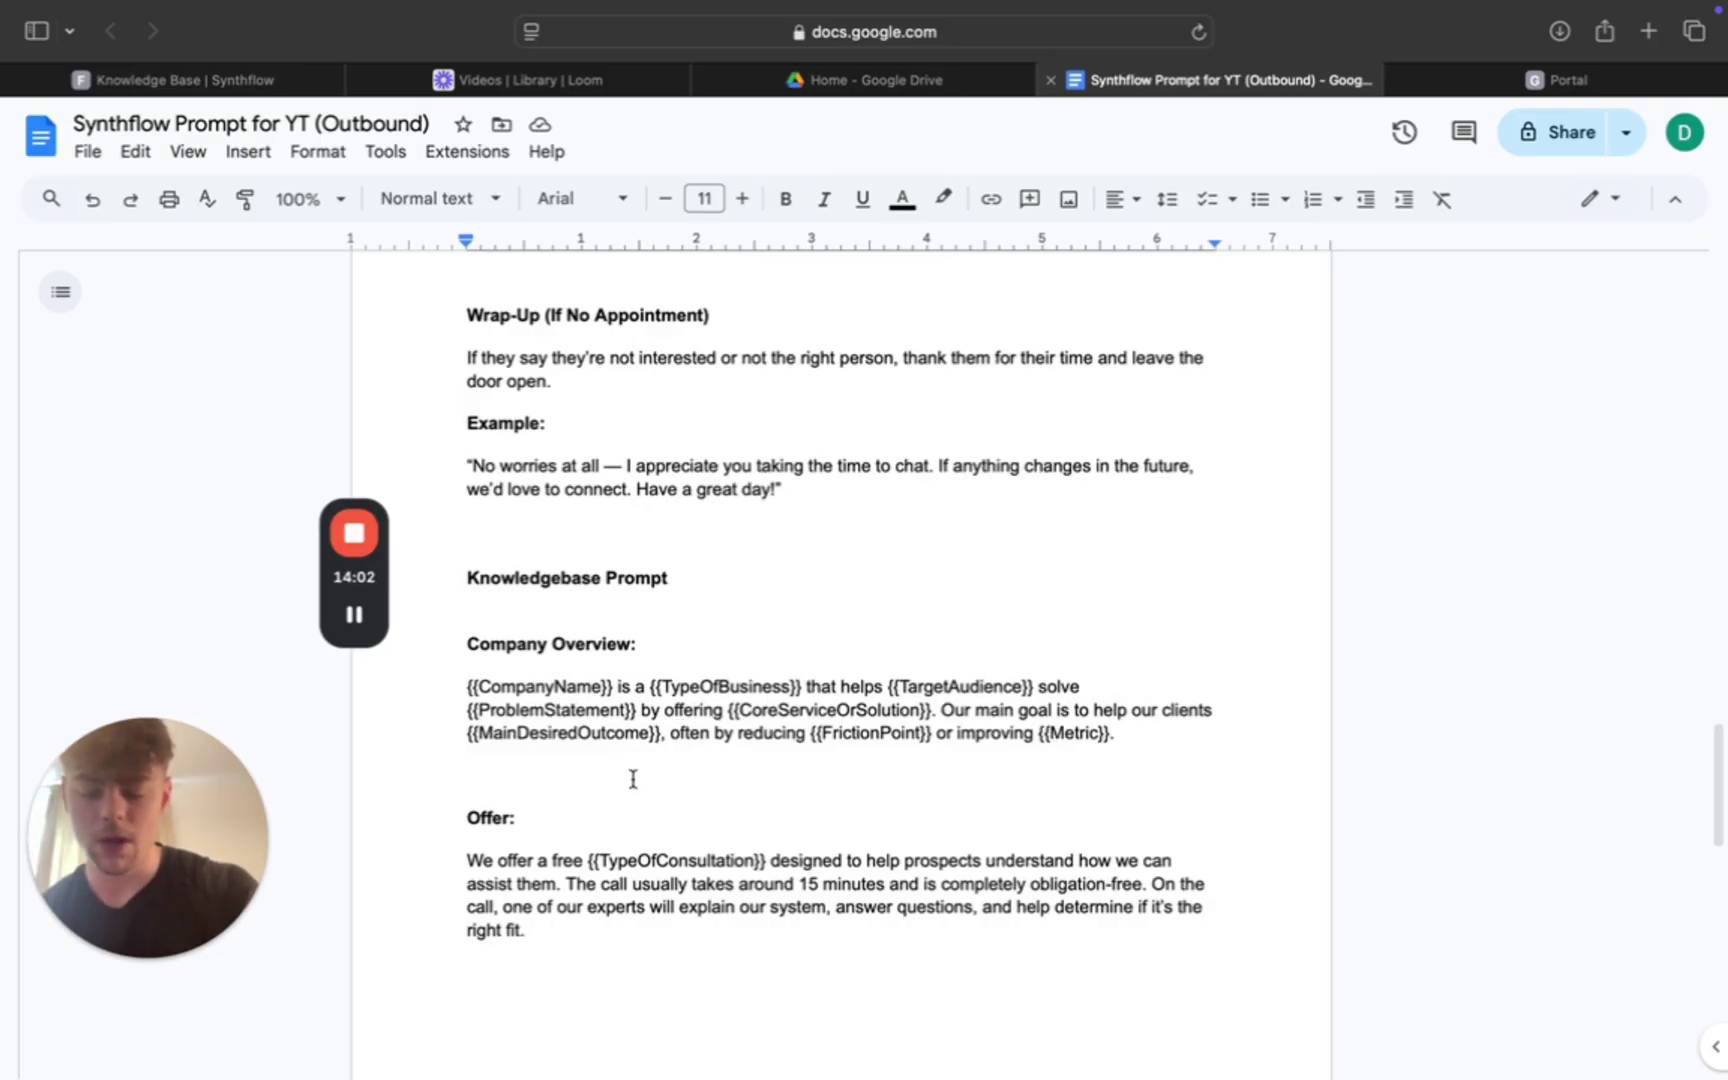
{"action": "scroll", "coordinate": [633, 775], "scroll_direction": "down", "scroll_amount": 3}
Check Synthflow's New Knowledge Base form against the document's Knowledgebase Prompt sections, and close the form without creating anything
{"action": "left_click", "coordinate": [200, 80]}
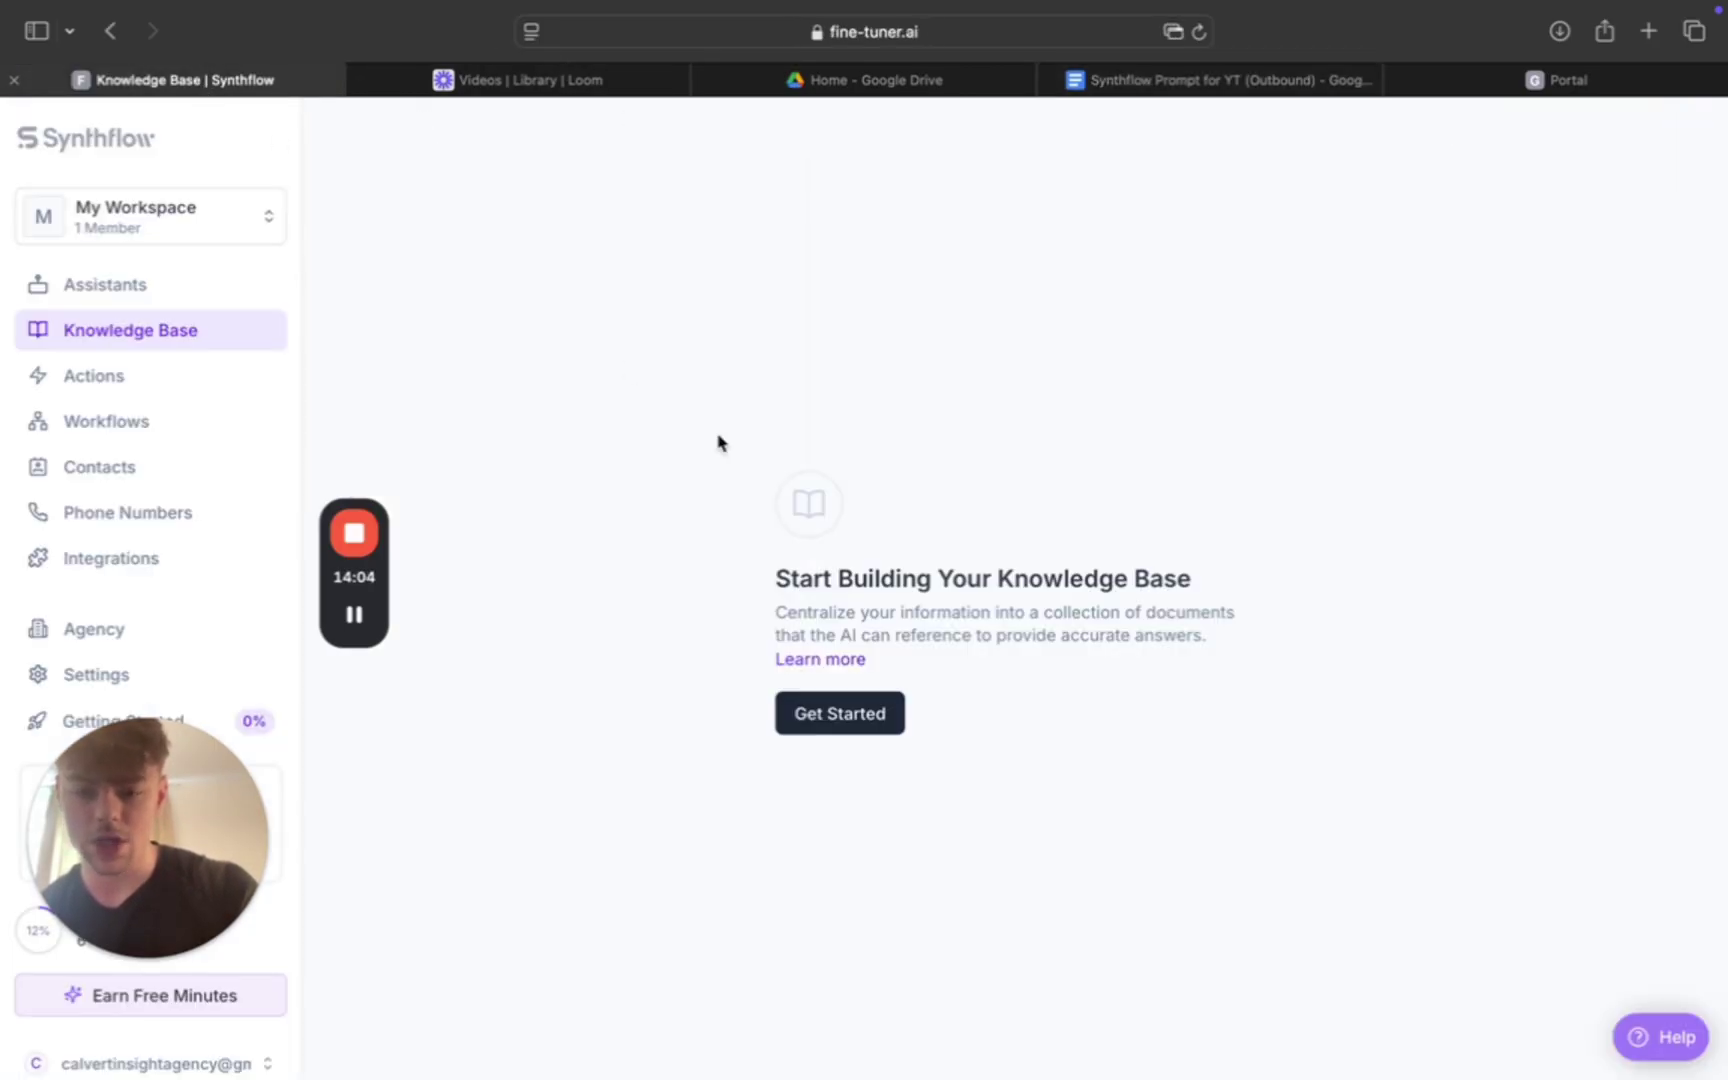
{"action": "left_click", "coordinate": [816, 713]}
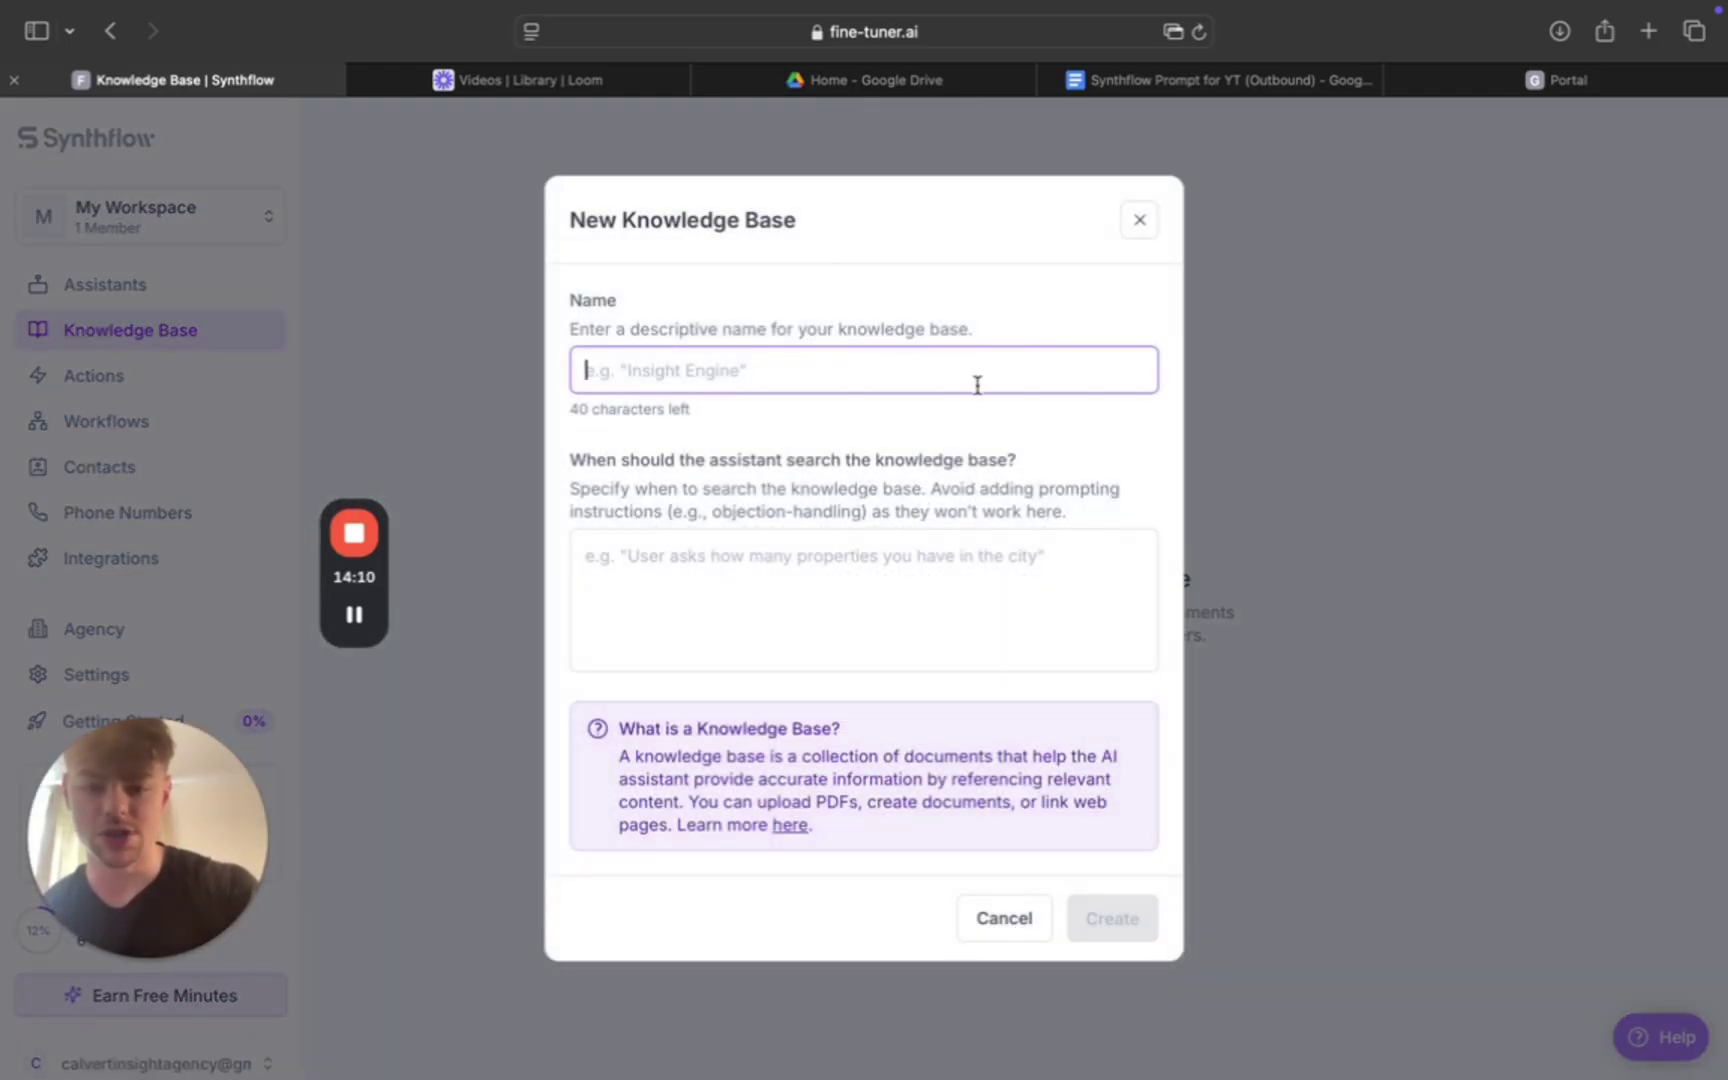
{"action": "left_click", "coordinate": [1261, 88]}
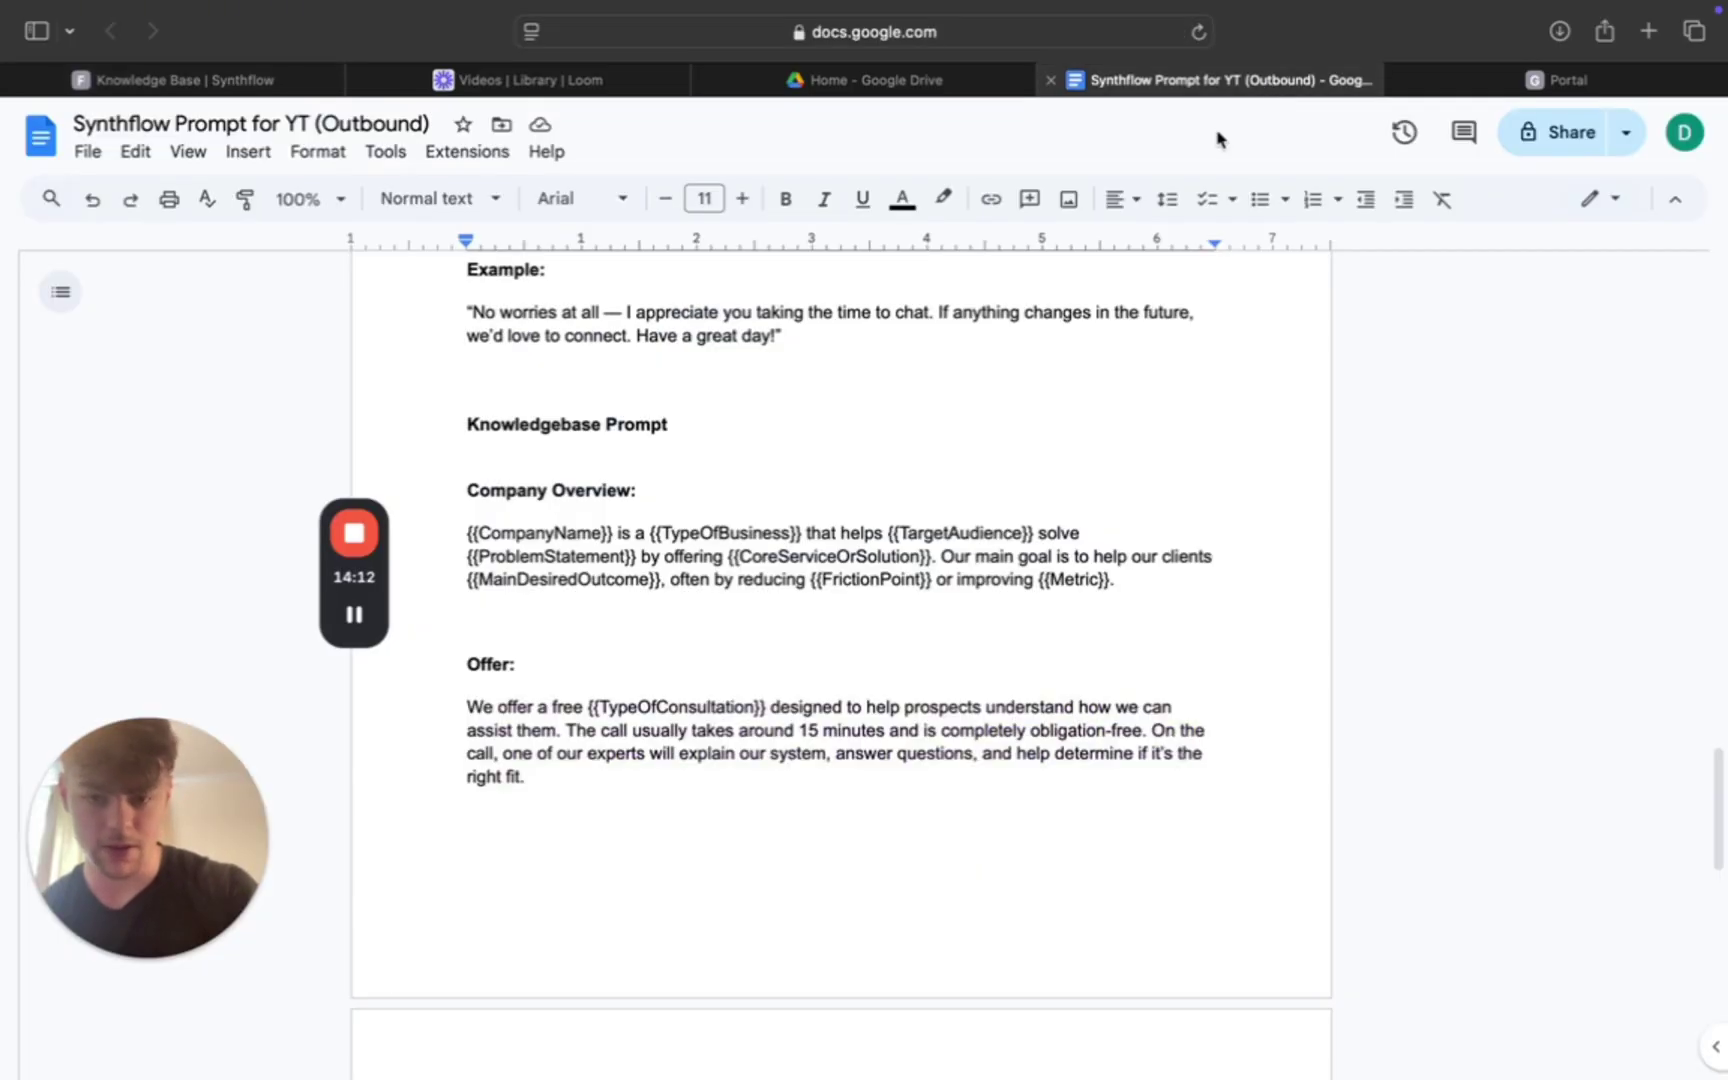
{"action": "scroll", "coordinate": [775, 670], "scroll_direction": "down", "scroll_amount": 1}
{"action": "scroll", "coordinate": [775, 670], "scroll_direction": "down", "scroll_amount": 1}
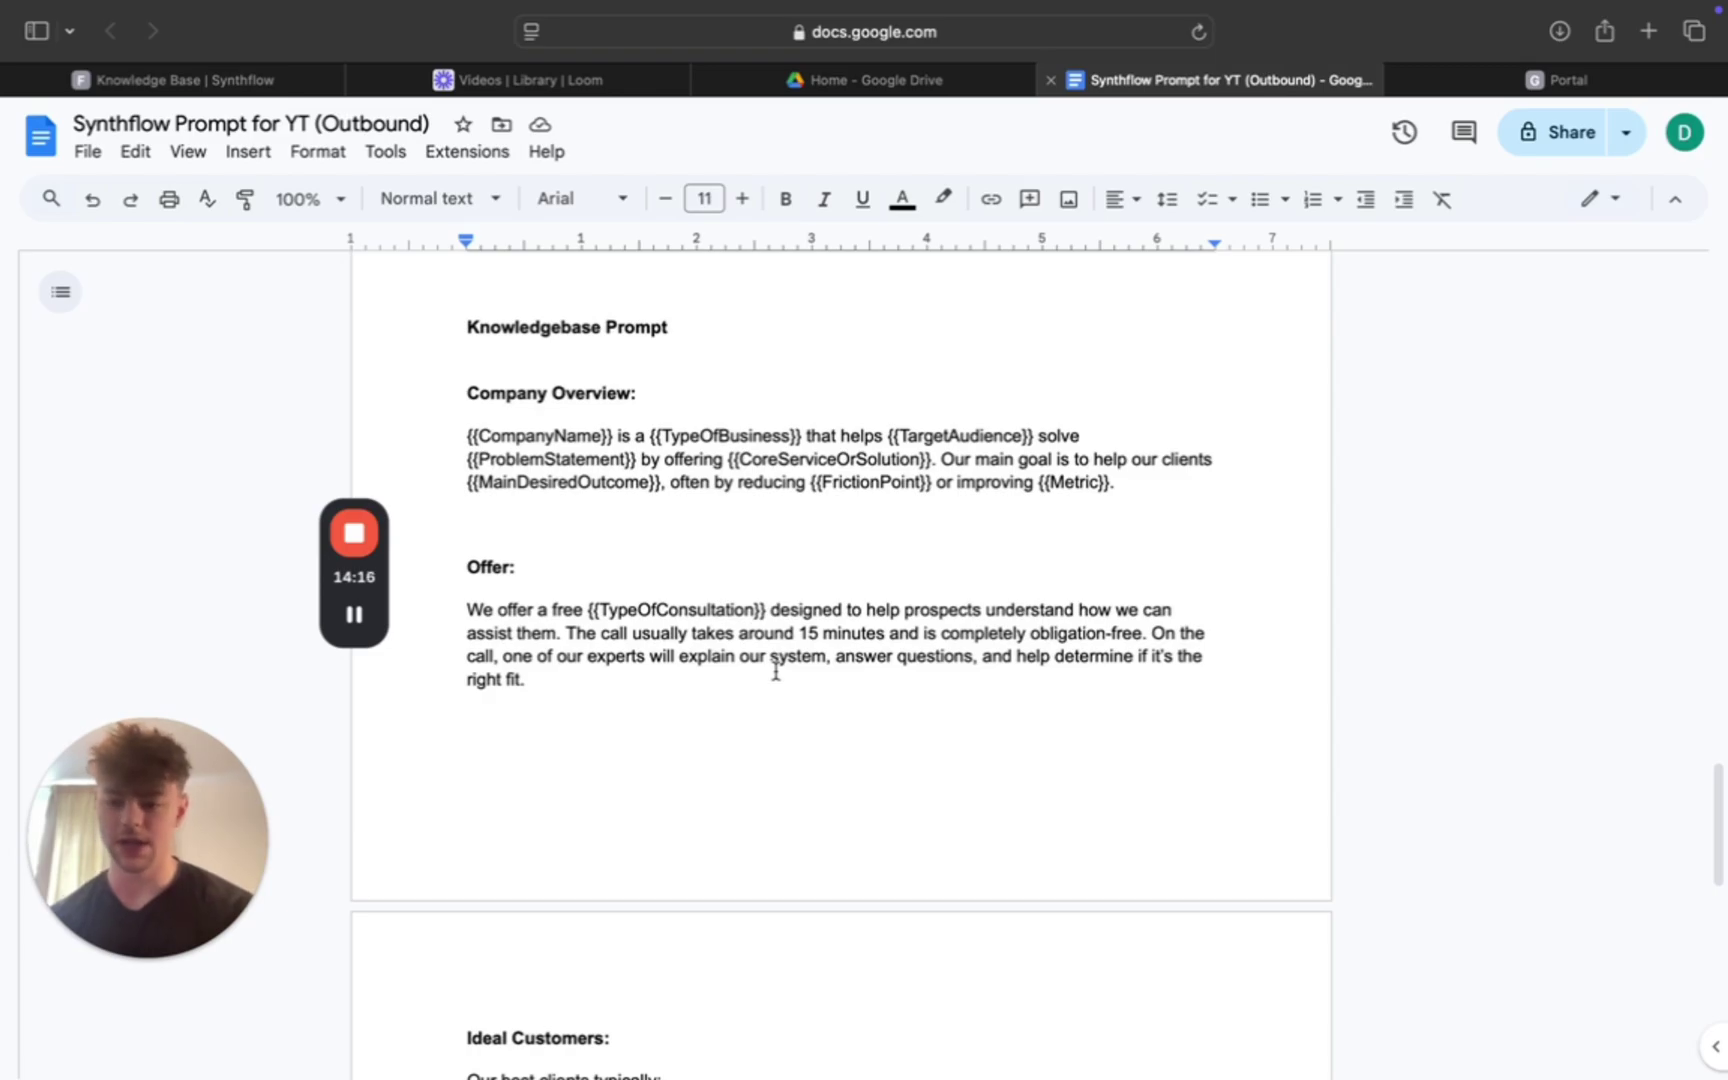
{"action": "scroll", "coordinate": [775, 673], "scroll_direction": "down", "scroll_amount": 7}
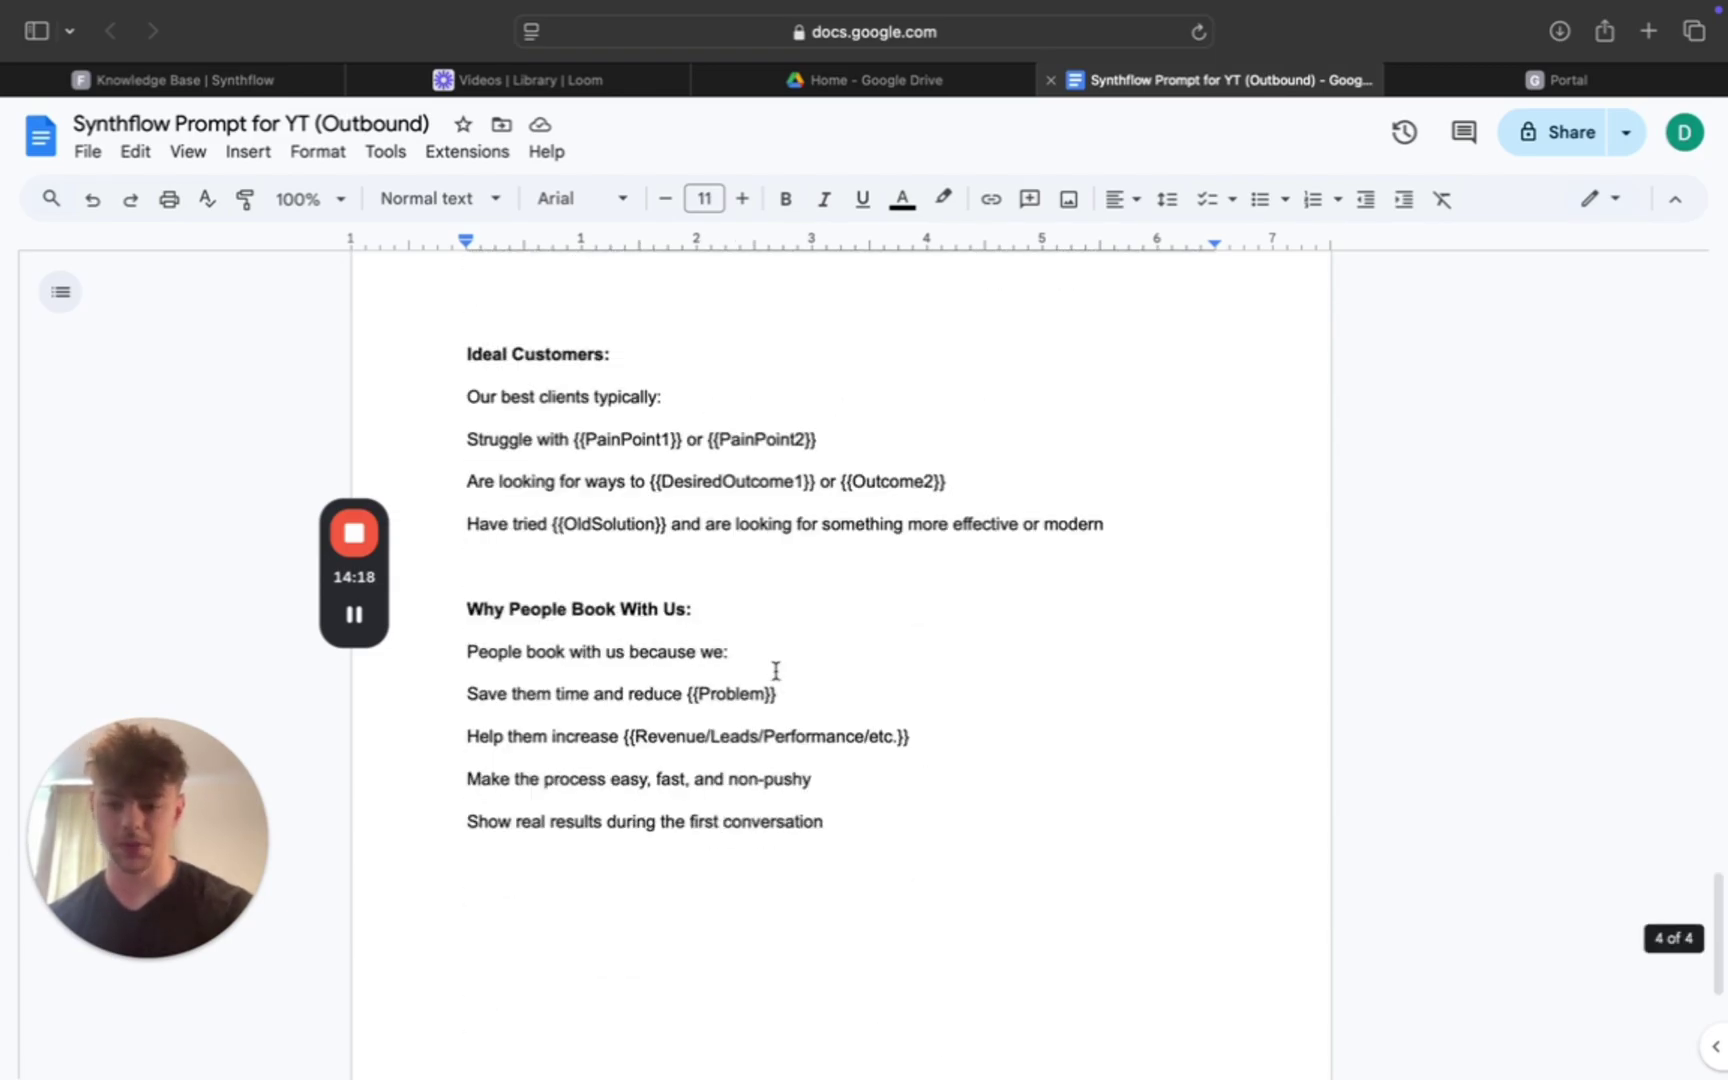
{"action": "scroll", "coordinate": [775, 671], "scroll_direction": "up", "scroll_amount": 1}
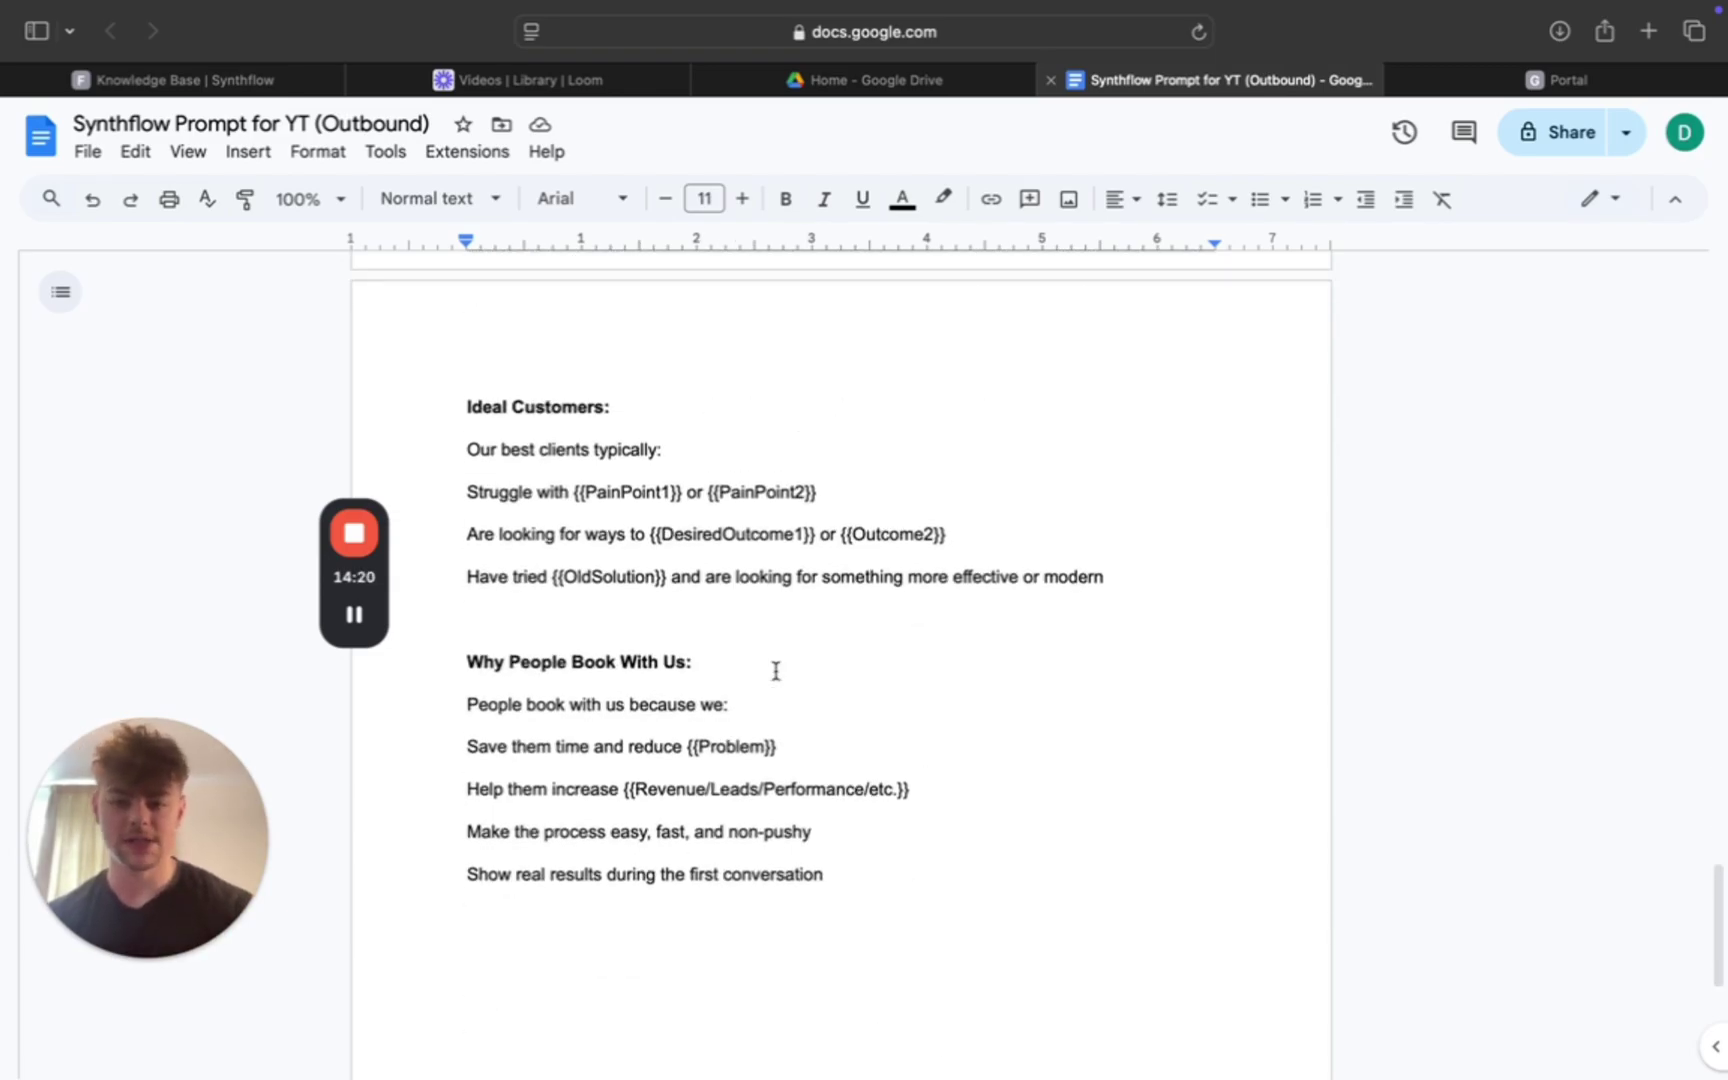
{"action": "scroll", "coordinate": [775, 670], "scroll_direction": "down", "scroll_amount": 1}
{"action": "scroll", "coordinate": [775, 671], "scroll_direction": "up", "scroll_amount": 15}
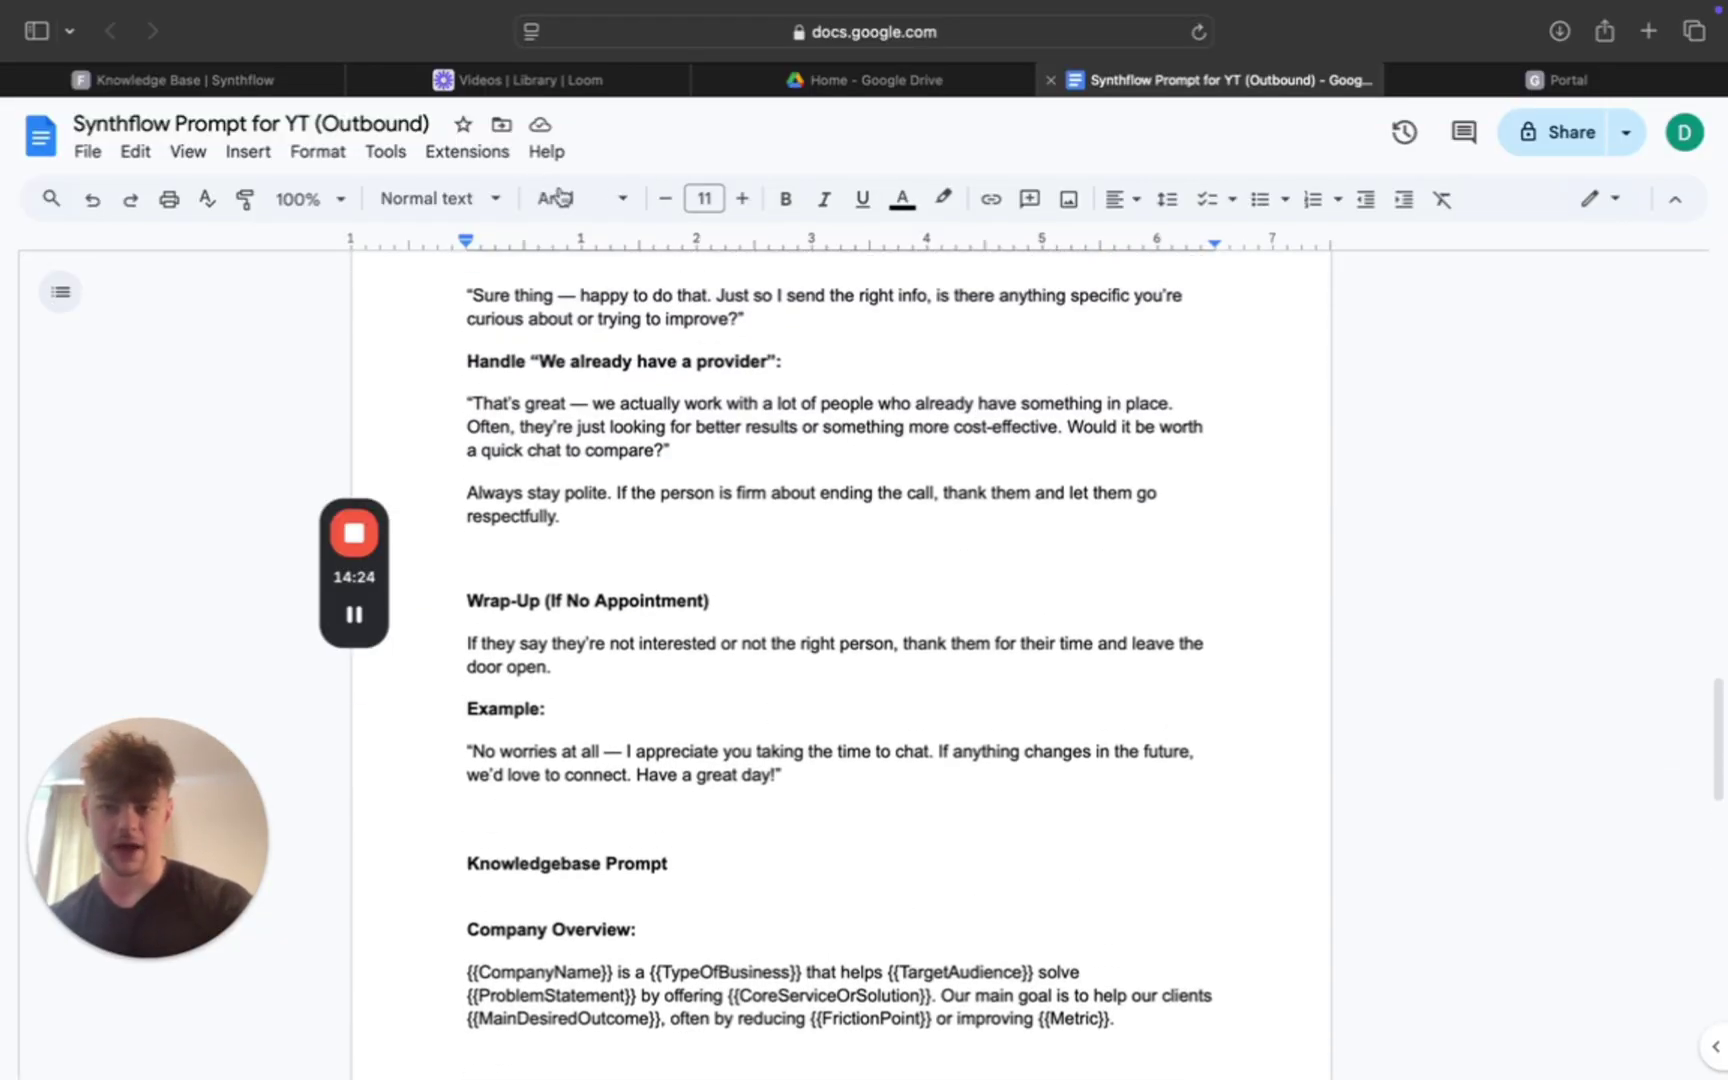
{"action": "left_click", "coordinate": [209, 86]}
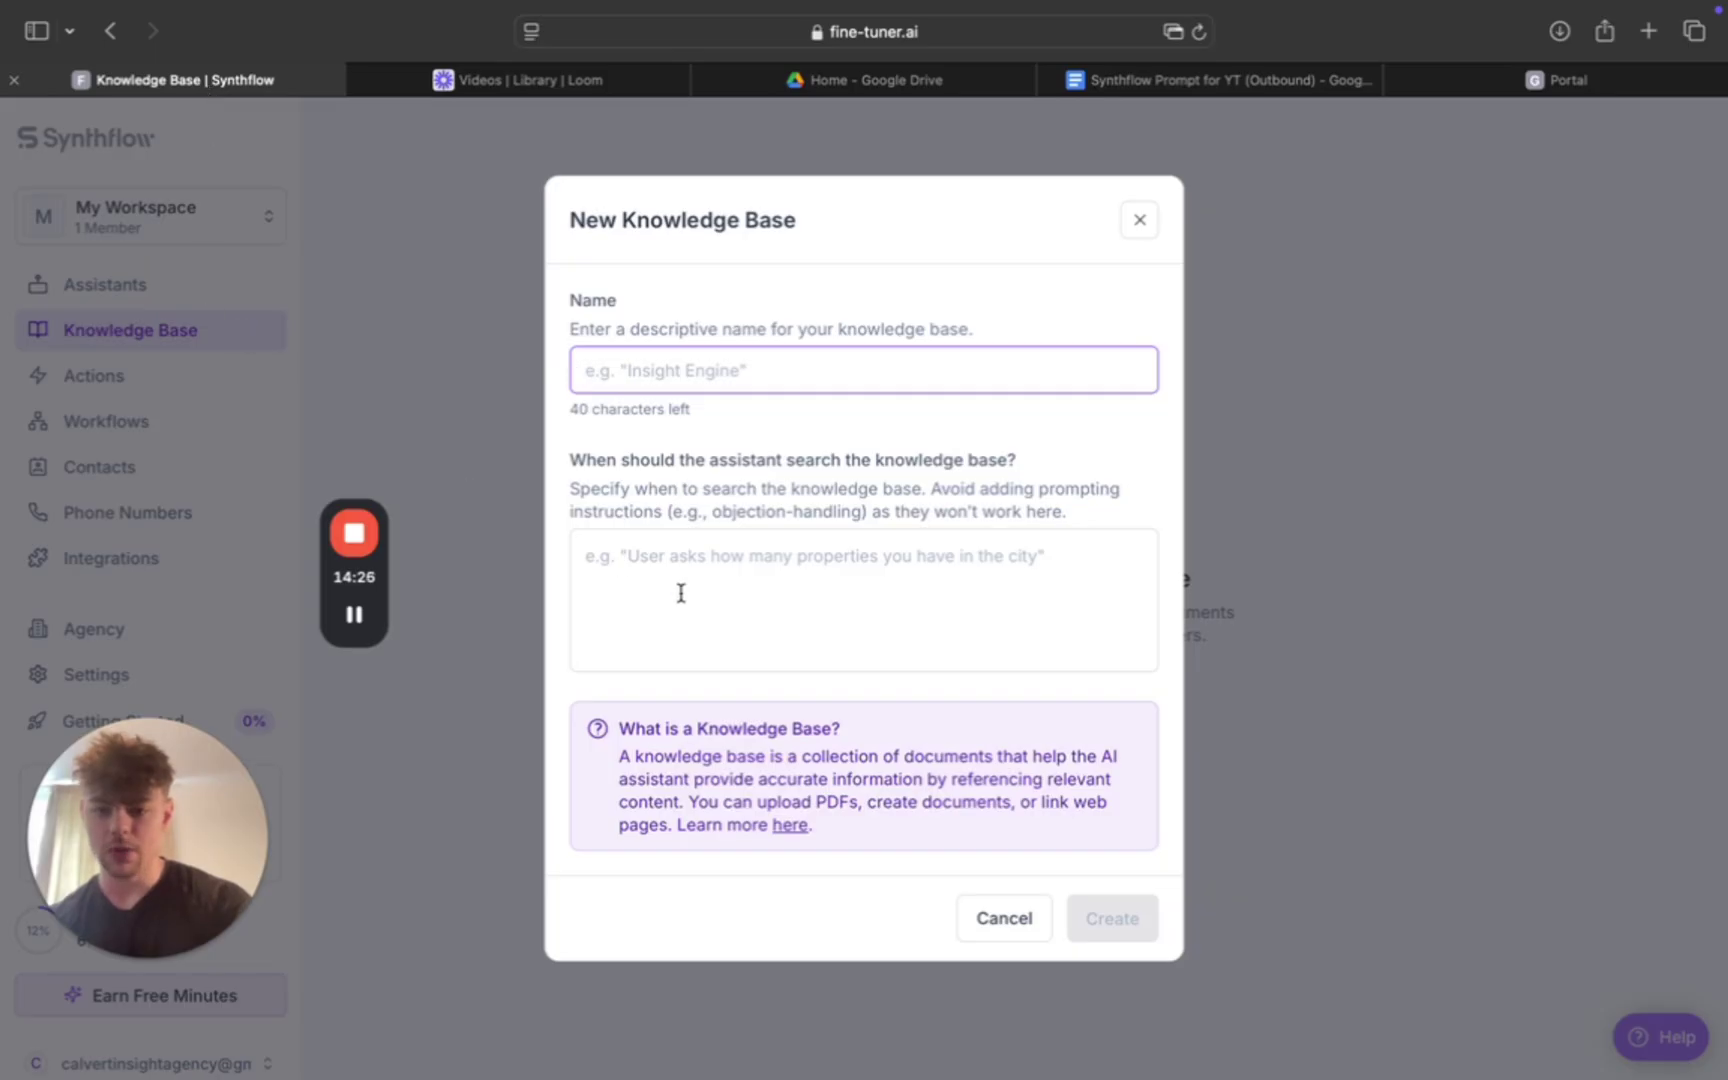
{"action": "left_click", "coordinate": [1133, 228]}
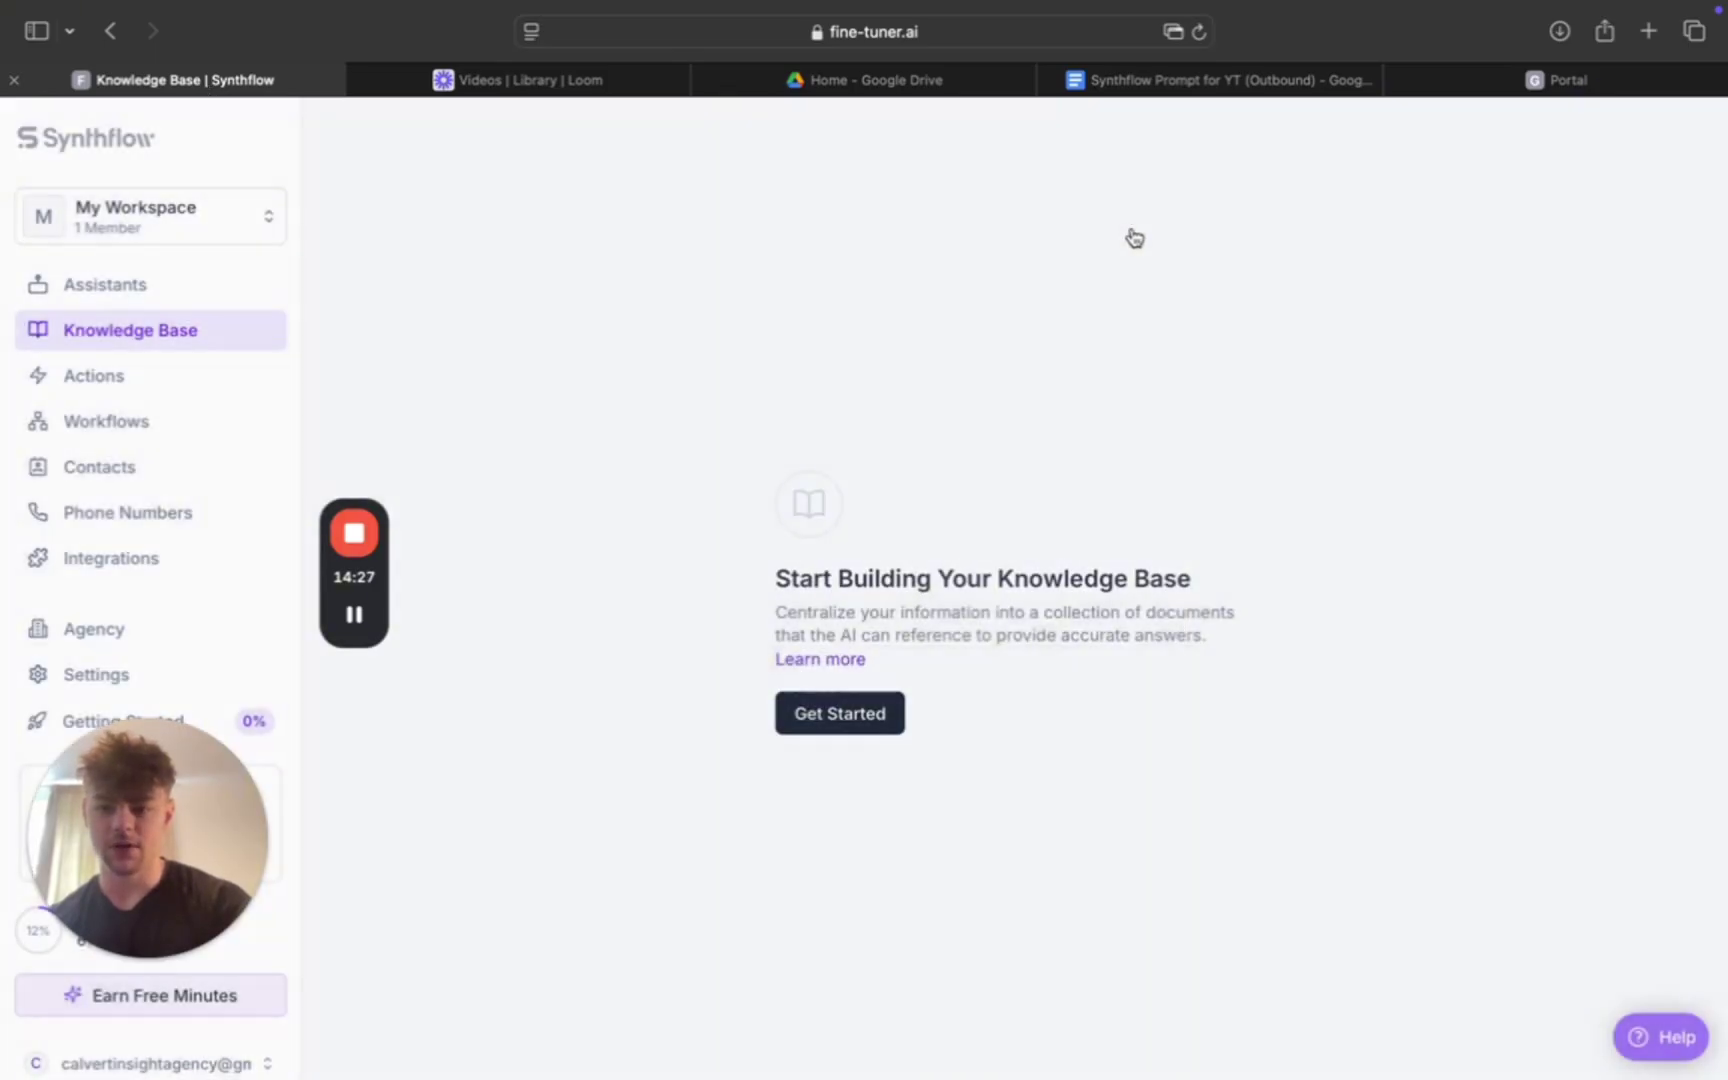
Create a new Send SMS action in the Actions section, review its default message and condition, and close its editor without changes
{"action": "left_click", "coordinate": [90, 380]}
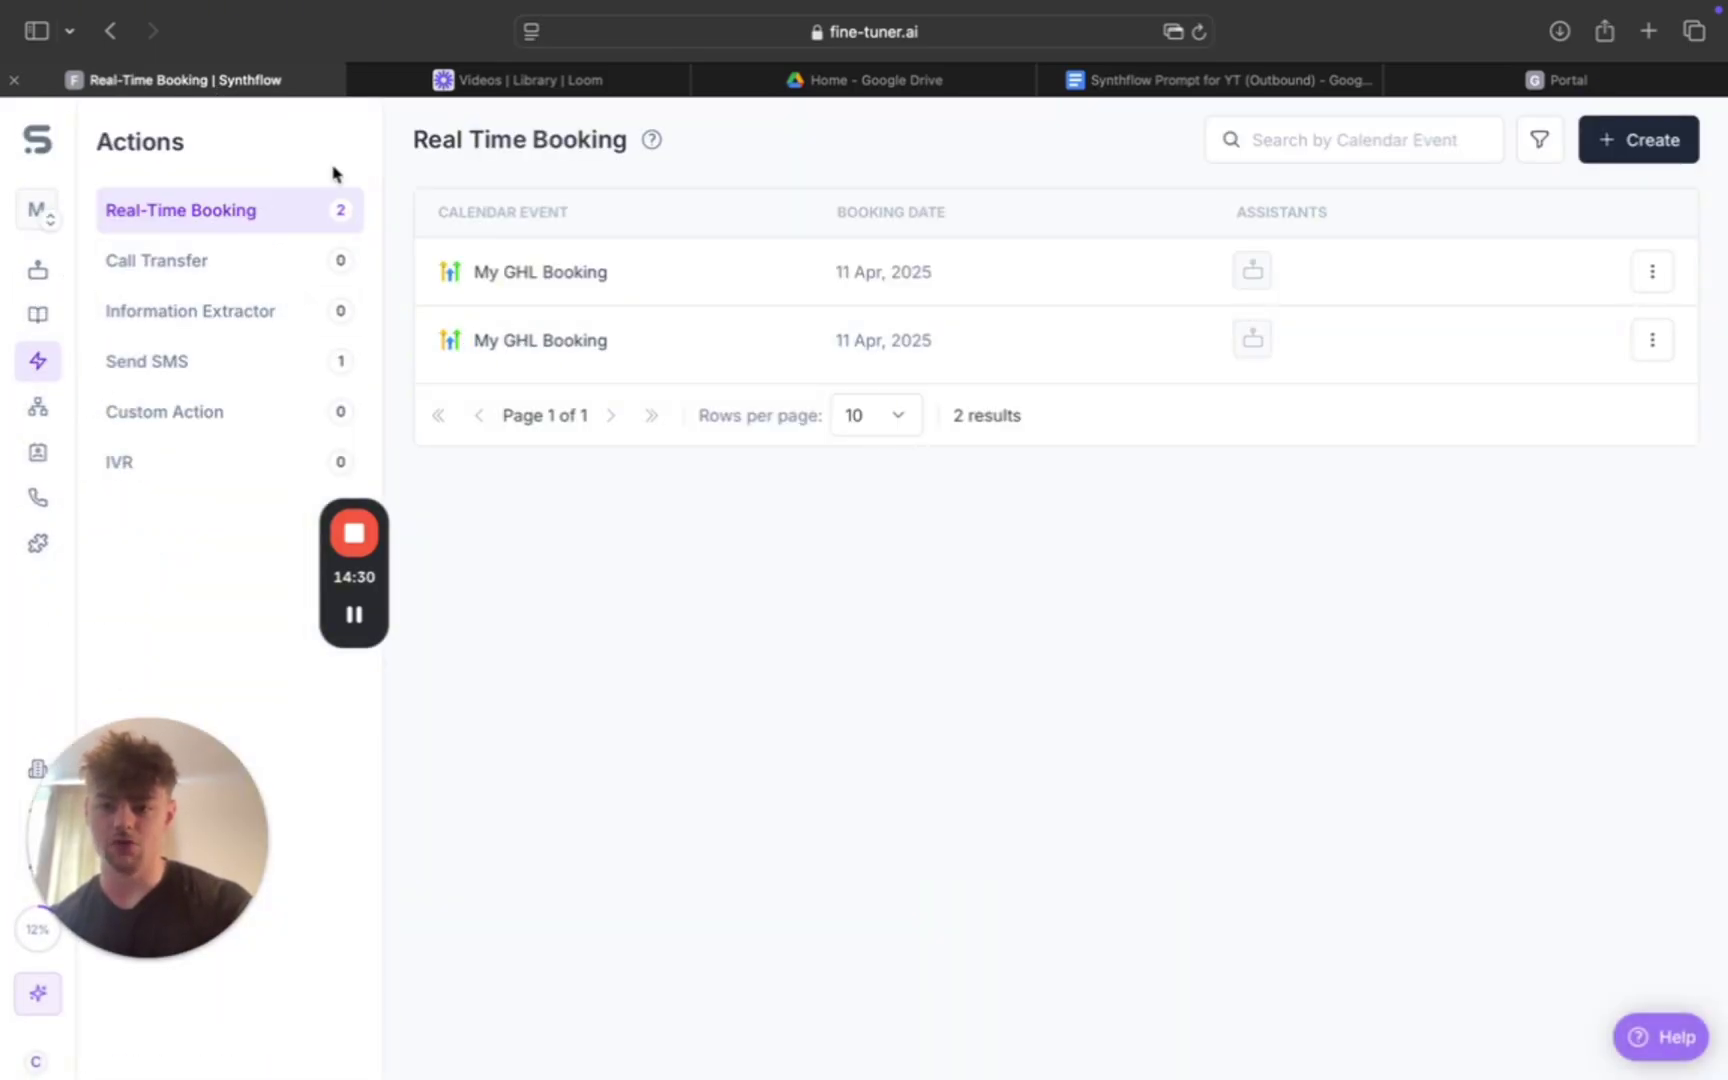
{"action": "left_click", "coordinate": [259, 378]}
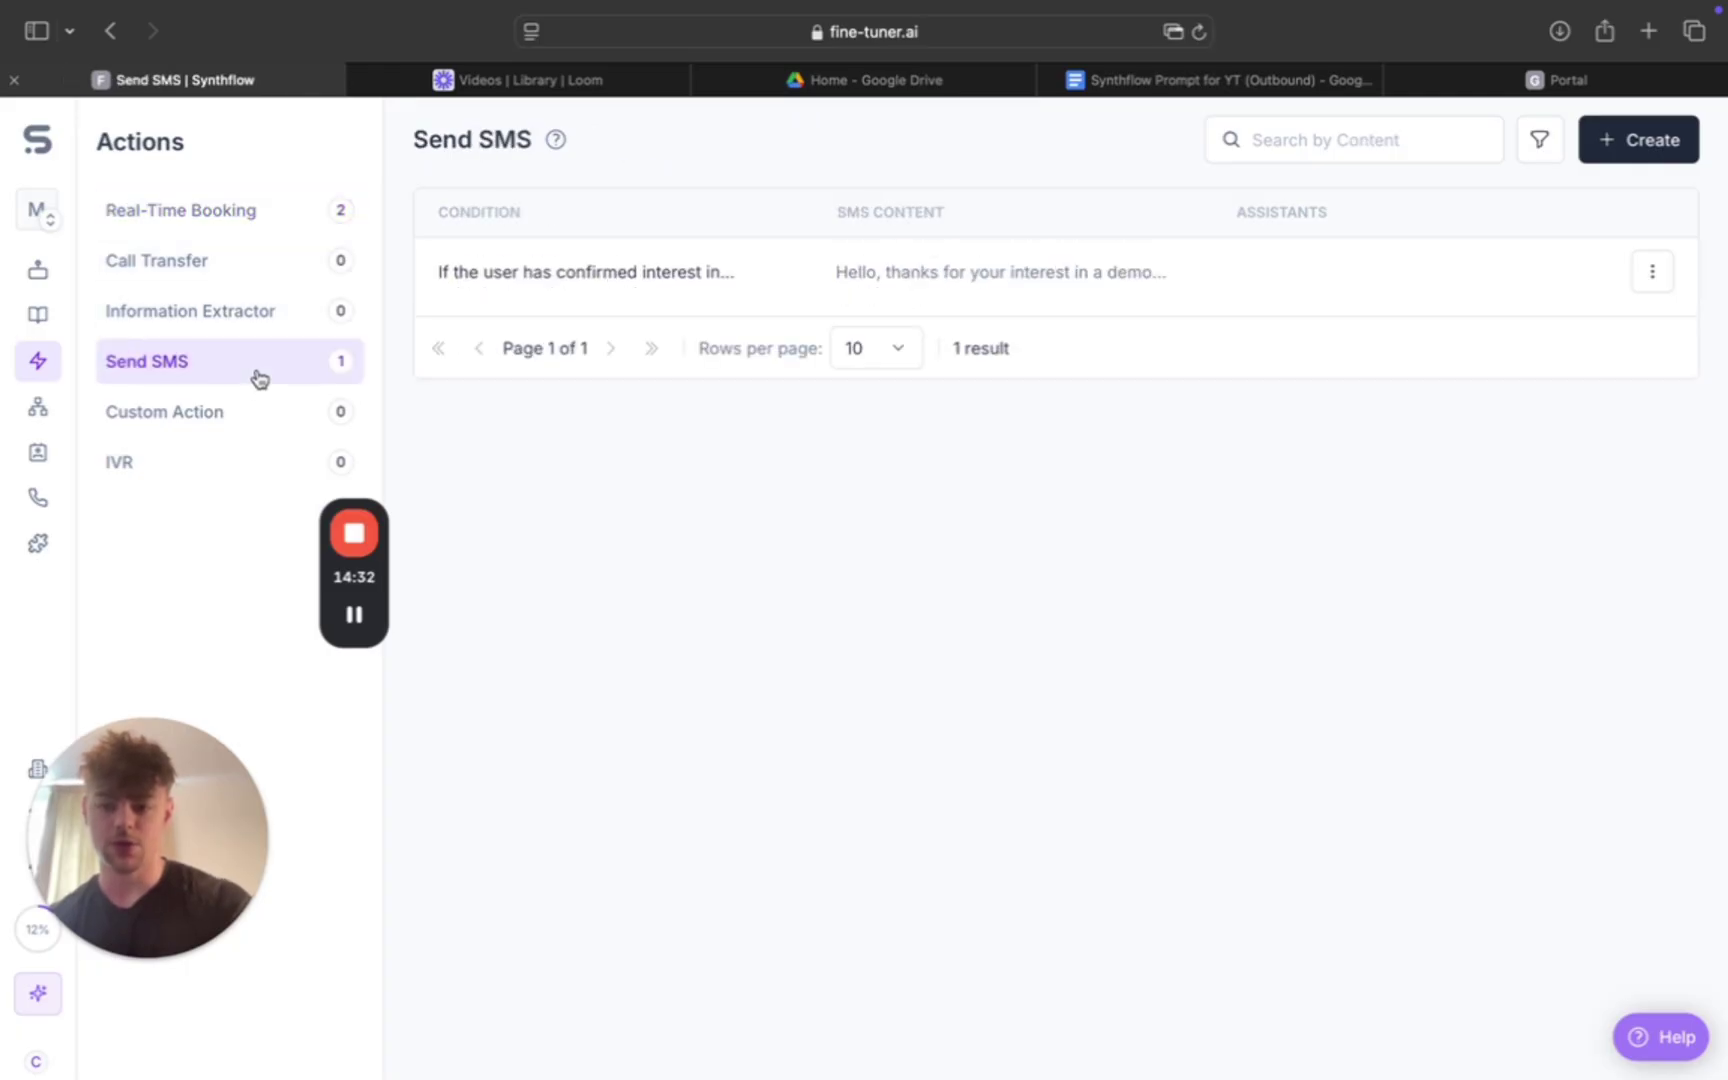
{"action": "left_click", "coordinate": [1658, 139]}
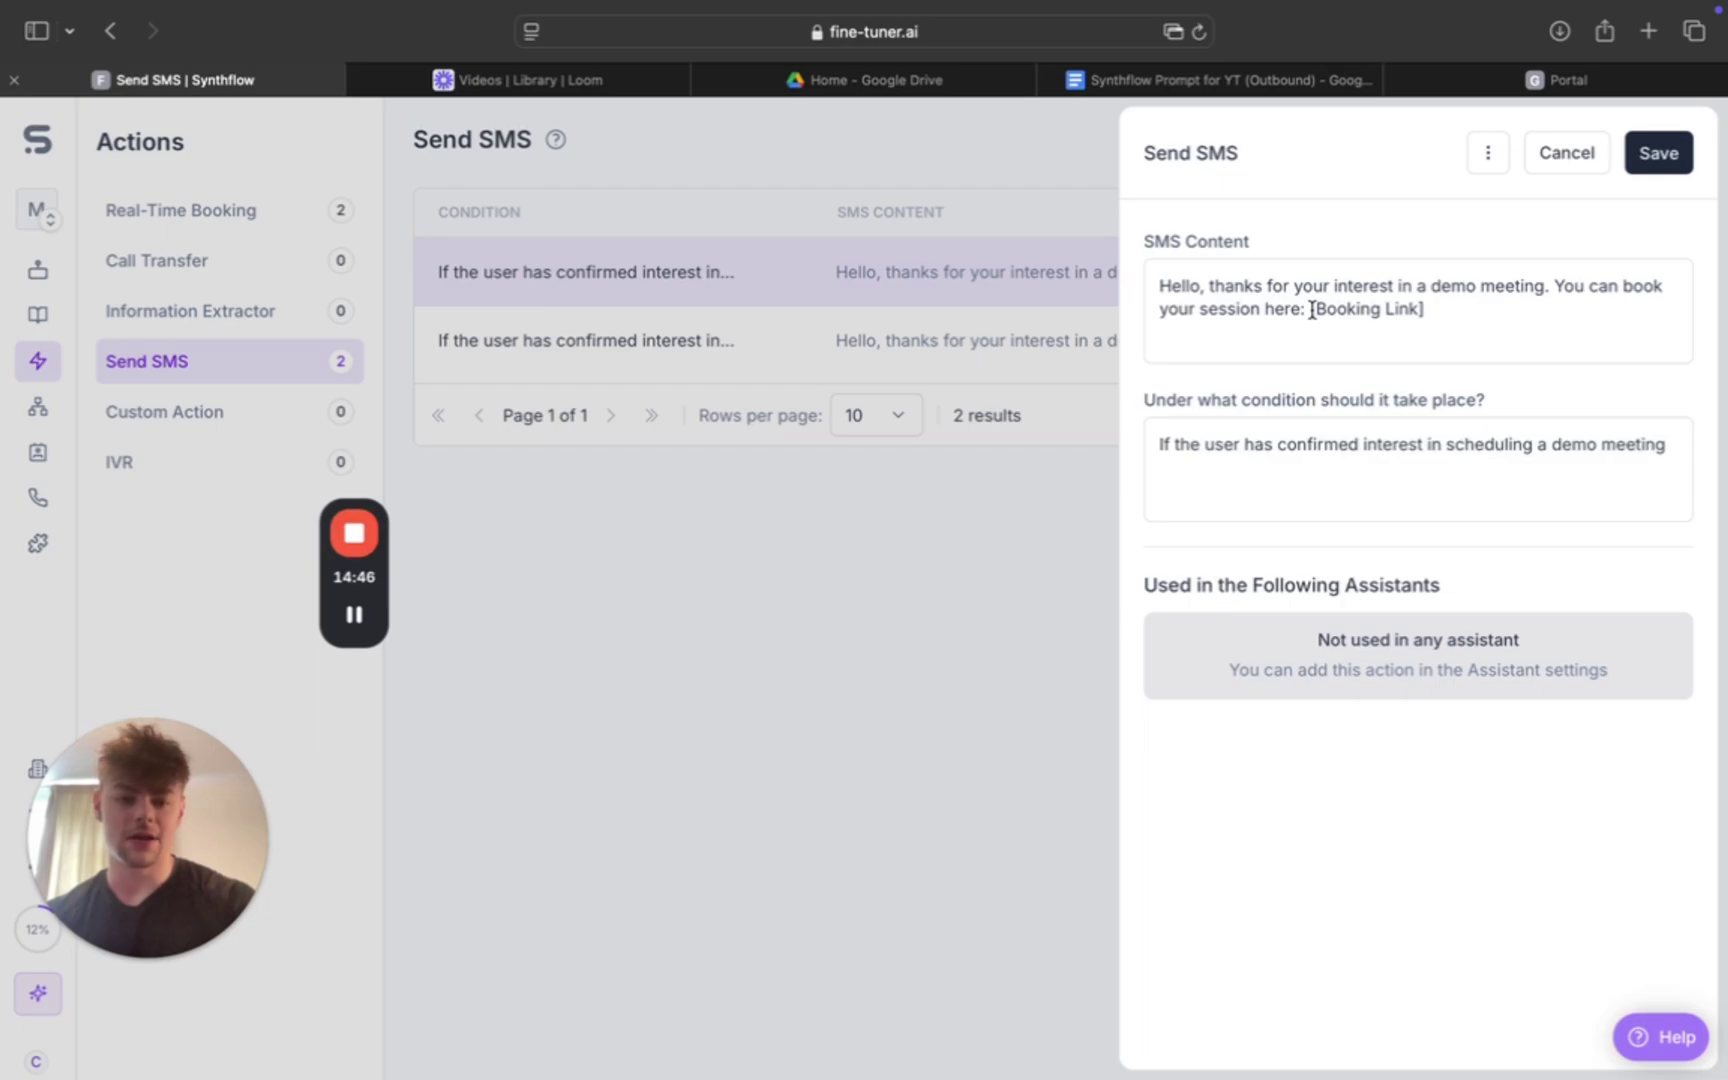
{"action": "left_click", "coordinate": [1566, 160]}
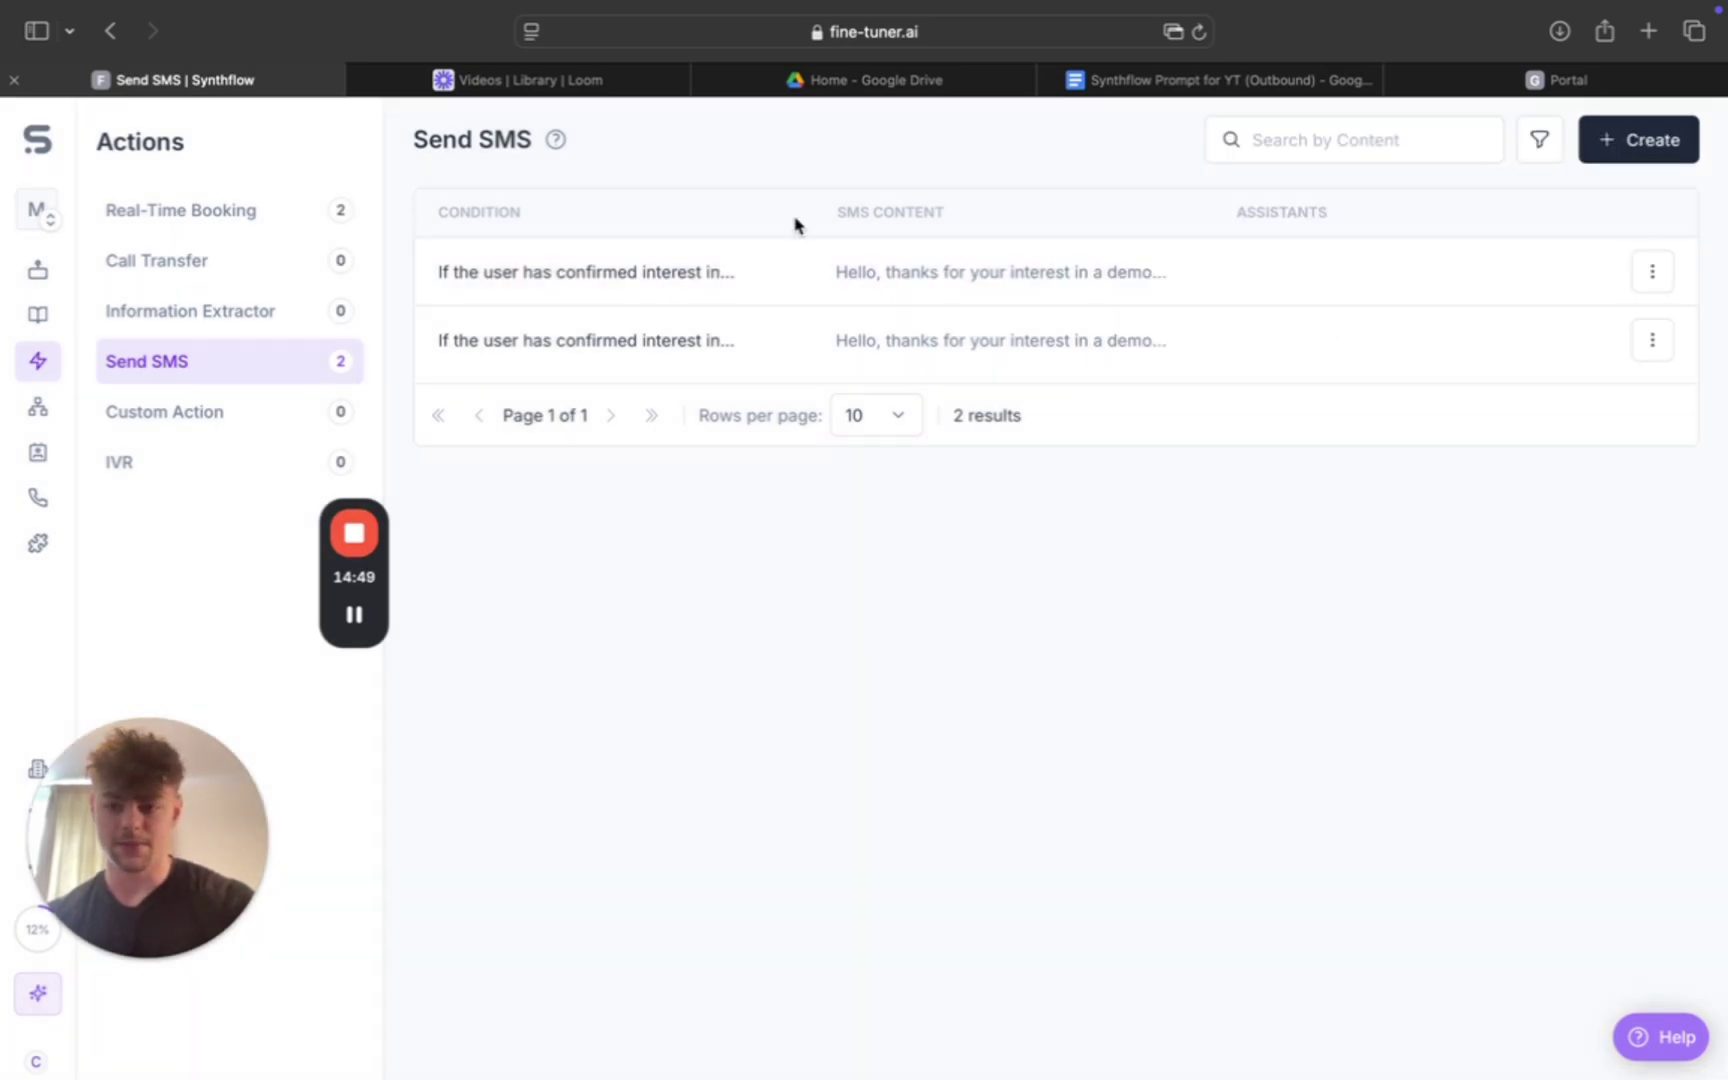
Review the United States numbers for sale and the region choices under Phone Numbers, and close the purchase dialog without buying
{"action": "left_click", "coordinate": [38, 408]}
{"action": "left_click", "coordinate": [82, 510]}
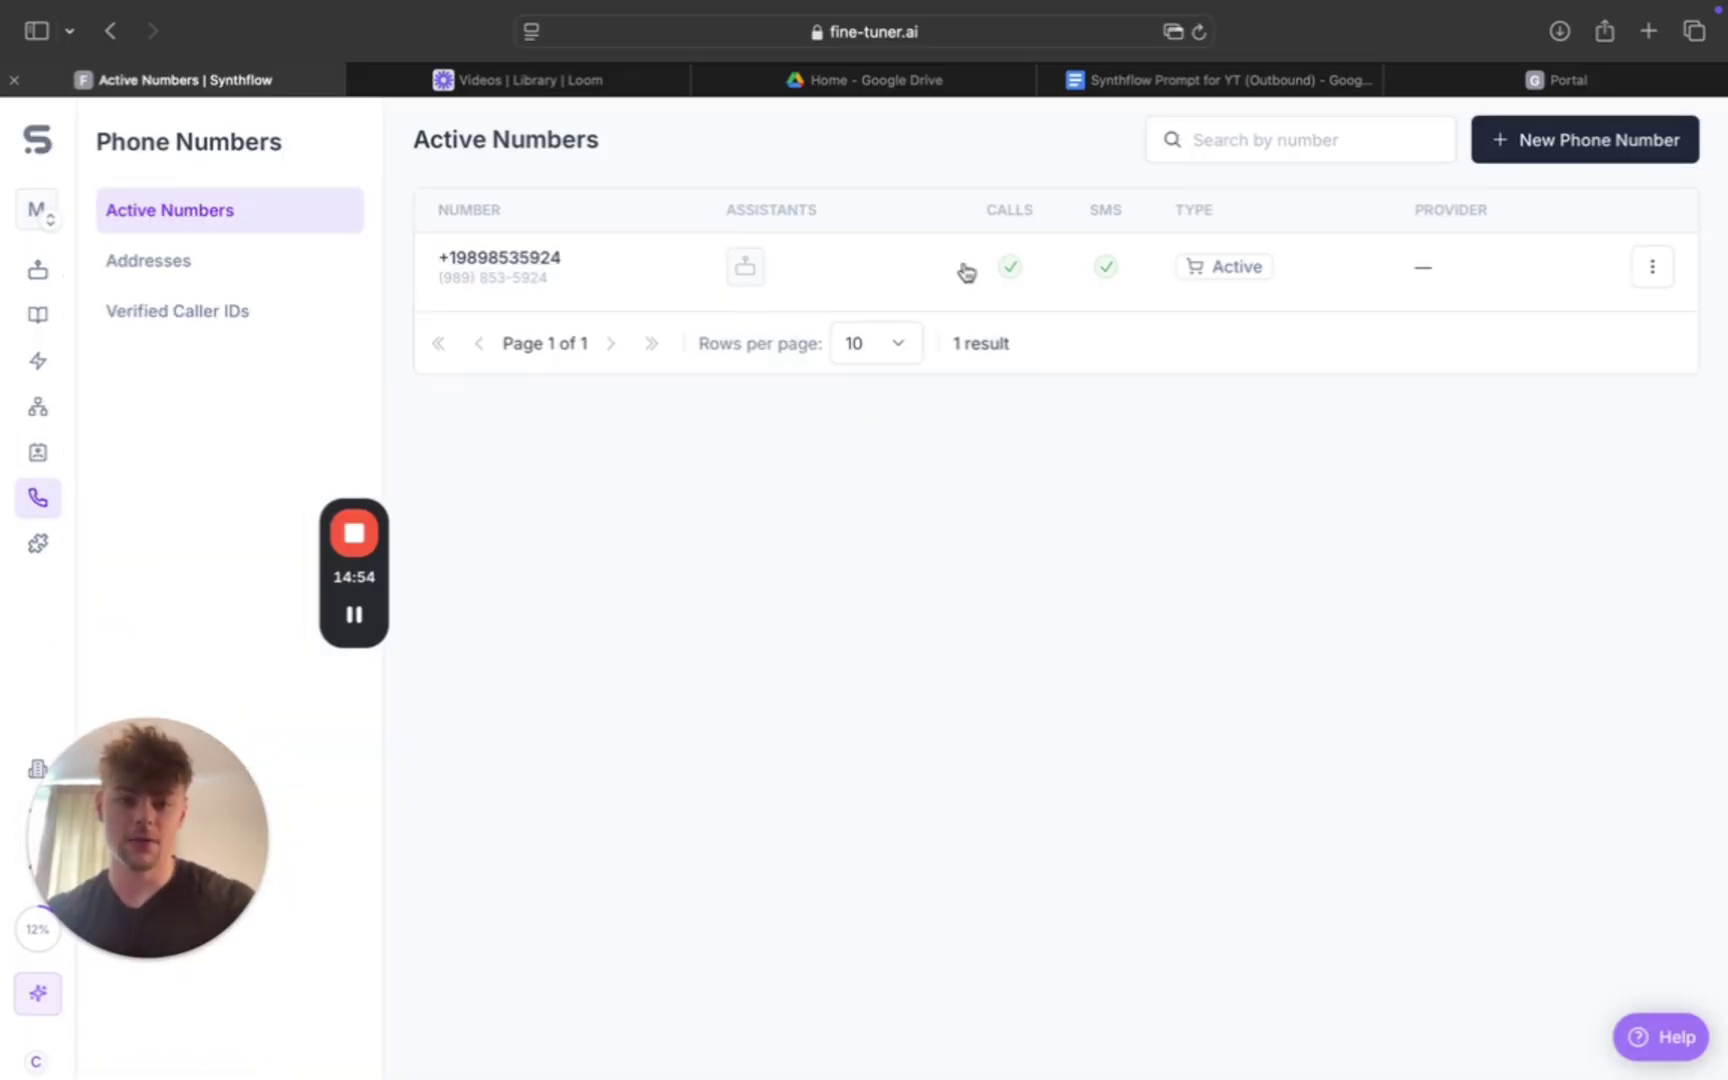
{"action": "left_click", "coordinate": [1595, 145]}
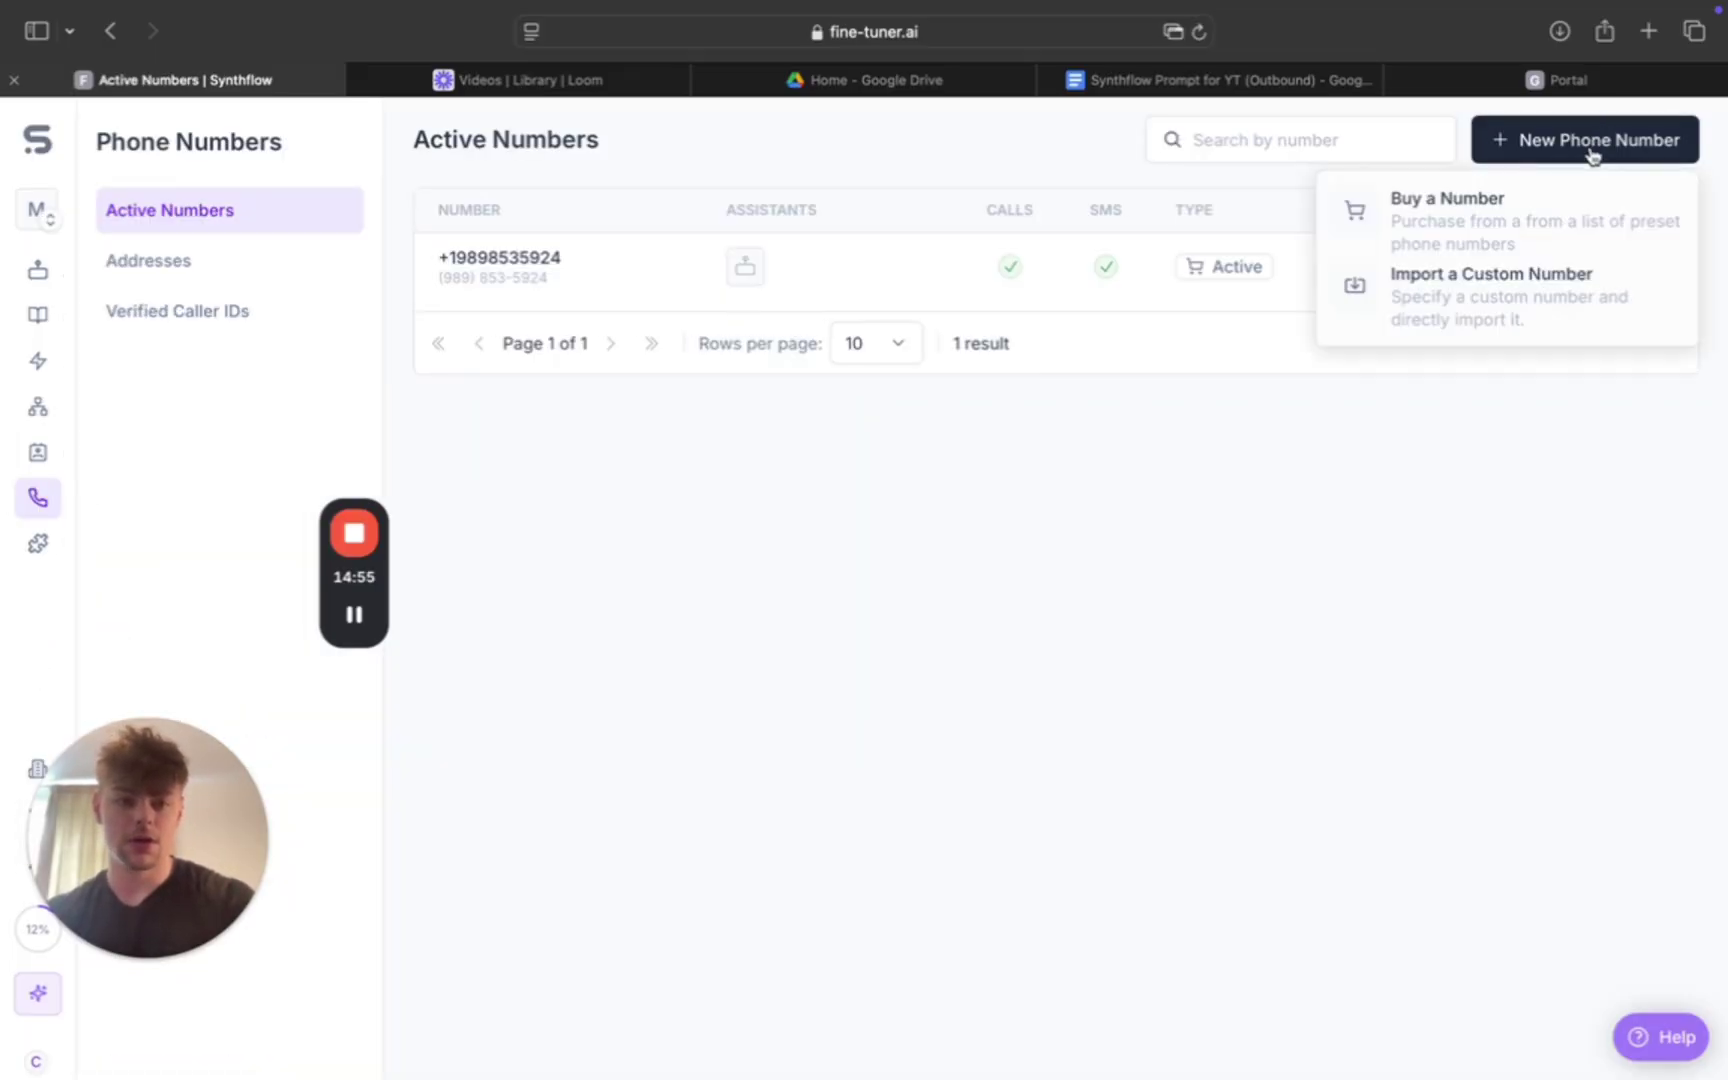
{"action": "left_click", "coordinate": [1427, 210]}
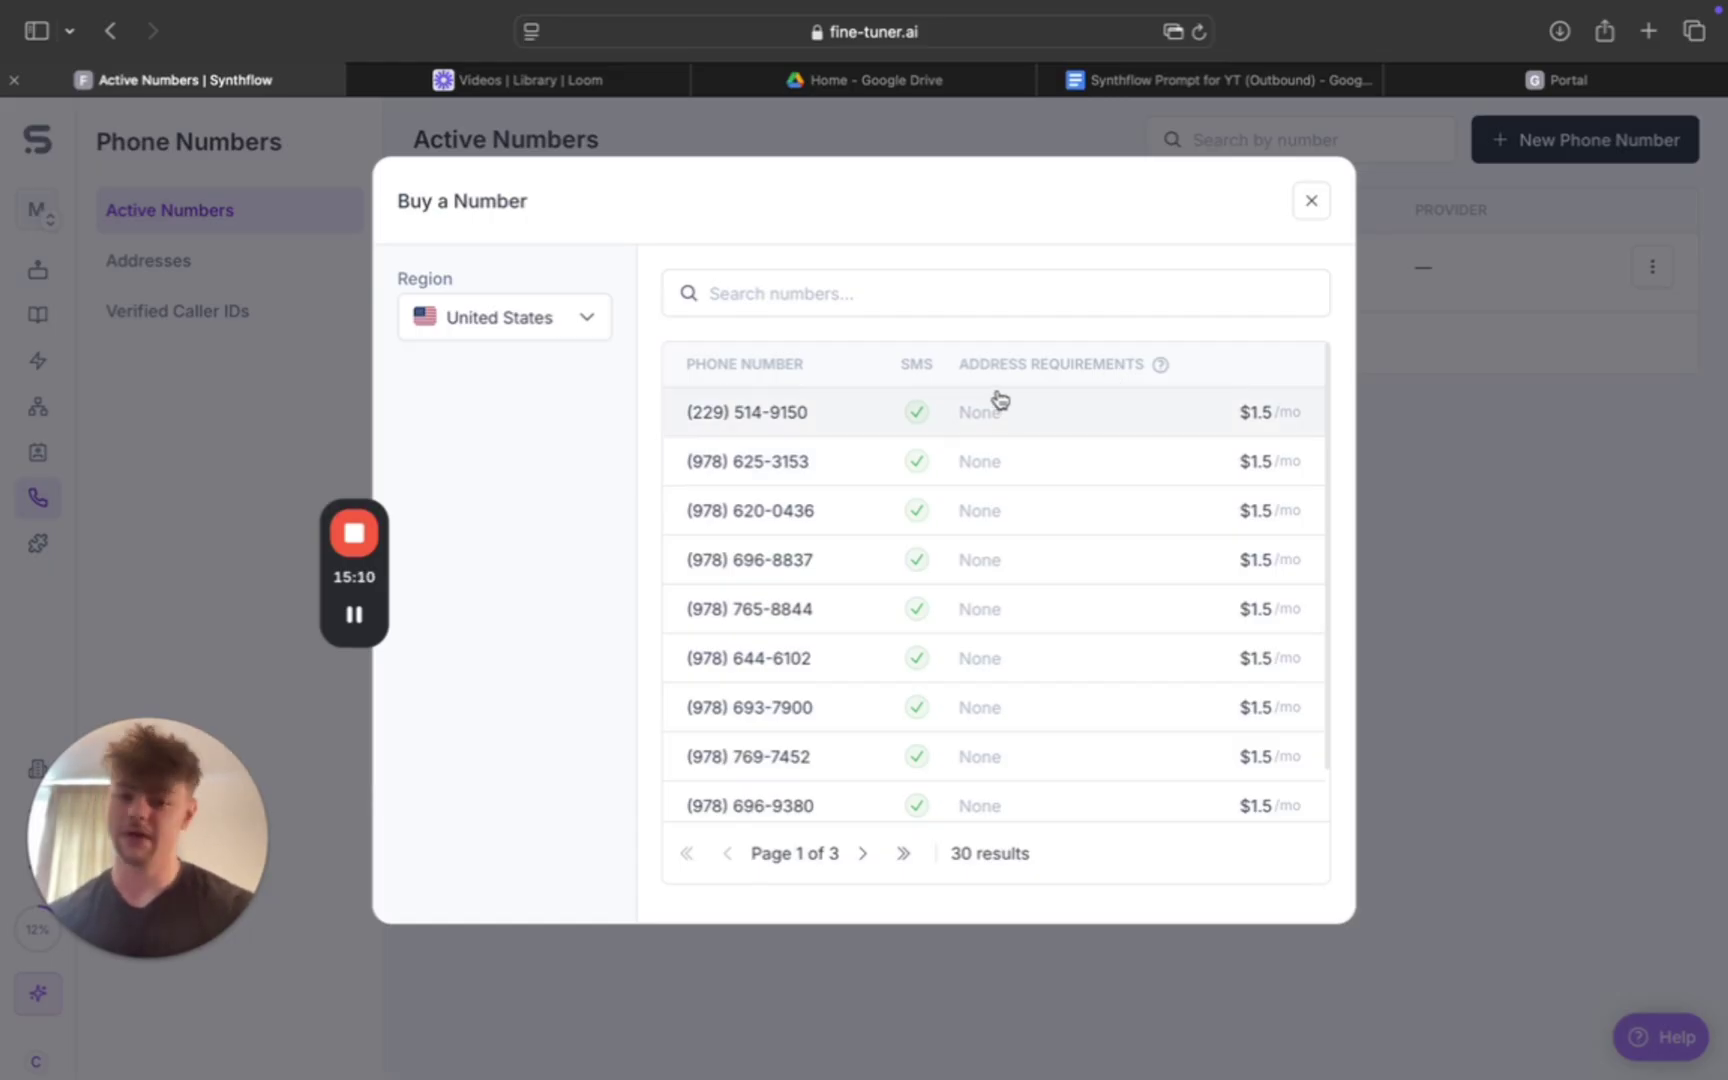
{"action": "left_click", "coordinate": [572, 327]}
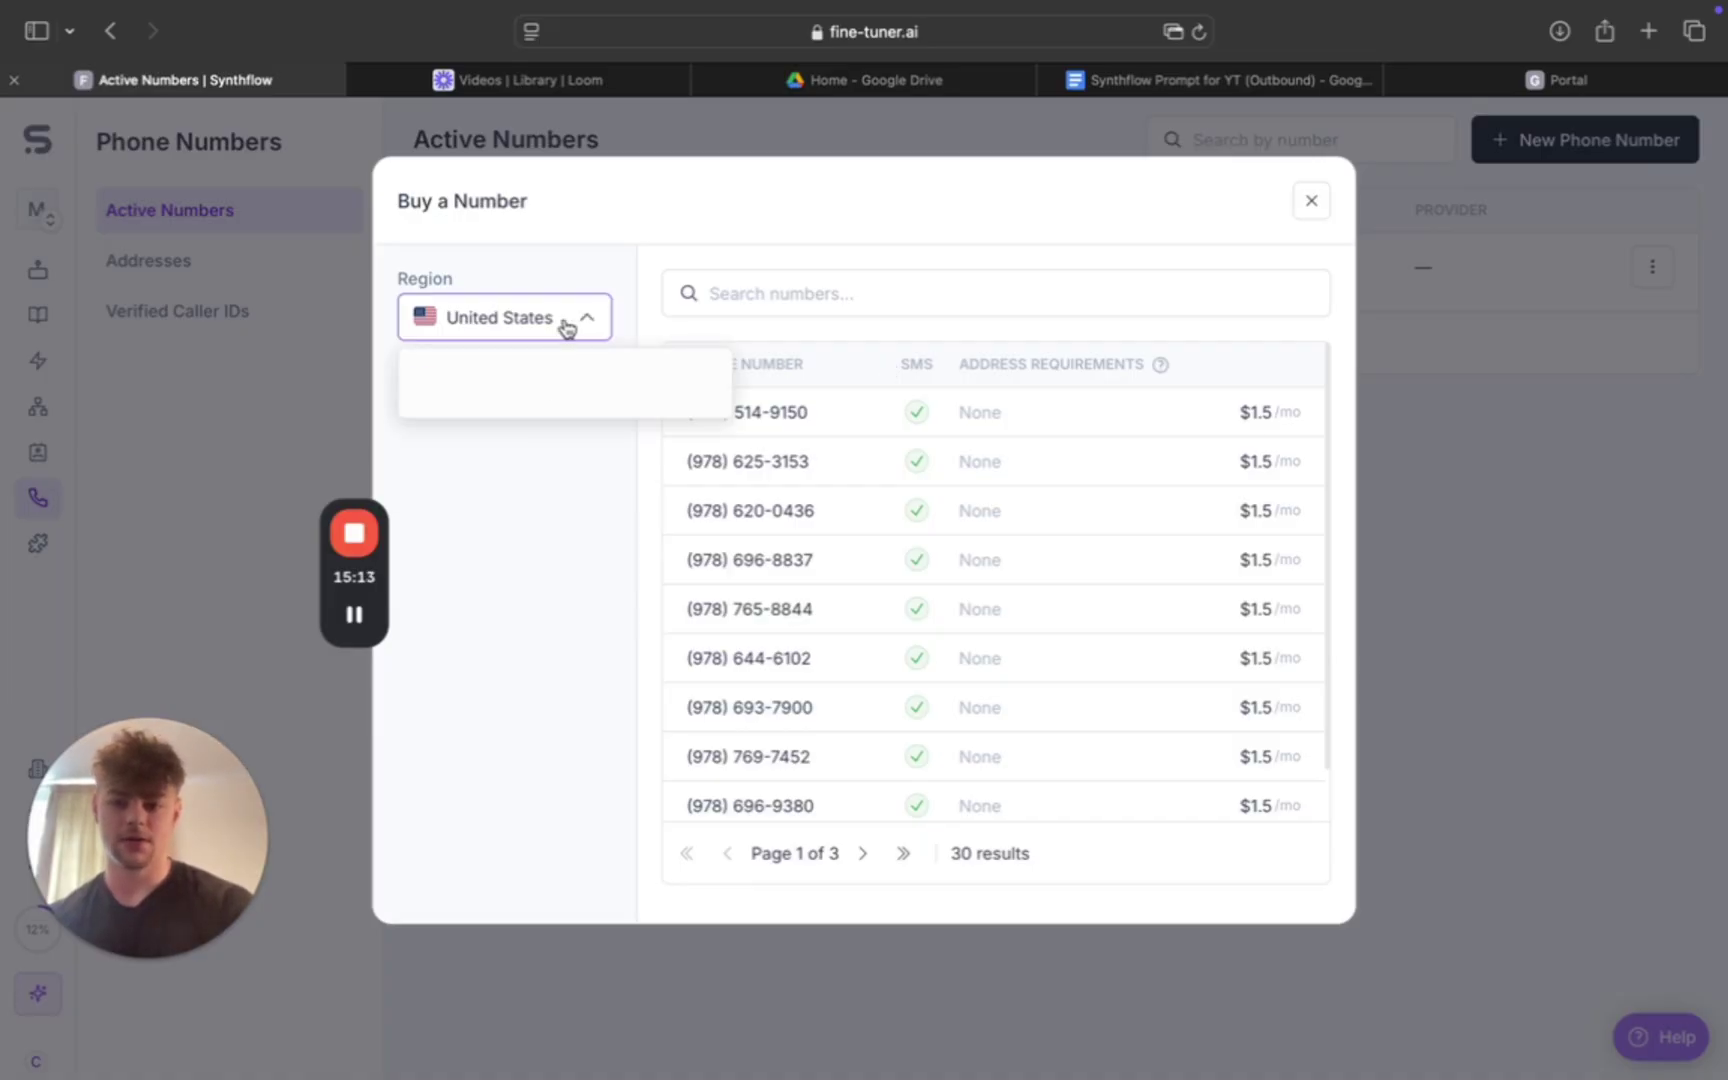
{"action": "left_click", "coordinate": [546, 529]}
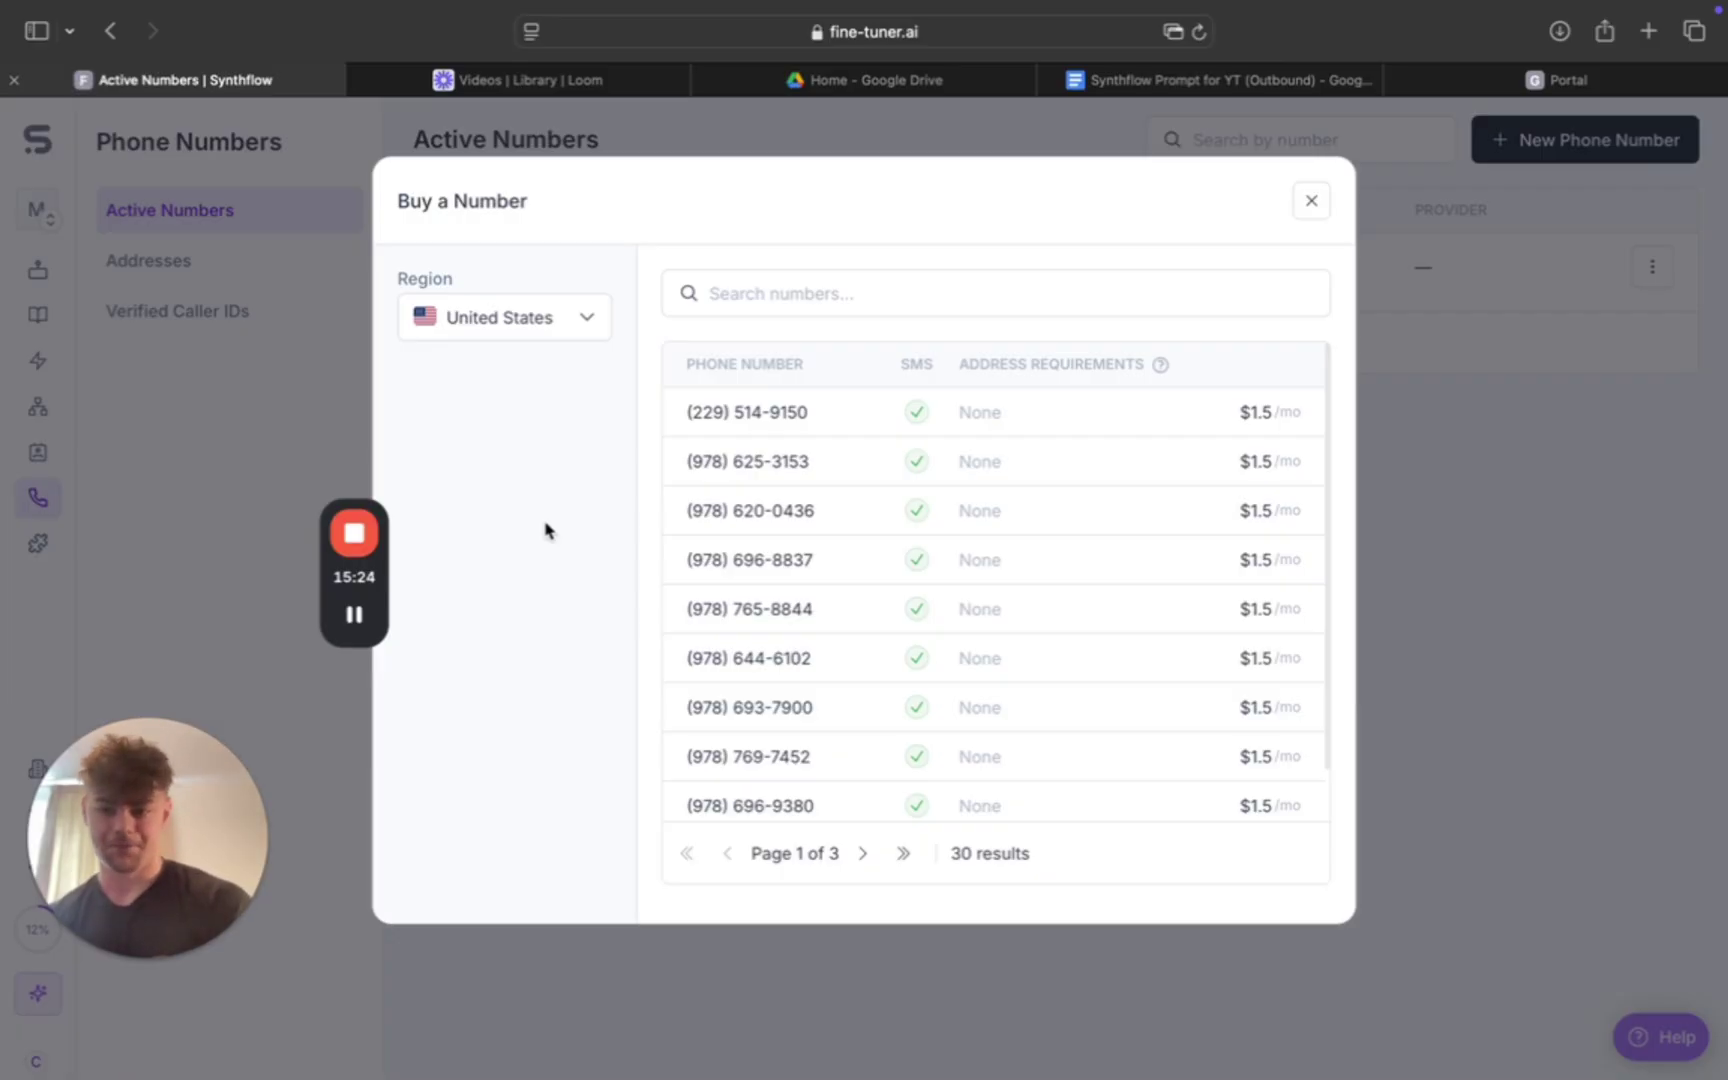
{"action": "left_click", "coordinate": [1311, 204]}
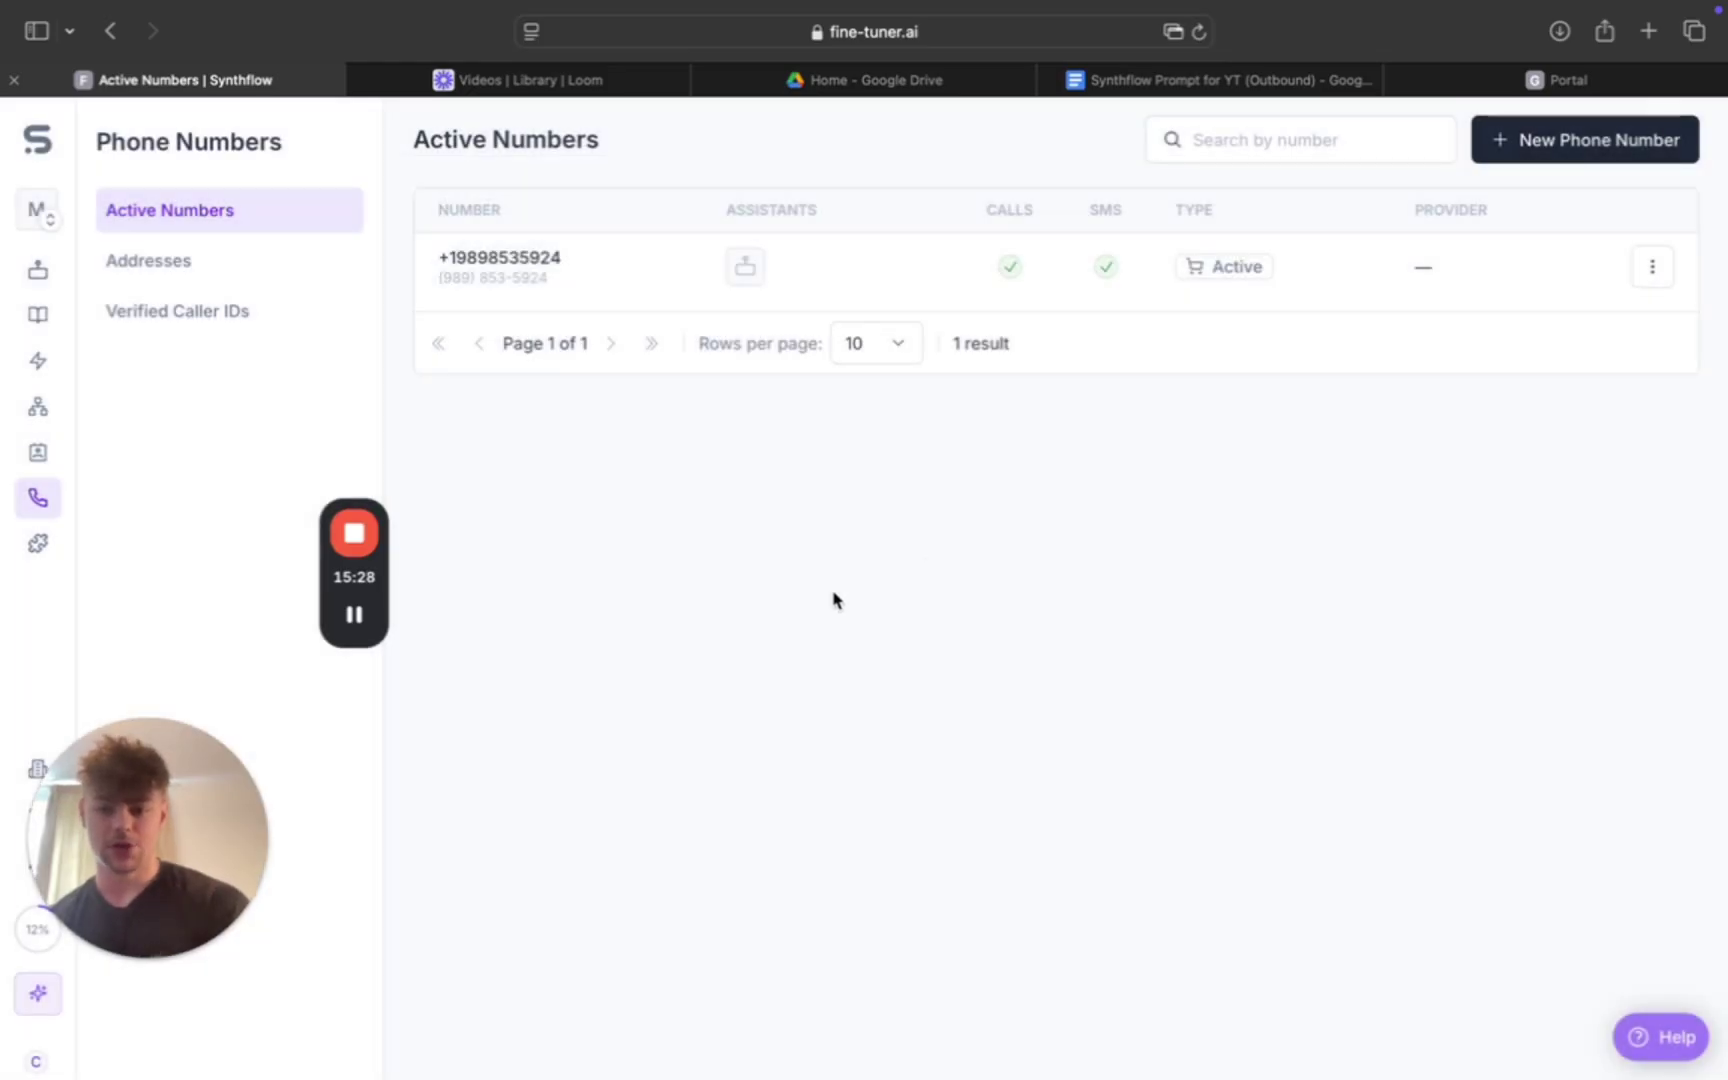